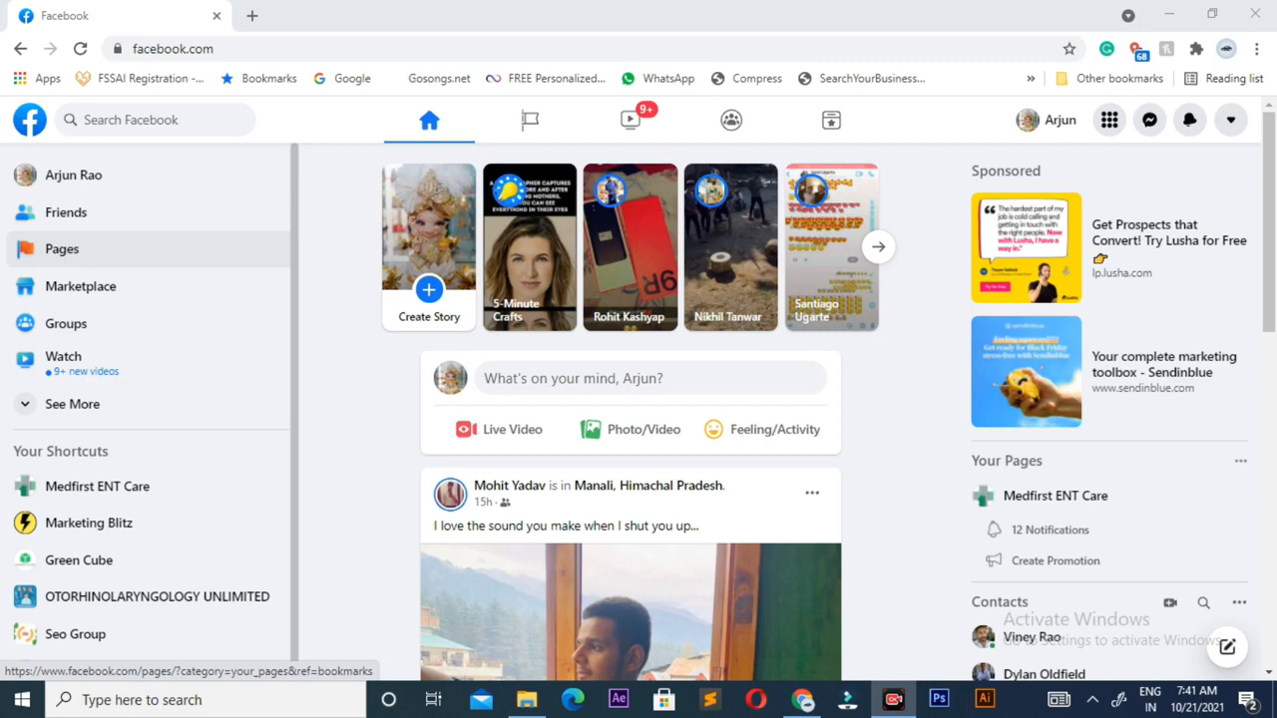
Show the Pages You Manage list, briefly opening and closing the Menu grid
left_click(61, 249)
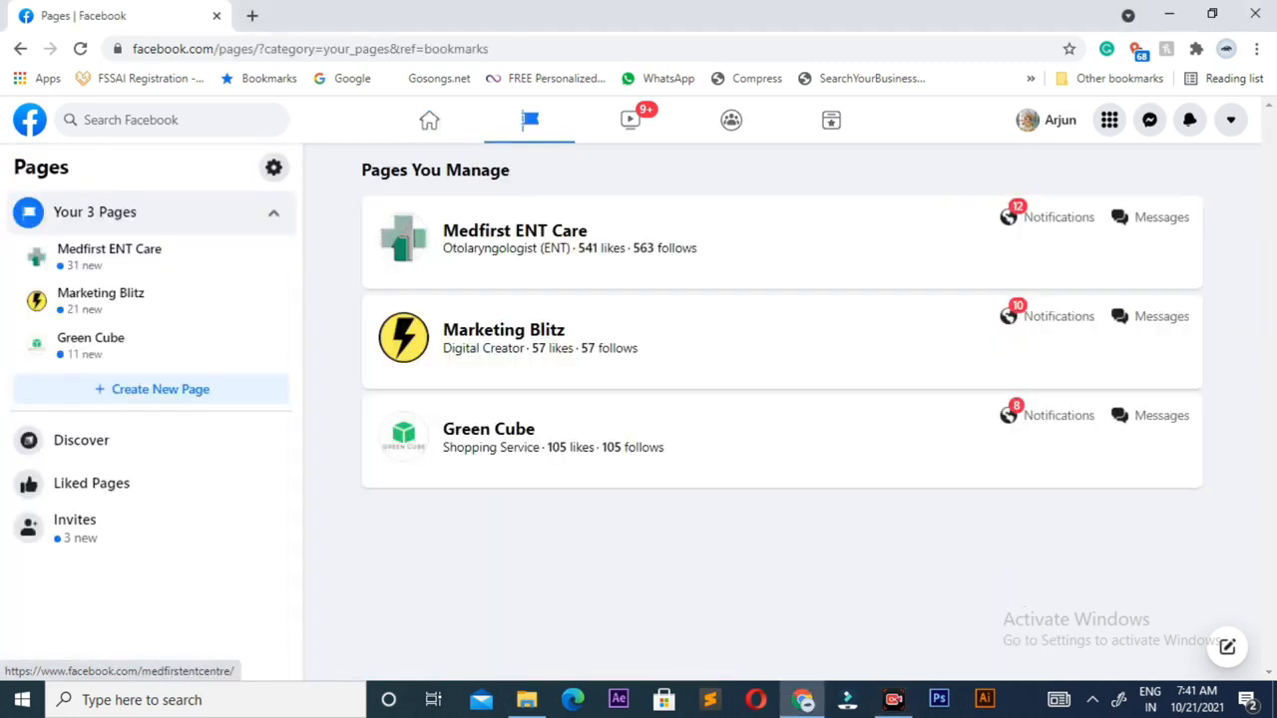
left_click(1110, 120)
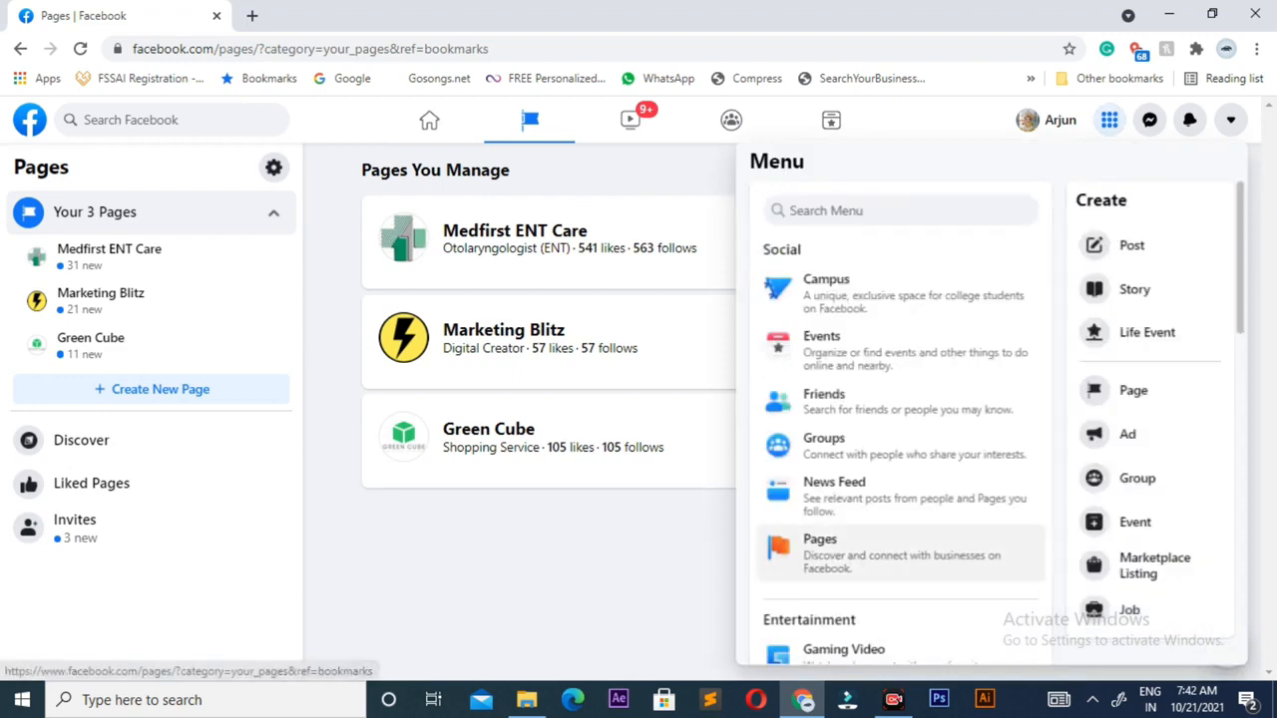
left_click(639, 563)
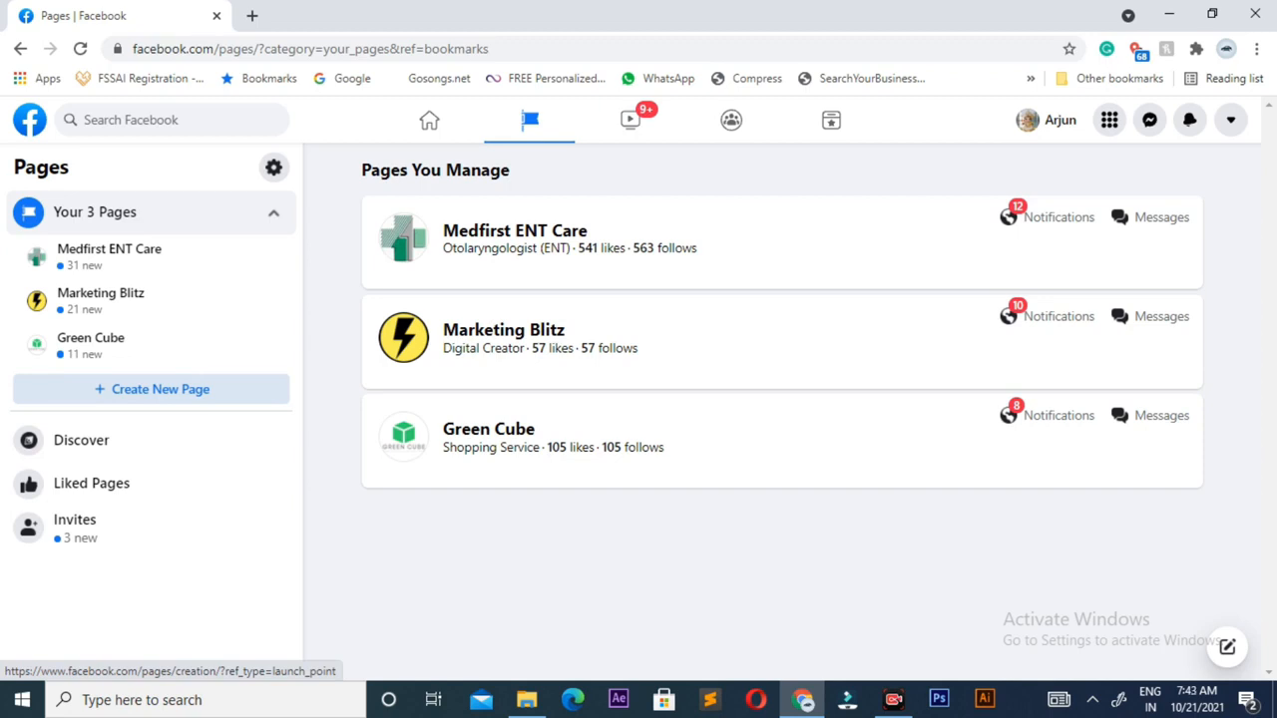
Start a new Page and enter 'E-Learning' as its name on the Create a Page form
left_click(152, 389)
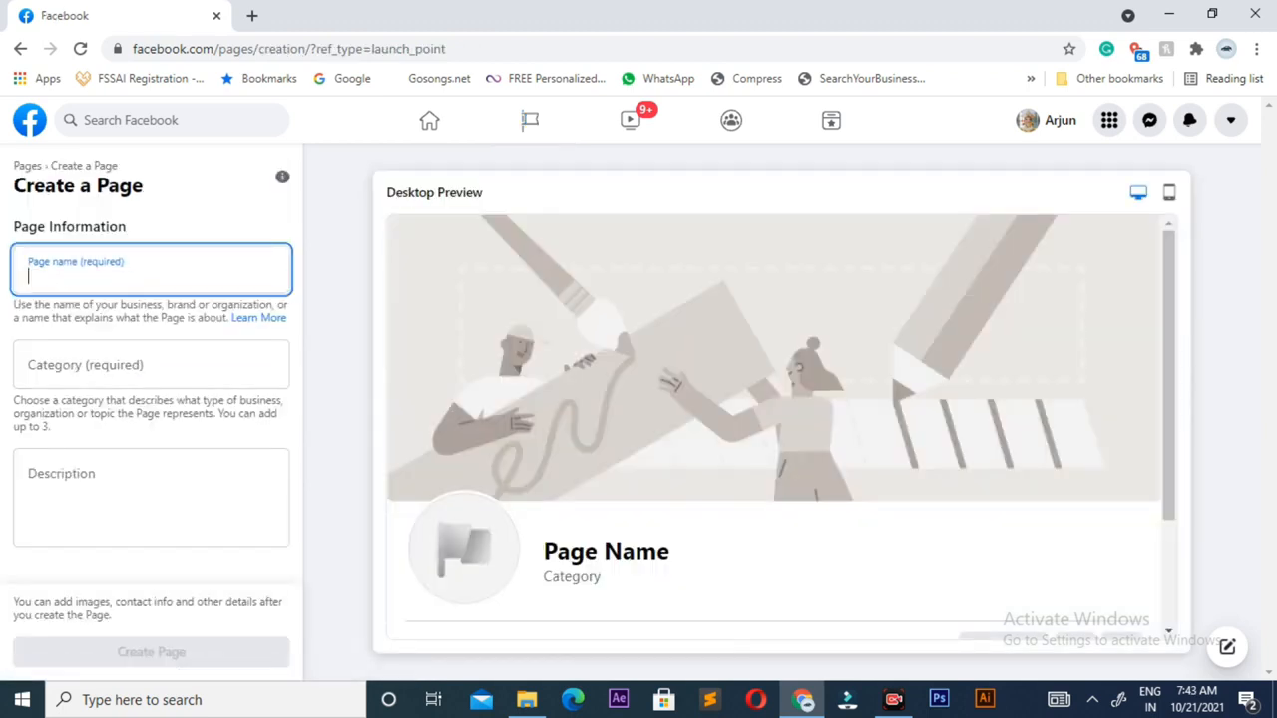
mouse_move(1169, 369)
left_mouse_down()
mouse_move(1169, 473)
mouse_move(1168, 370)
left_mouse_up()
left_click(151, 270)
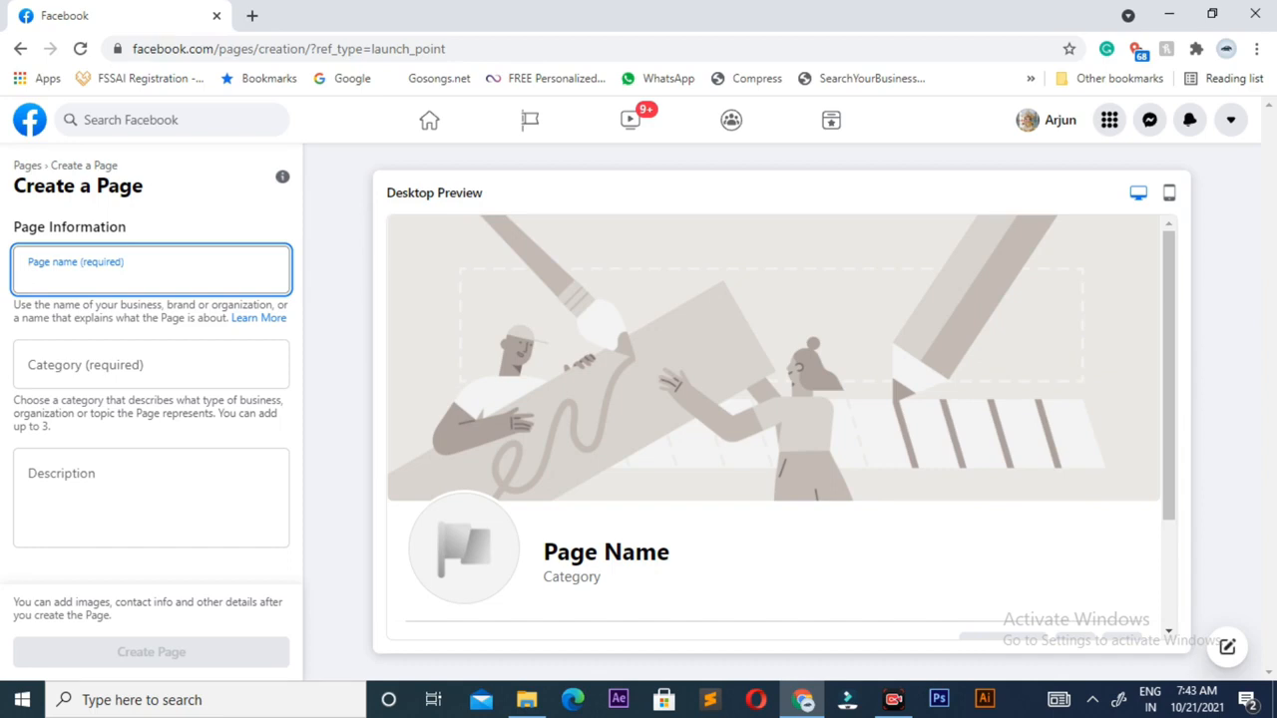
type("E")
key("BackSpace")
type("E")
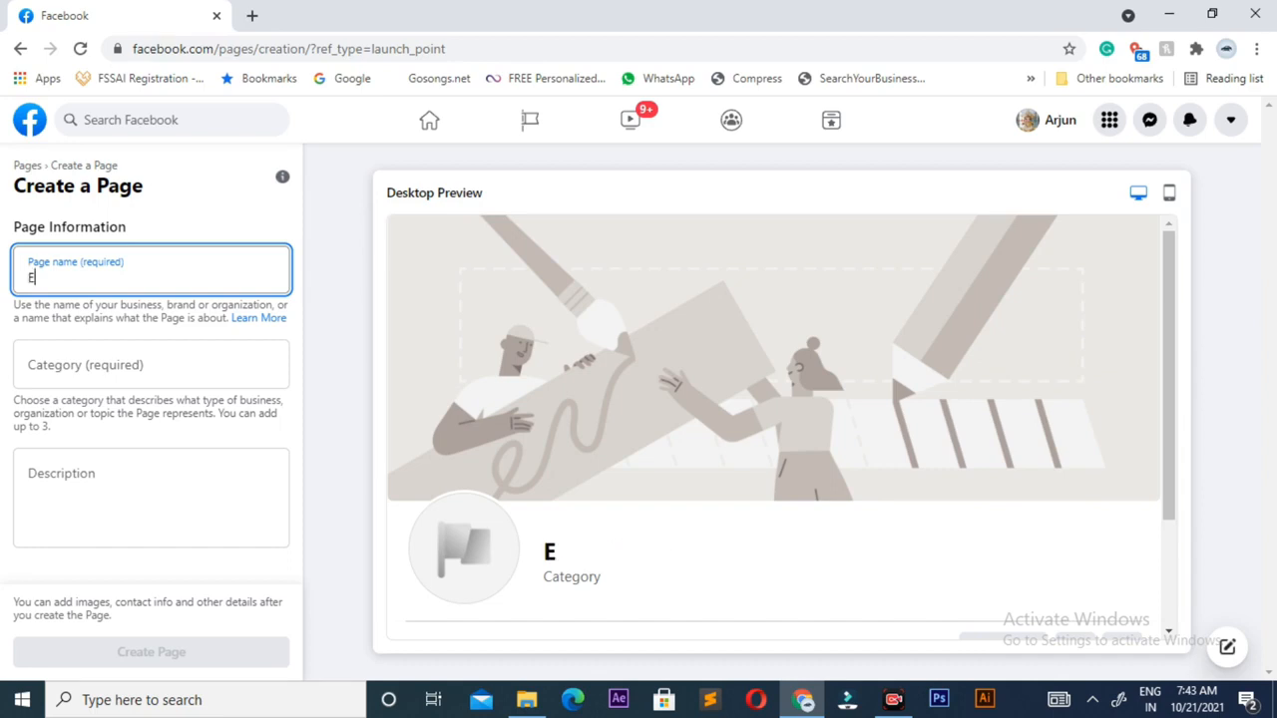
type("- Learning")
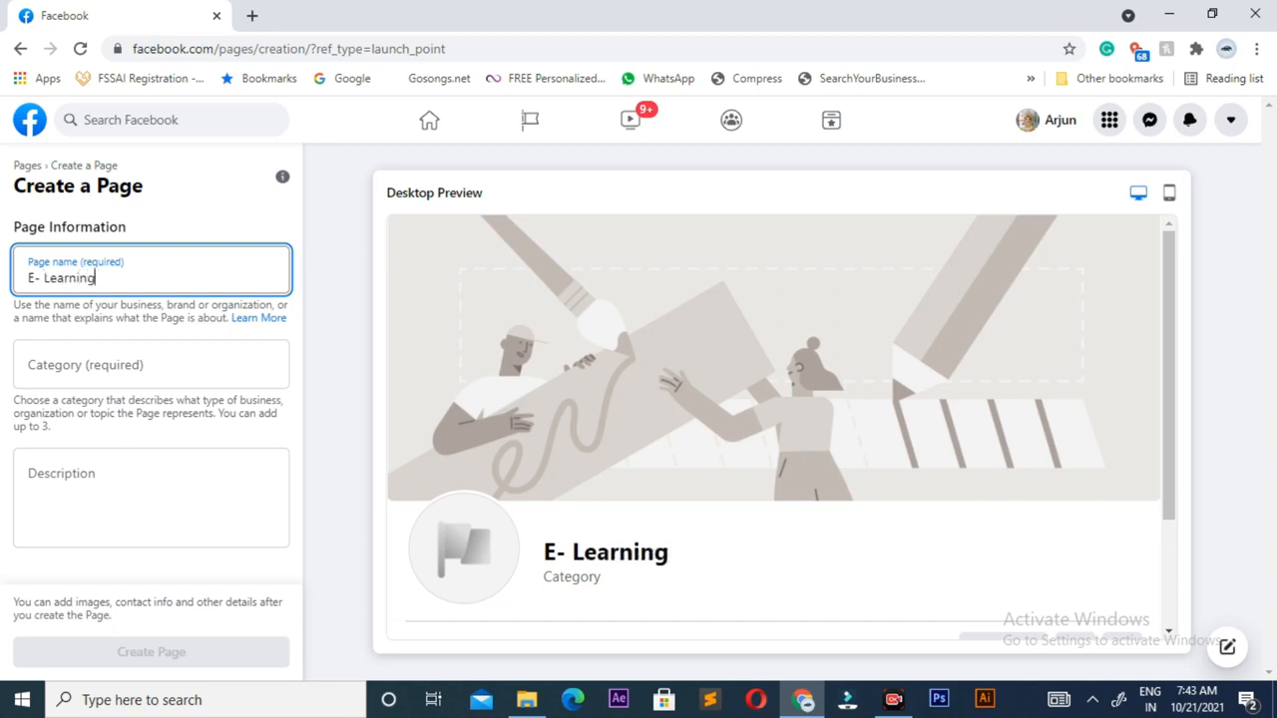
key("BackSpace")
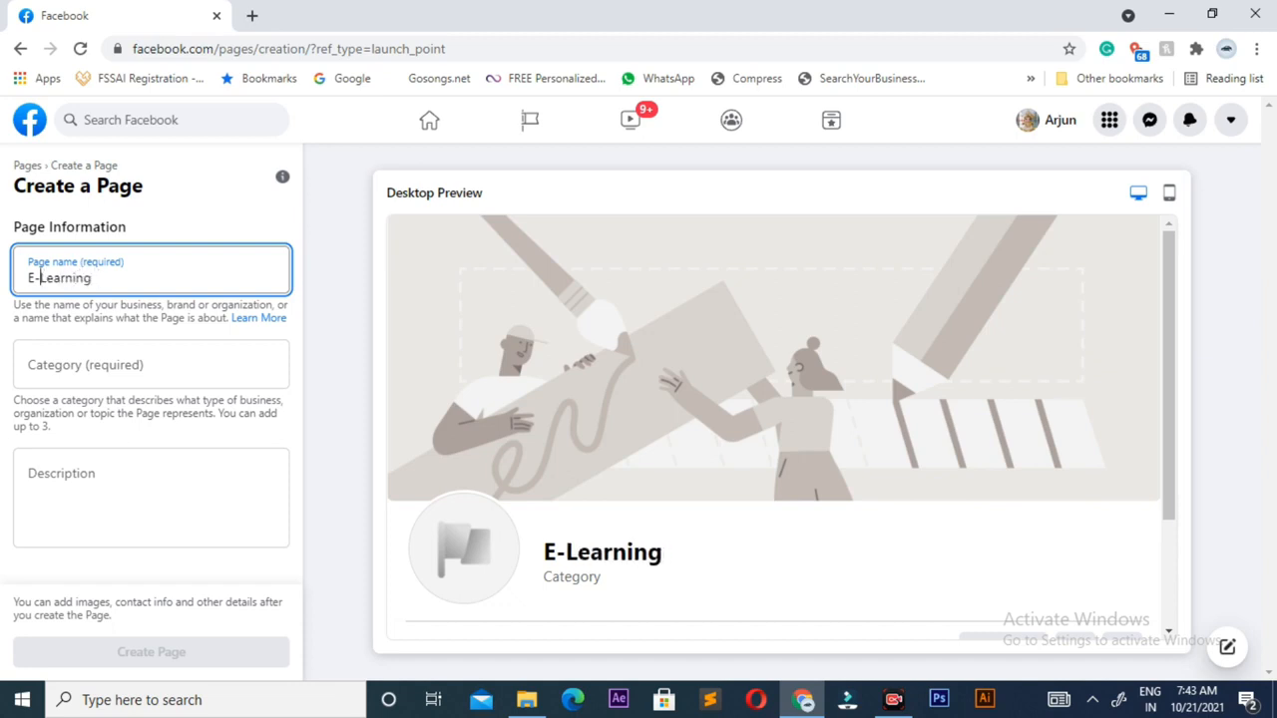
left_click(151, 365)
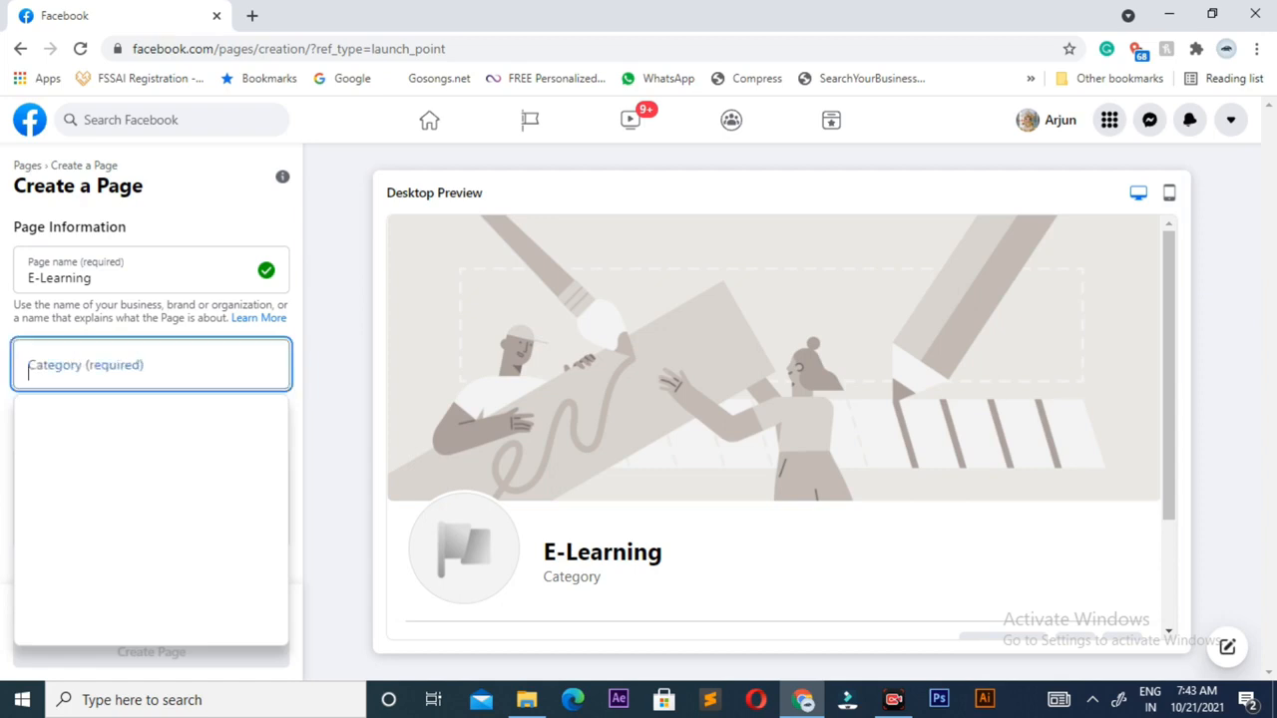
Set the Page category to Education Website
type("Learing")
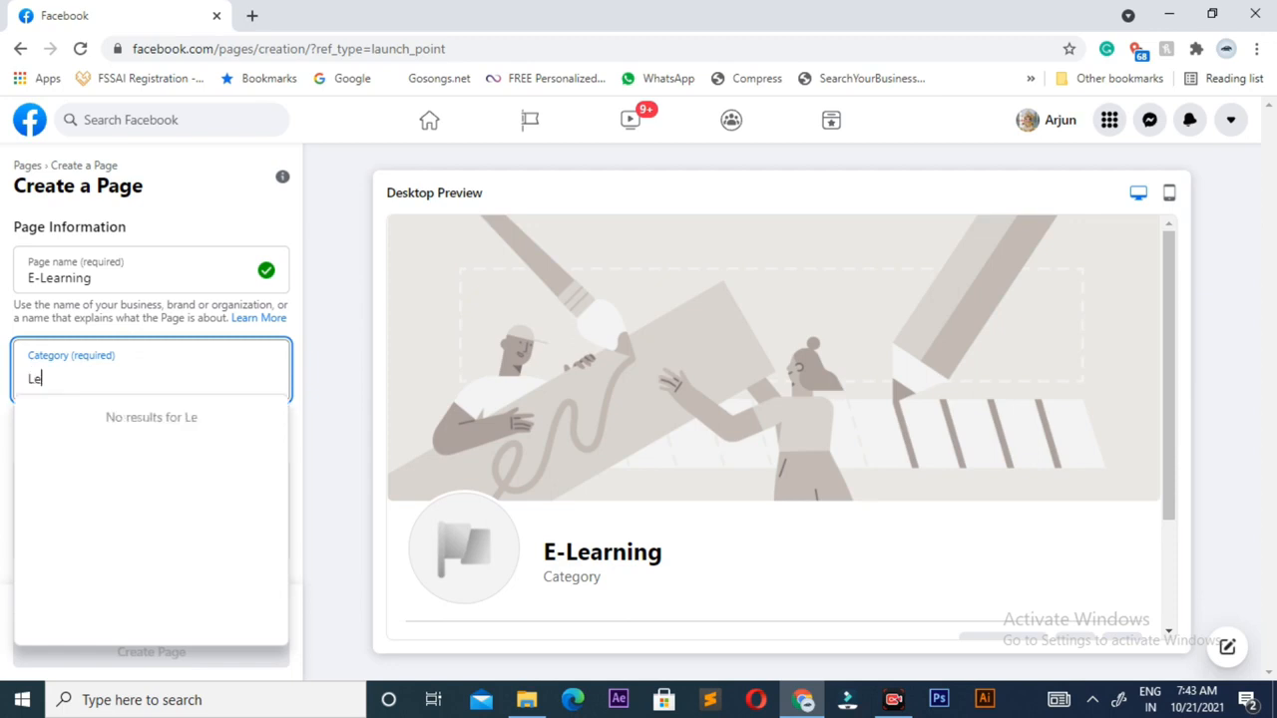
key("BackSpace")
key("BackSpace")
key("BackSpace")
key("BackSpace")
key("BackSpace")
key("BackSpace")
key("BackSpace")
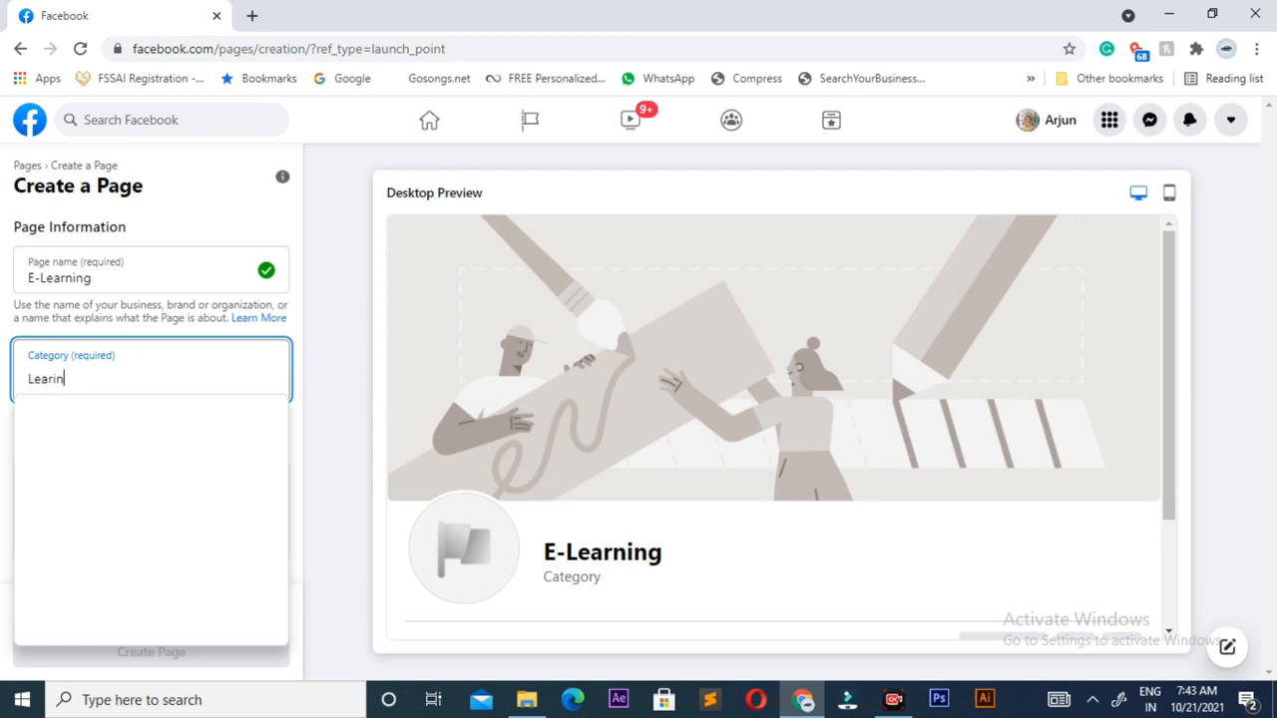
type("Educatio")
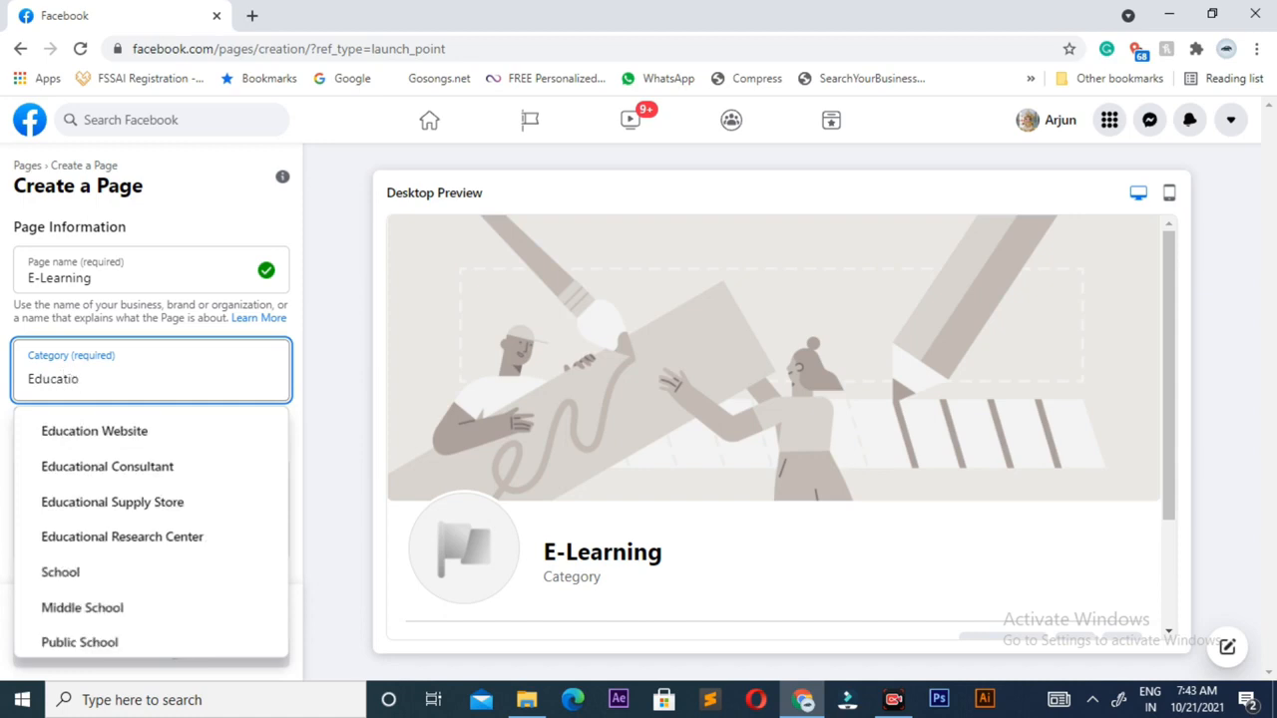
key("Down")
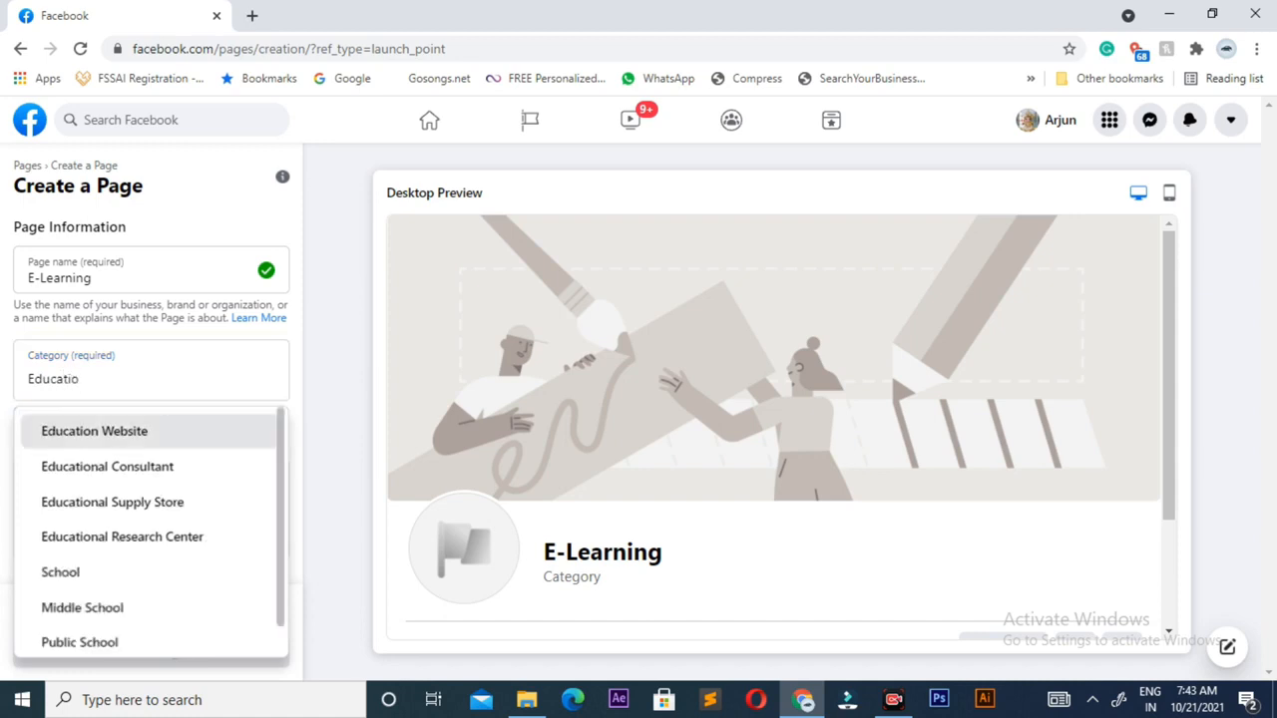
key("Return")
Add the description 'This page is based on e-learning information' and create the Page
key("Tab")
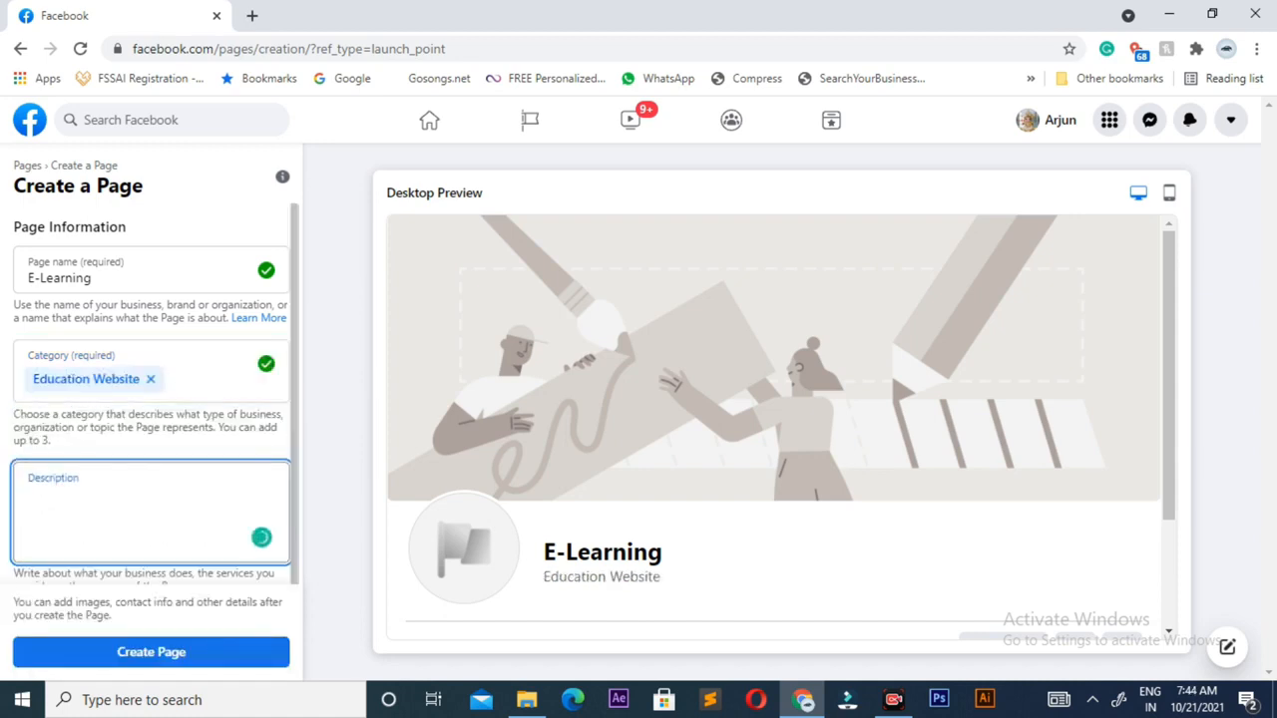
type("This")
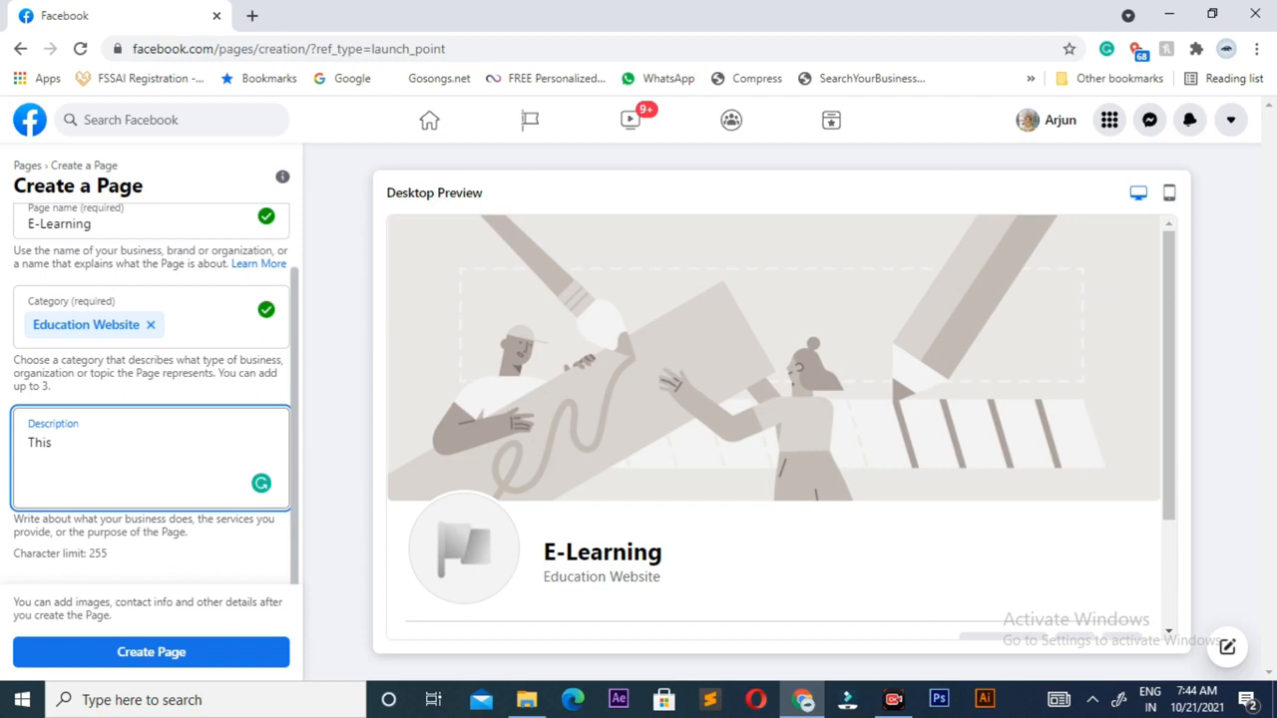
type("page is based on e-")
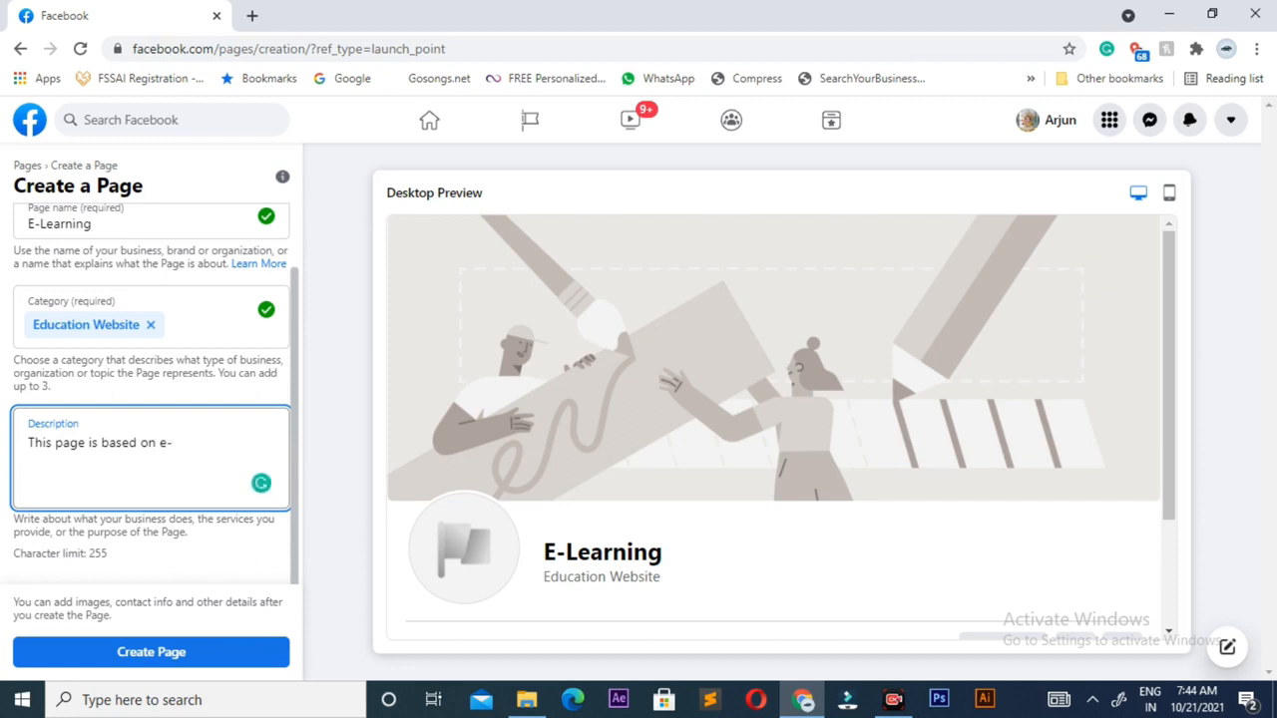
type("learning infom")
key("BackSpace")
key("BackSpace")
type("ormation")
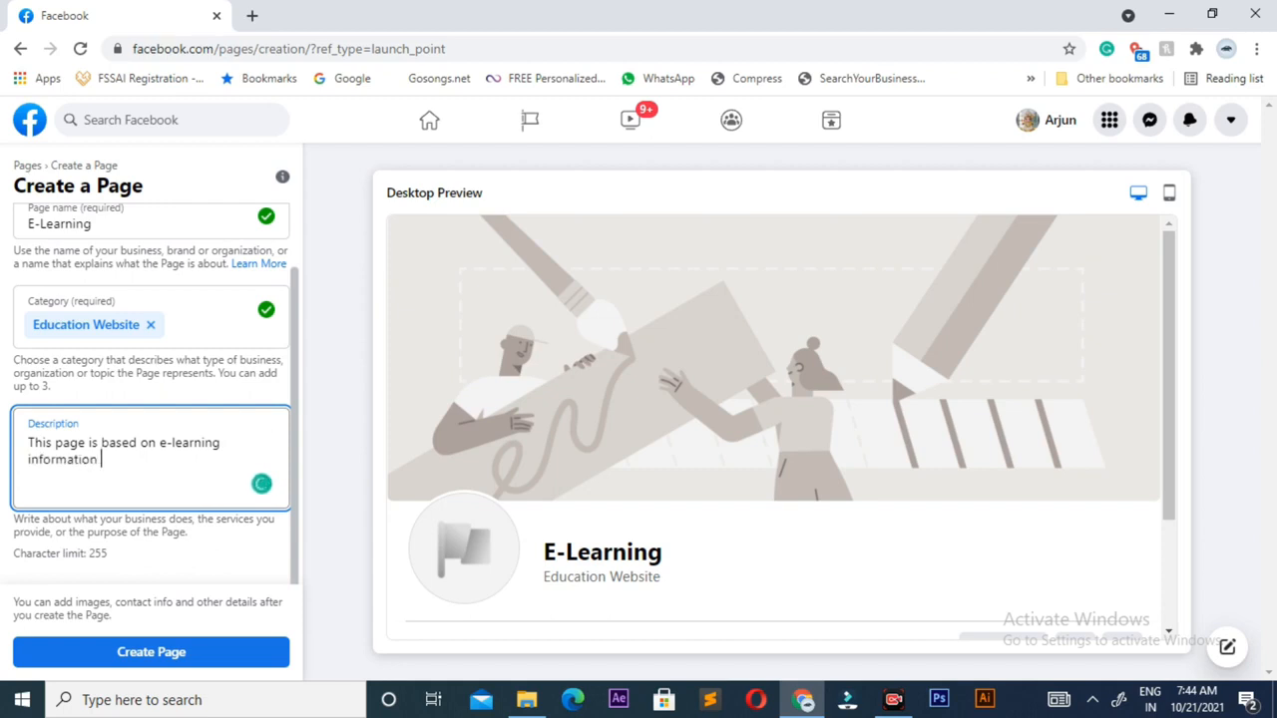
key("BackSpace")
scroll(152, 394, "up", 1)
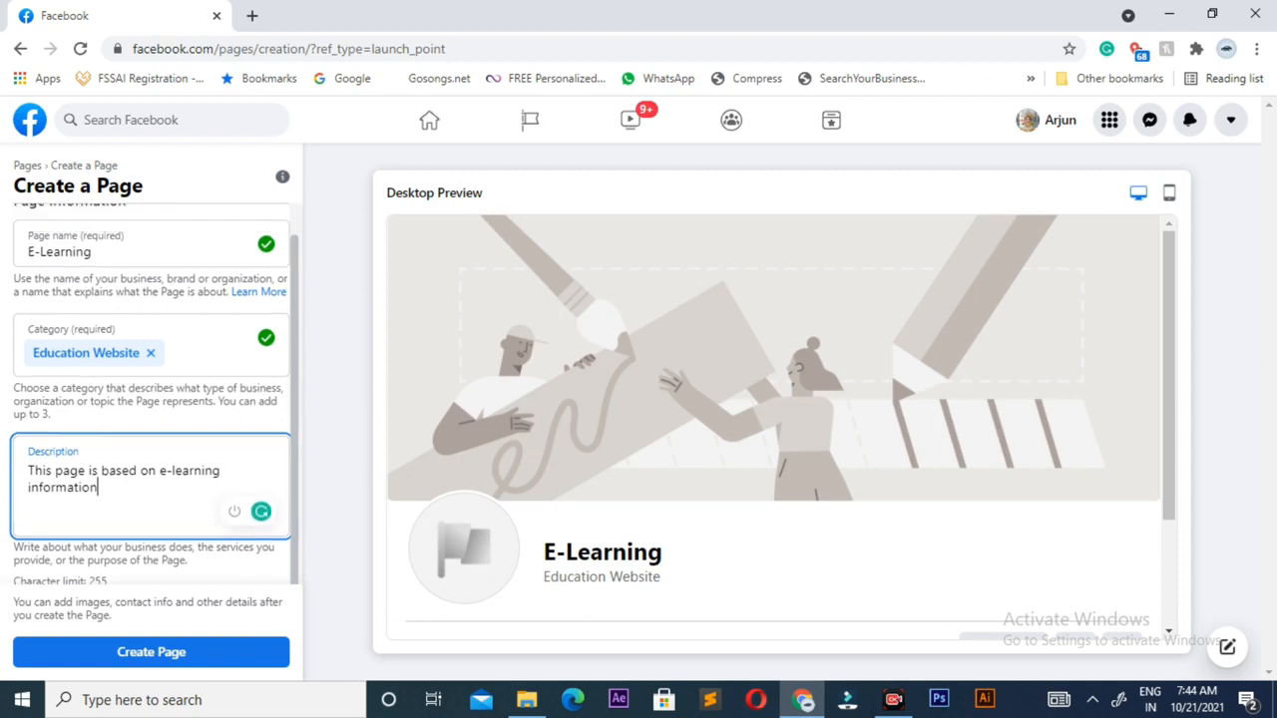
scroll(151, 394, "down", 1)
scroll(152, 394, "up", 1)
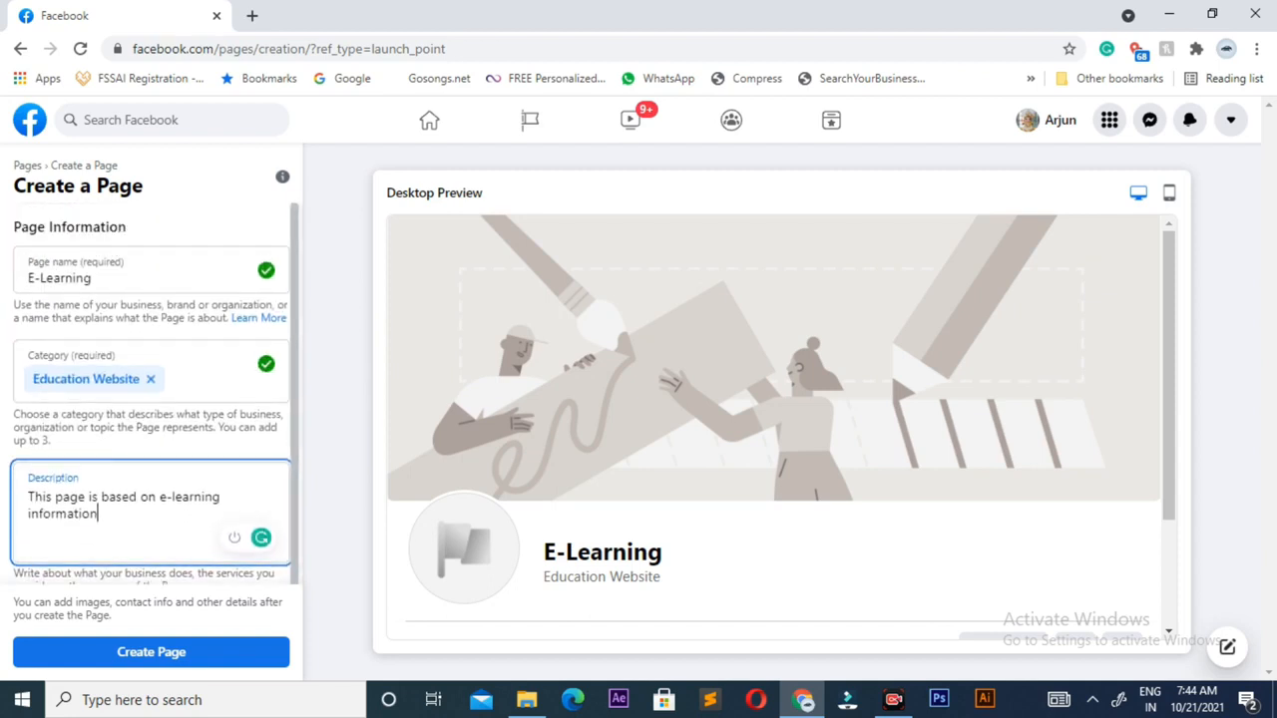
scroll(151, 394, "down", 1)
scroll(152, 394, "up", 1)
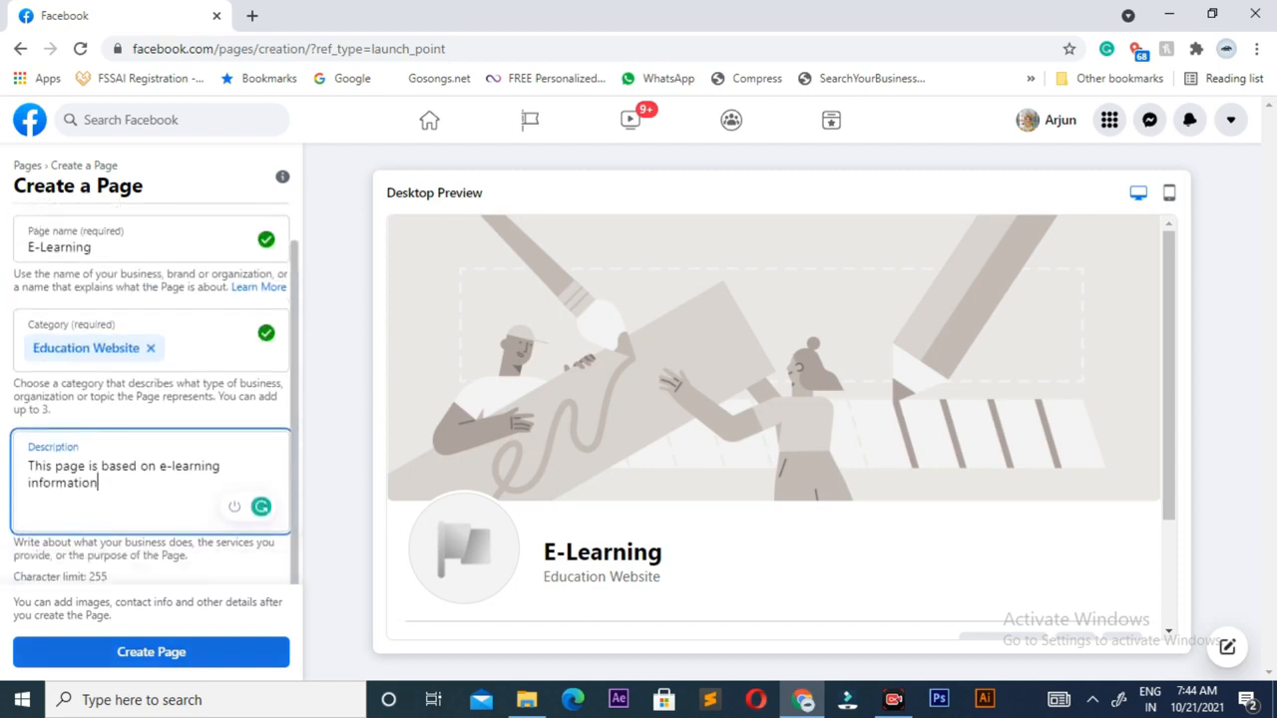
left_click(152, 653)
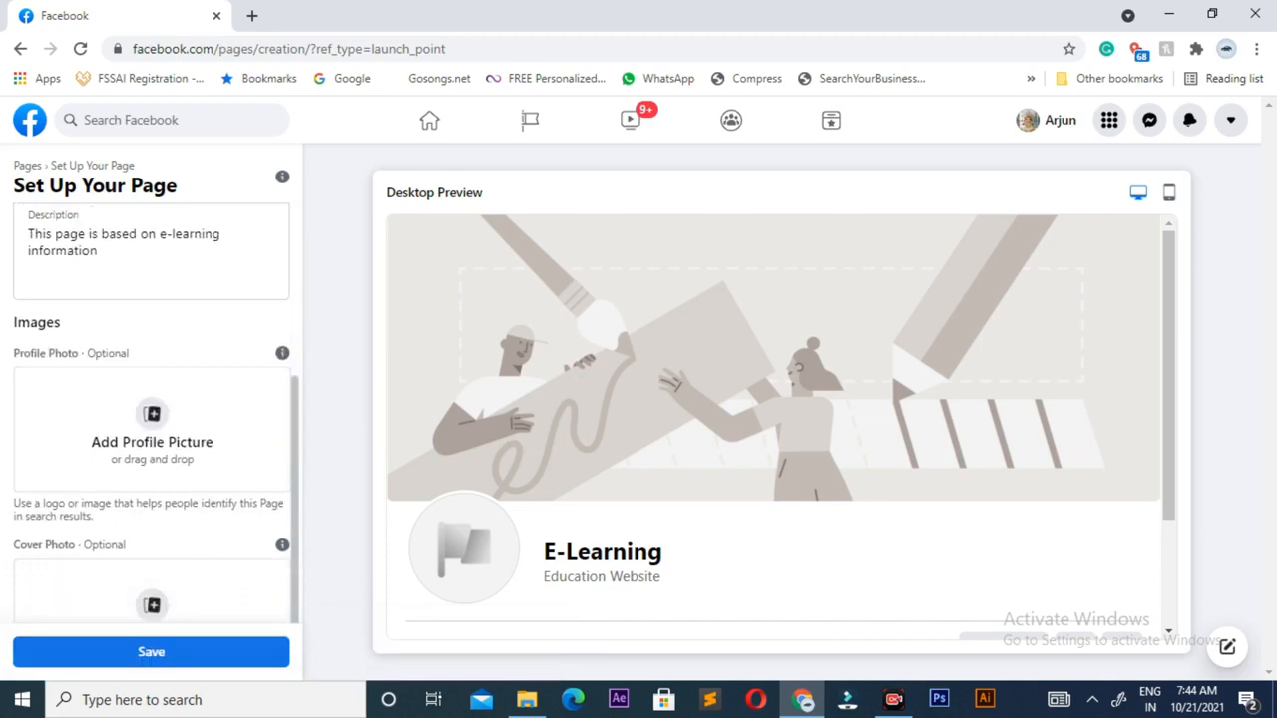
Open a new blank browser tab next to Facebook
left_click(252, 14)
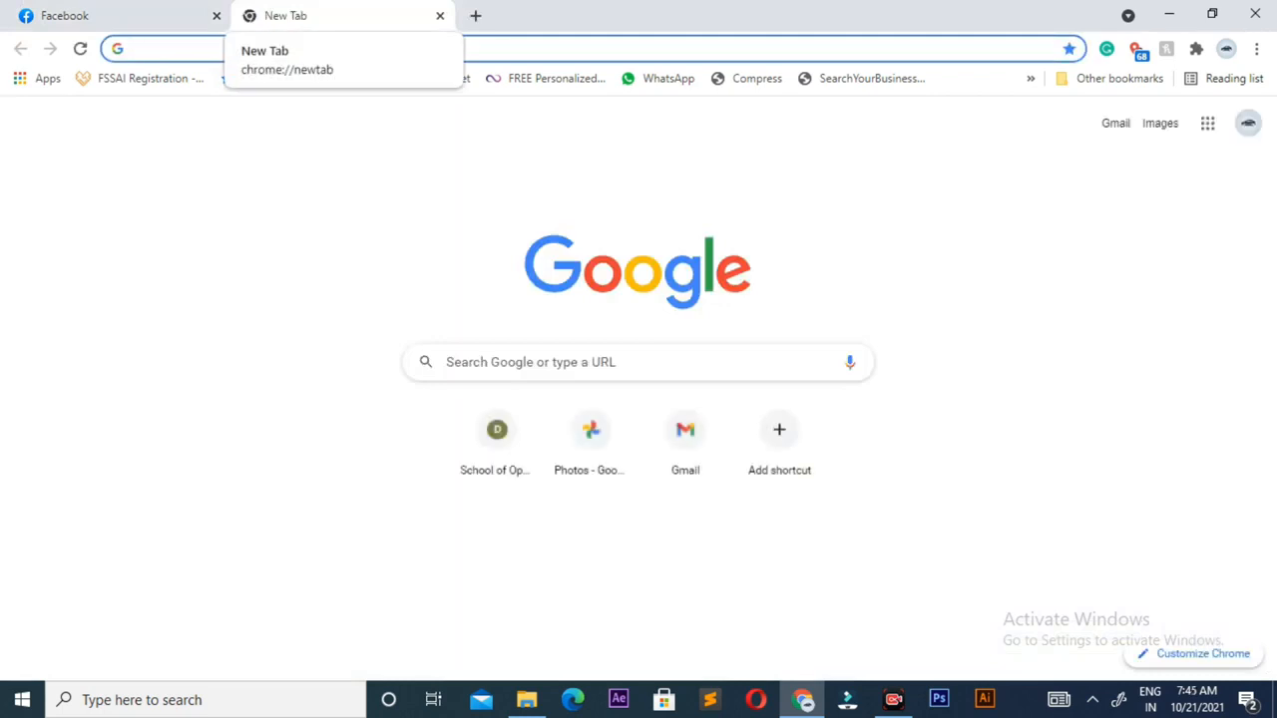
Search Google Images for 'e learning'
type("e learning")
key("Return")
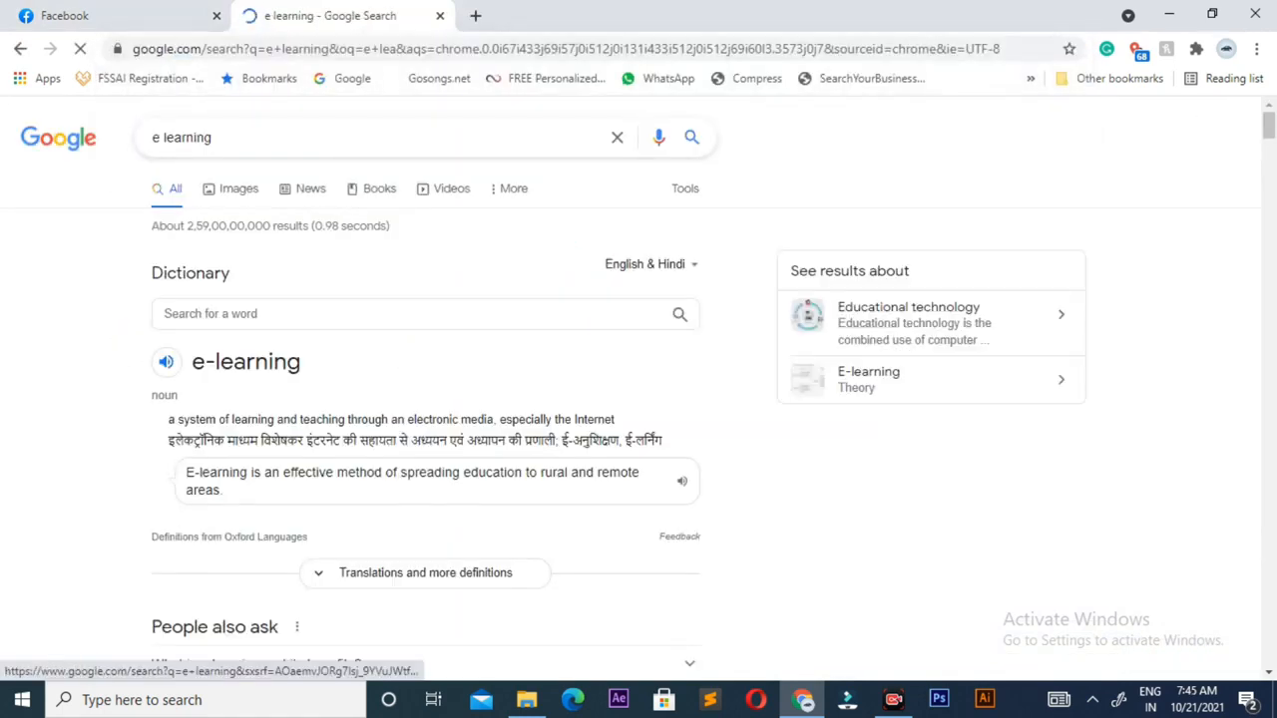
left_click(238, 189)
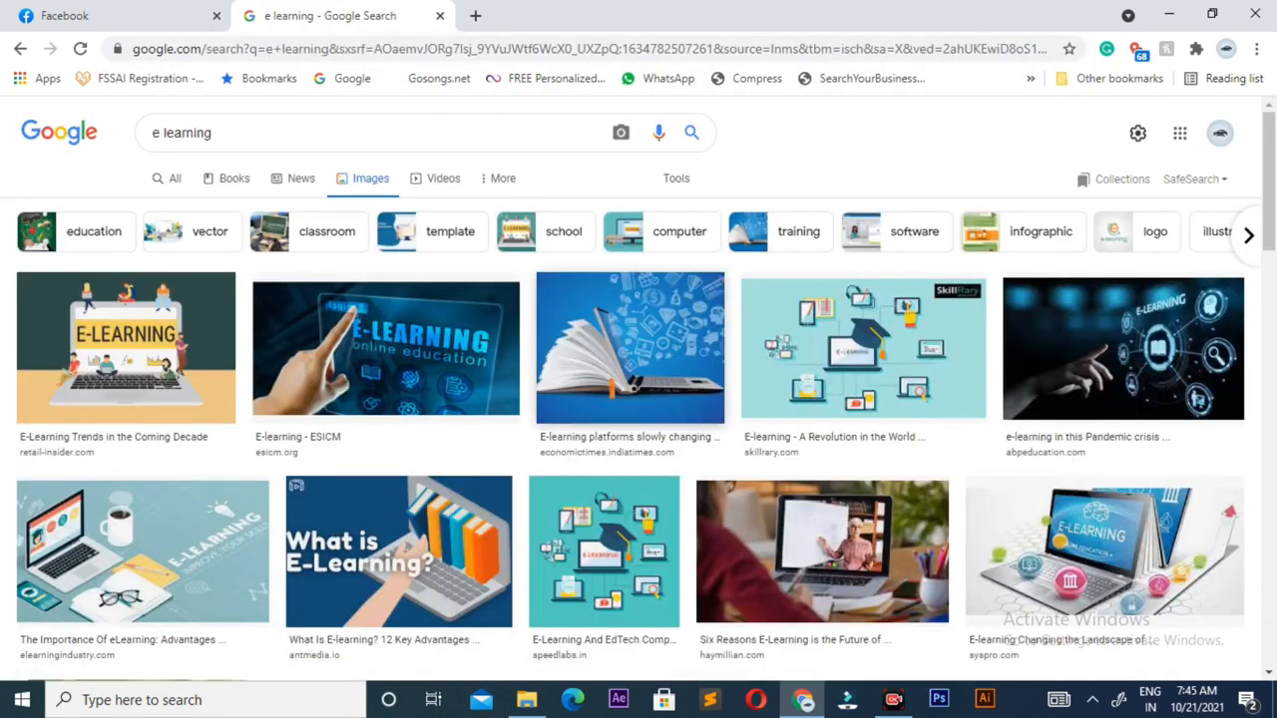
Preview the Economic Times laptop-and-open-book image and copy it
left_click(630, 347)
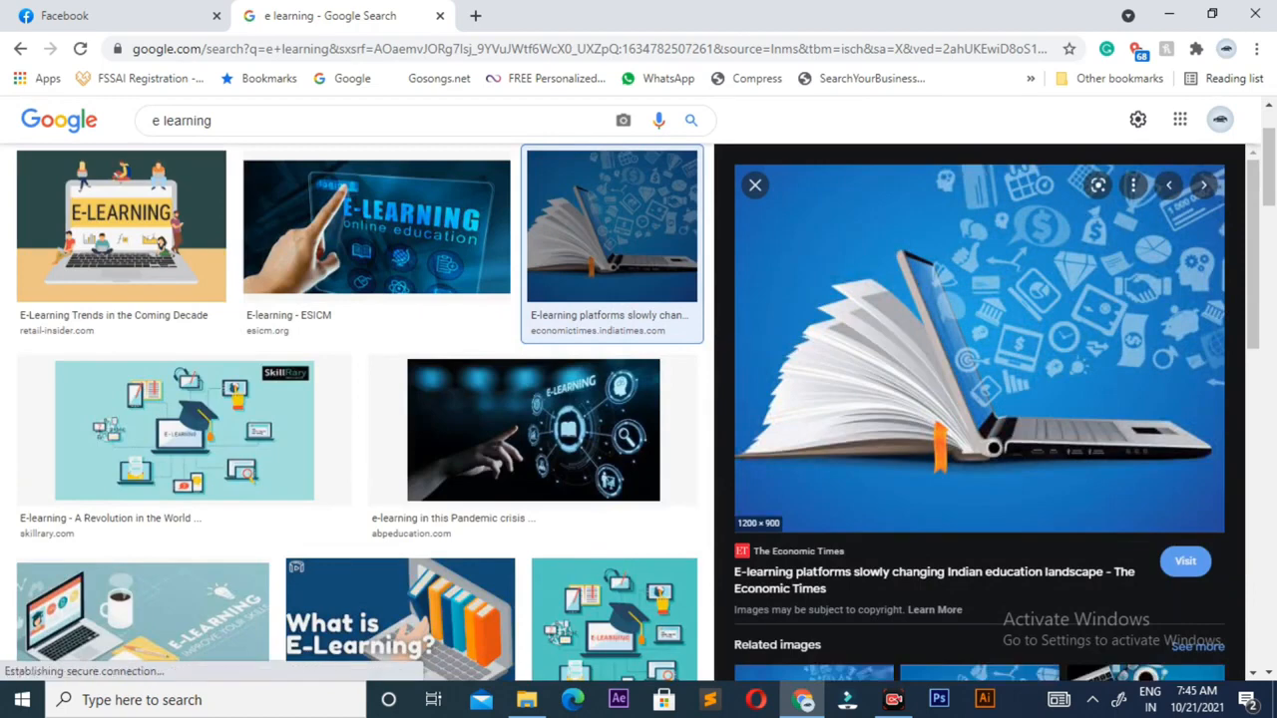
right_click(986, 293)
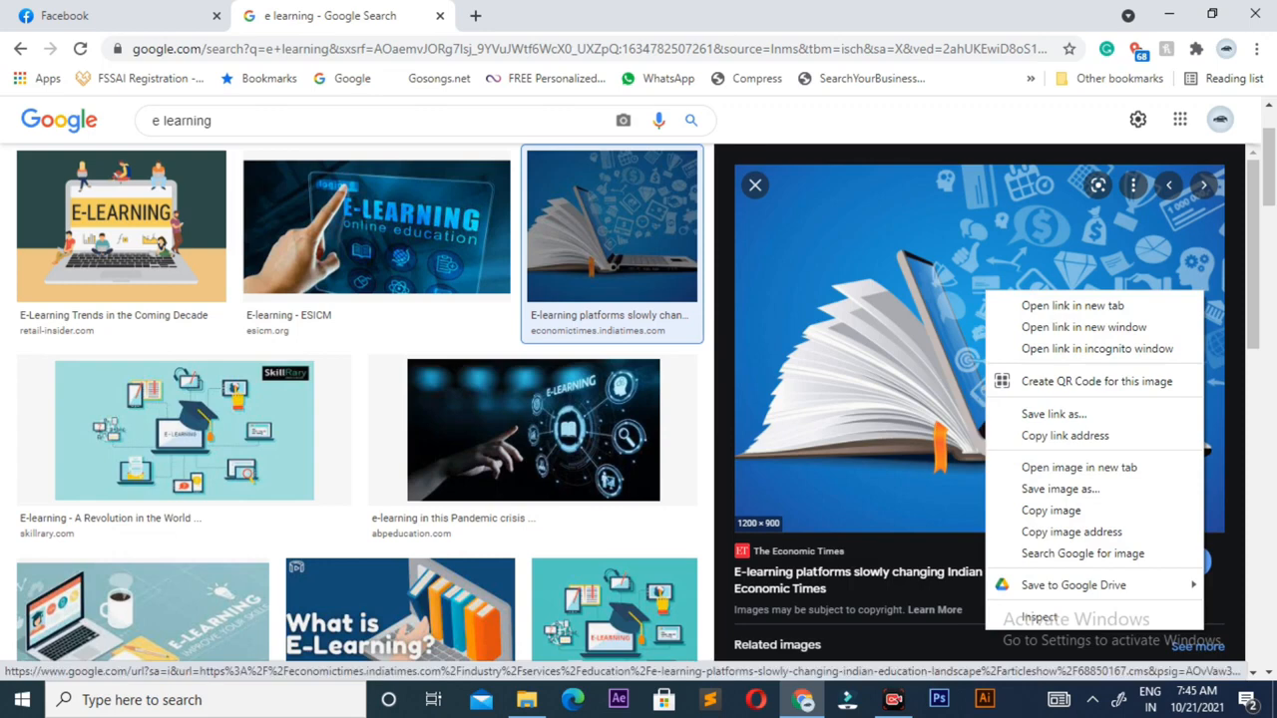
left_click(1051, 510)
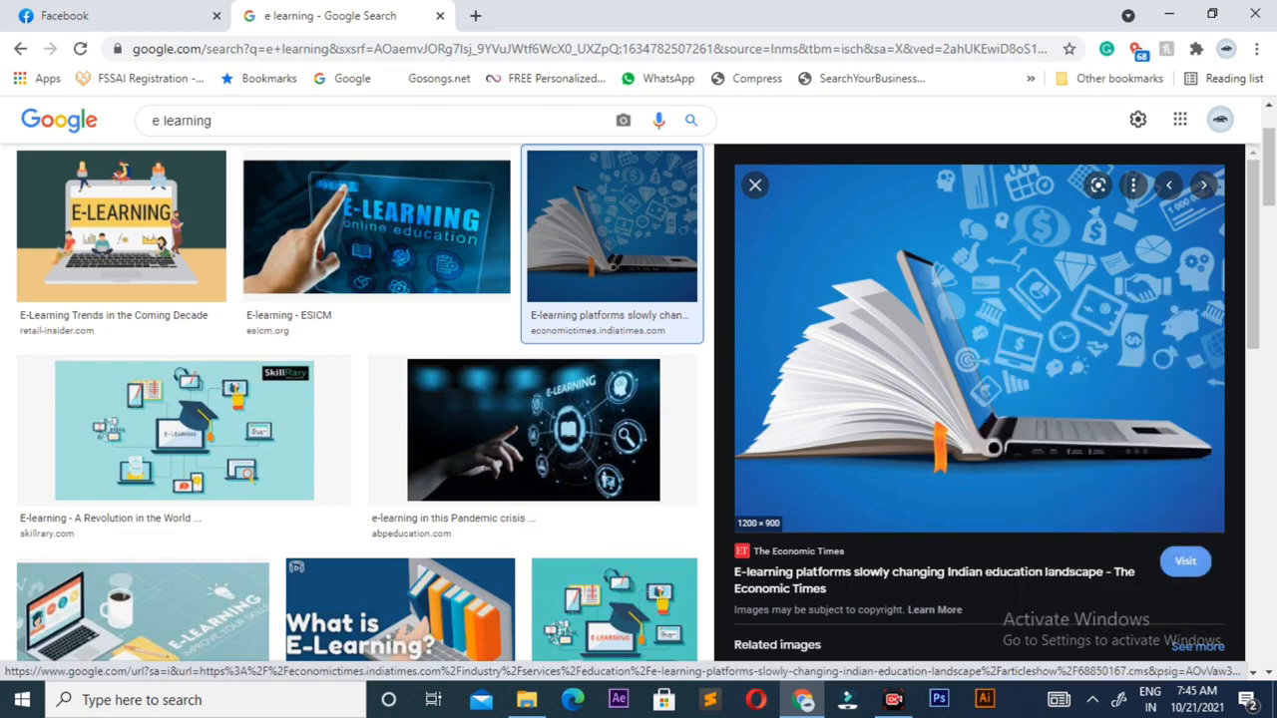
right_click(880, 409)
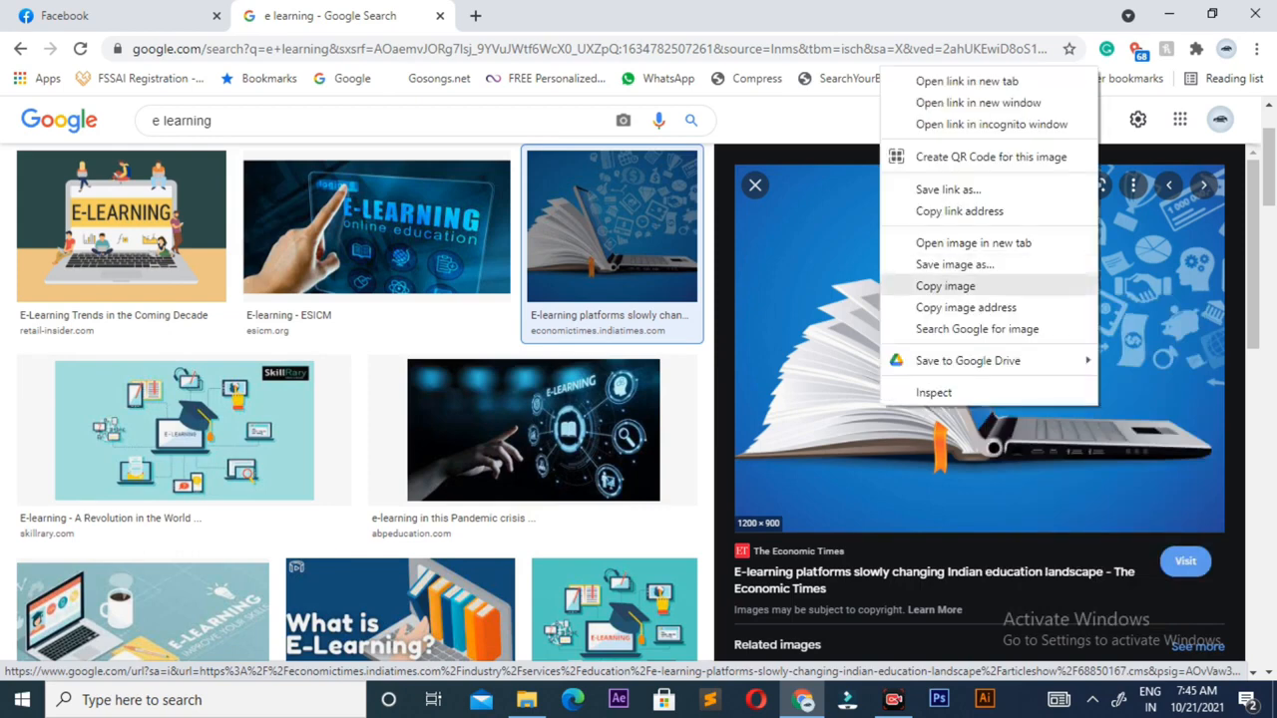
left_click(948, 285)
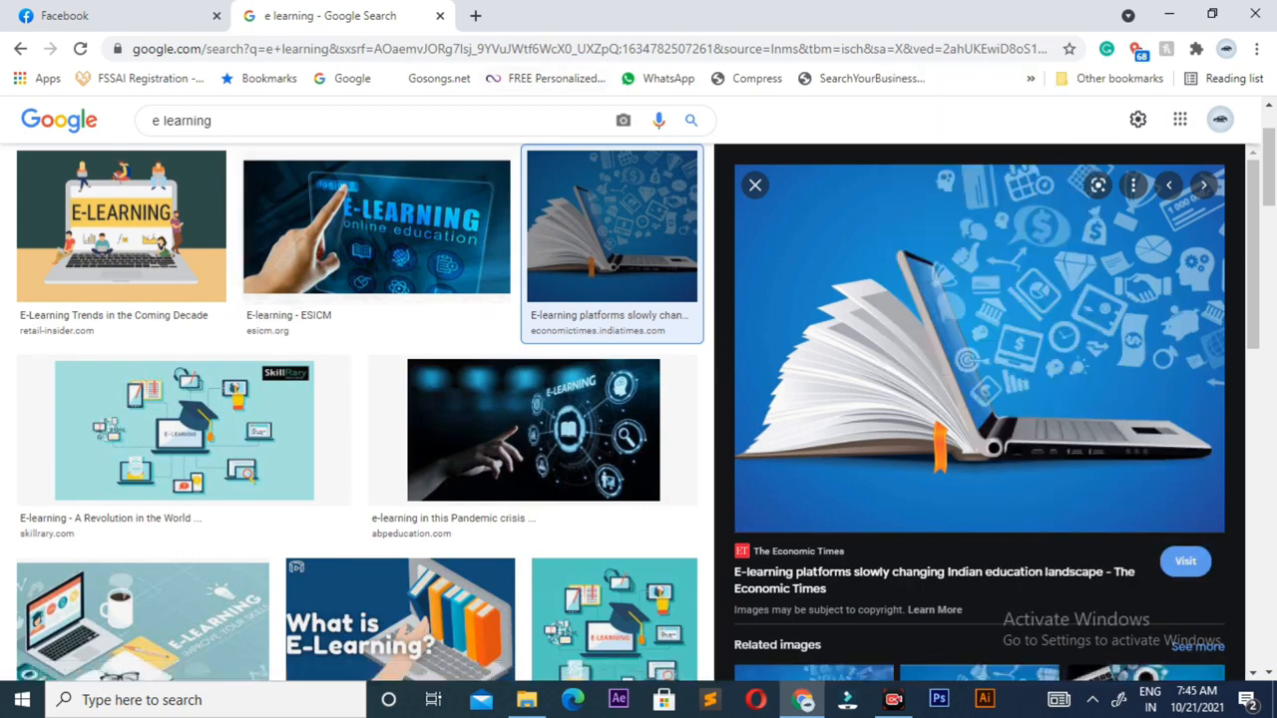
key("ctrl+l")
Go to Freepik and search for 'e learning'
type("free")
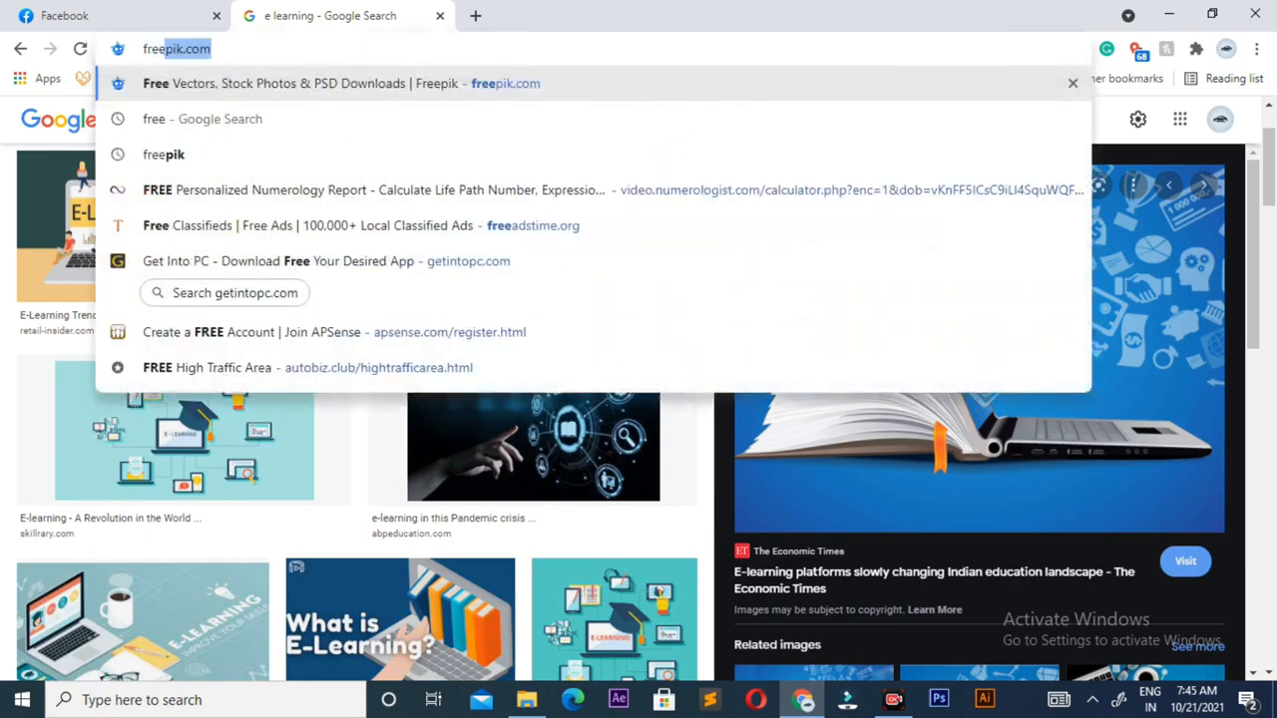
key("Return")
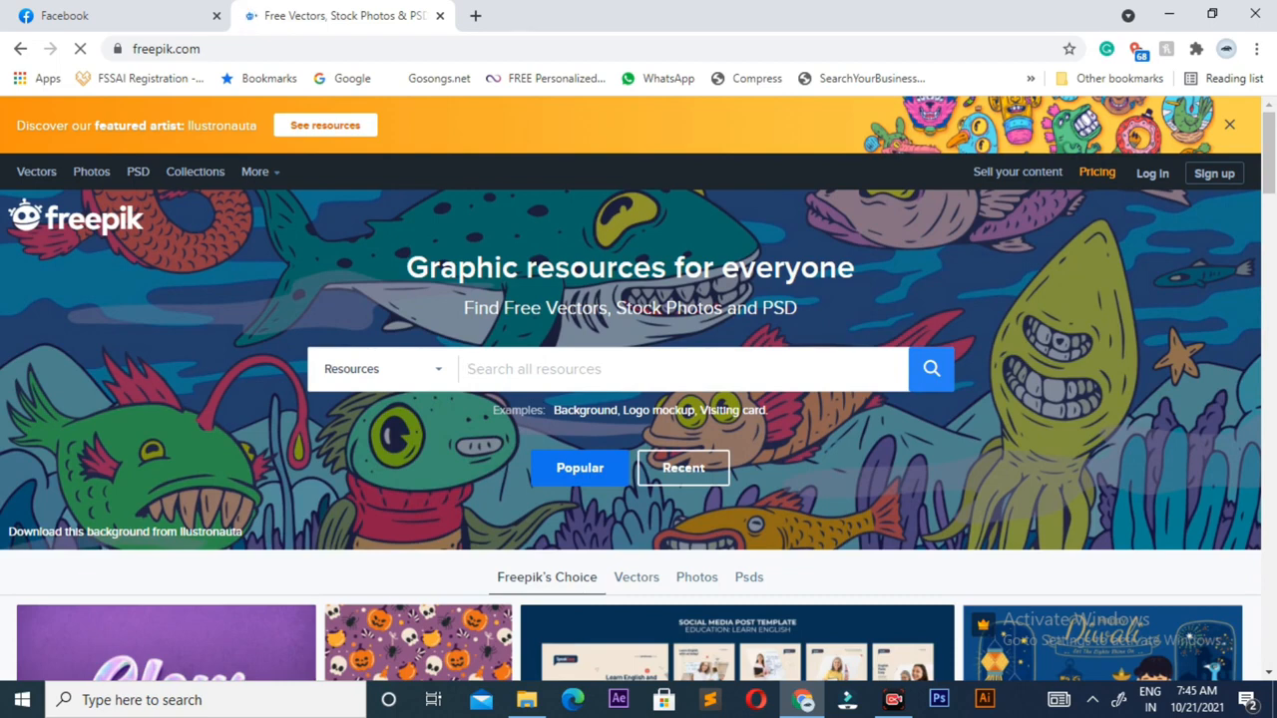
type("e")
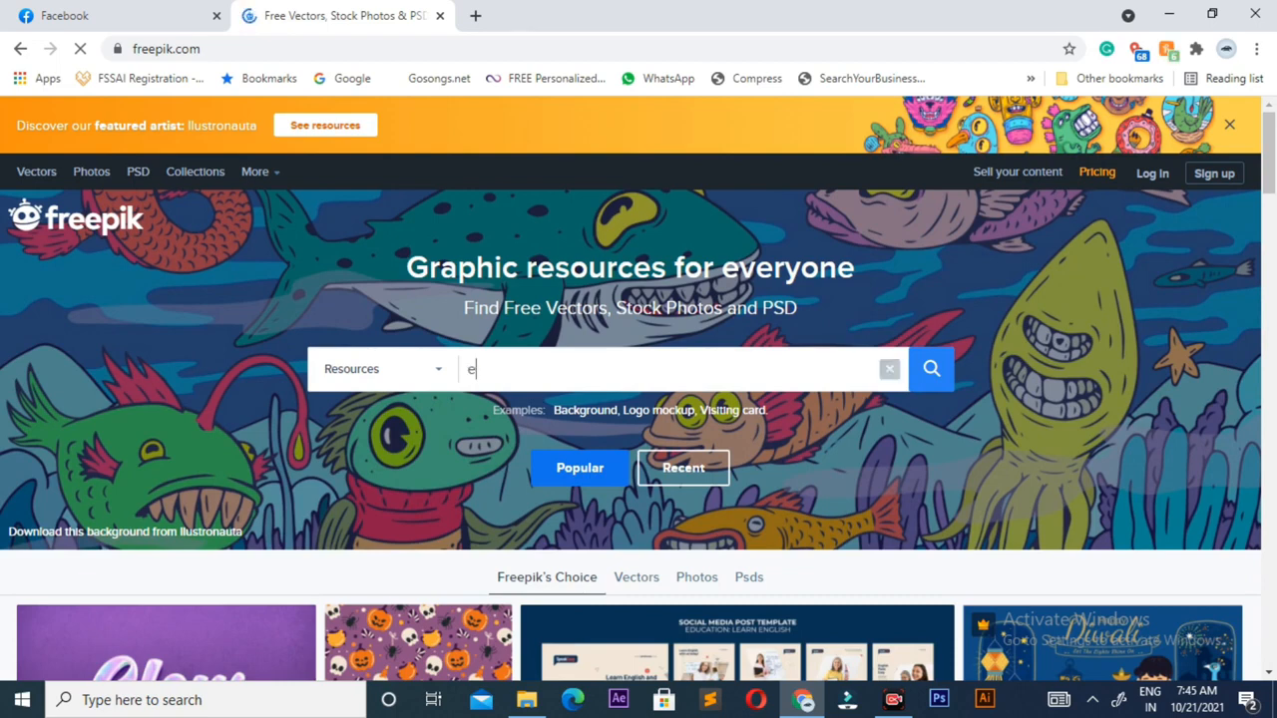
type("- learing")
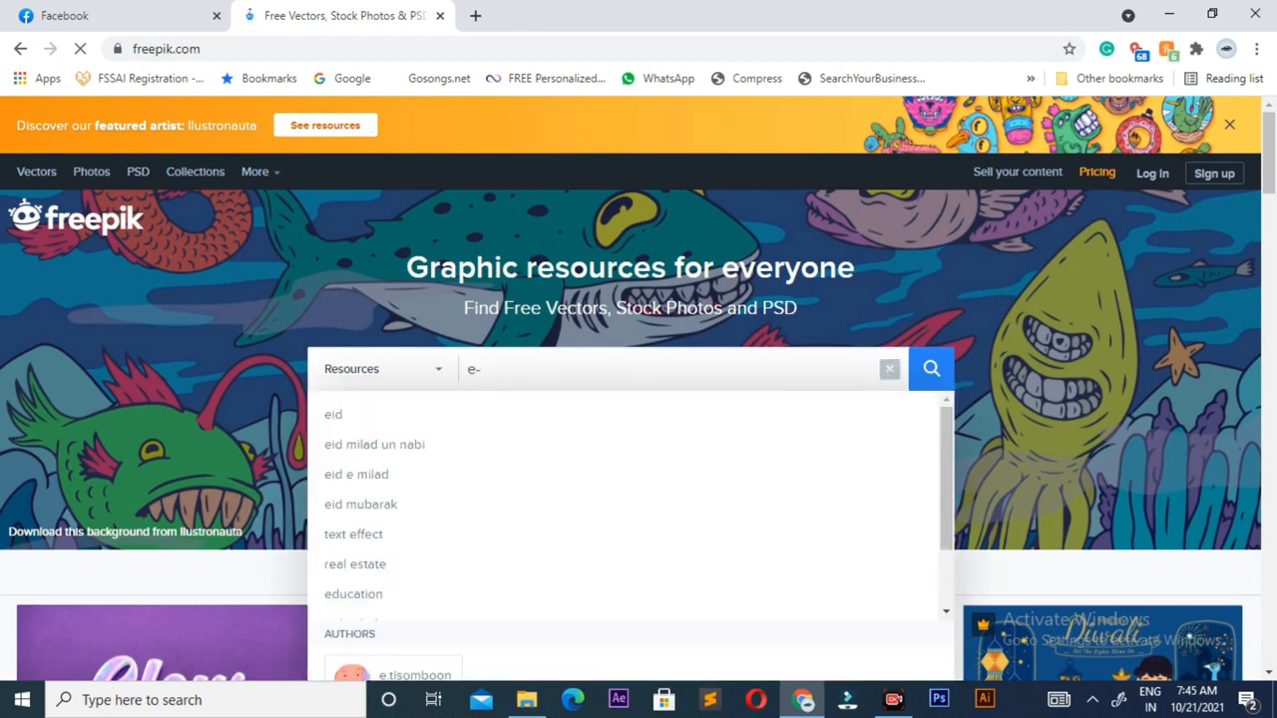
key("BackSpace")
key("BackSpace")
key("BackSpace")
key("BackSpace")
key("BackSpace")
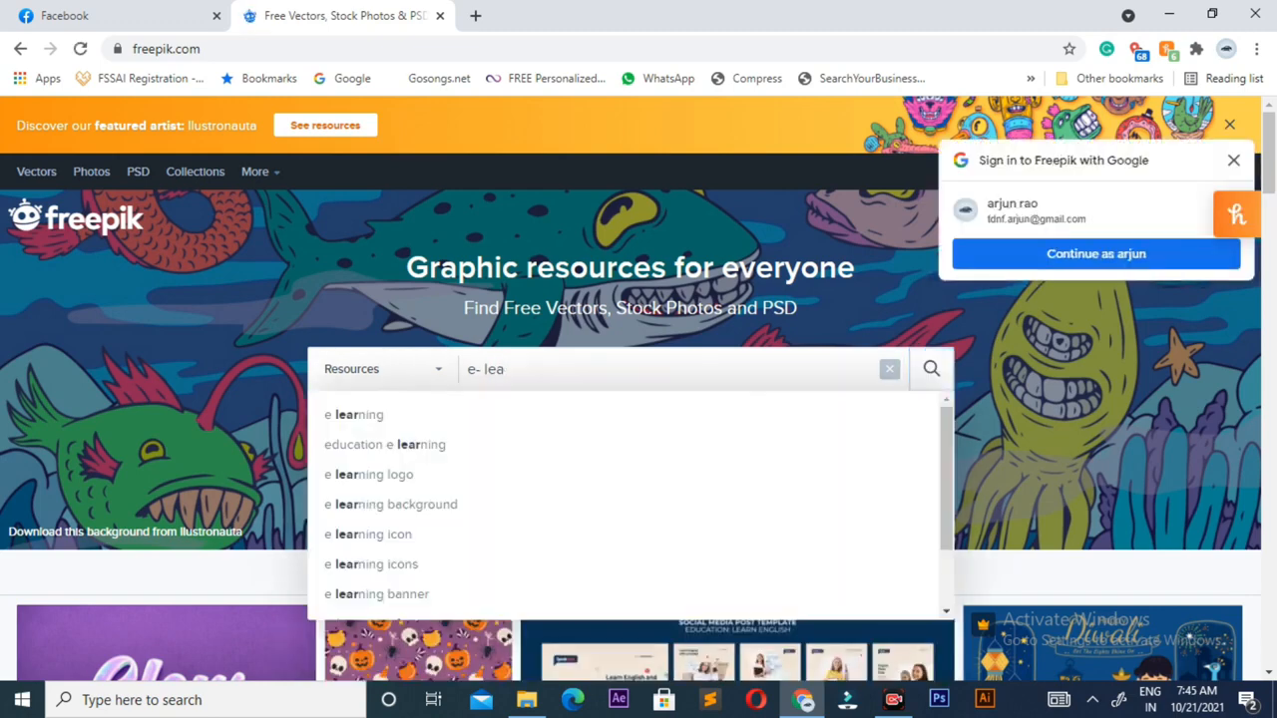
key("Down")
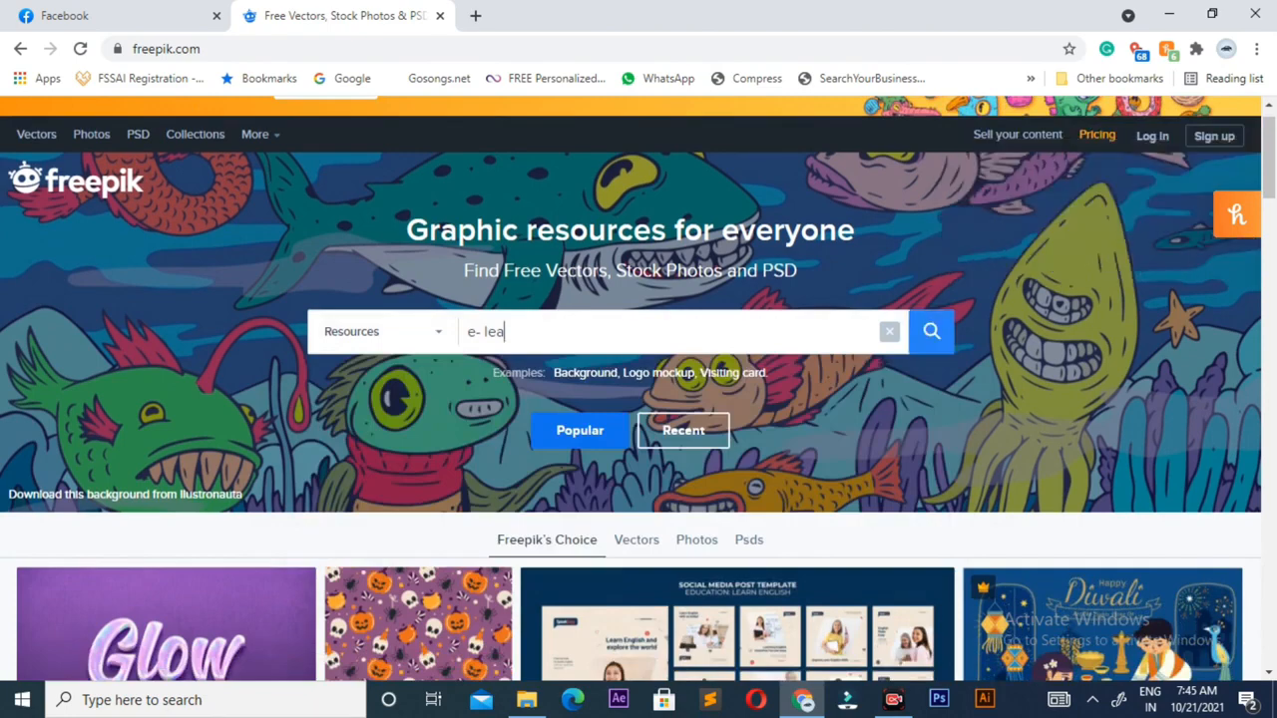
type("r")
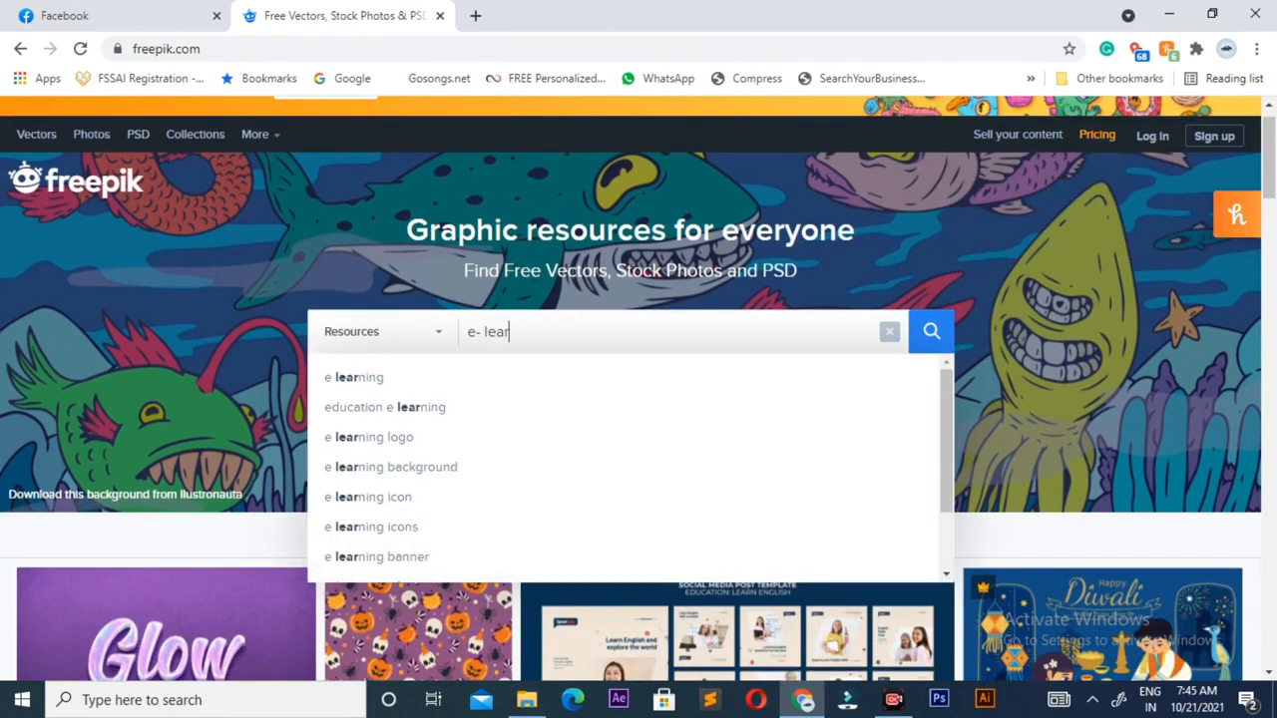
key("Down")
key("Return")
key("ctrl+Tab")
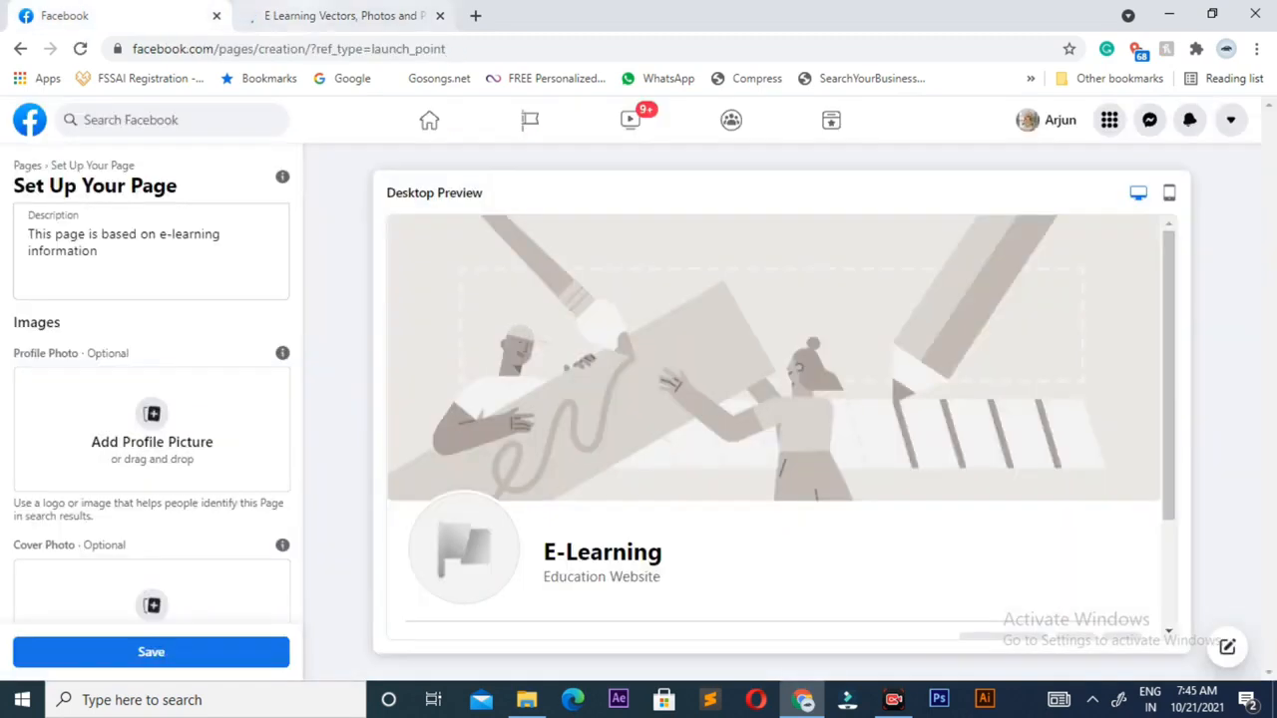
key("ctrl+Tab")
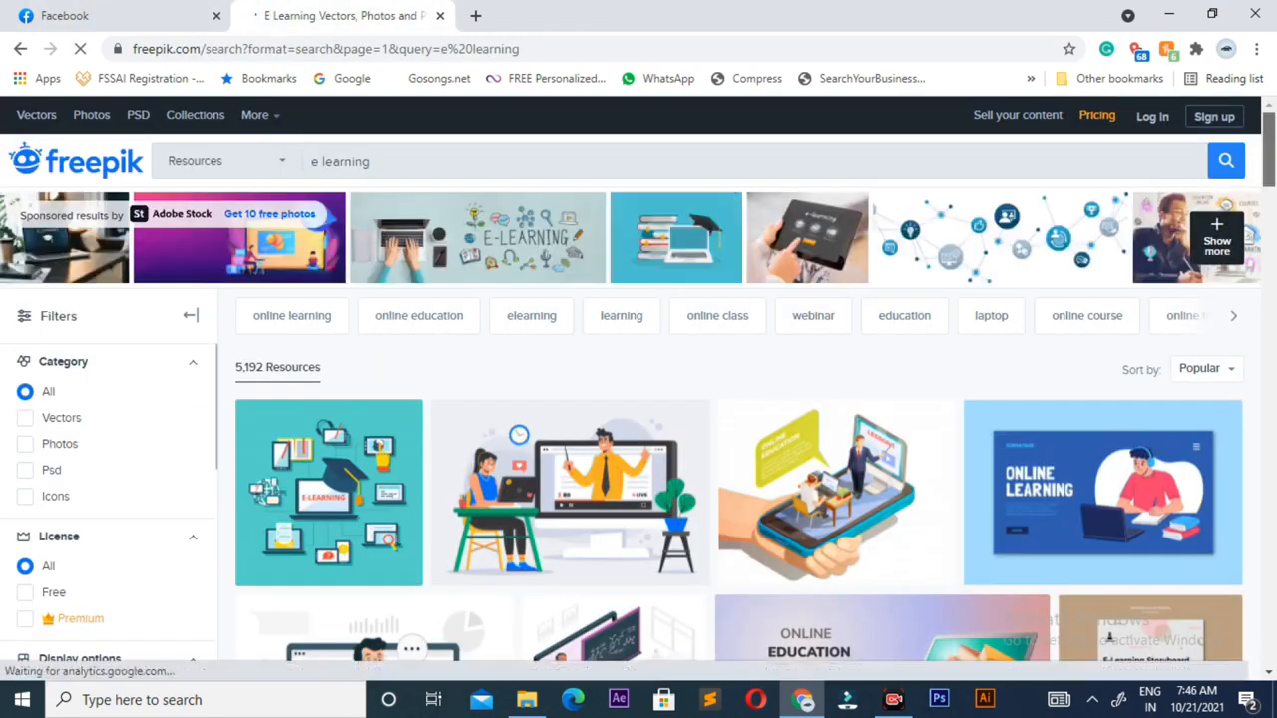
Save the Online learning landing page image and open the Webinar concept illustration
scroll(639, 399, "down", 1)
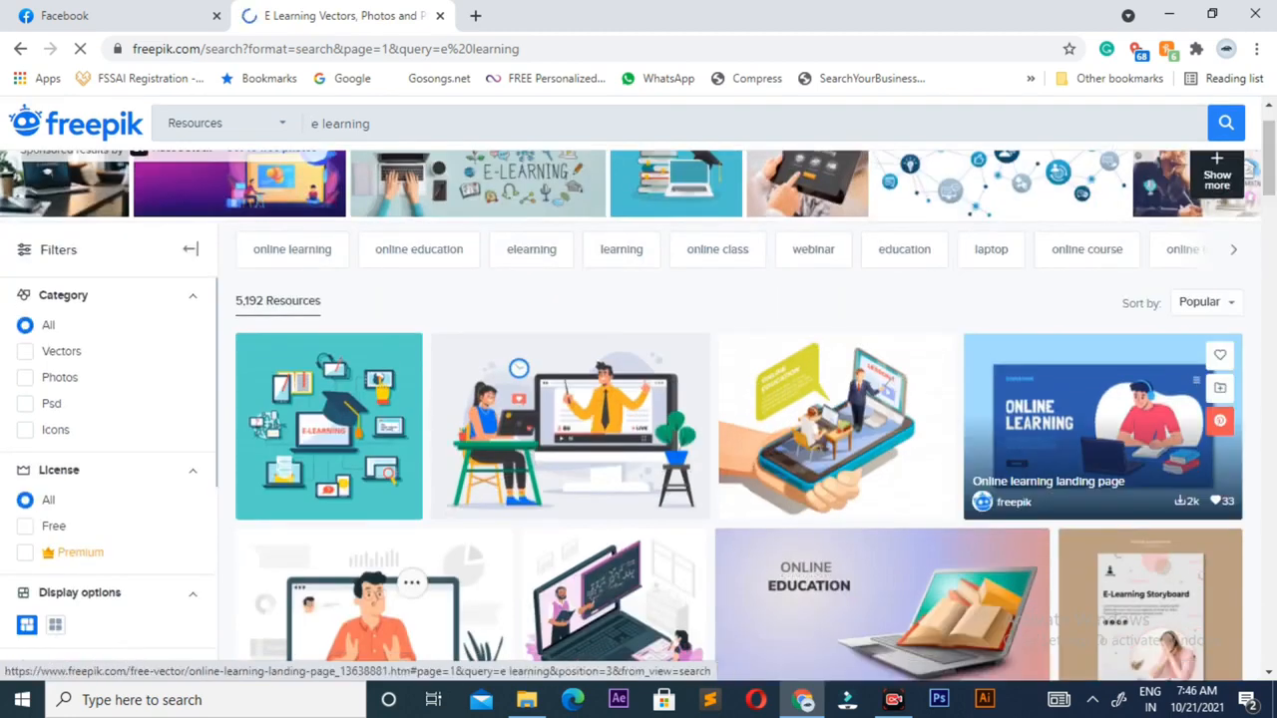
left_click(1098, 429)
right_click(344, 353)
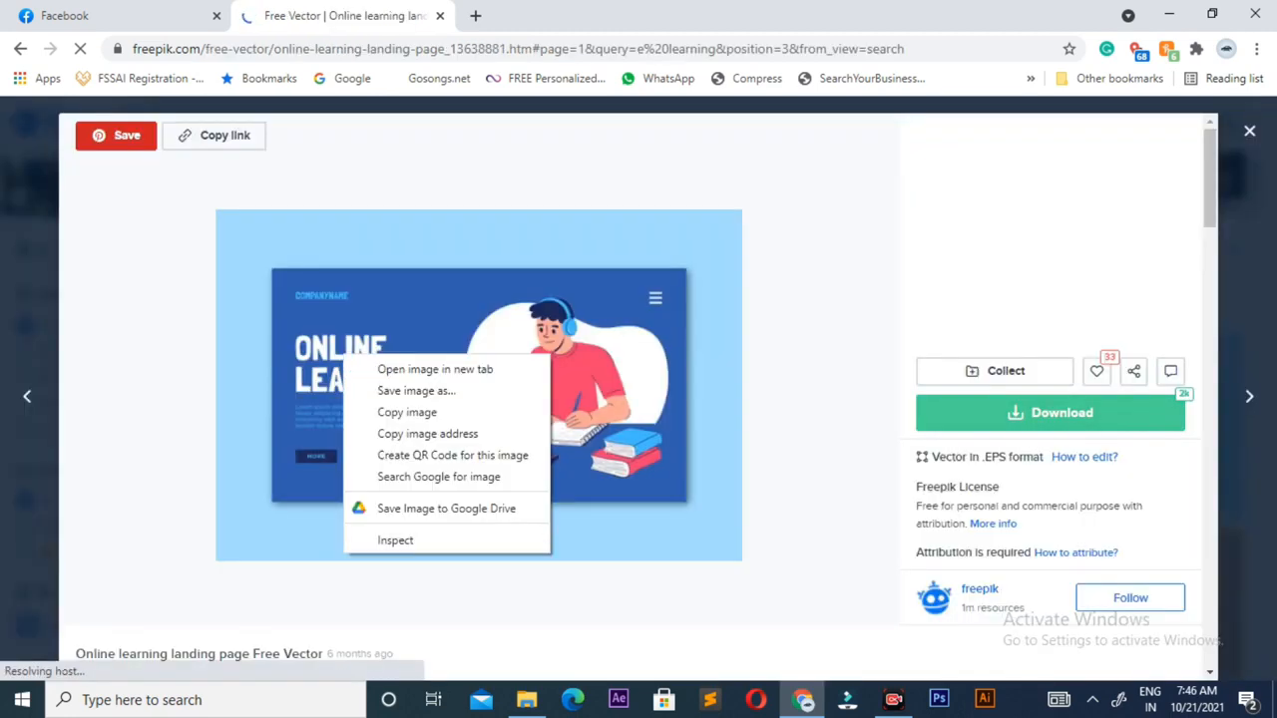
left_click(416, 390)
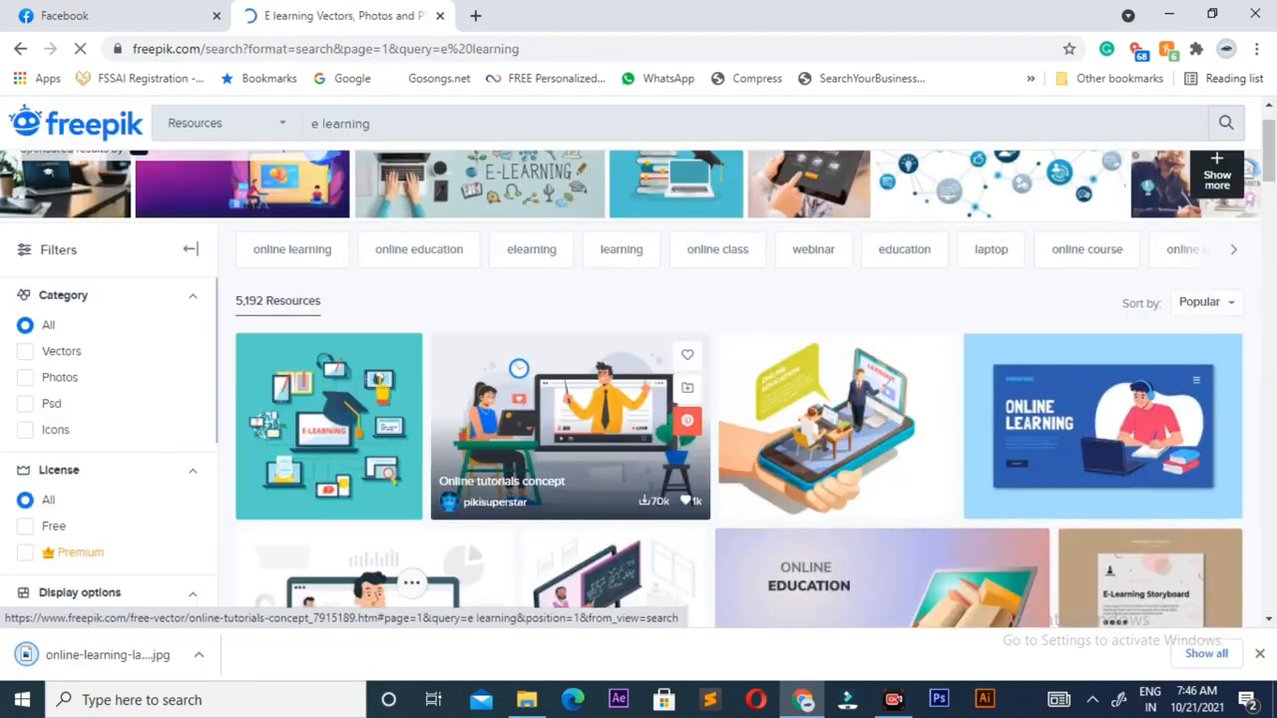
left_click_drag(1269, 150, 1269, 163)
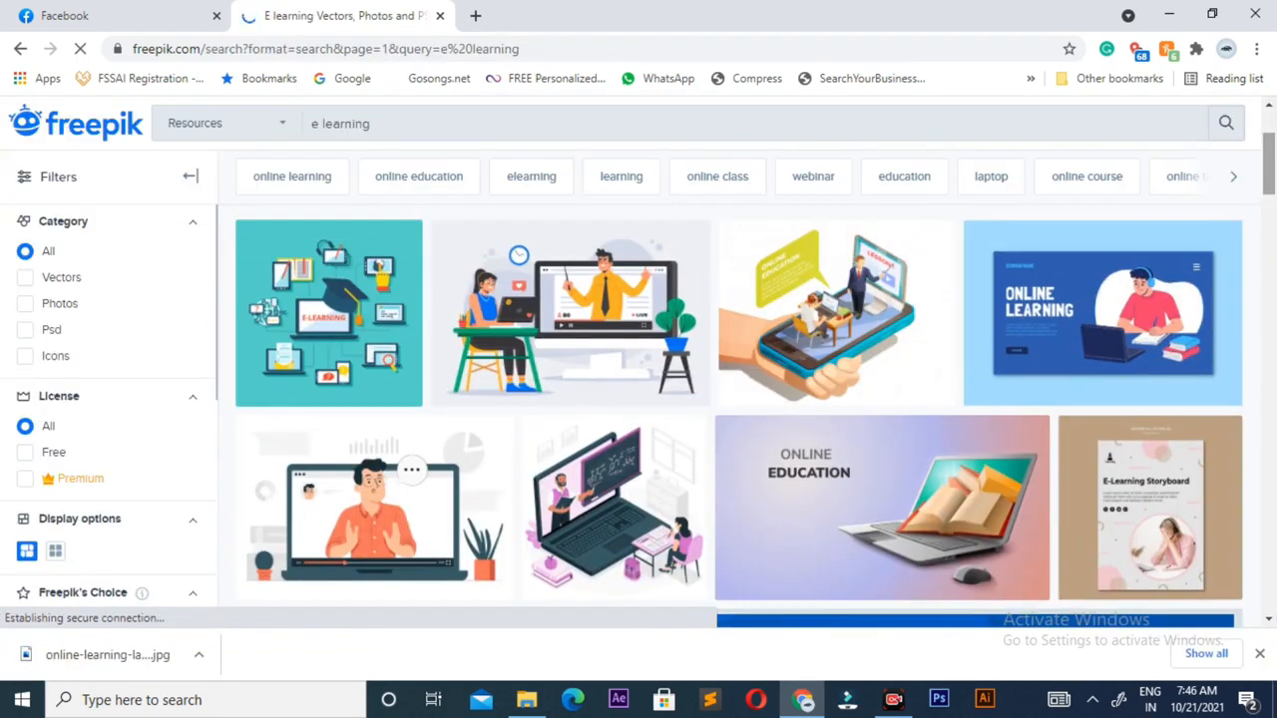
left_click(374, 509)
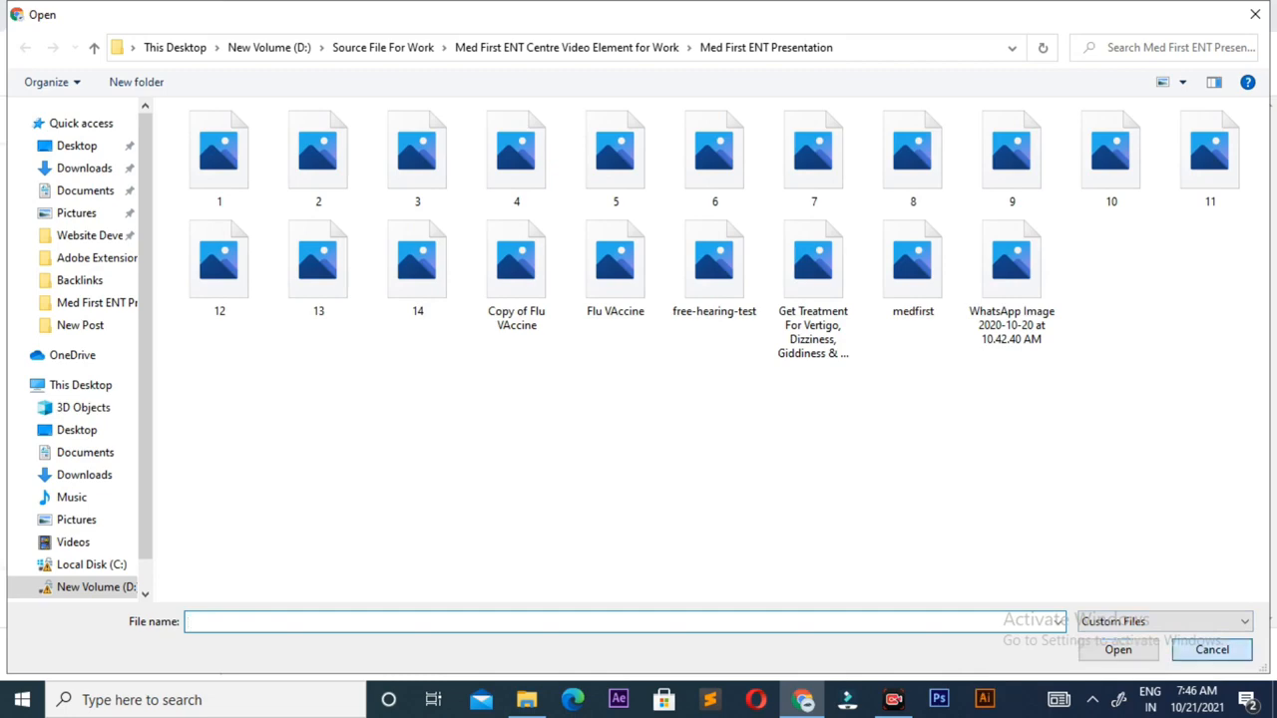
Drop the downloaded webinar image as profile photo and online-learning image as cover, then save
left_click(1212, 649)
left_click_drag(110, 655, 152, 430)
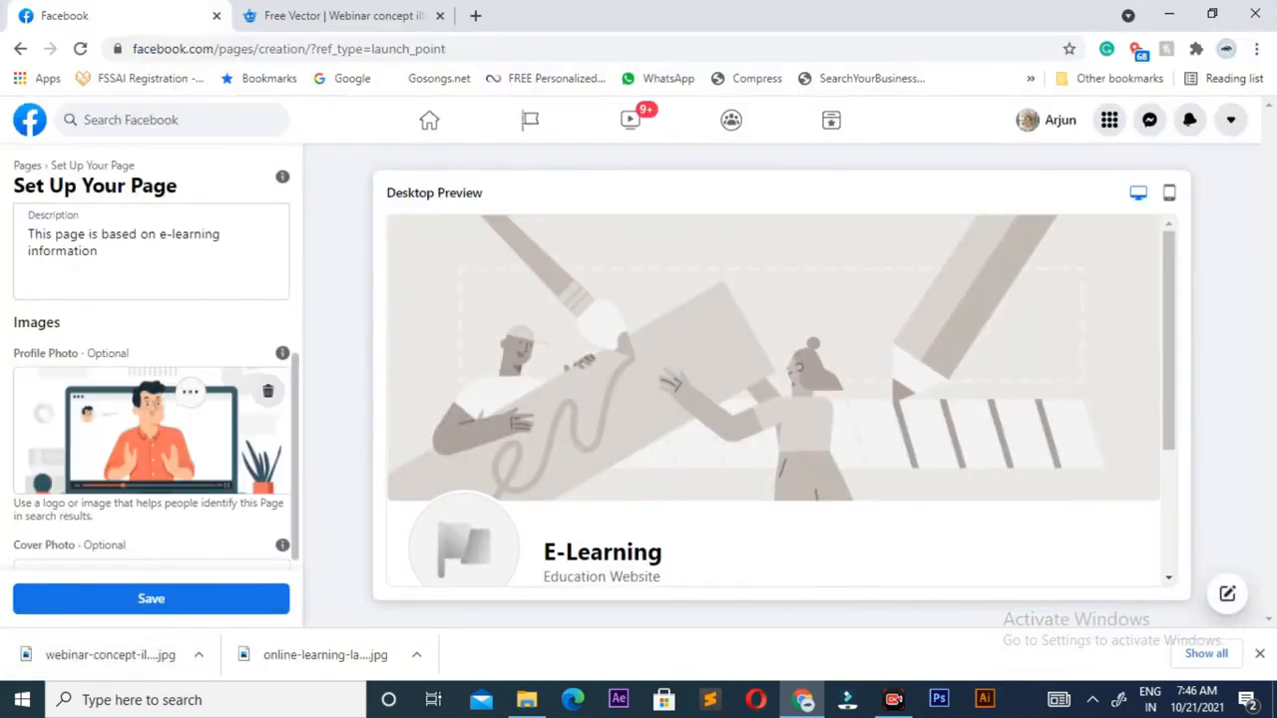
left_click_drag(297, 479, 297, 534)
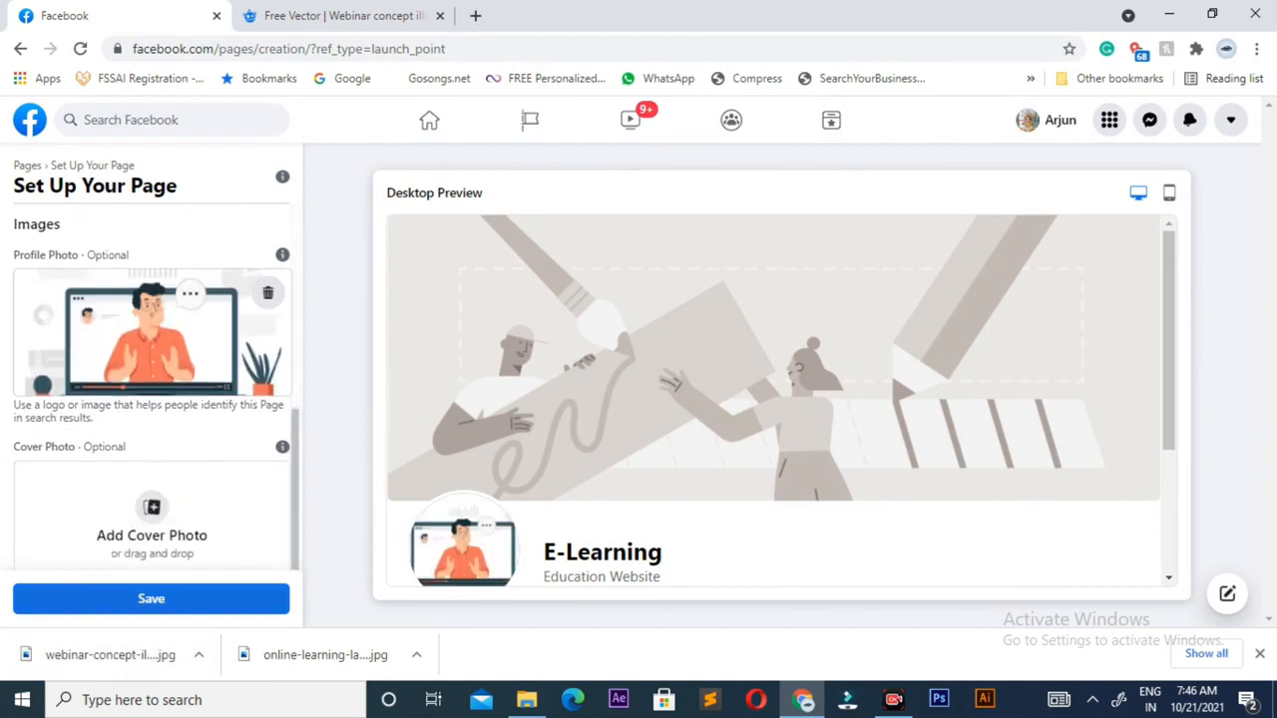
left_click_drag(325, 655, 151, 522)
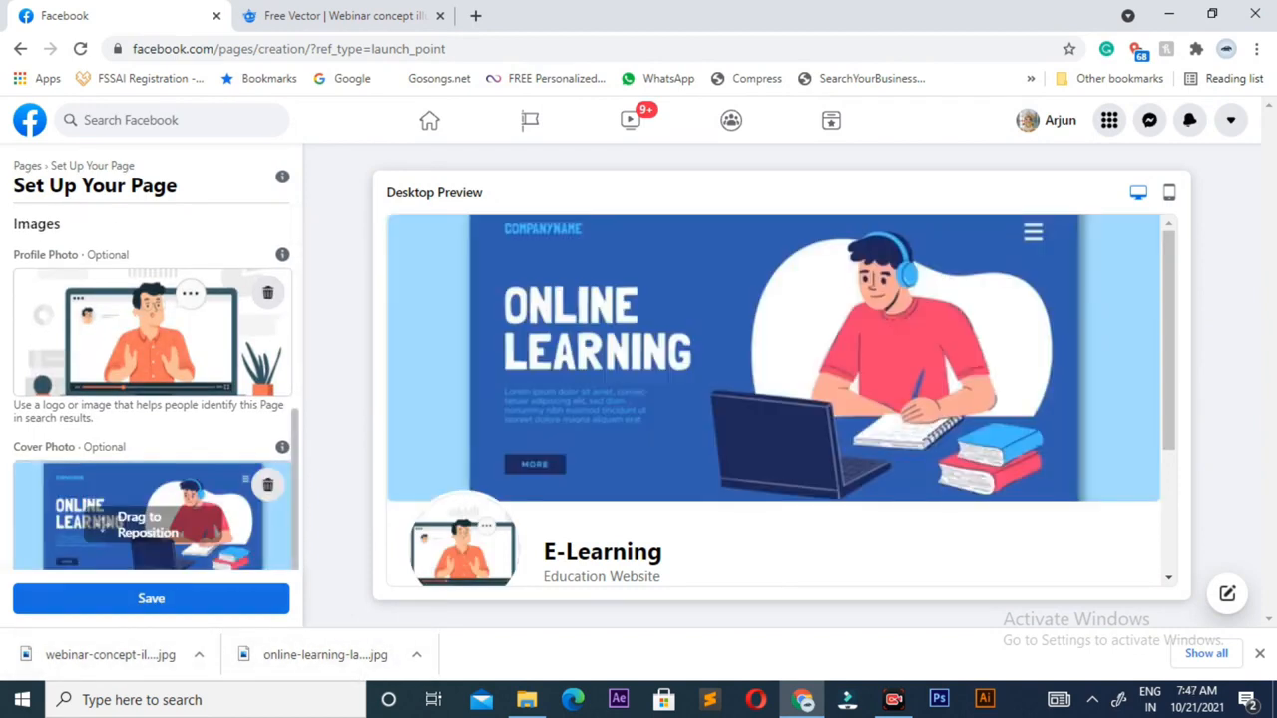
scroll(152, 399, "down", 1)
scroll(152, 400, "up", 5)
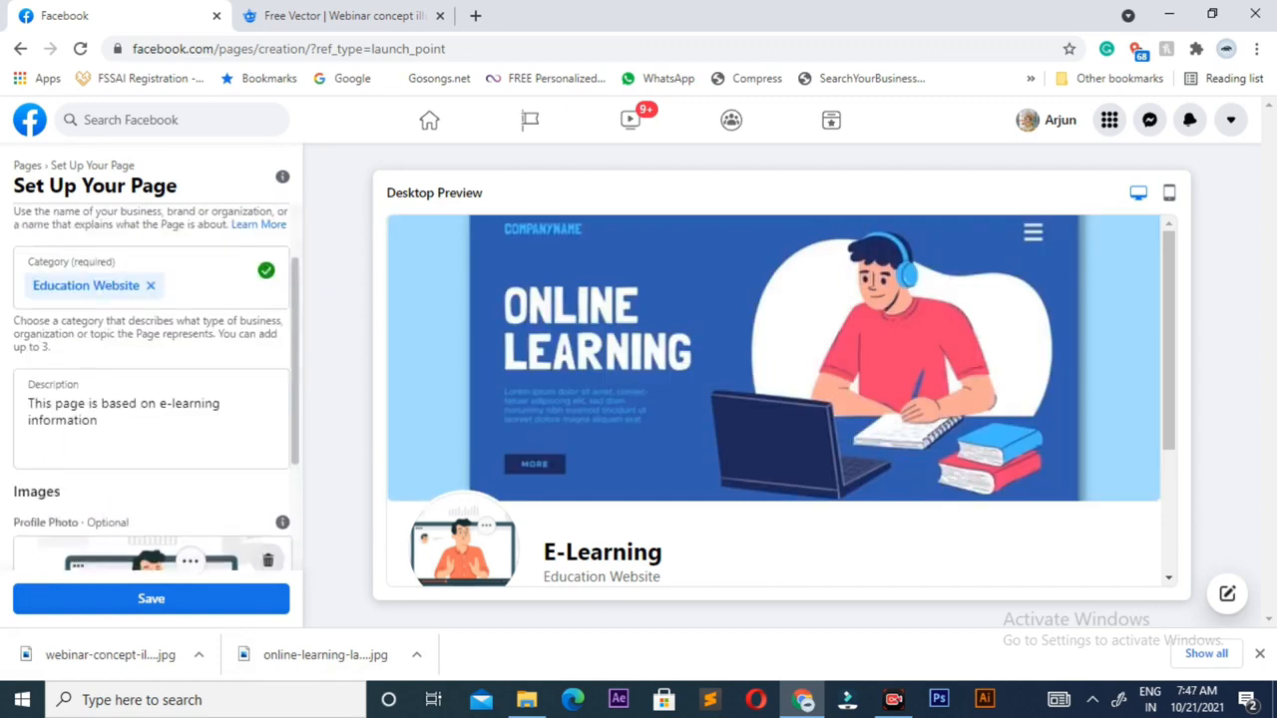
scroll(100, 486, "down", 5)
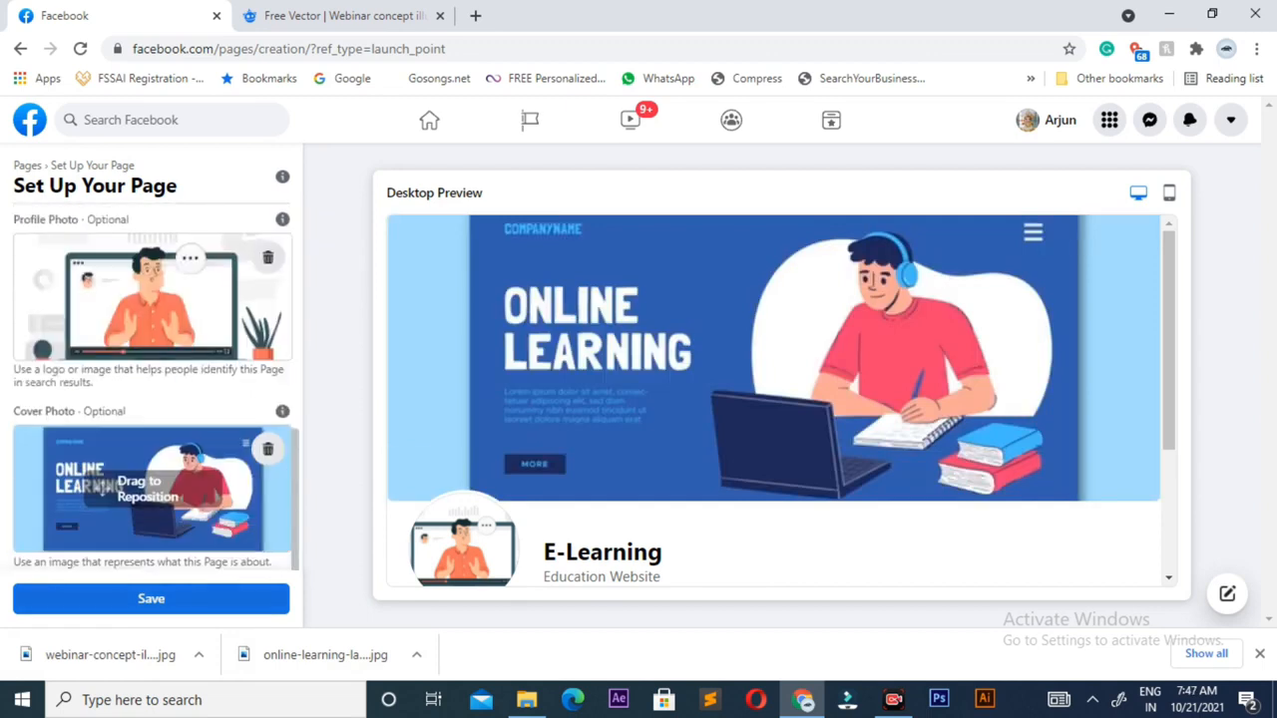
left_click(152, 599)
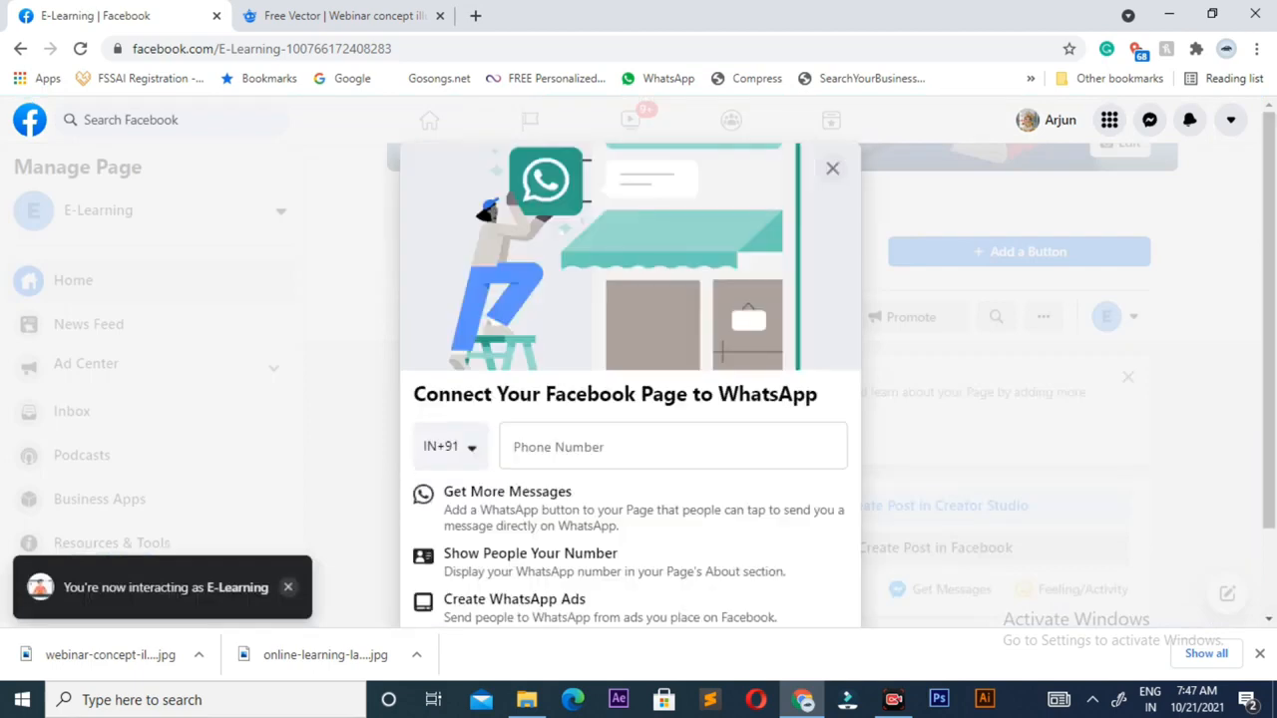
Enter the WhatsApp phone number and request a confirmation code
scroll(631, 399, "down", 1)
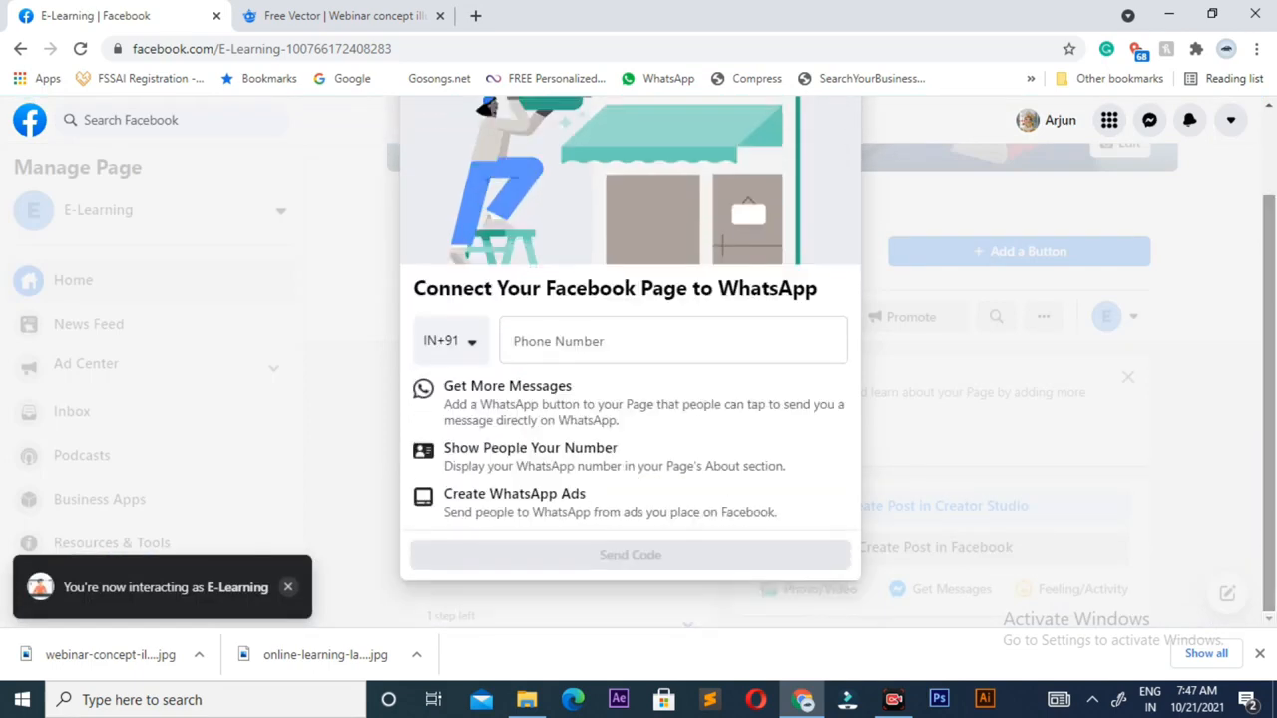
left_click(672, 341)
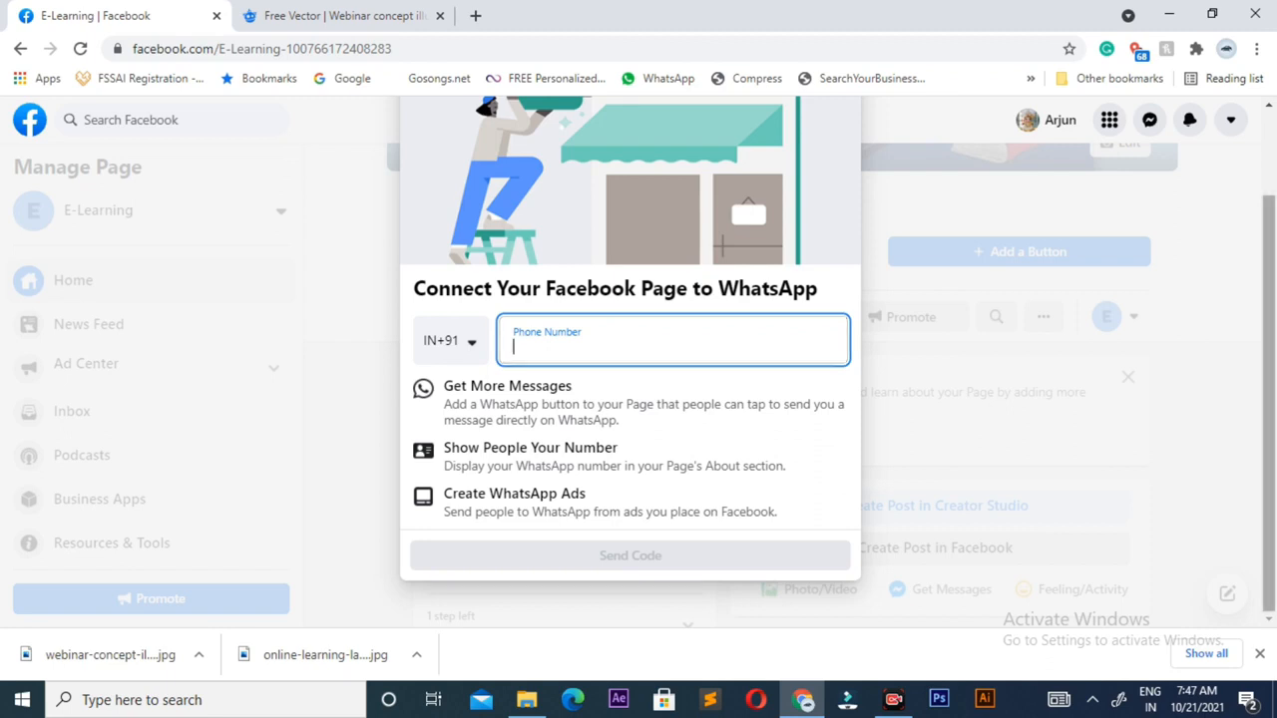
left_click_drag(1269, 399, 1269, 312)
left_click(833, 168)
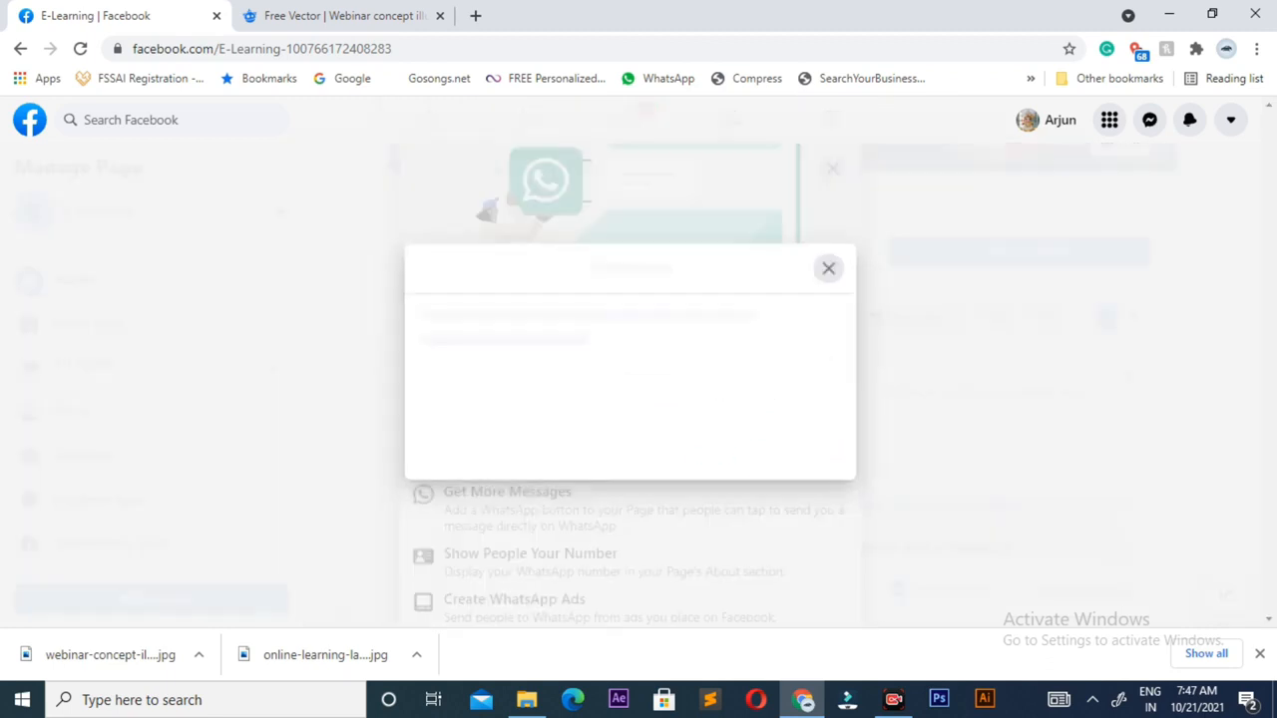
left_click(712, 456)
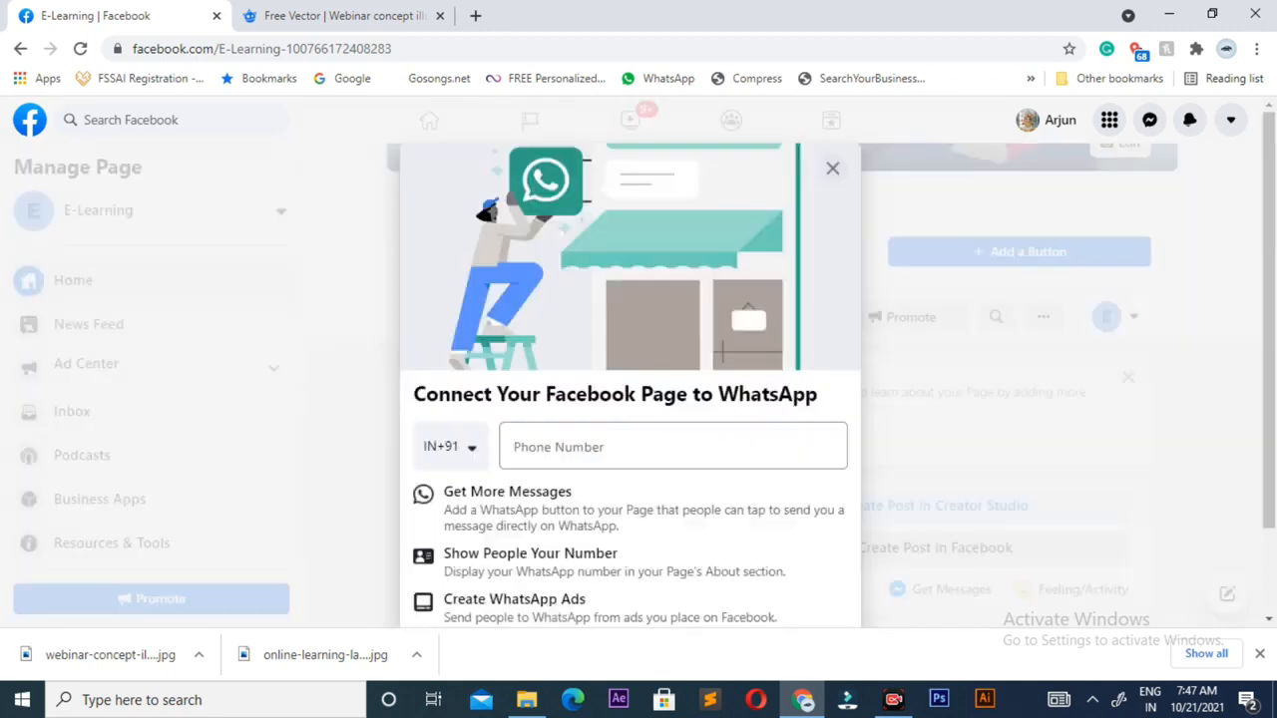
left_click(832, 168)
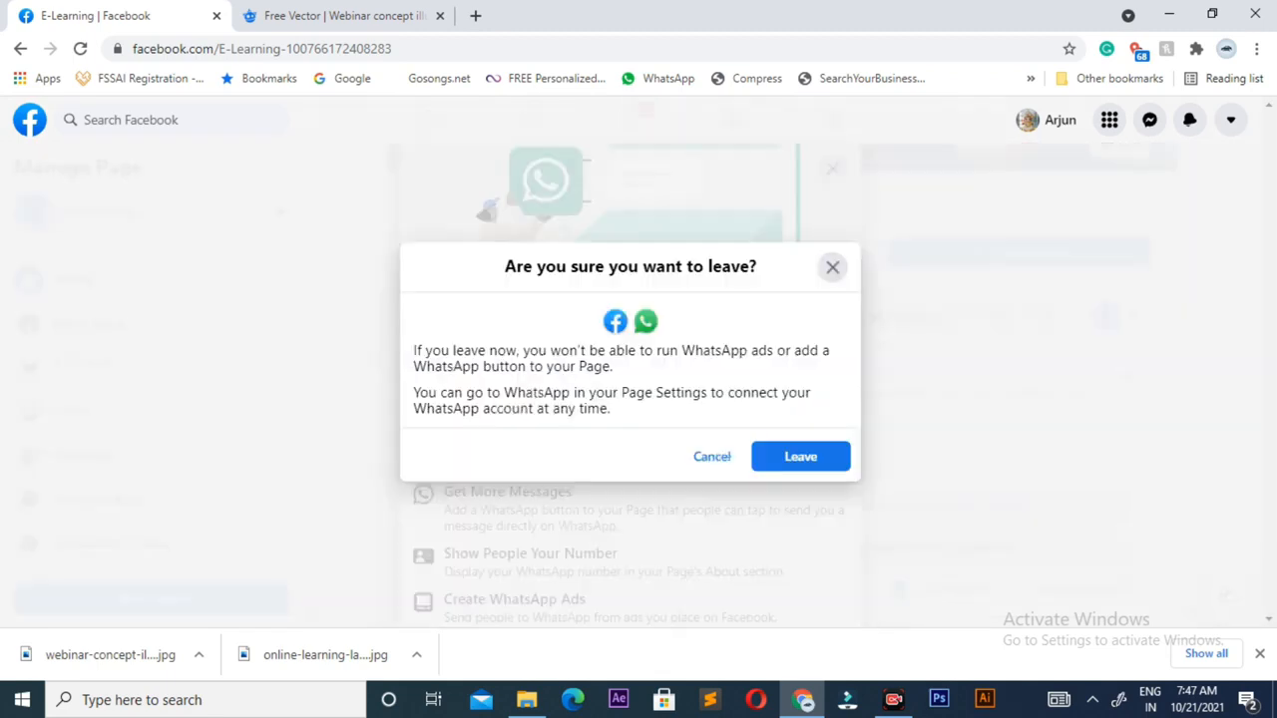
left_click(832, 267)
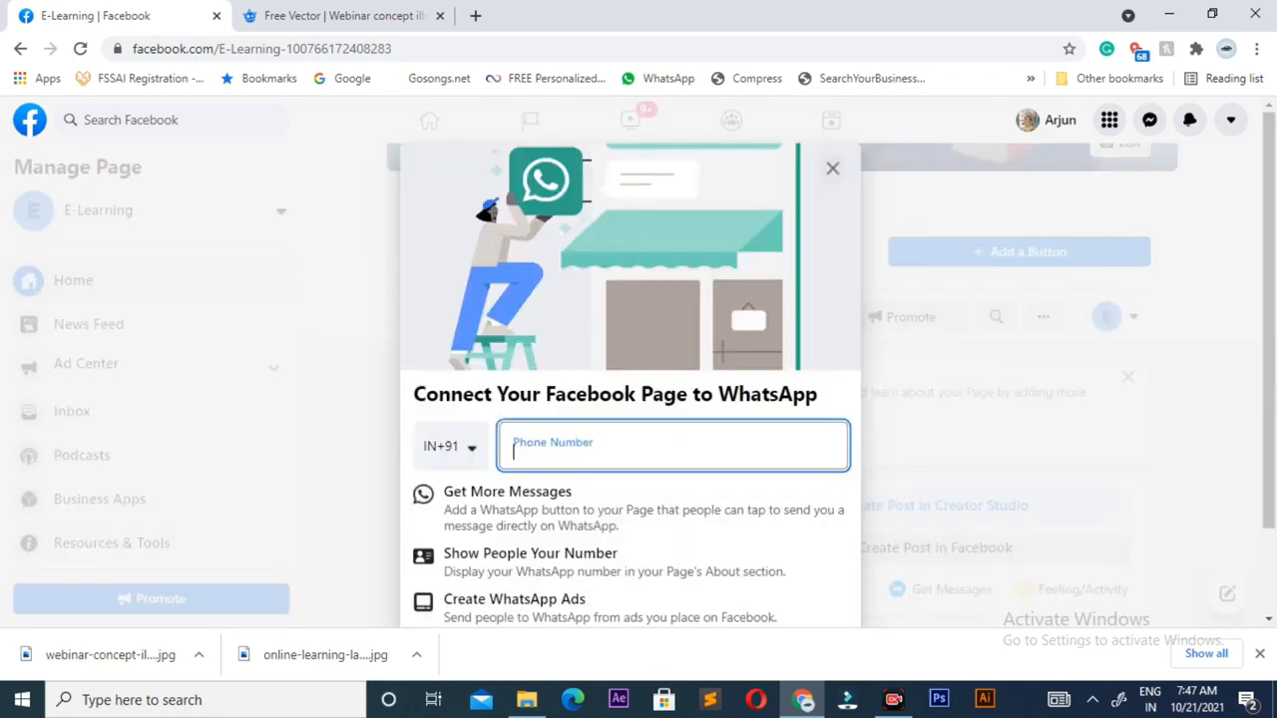
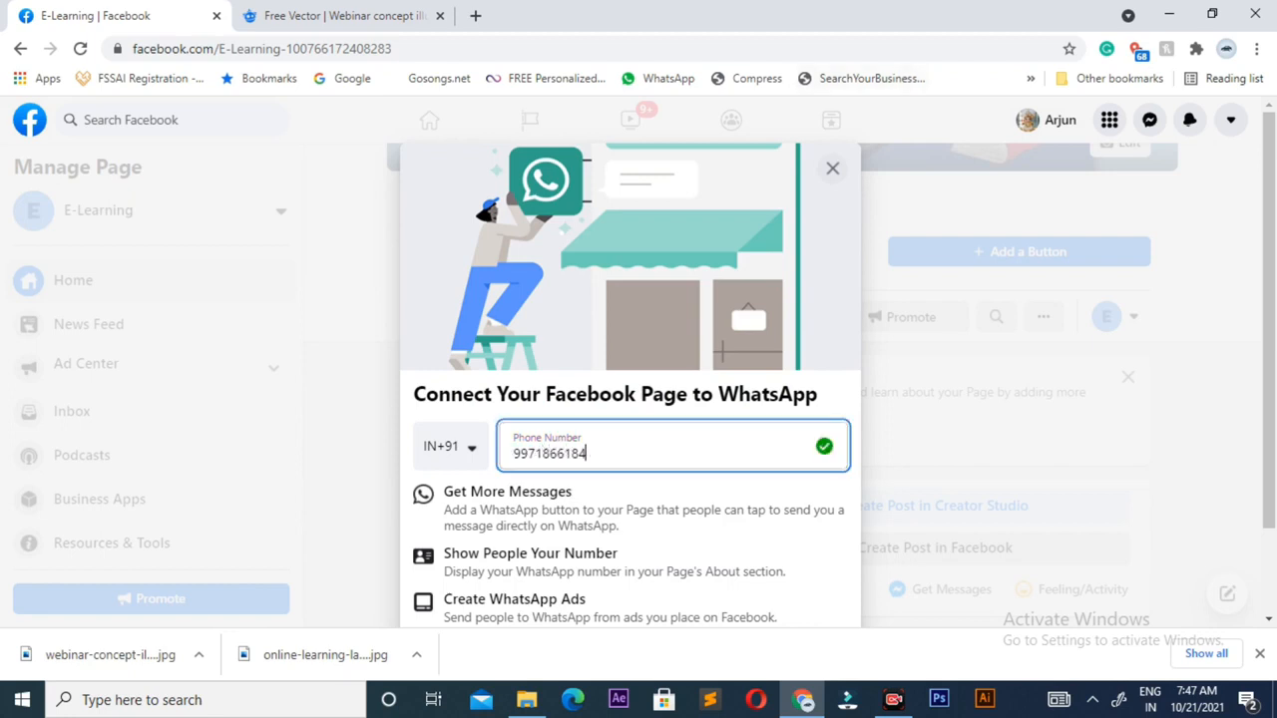
scroll(631, 399, "down", 1)
left_click(631, 555)
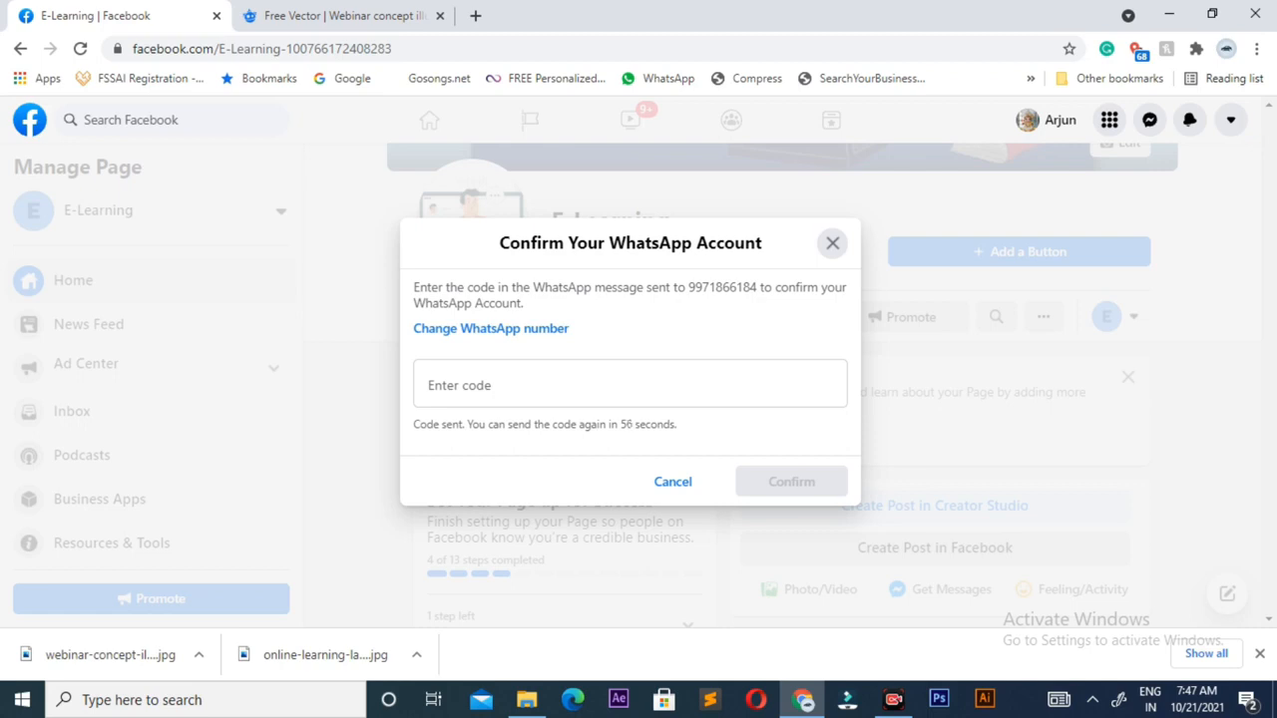
Enter the received WhatsApp verification code to confirm the account
left_click(631, 384)
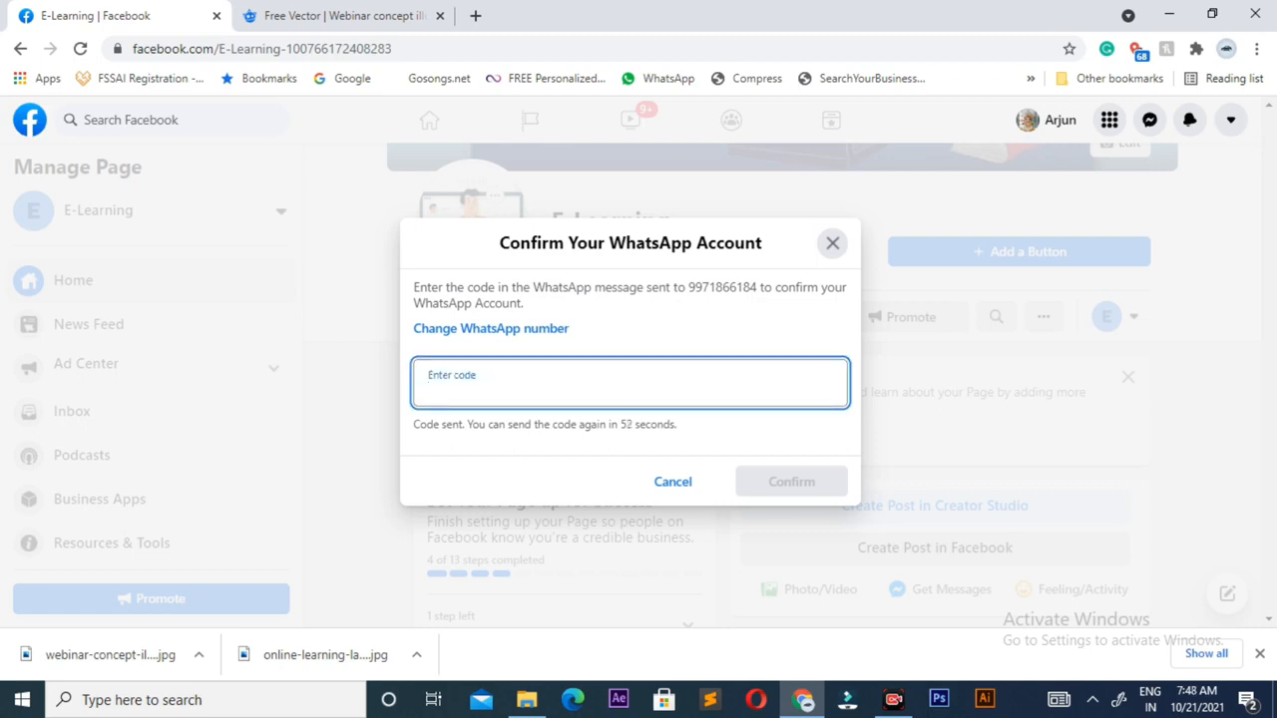
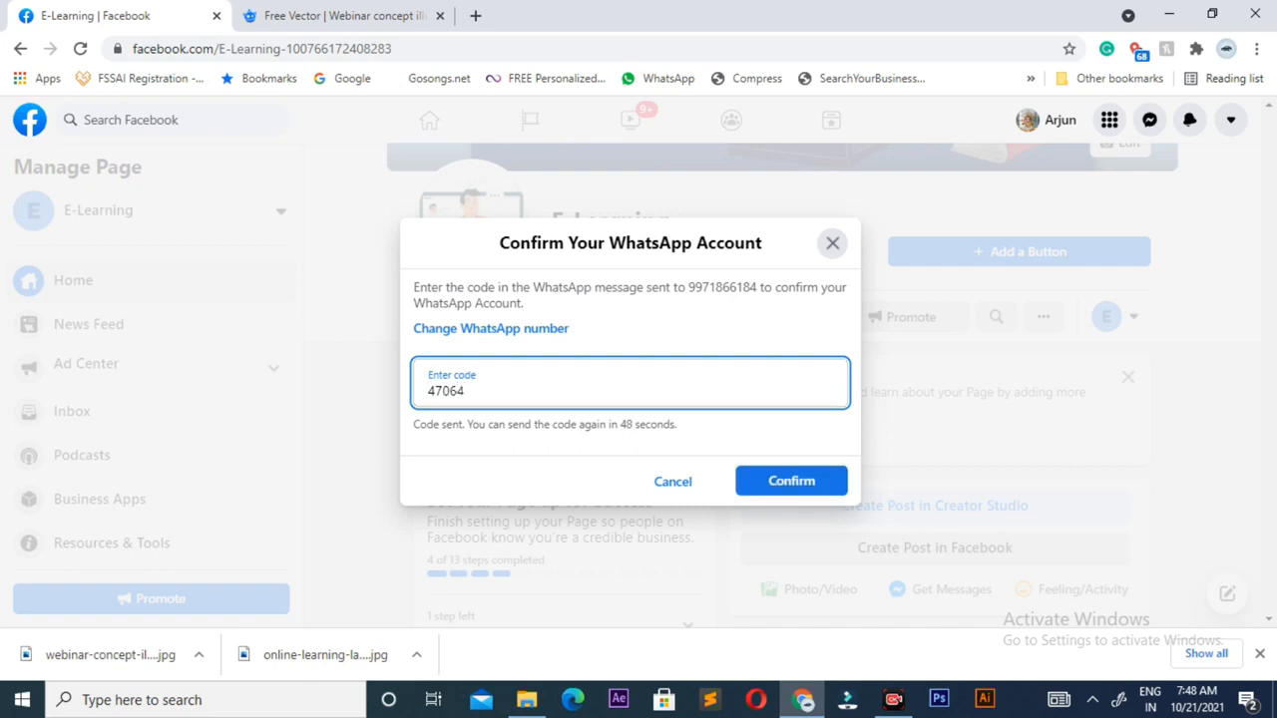
key("Return")
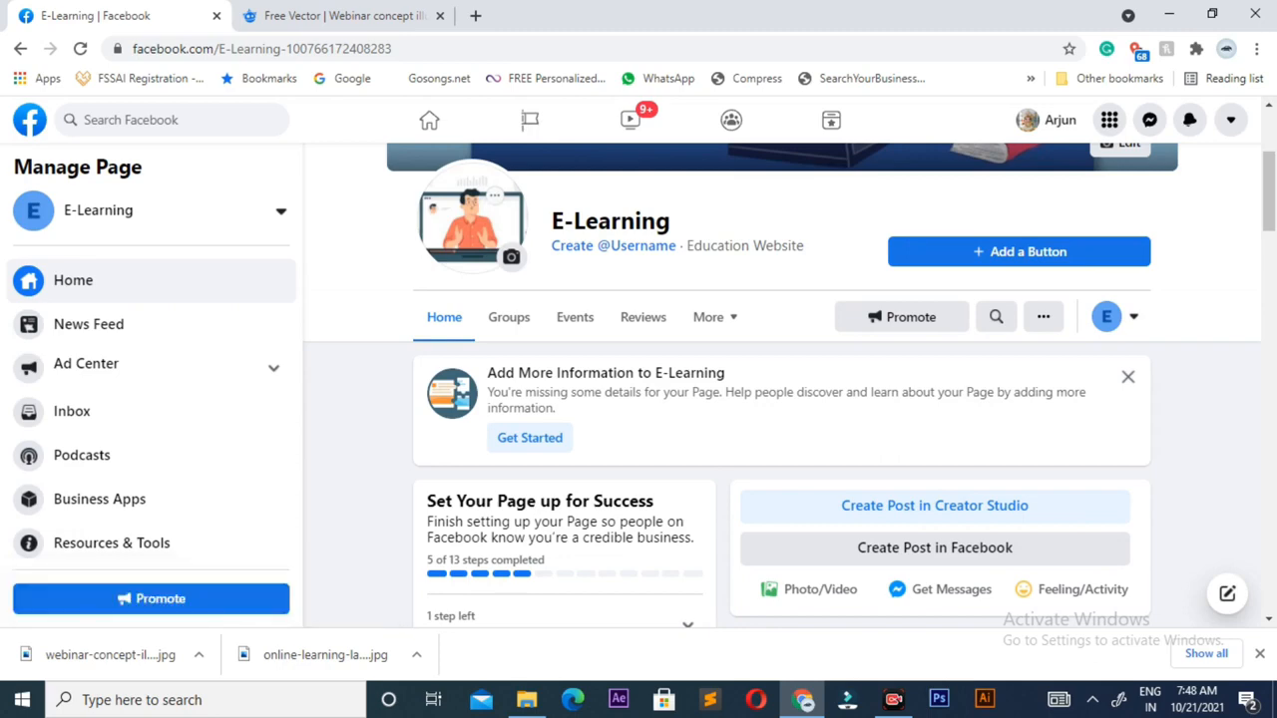
Use Get Started on the Add More Information to E-Learning card to open Edit Page Info
scroll(783, 384, "up", 3)
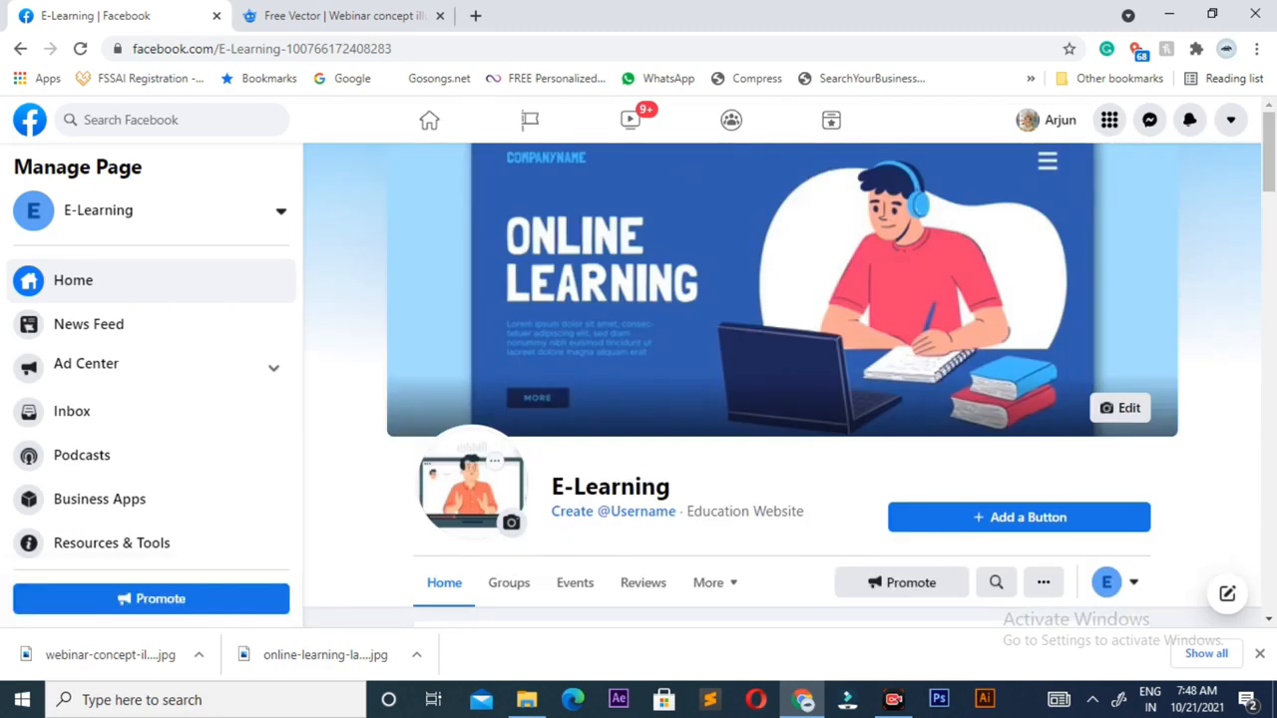
scroll(783, 384, "down", 7)
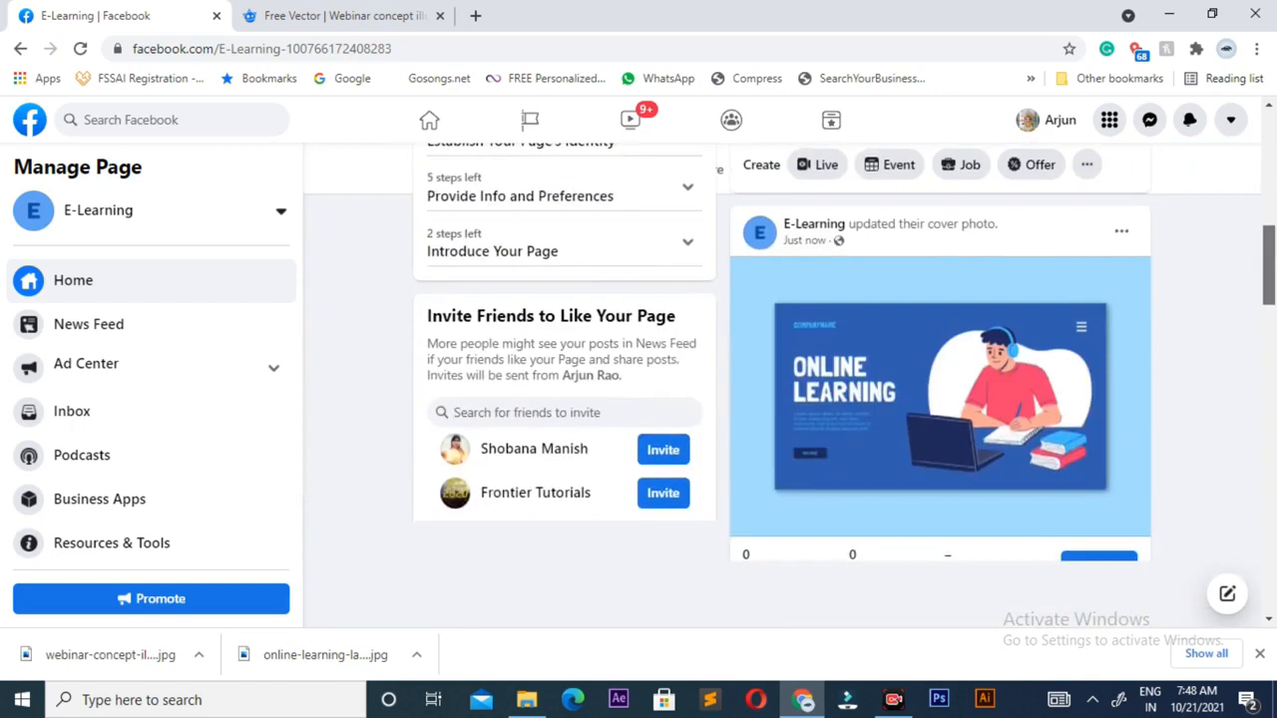
scroll(783, 385, "down", 3)
scroll(783, 384, "up", 4)
scroll(783, 385, "up", 1)
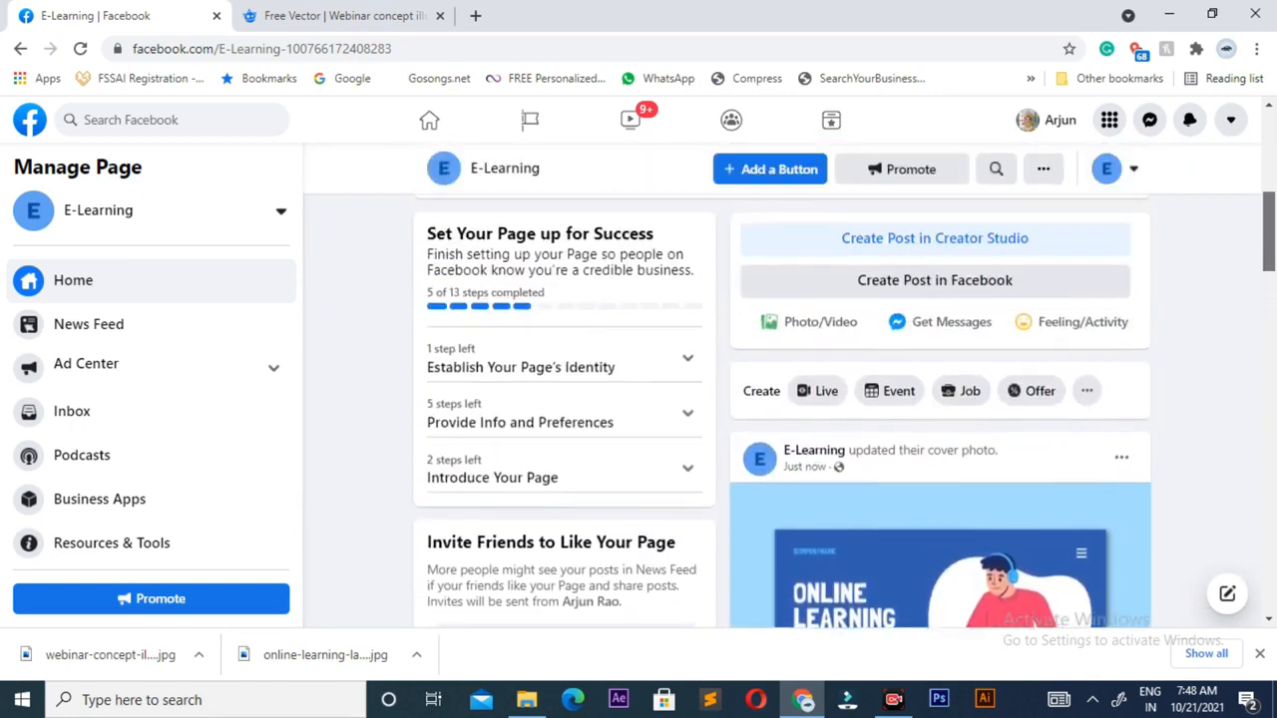
scroll(783, 384, "up", 2)
left_click(893, 700)
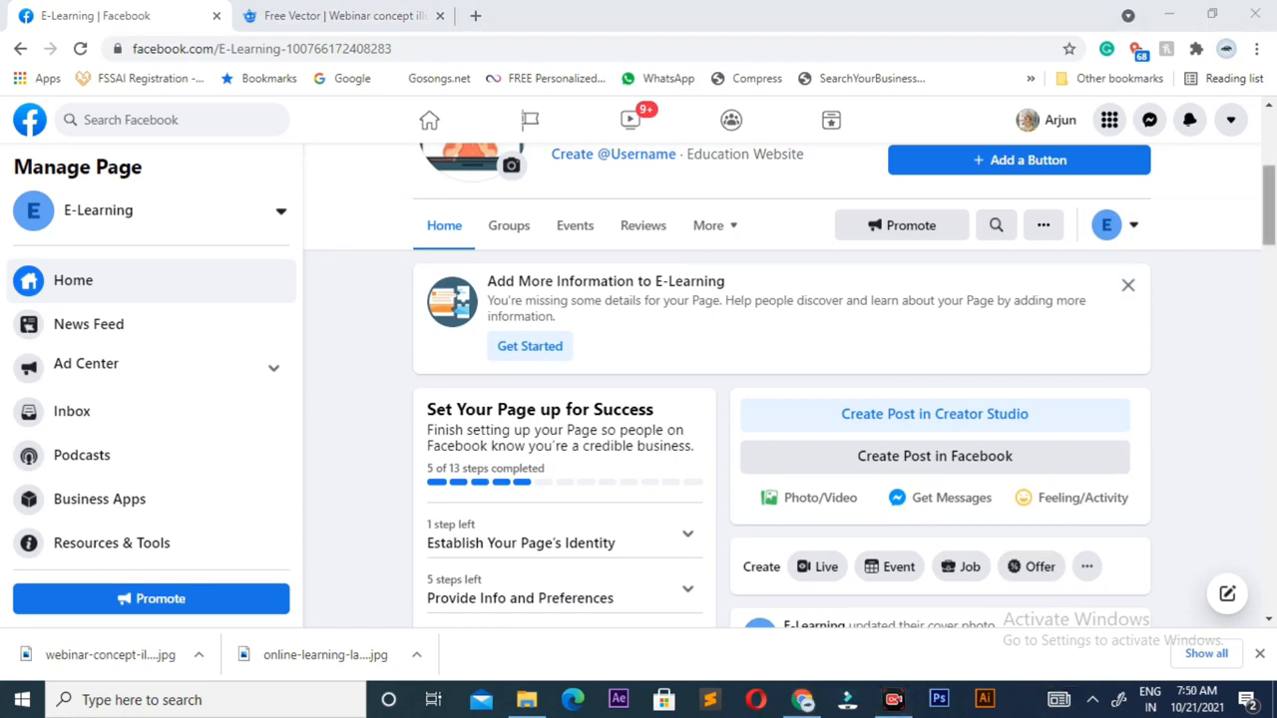
mouse_move(1268, 206)
left_mouse_down()
mouse_move(1269, 313)
mouse_move(1269, 195)
left_mouse_up()
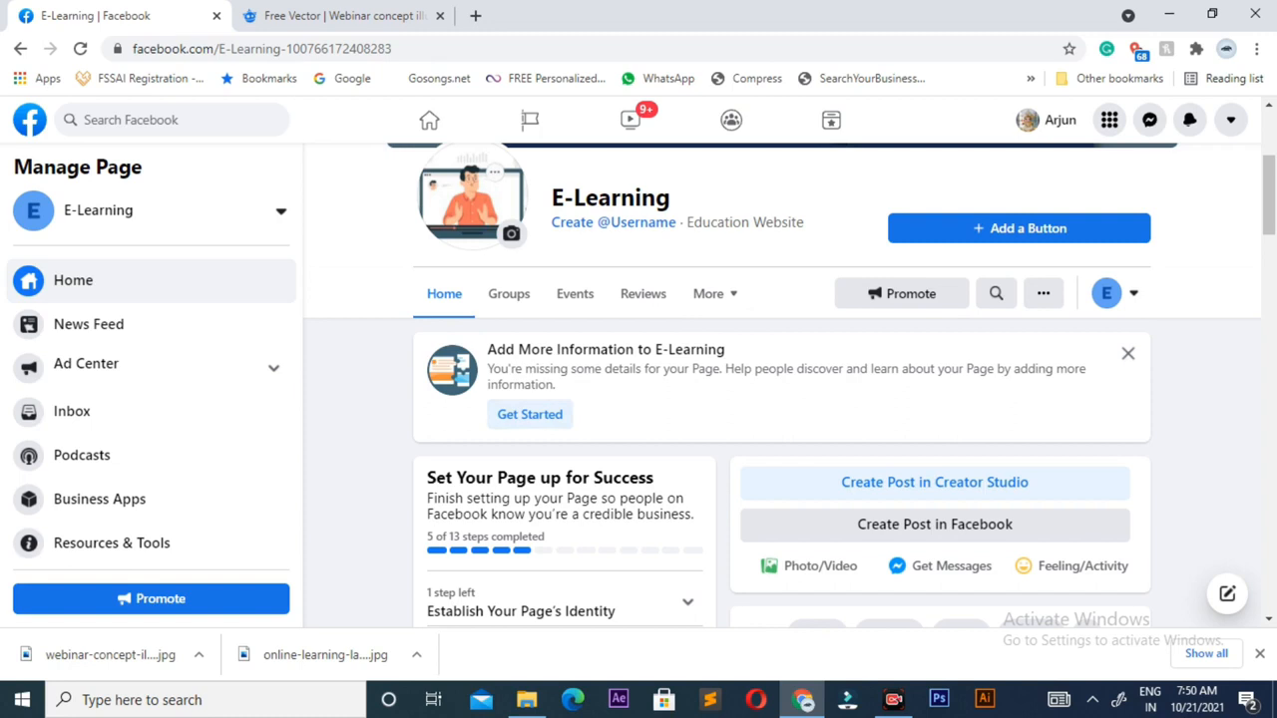
left_click(530, 414)
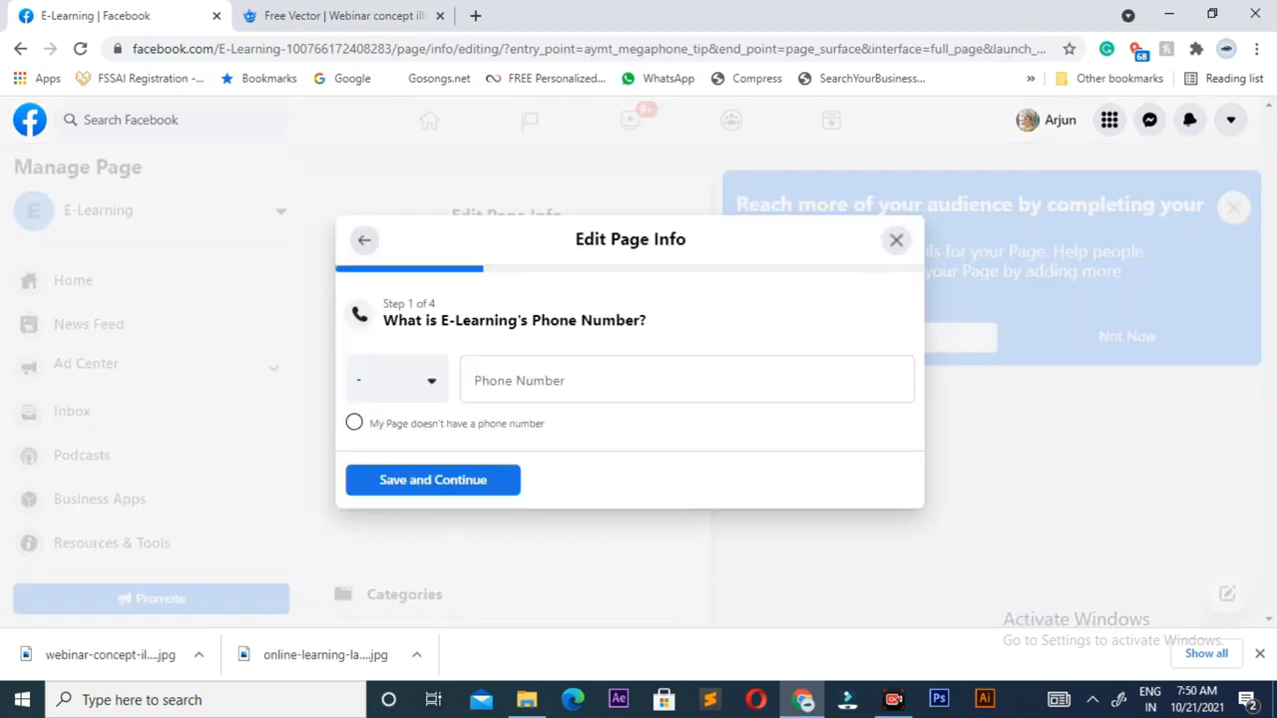
Mark the Page as having no phone number and save
left_click(686, 380)
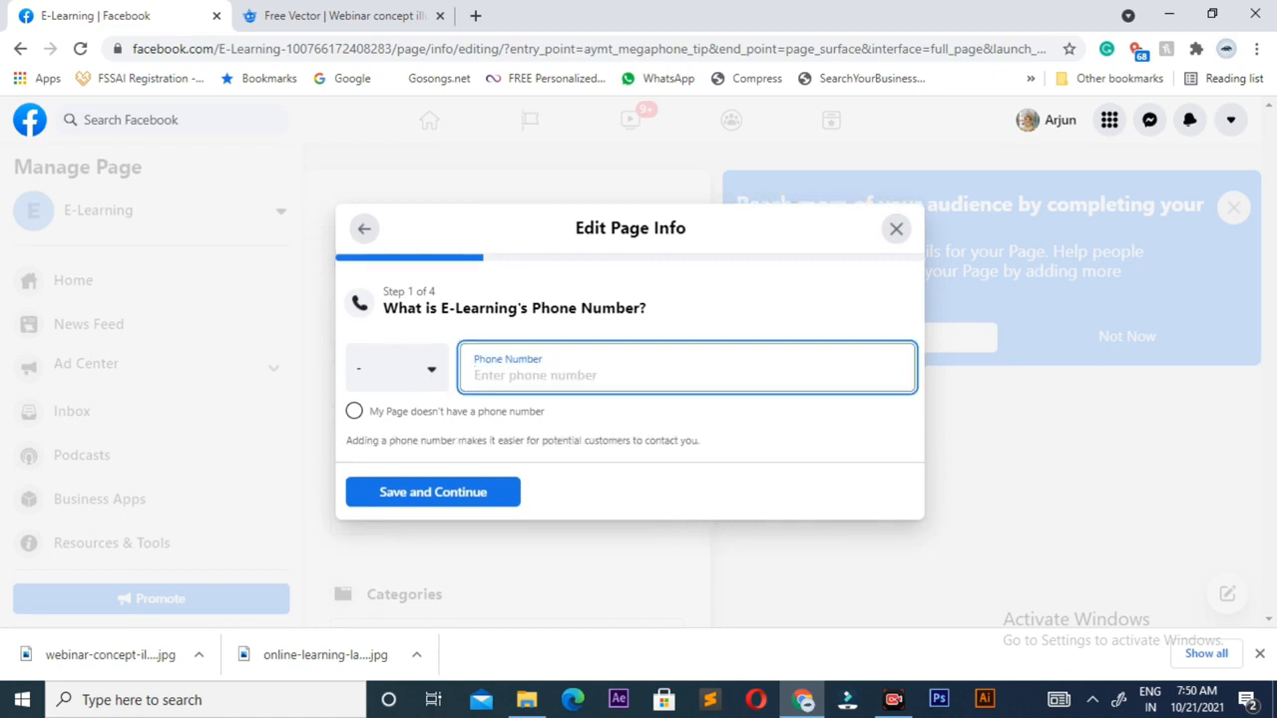
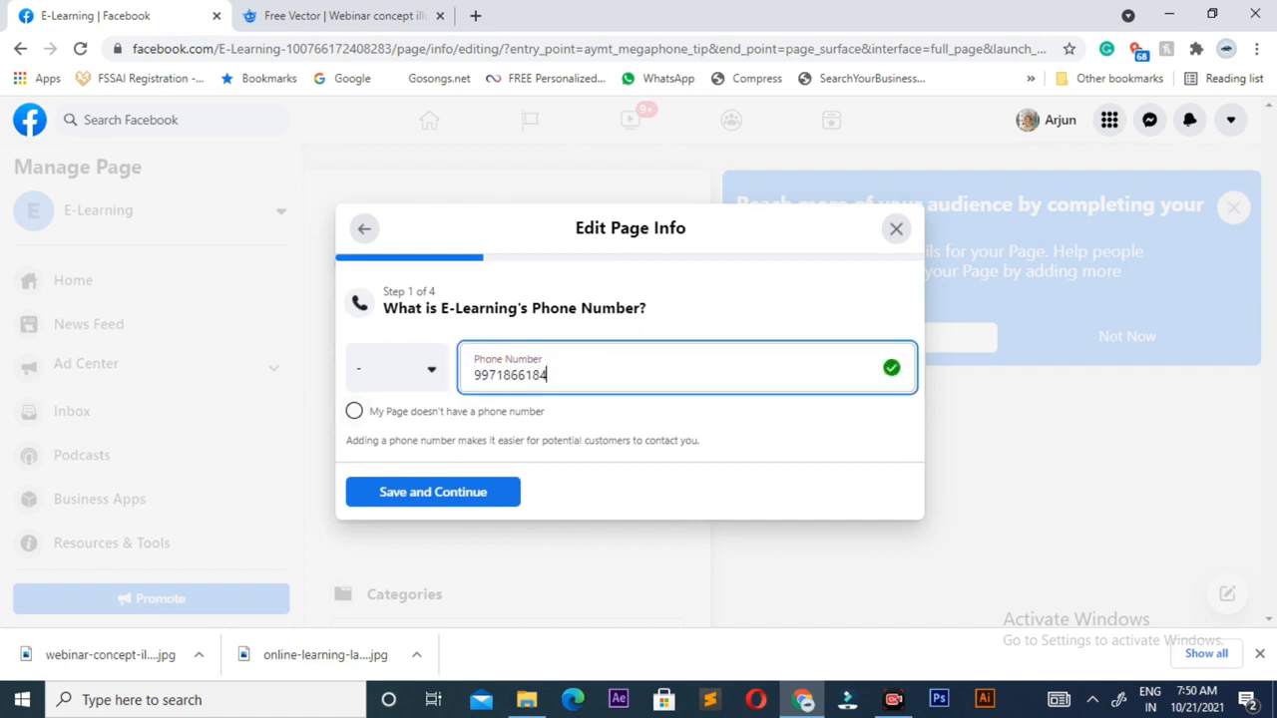
left_click(355, 411)
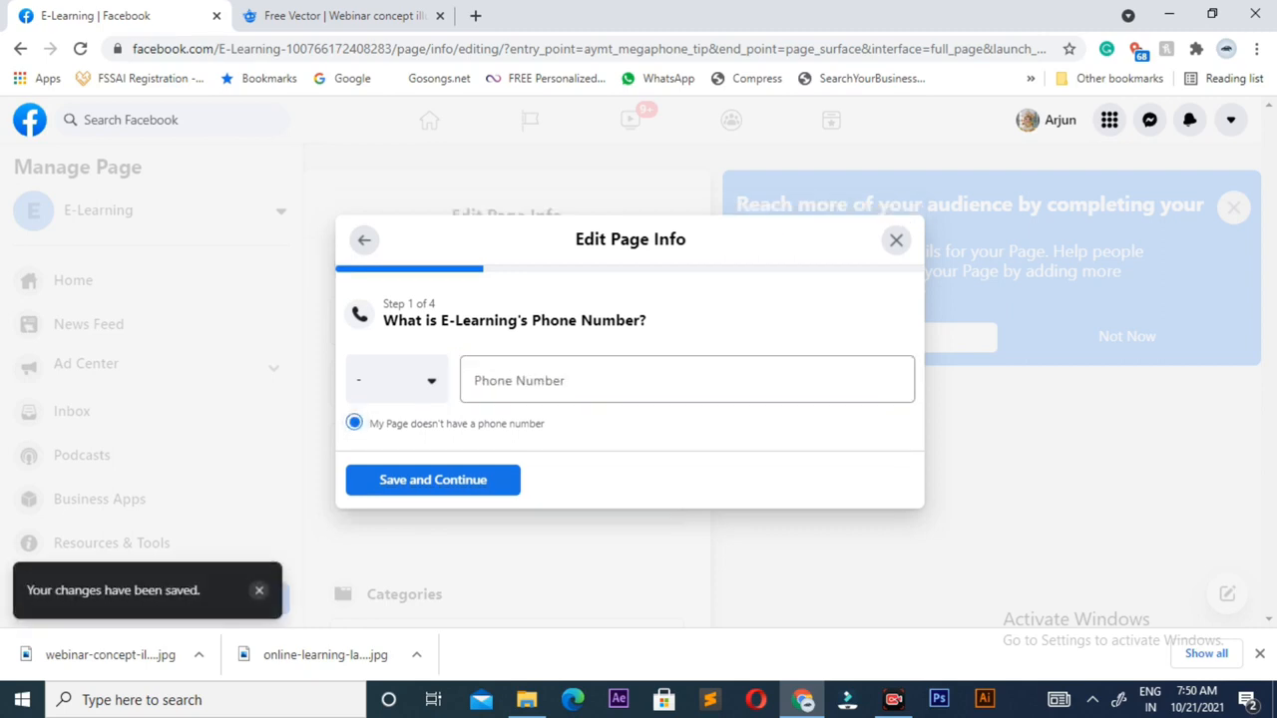
left_click(433, 480)
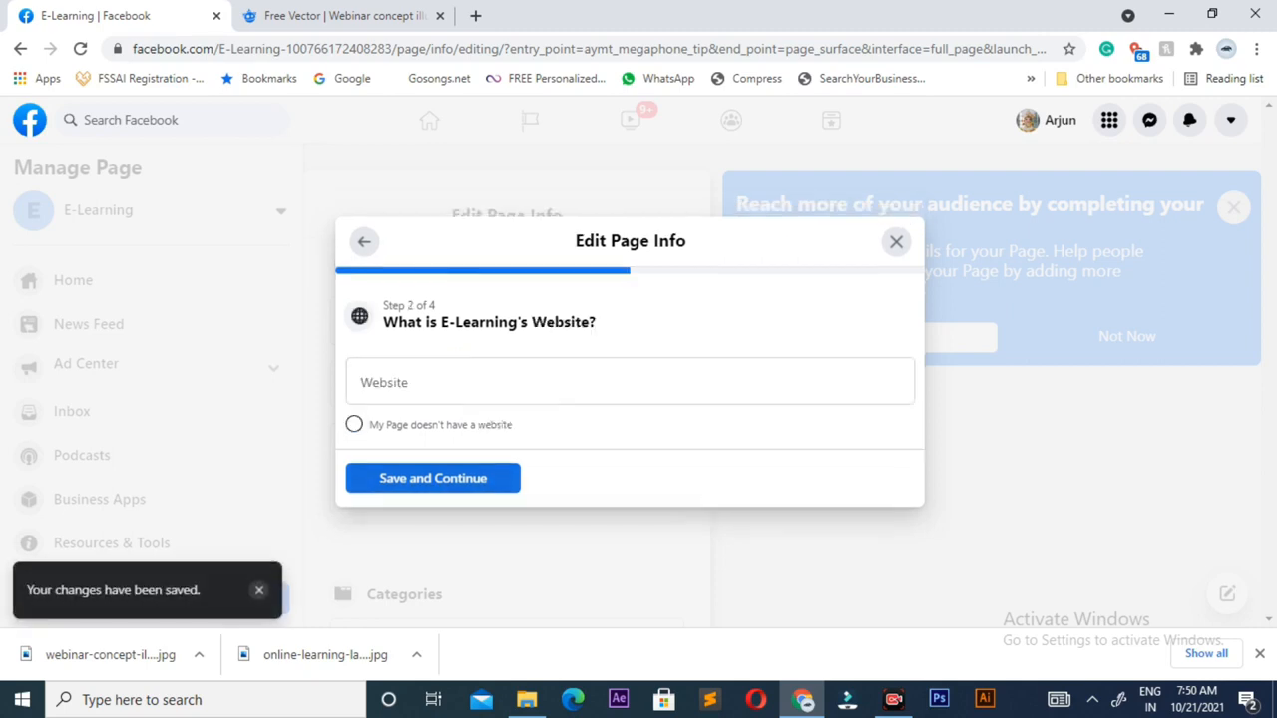
Mark the Page as having no website instead of elearning.com, and save
left_click(631, 382)
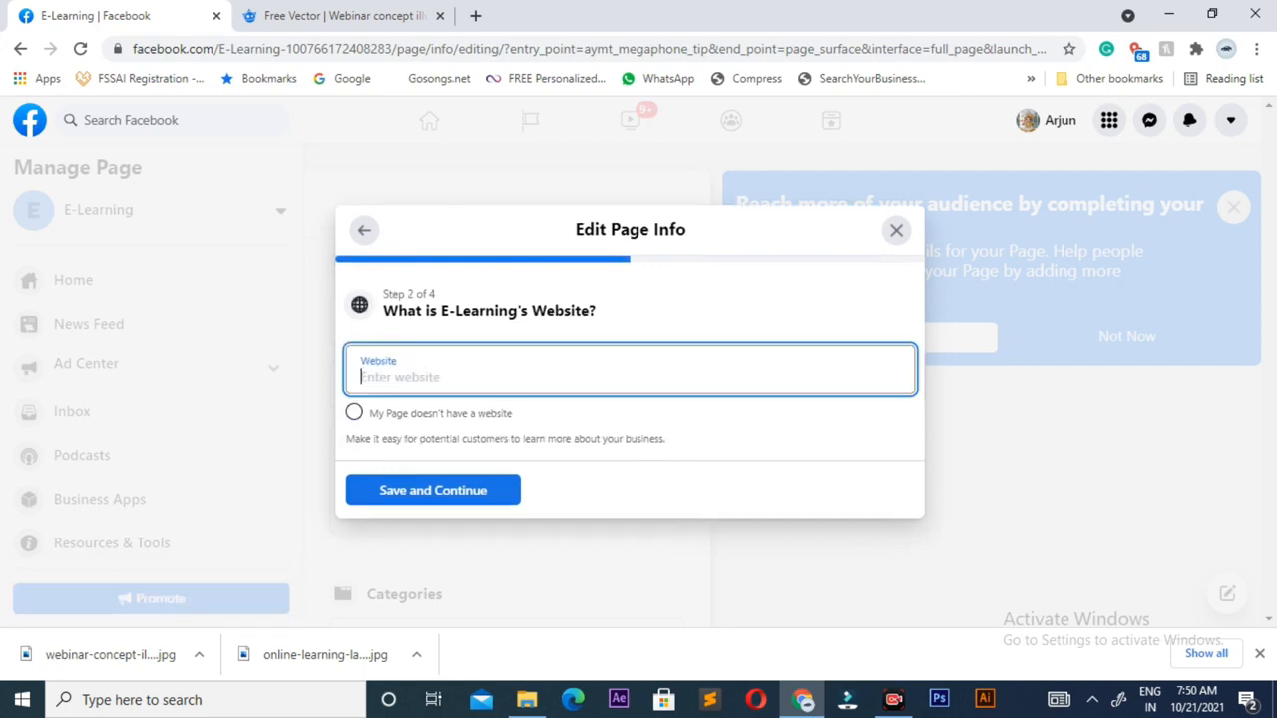
type("https:")
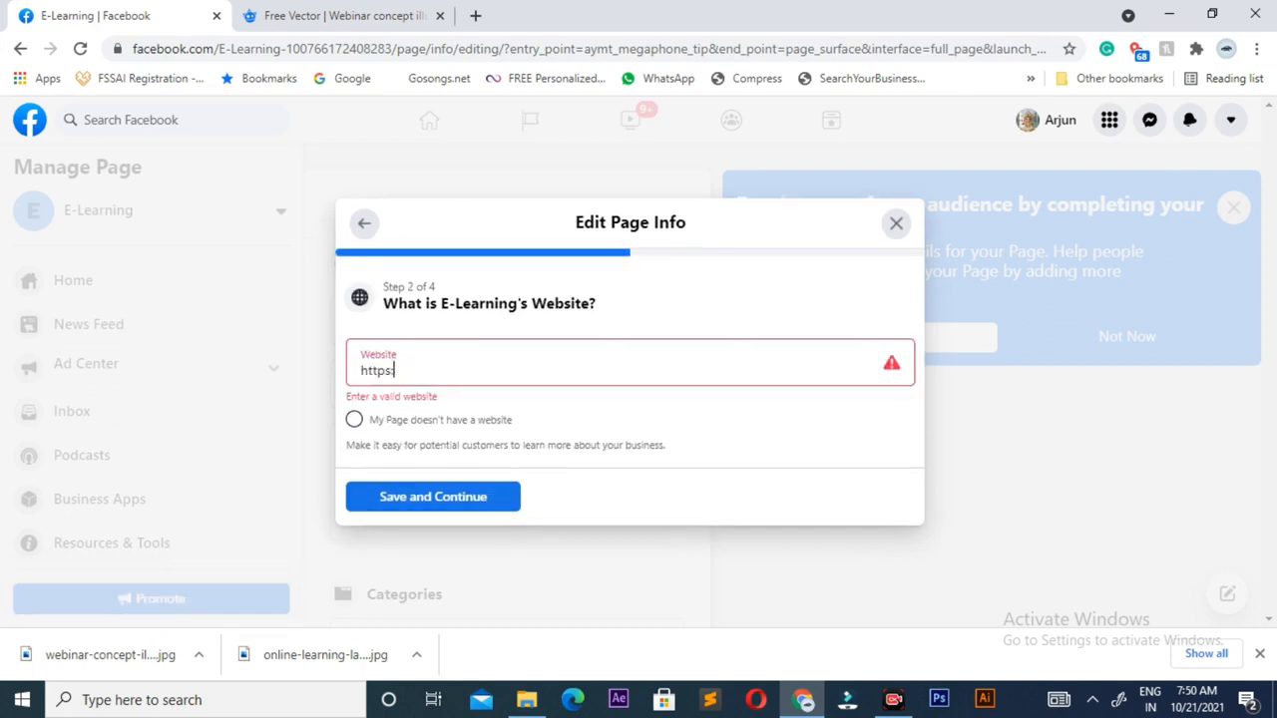
type("//elear")
key("BackSpace")
key("BackSpace")
type("leari")
type("ng")
key("BackSpace")
key("BackSpace")
key("BackSpace")
key("BackSpace")
type("rning.c")
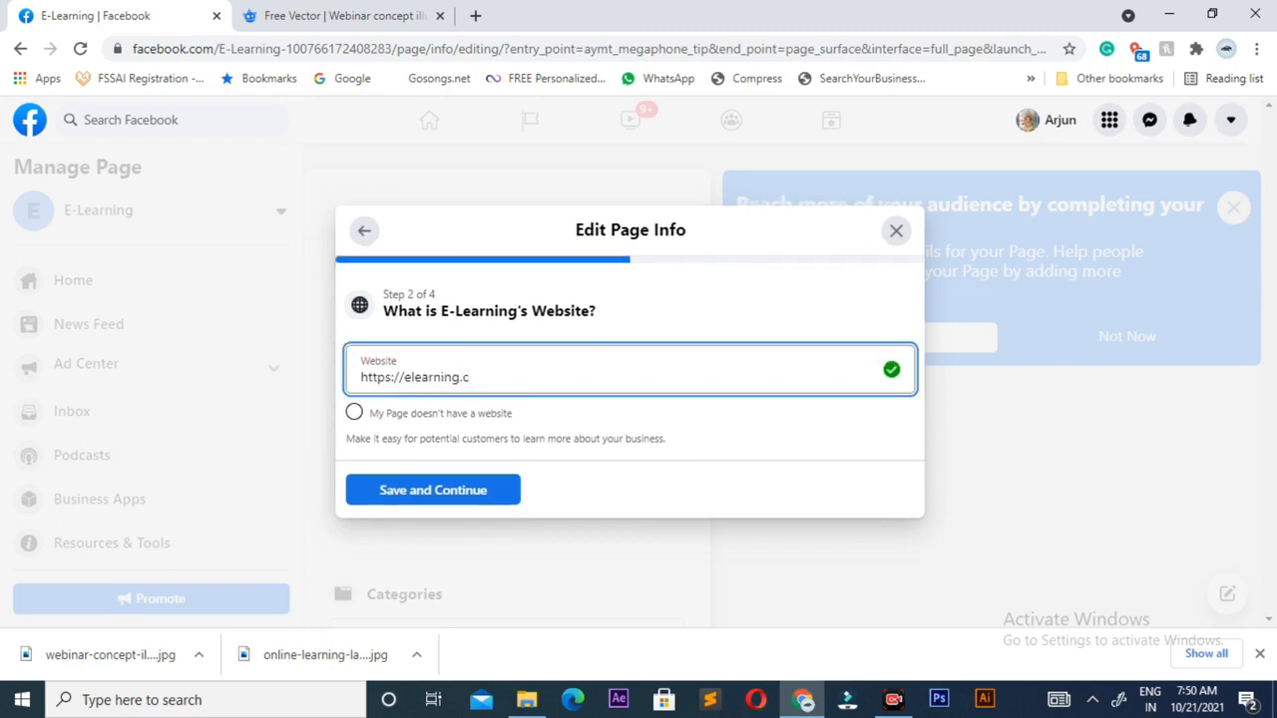
type("om")
left_click(354, 413)
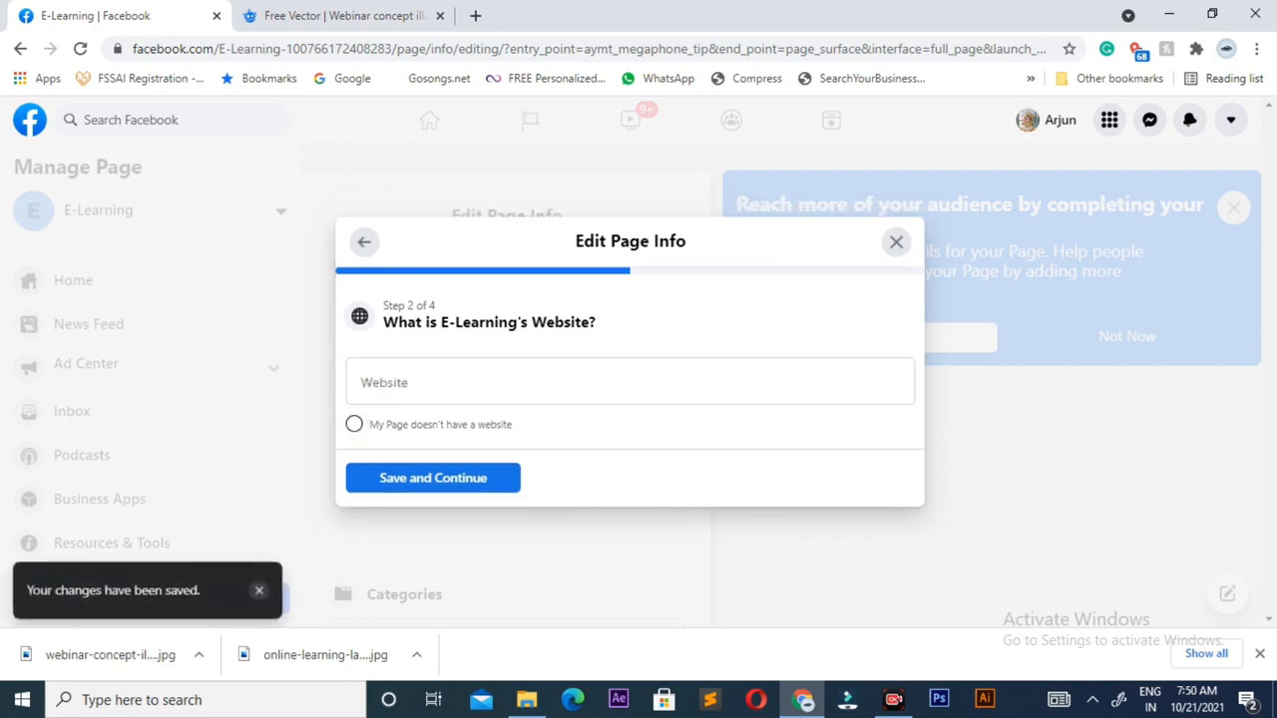
left_click(354, 424)
left_click(433, 478)
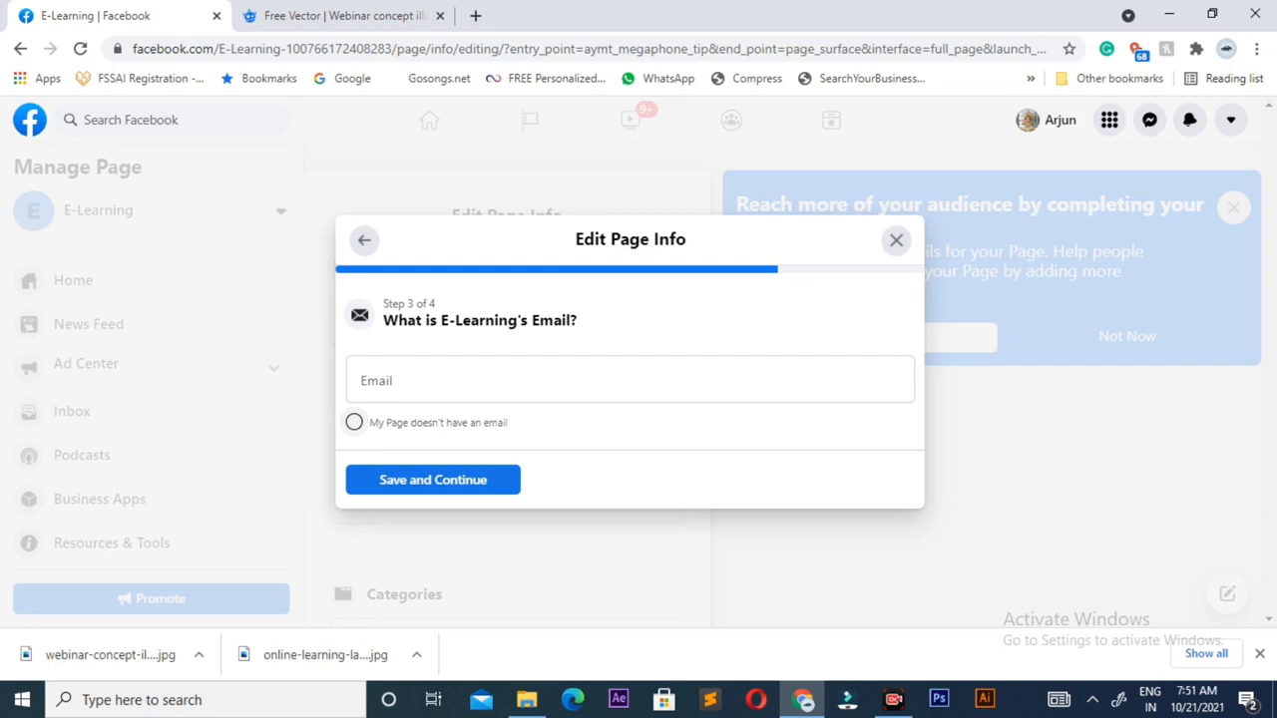
Mark E-Learning as having no email and set its hours to Always Open
left_click(354, 422)
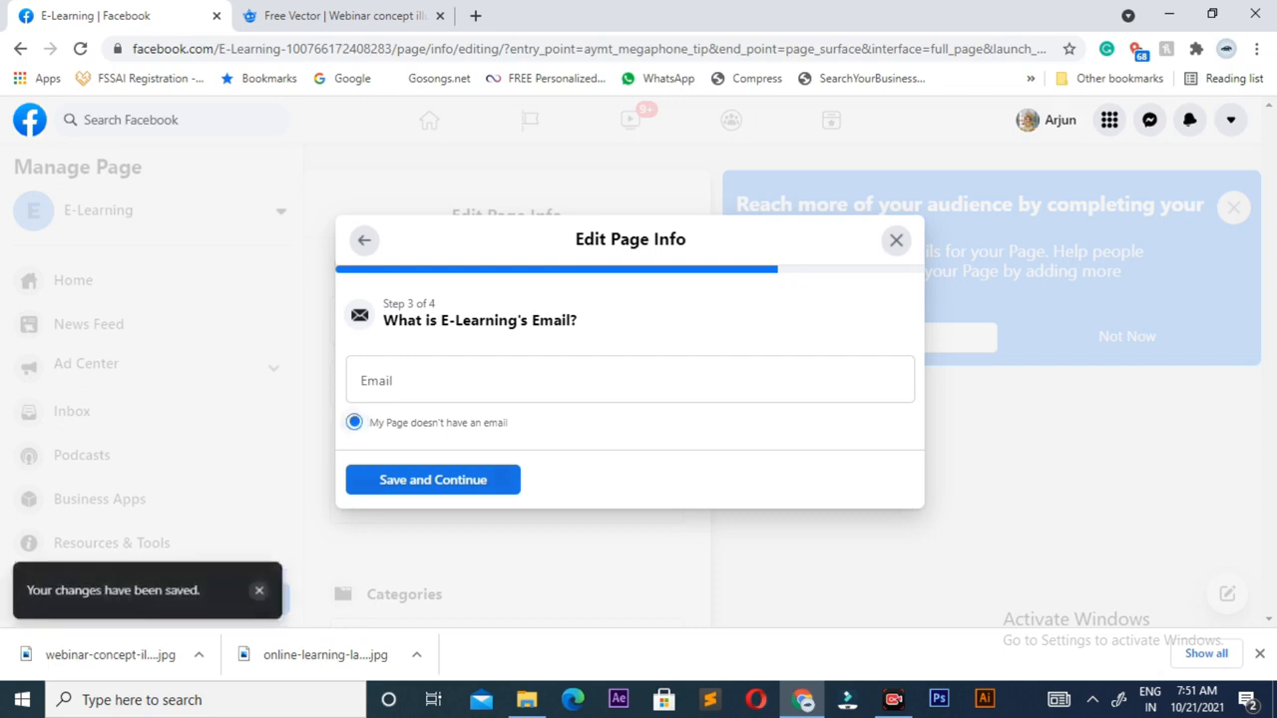
left_click(433, 479)
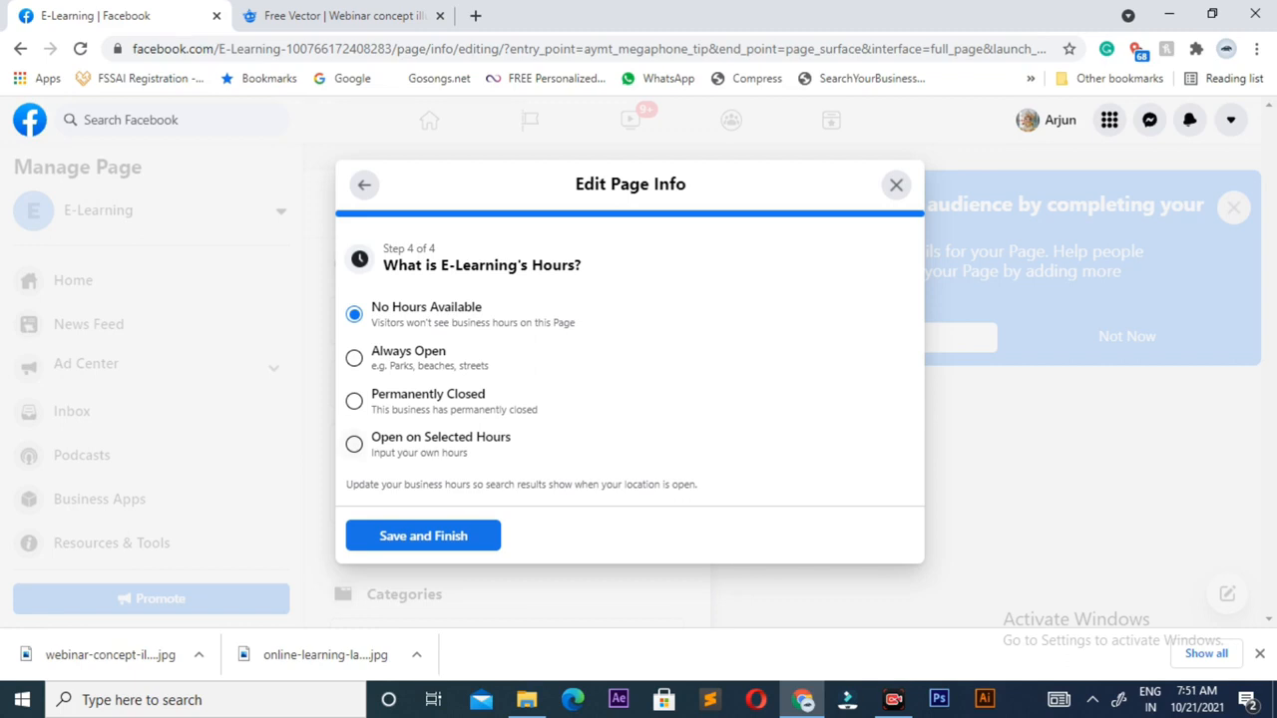
left_click(354, 358)
Save and finish the info wizard, then fill in the Page's Username field
left_click(423, 536)
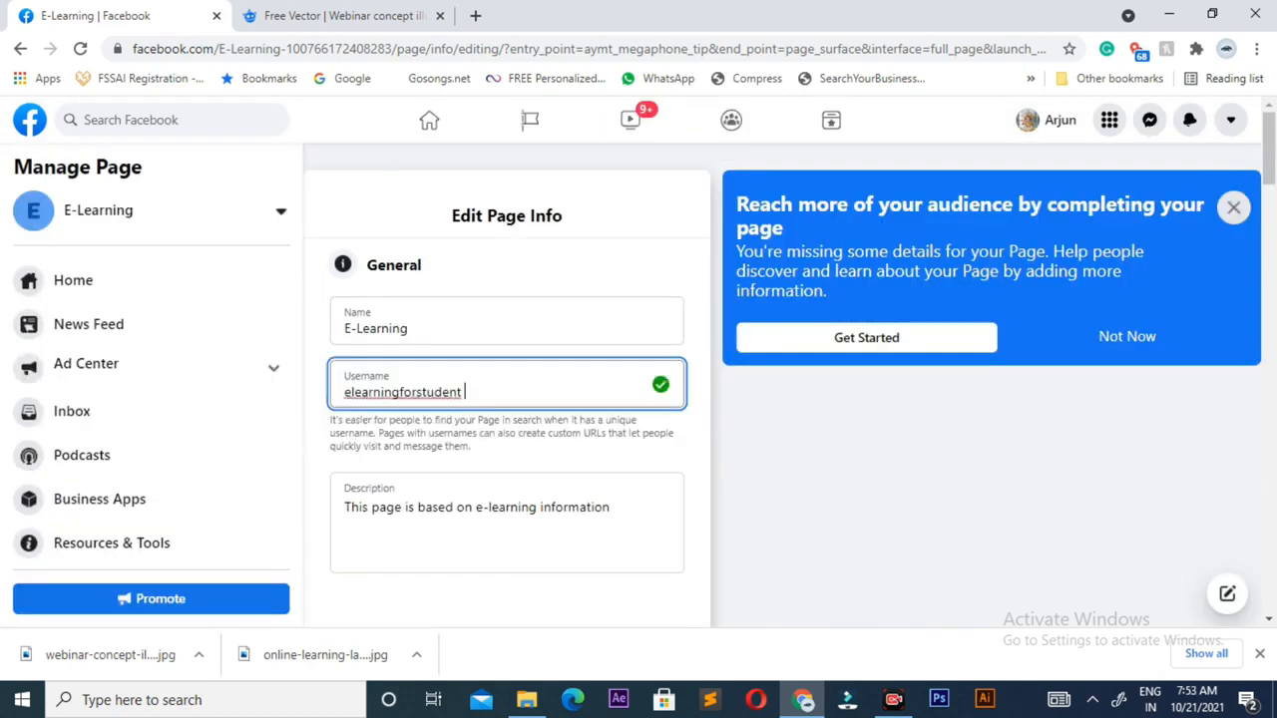
type("s")
left_click(509, 455)
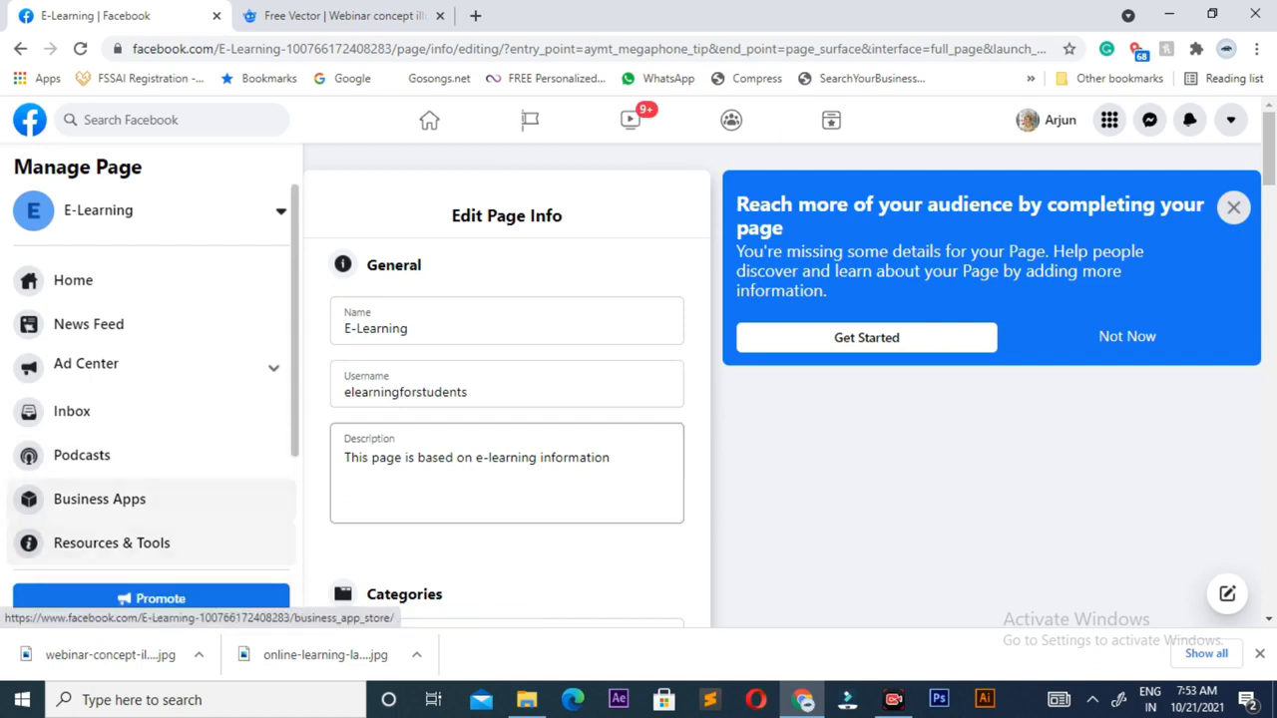
Scroll through the Page info from Contact down to the Location section
scroll(788, 379, "down", 1)
scroll(506, 385, "down", 7)
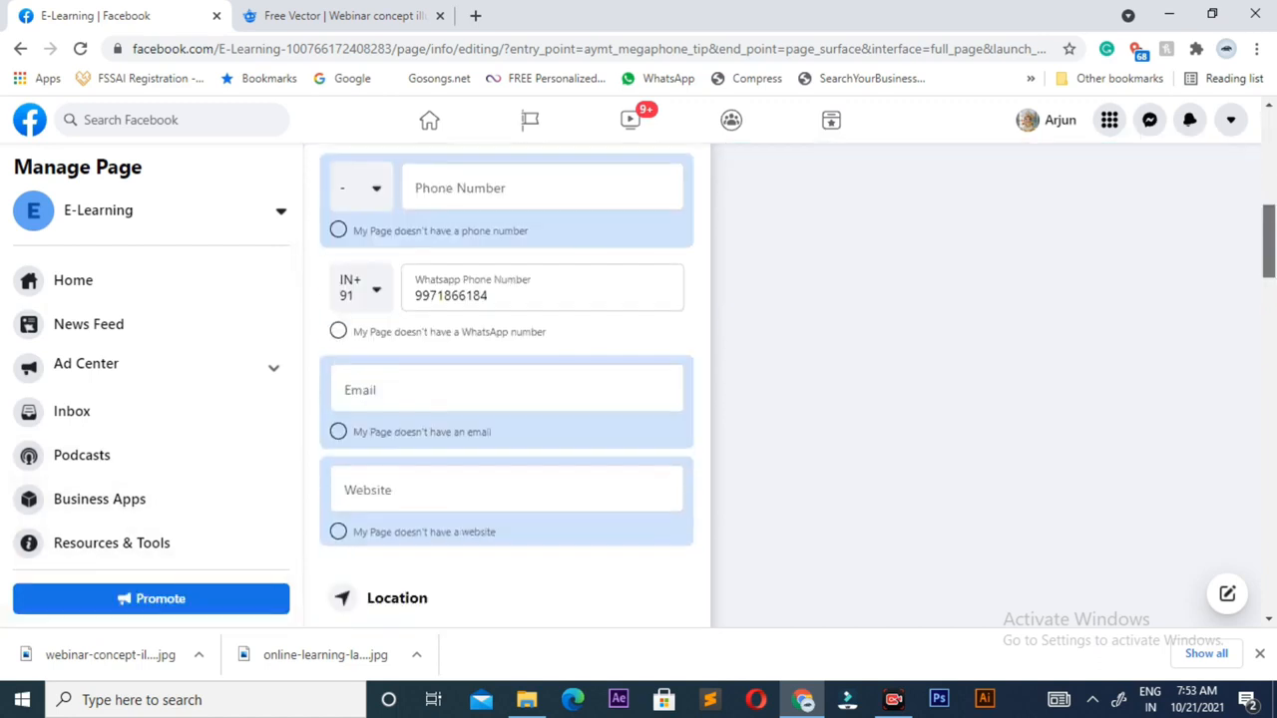
scroll(507, 385, "up", 3)
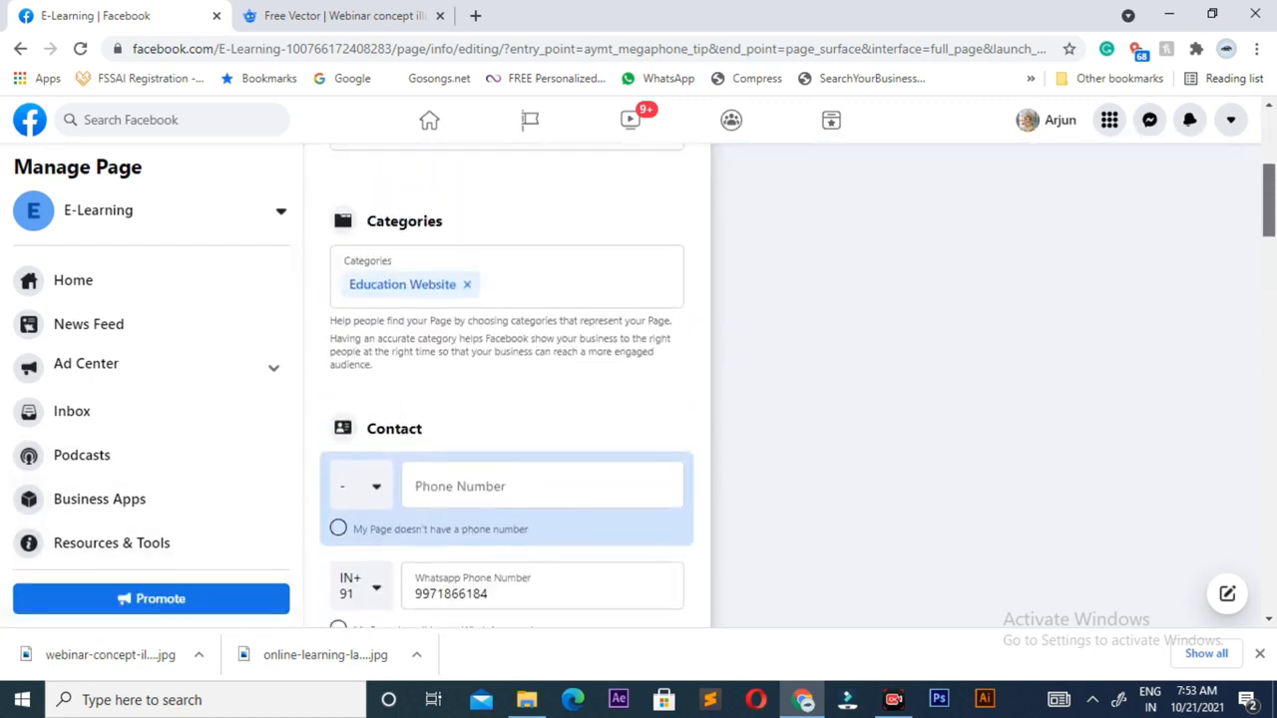
scroll(507, 385, "up", 2)
scroll(507, 385, "down", 2)
scroll(506, 385, "down", 4)
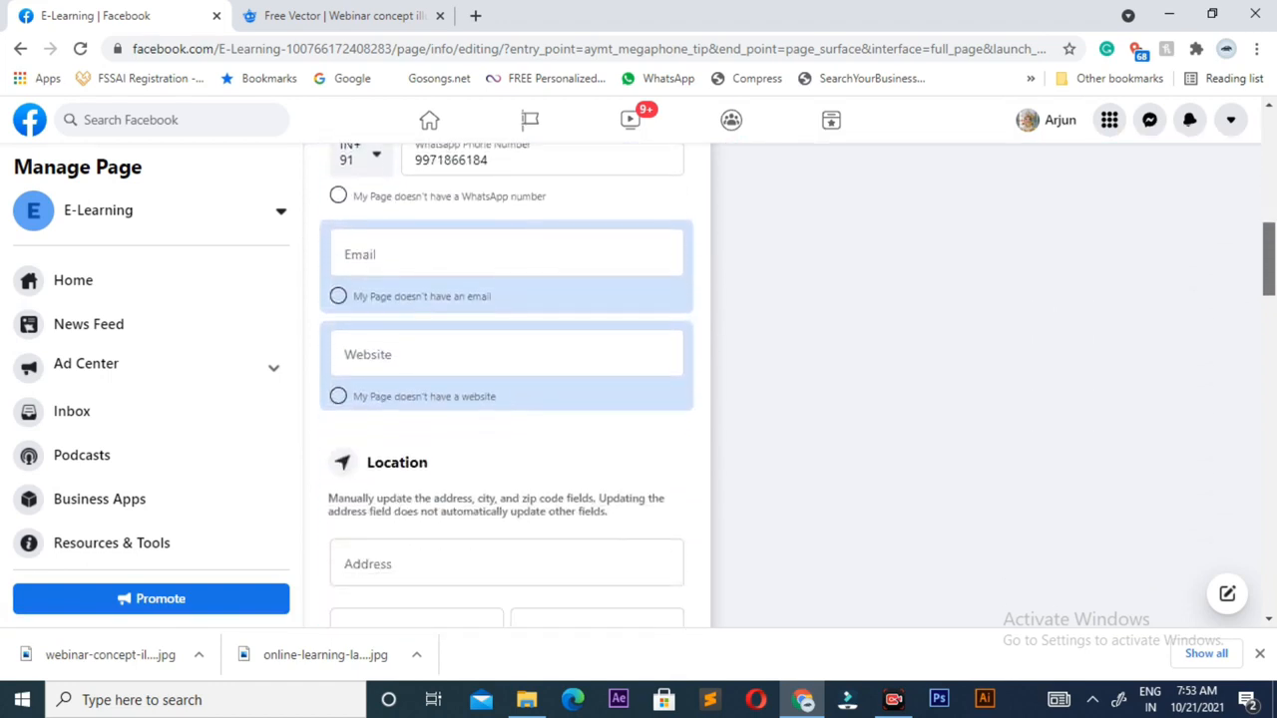
scroll(507, 385, "up", 1)
scroll(507, 385, "up", 1)
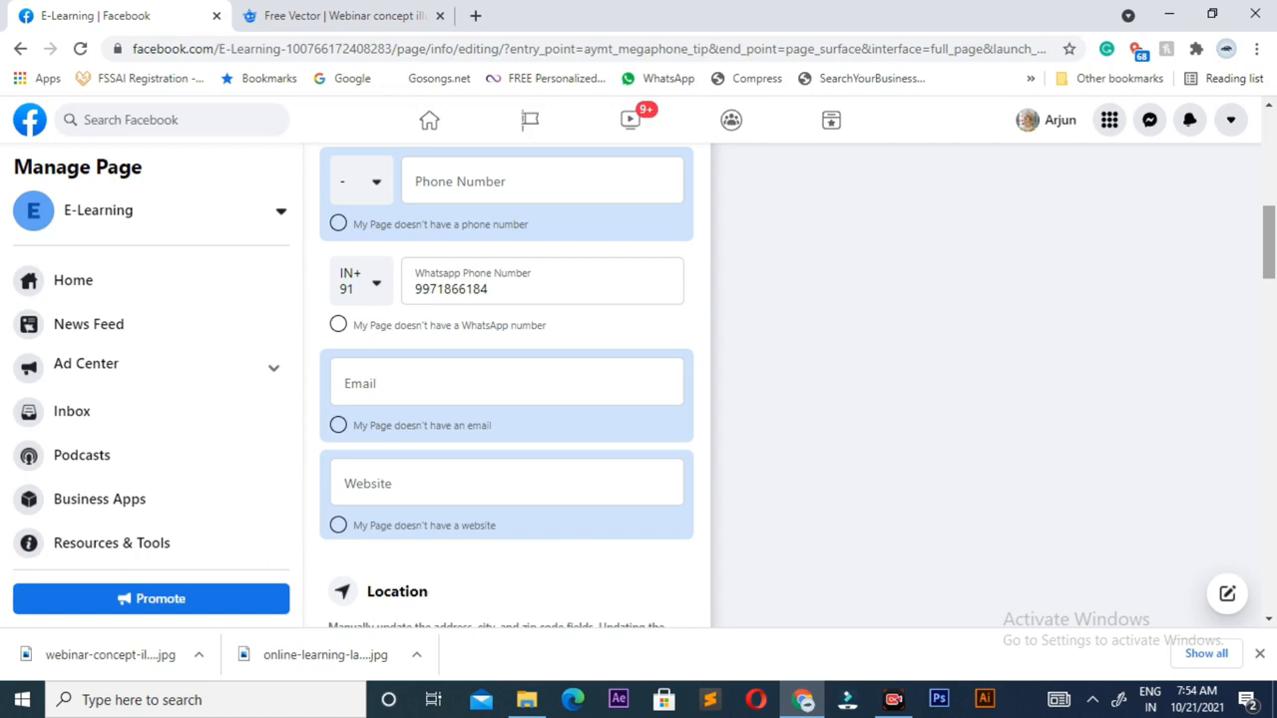
scroll(507, 385, "down", 3)
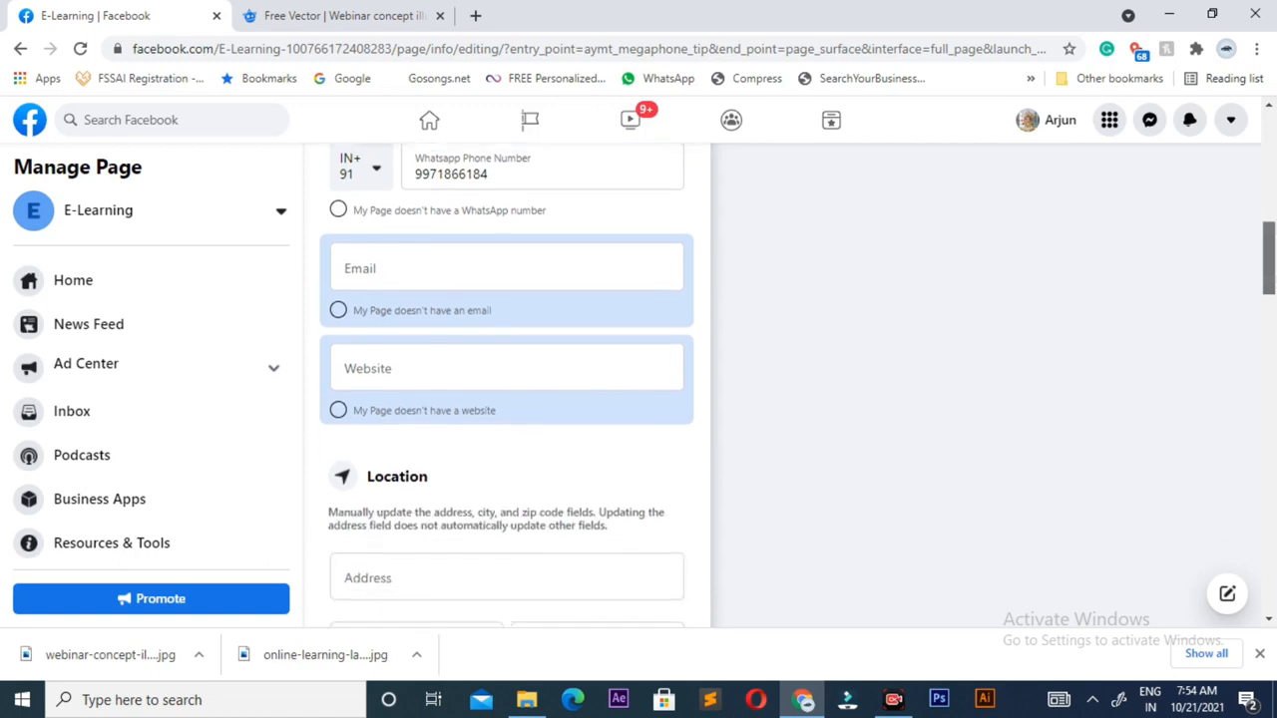
scroll(507, 386, "down", 2)
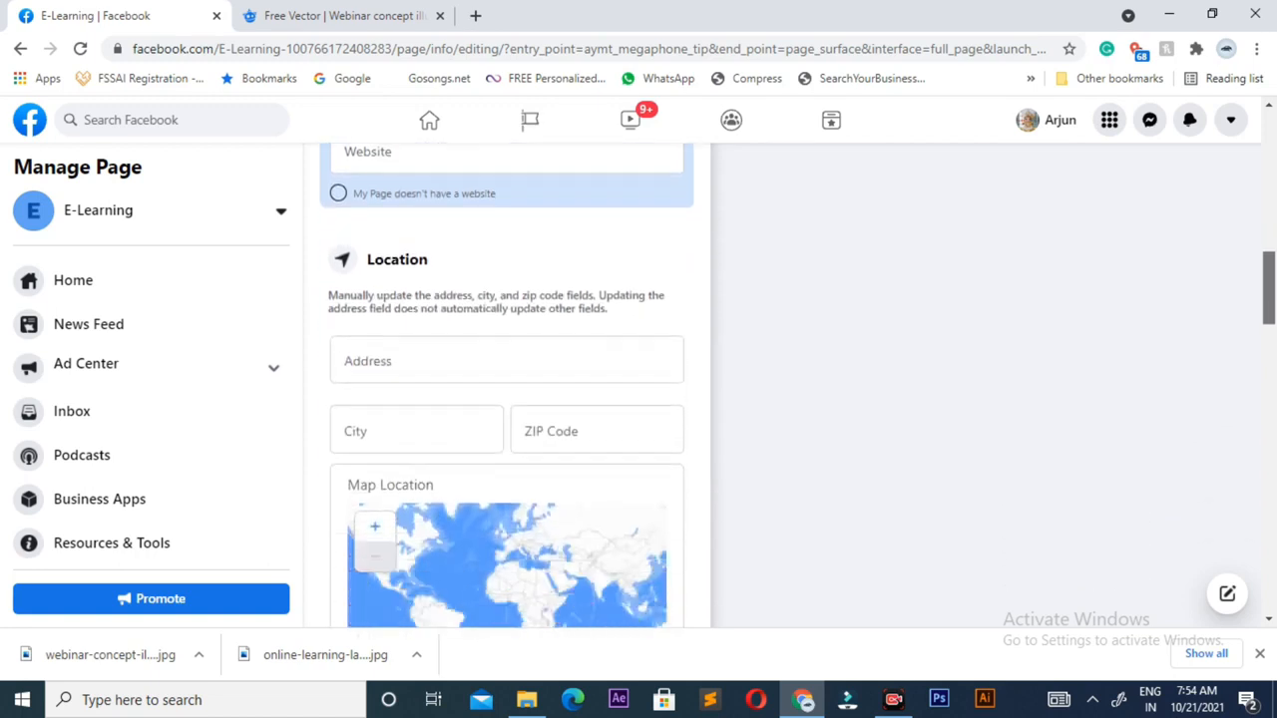
Enter the page's street address and Delhi as the city in Location
left_click(507, 265)
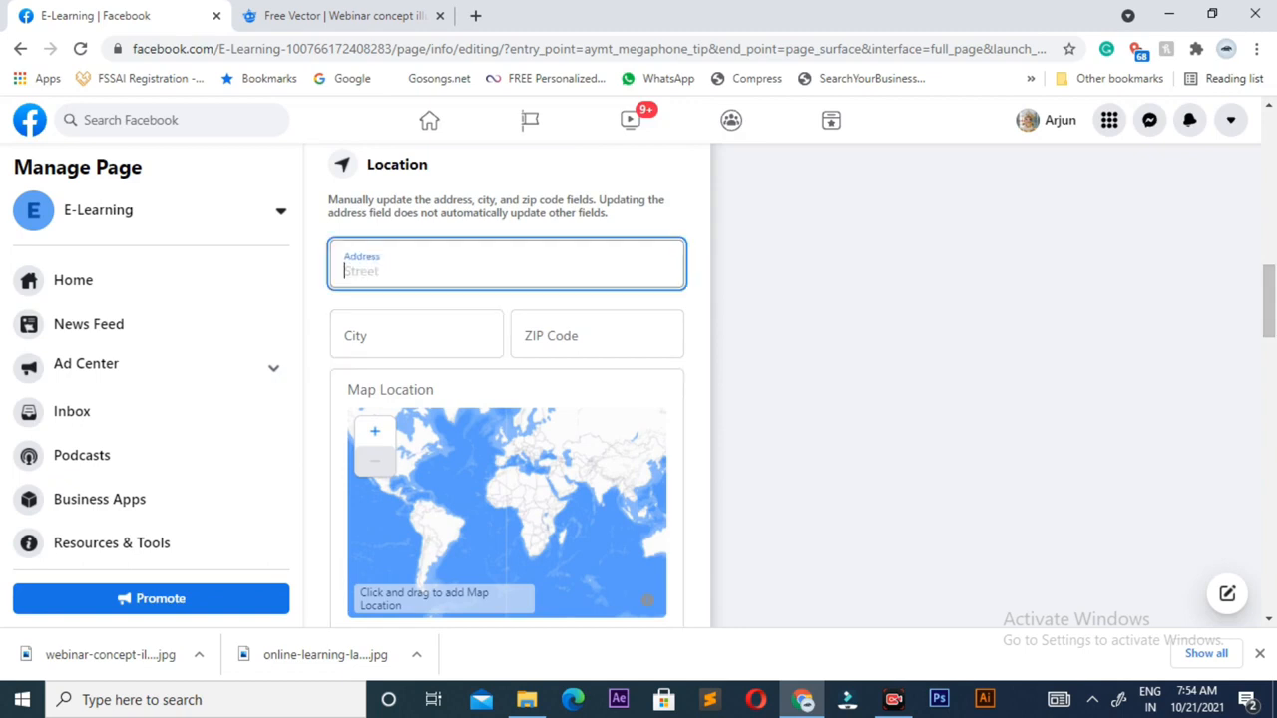
type("New Delhi")
left_click(417, 337)
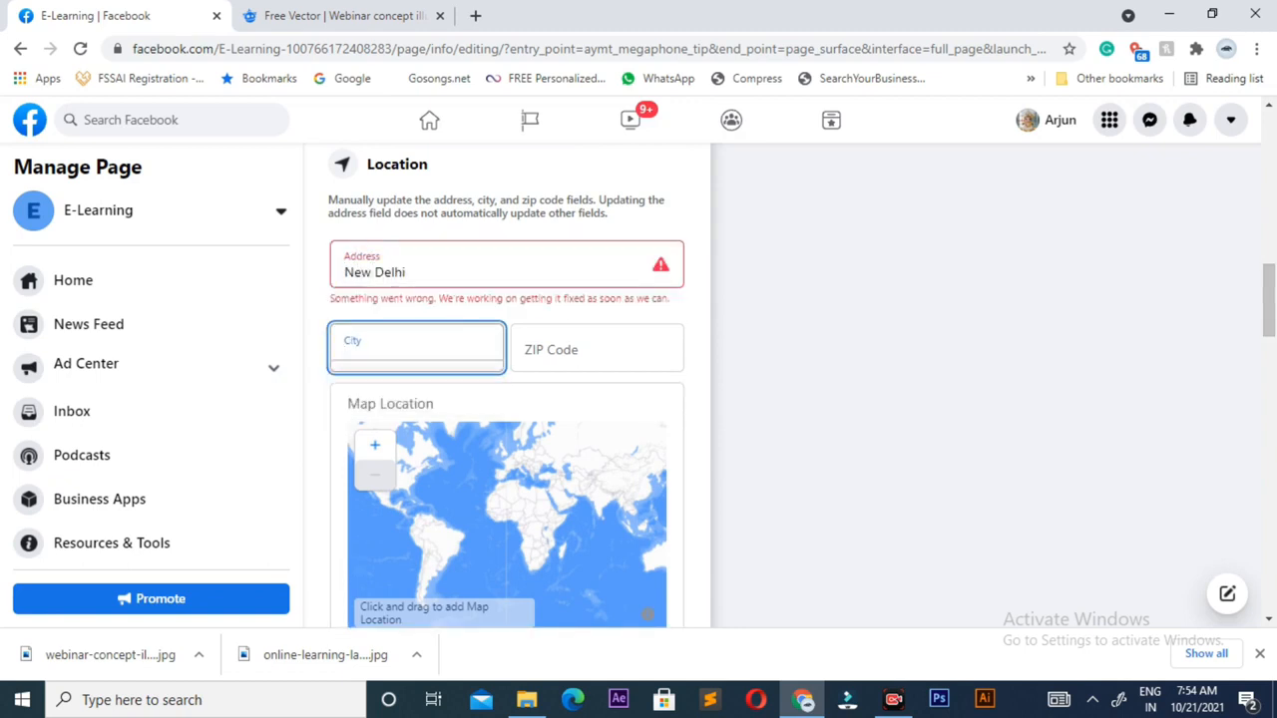
type("Delhi")
left_click(362, 273)
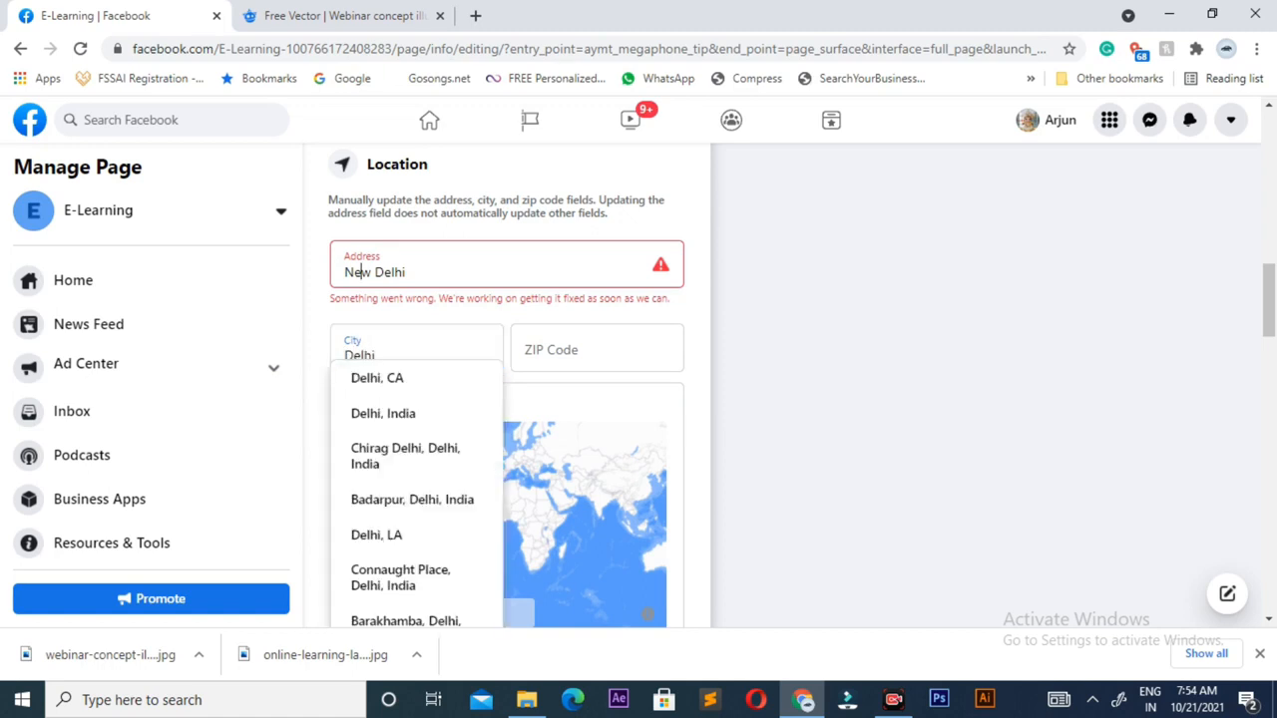
key("ctrl+BackSpace")
key("ctrl+BackSpace")
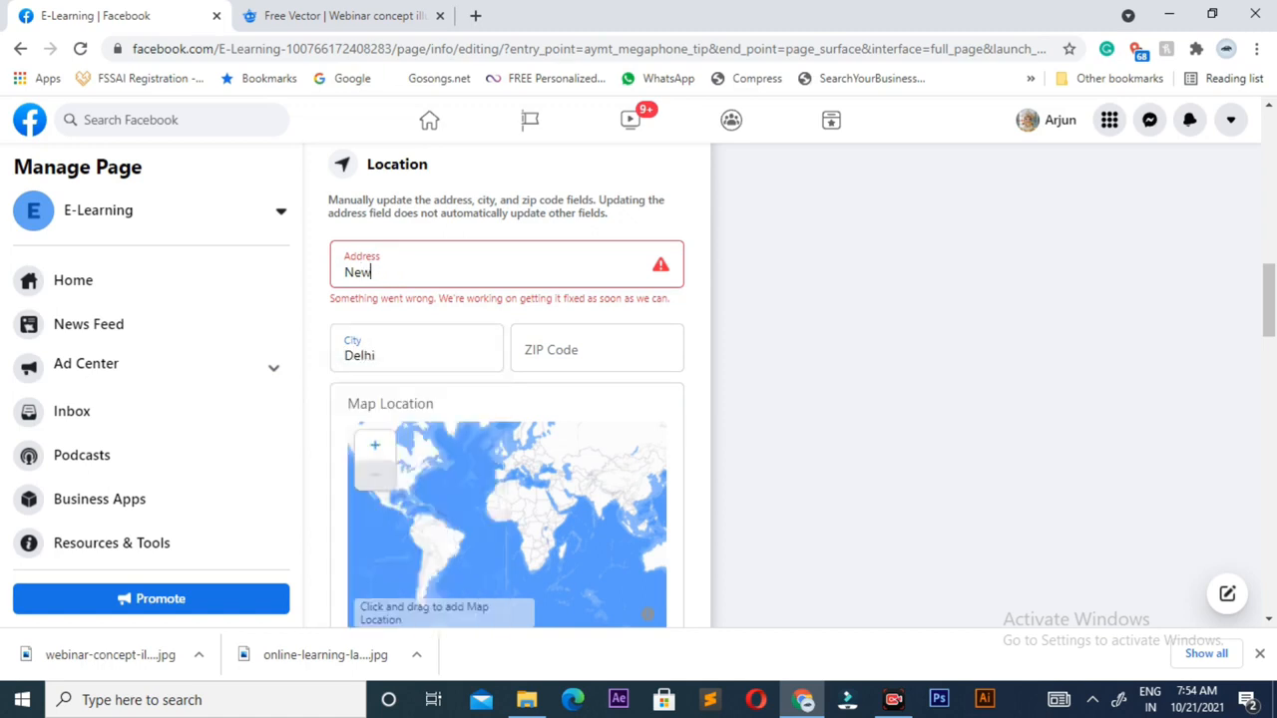
type("har")
Fill in the page's ZIP code
left_click(597, 349)
type("110057")
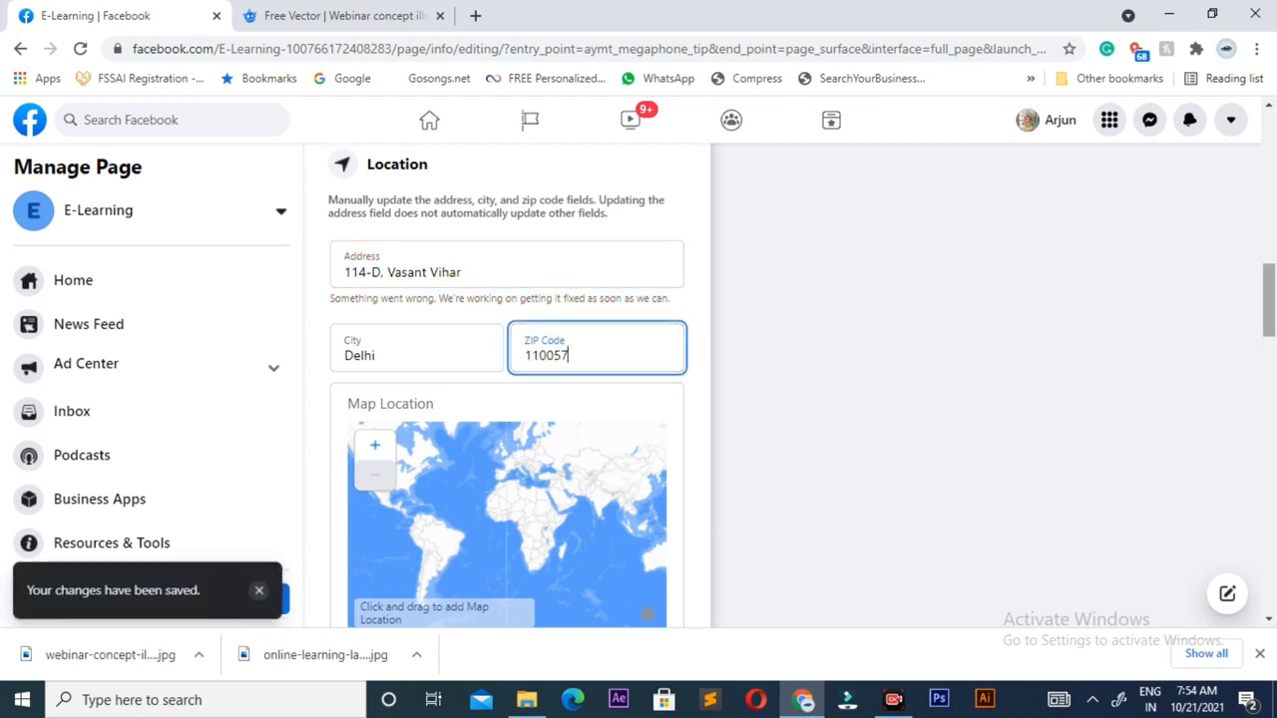
scroll(507, 400, "down", 3)
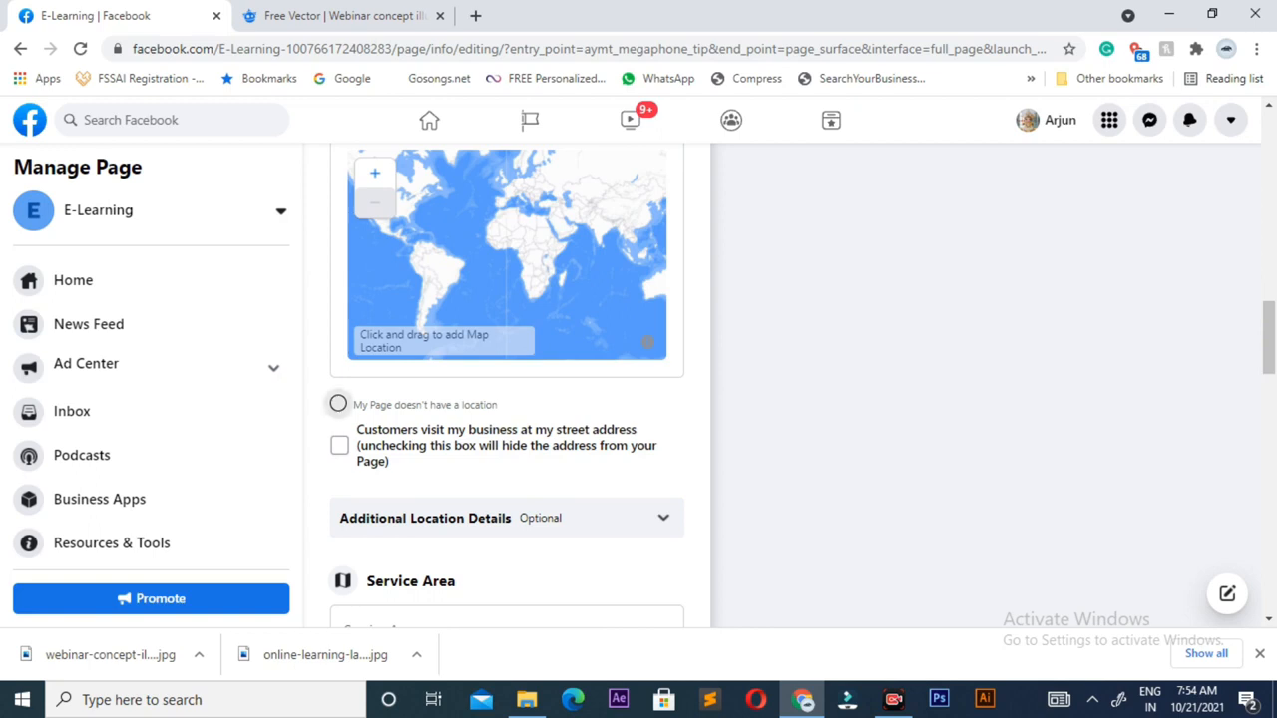
Answer No to physical location, No to travelling to customers, Yes to buying services online
left_click(338, 404)
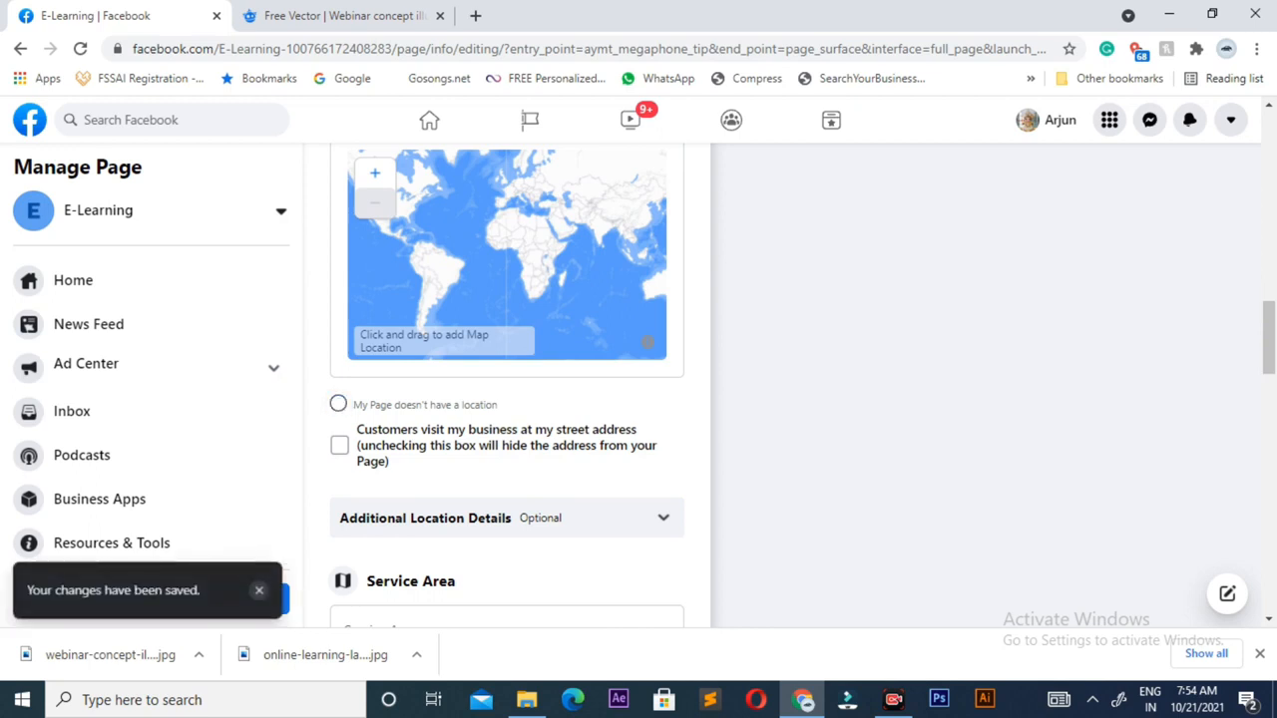
scroll(507, 389, "down", 3)
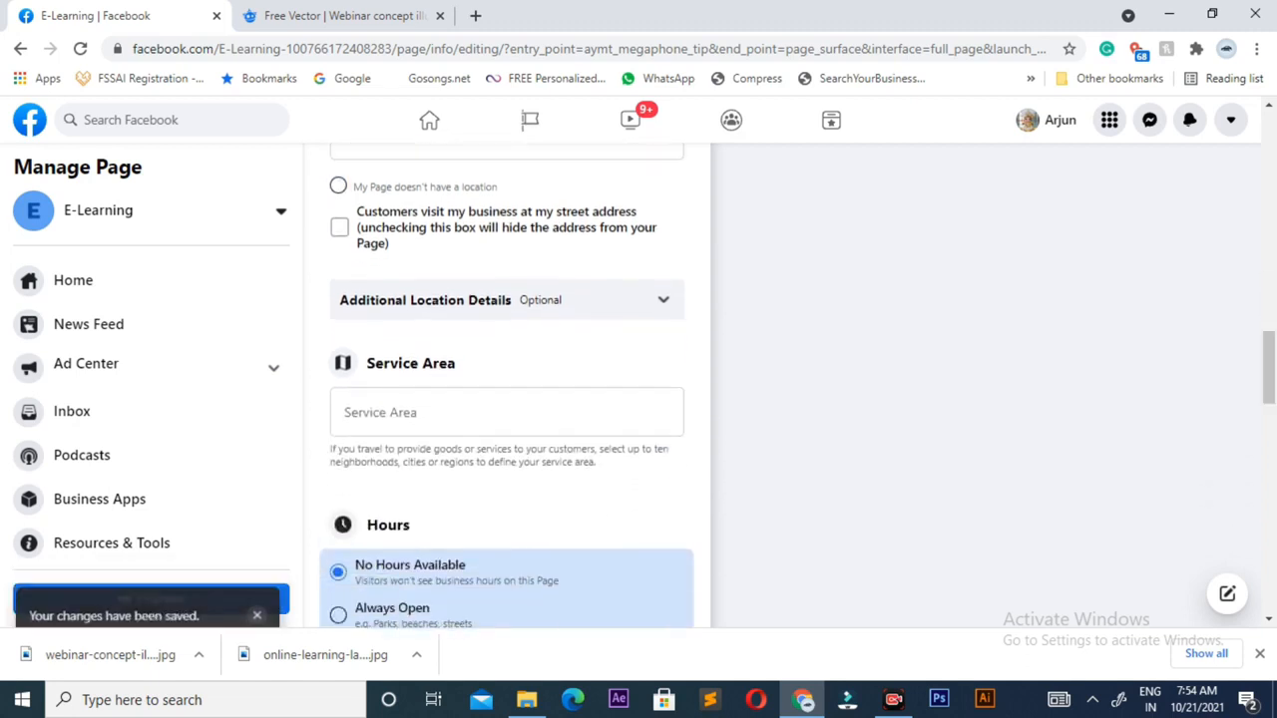
left_click(664, 300)
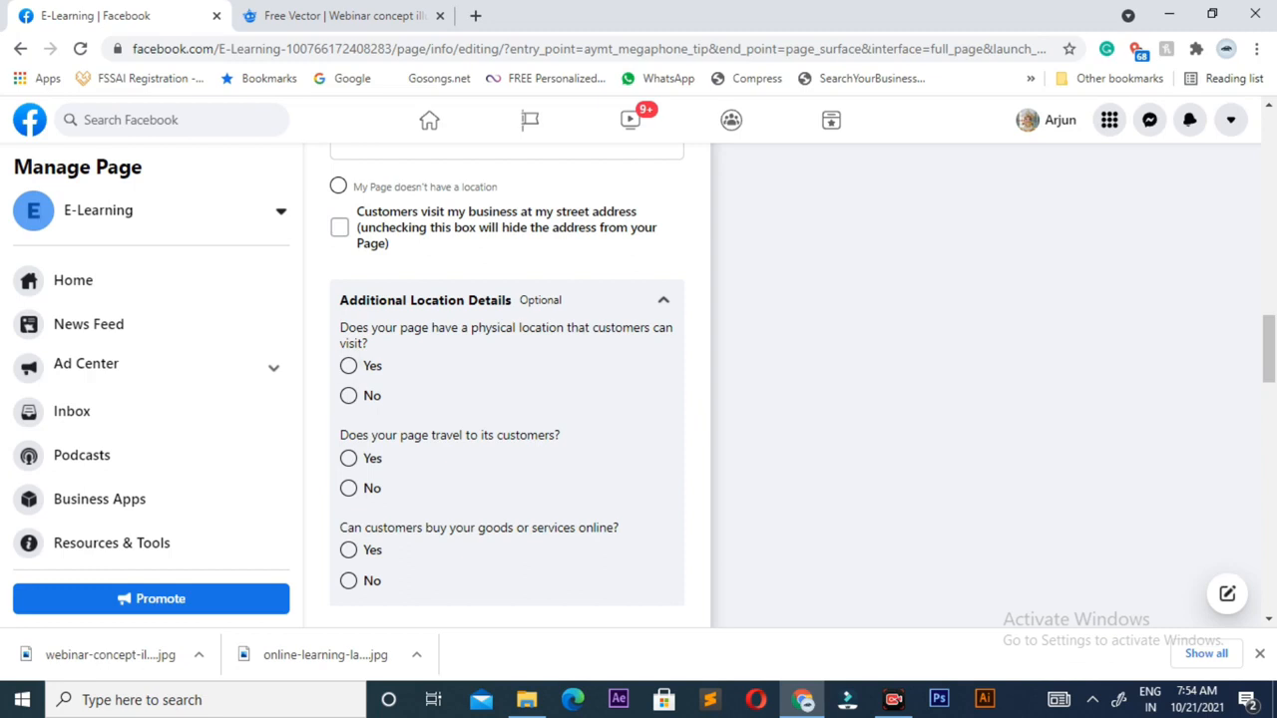
left_click(349, 397)
left_click(348, 488)
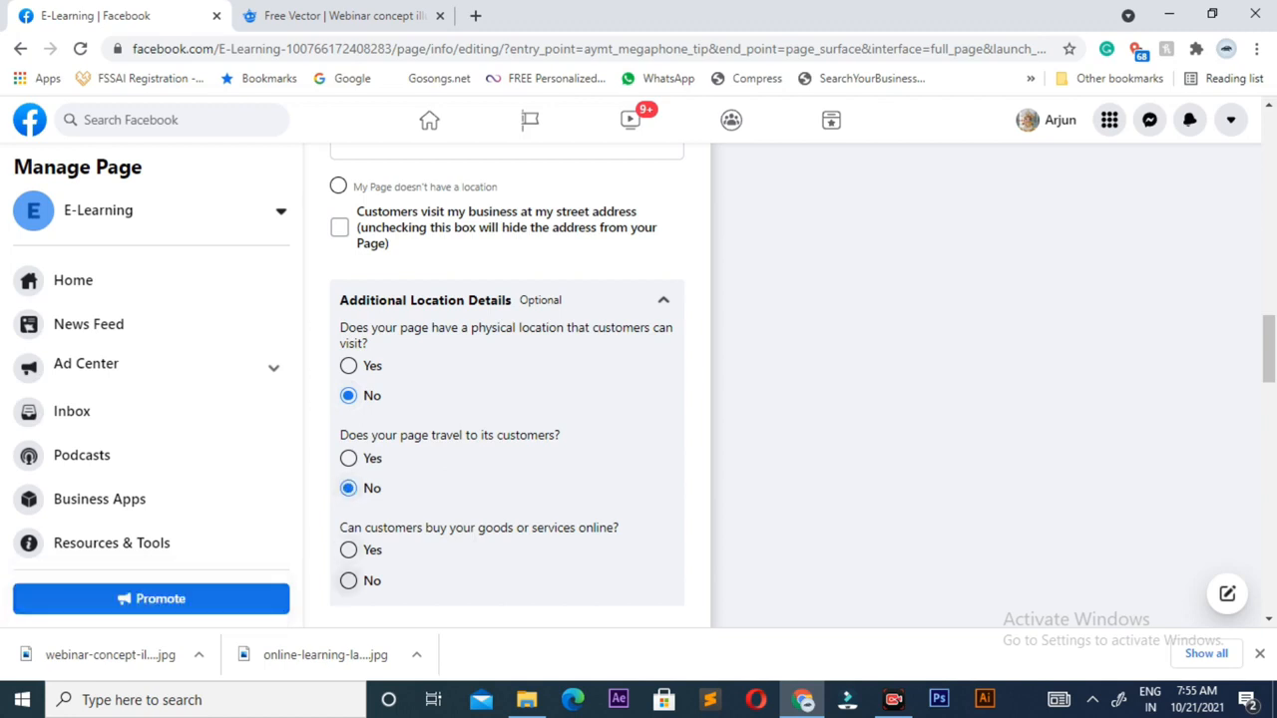
left_click(348, 550)
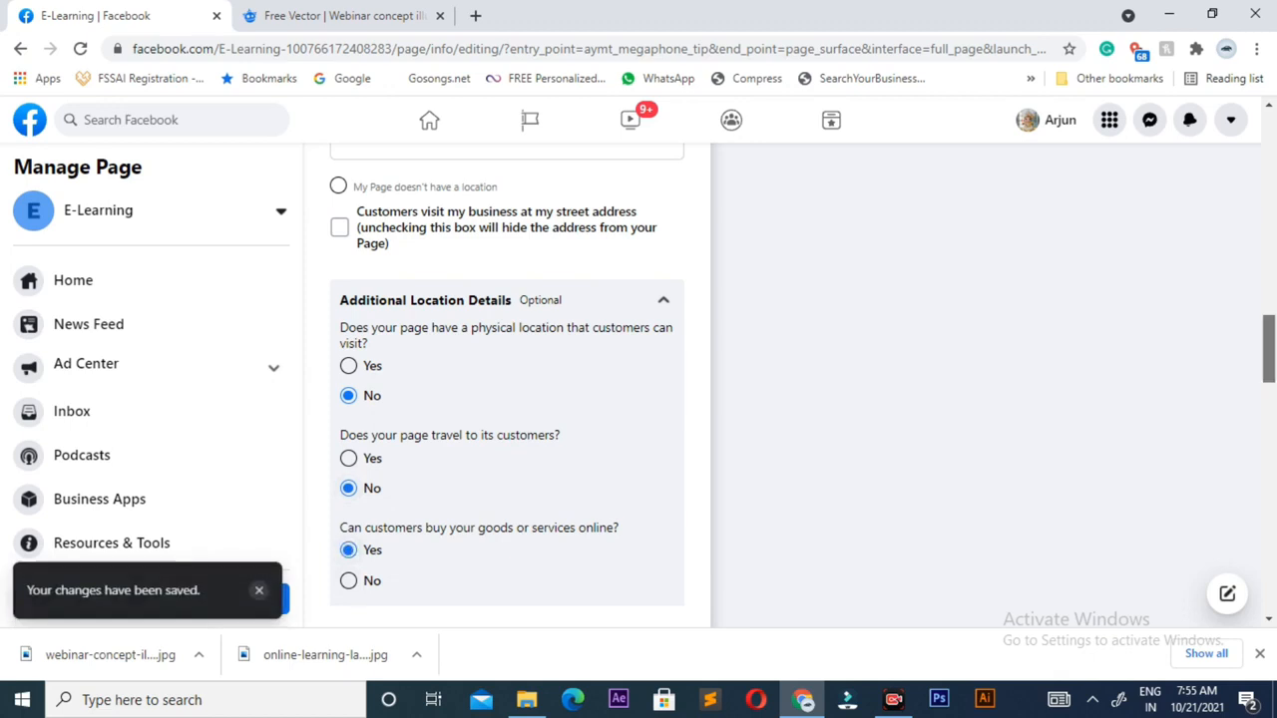
scroll(507, 379, "down", 3)
scroll(507, 389, "down", 1)
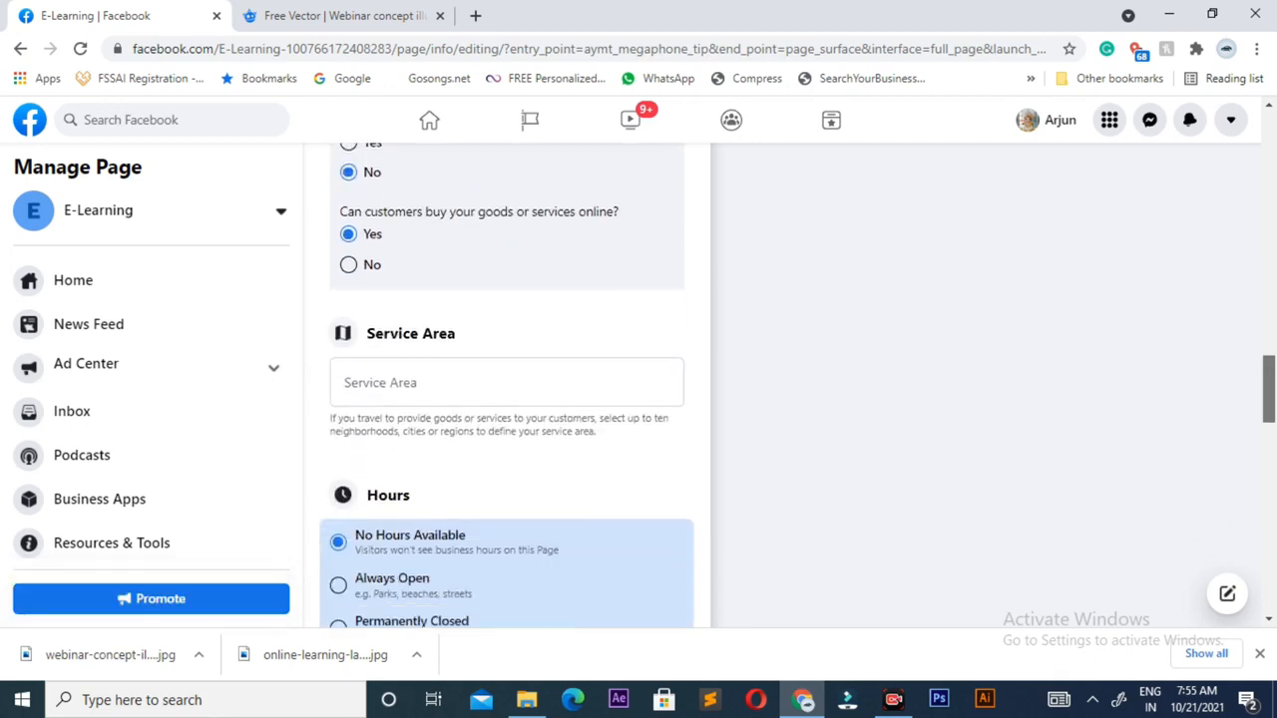
Add Delhi, India to the page's Service Area
left_click(507, 383)
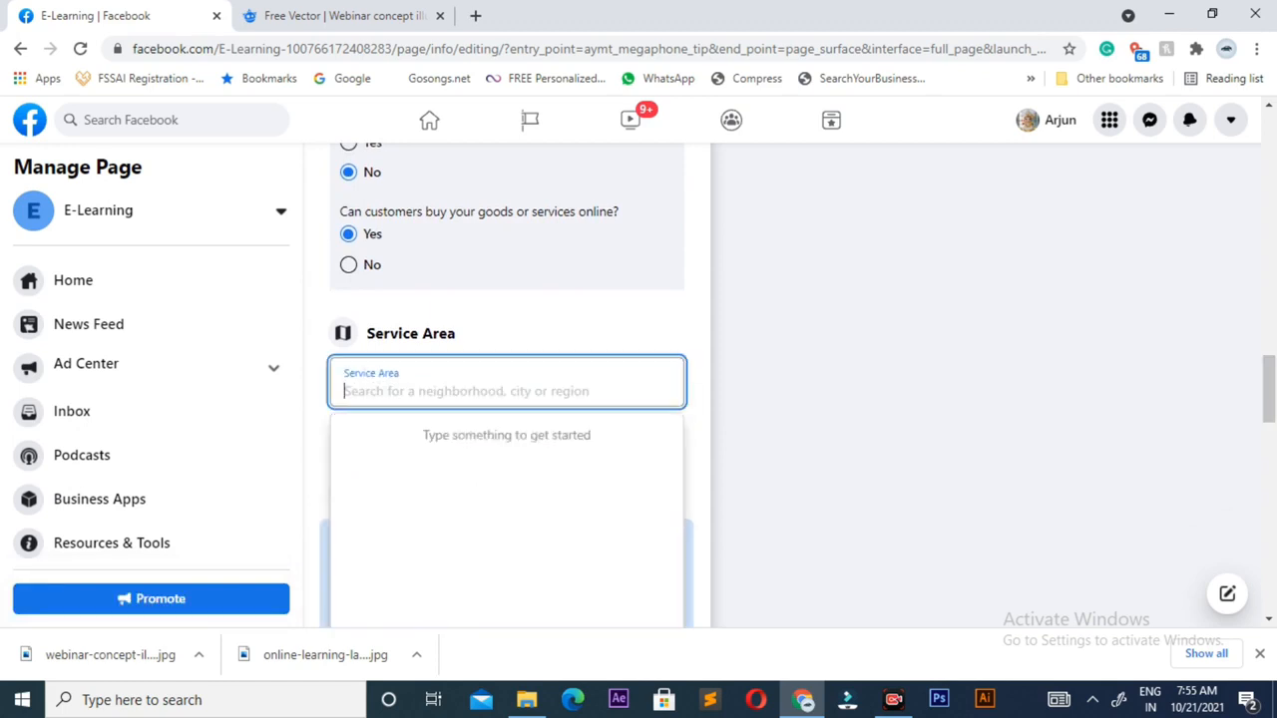
type("Delhi")
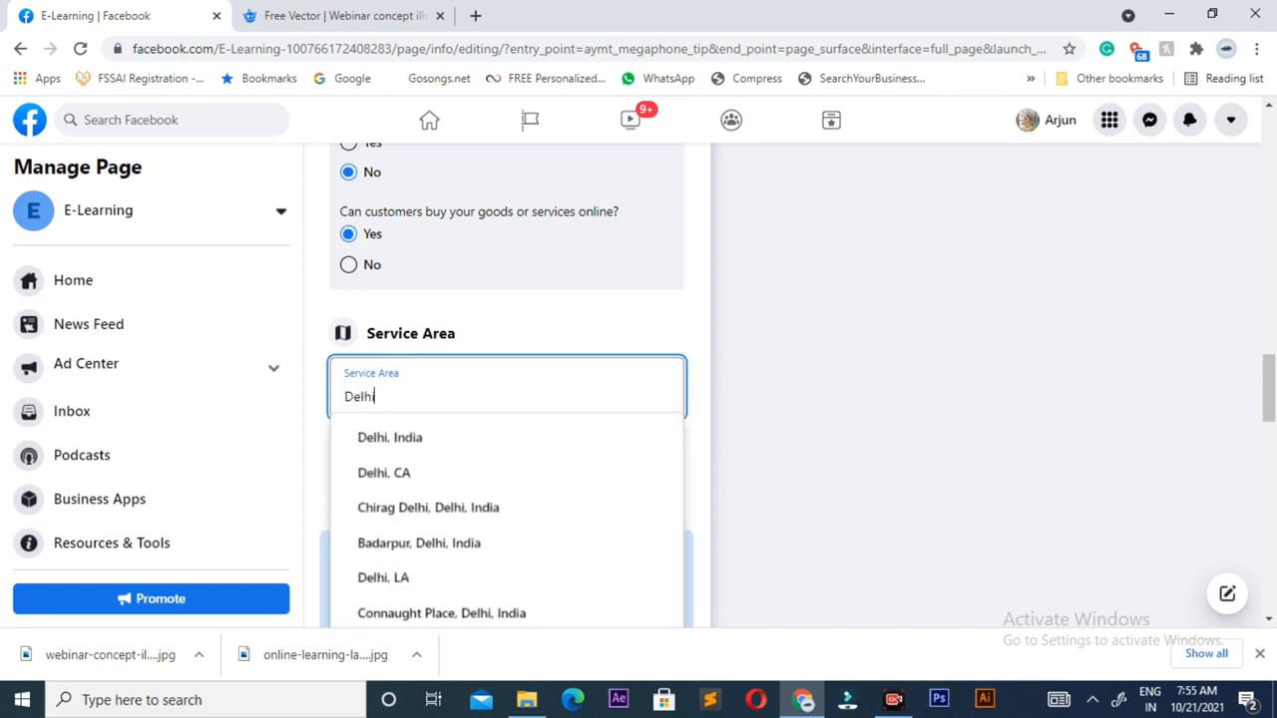
key("Down")
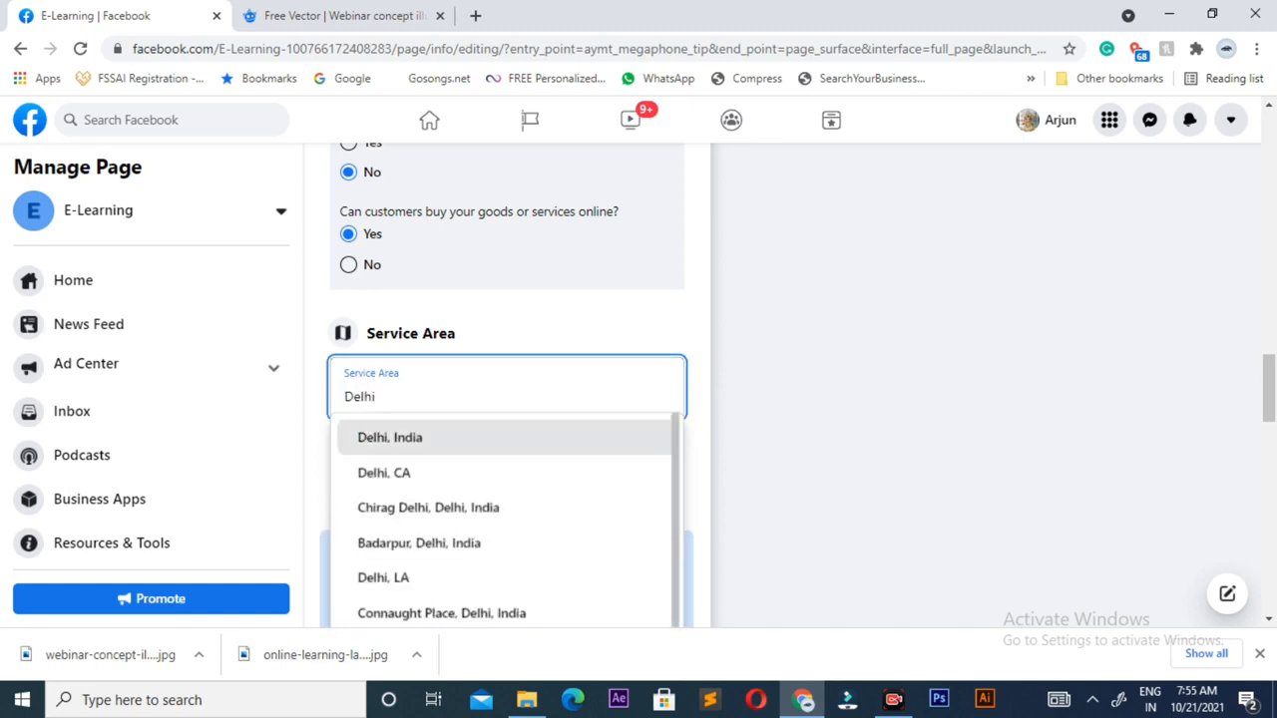
key("Return")
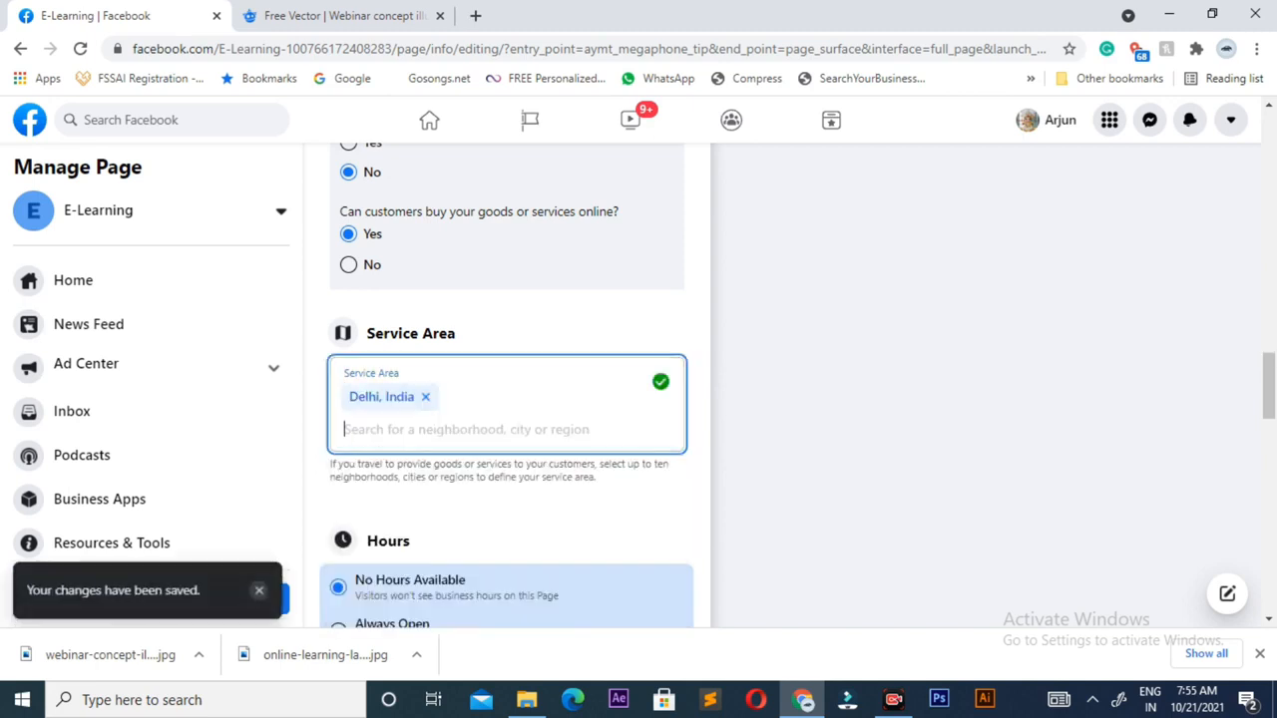
scroll(507, 399, "down", 2)
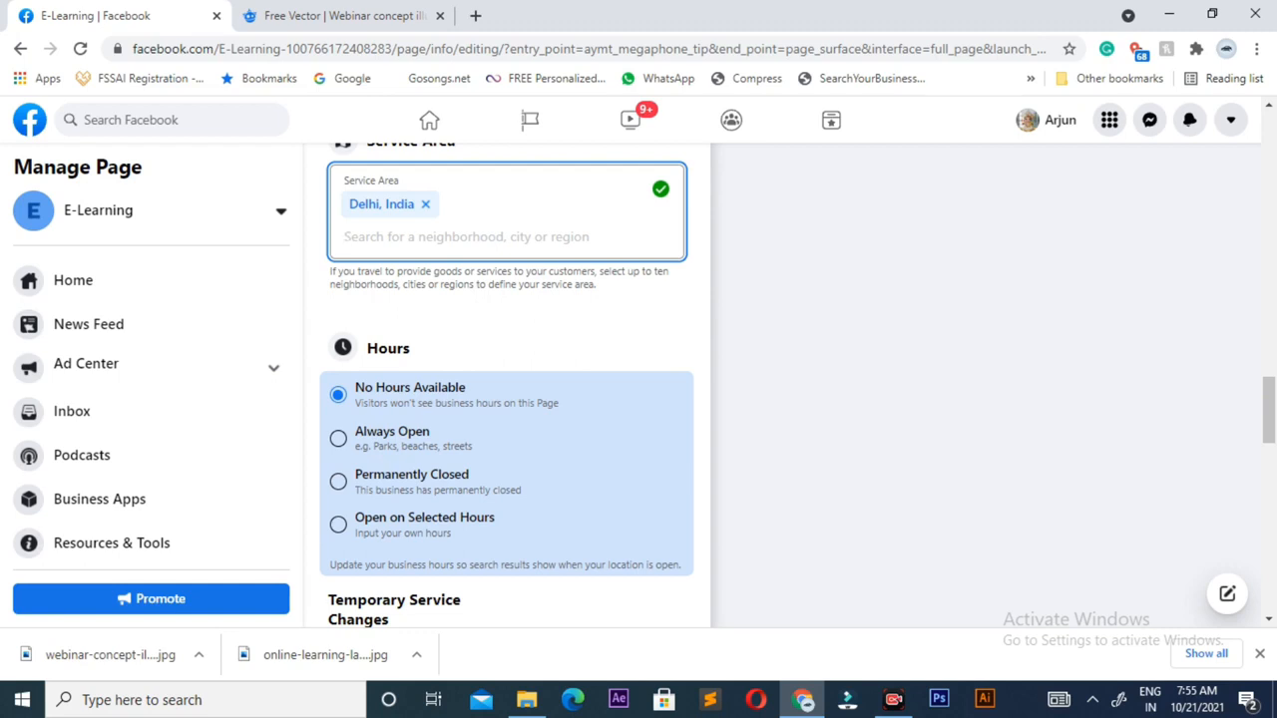
Add Mumbai, Maharashtra and Hyderabad, Telangana to the Service Area
type("Mubai")
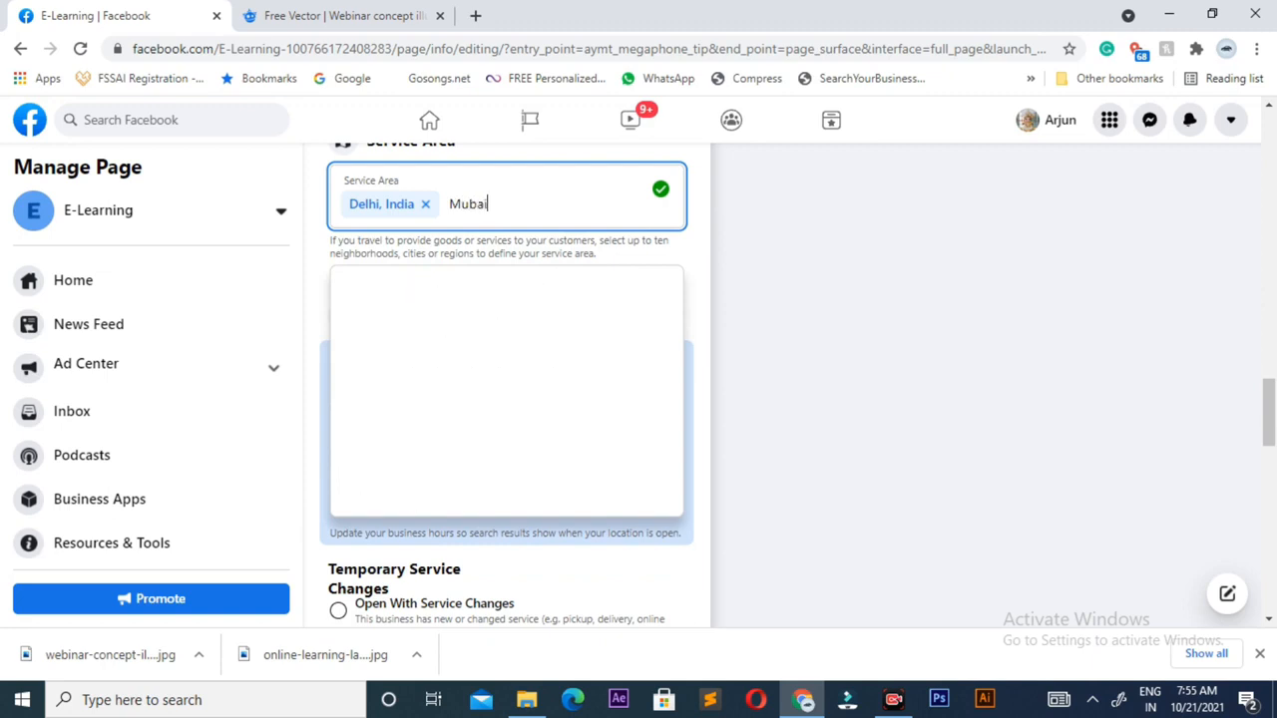
key("Return")
type("Hydr")
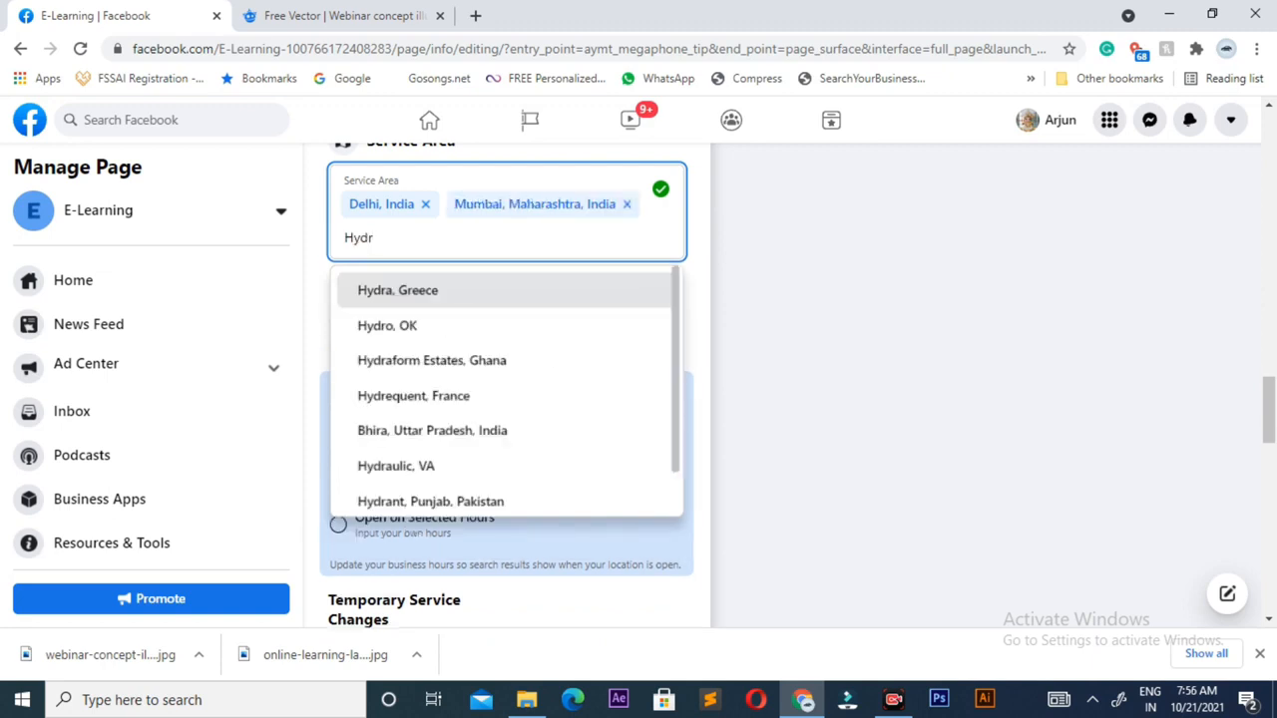
type("ab")
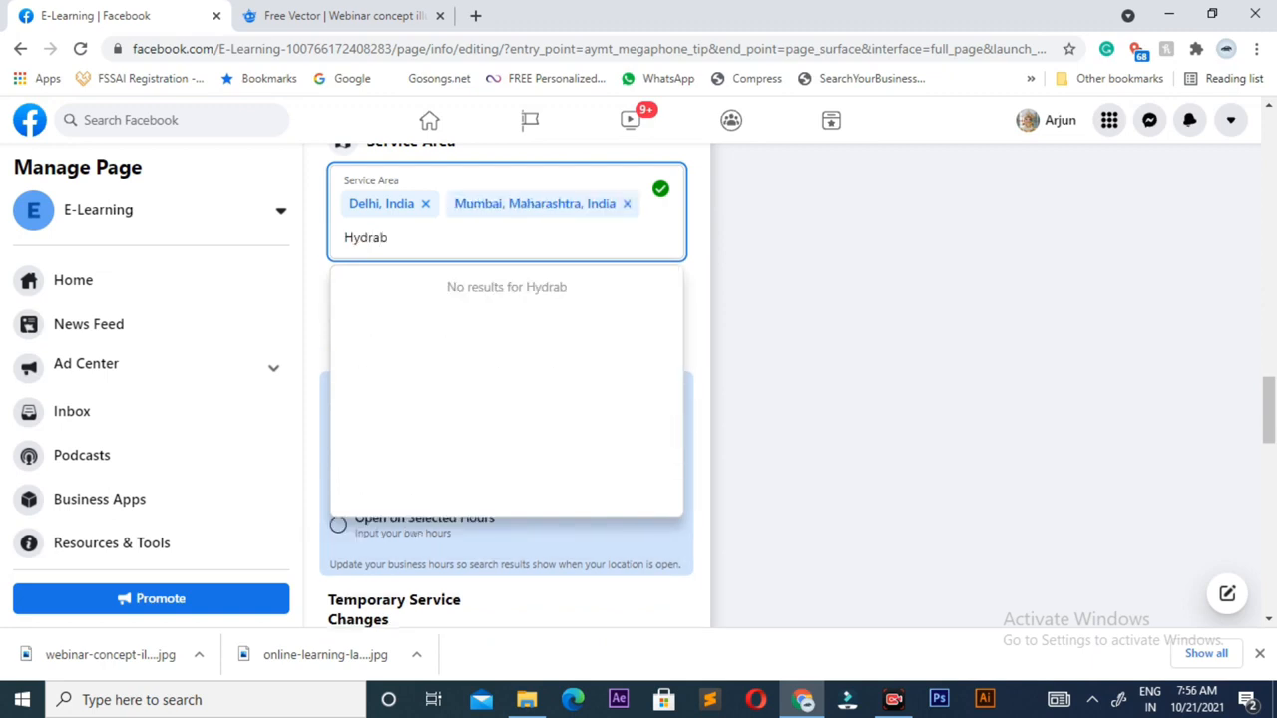
key("BackSpace")
key("BackSpace")
key("BackSpace")
type("eraba")
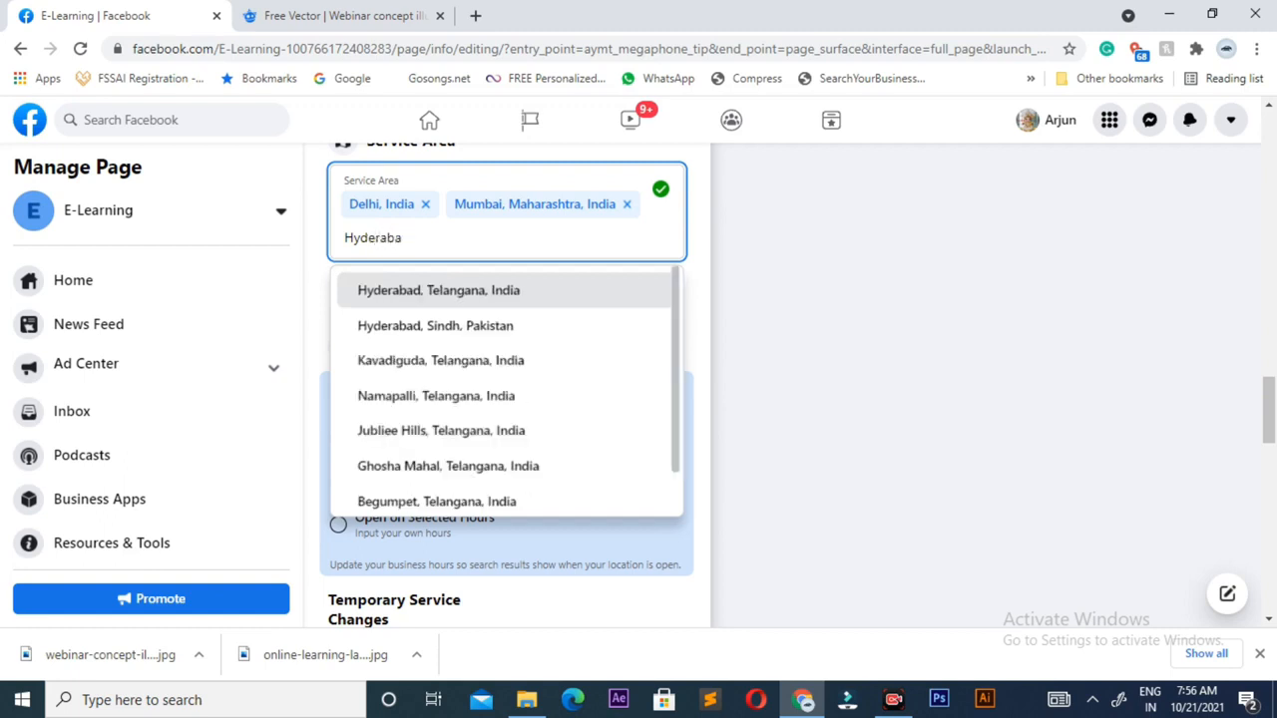
key("Return")
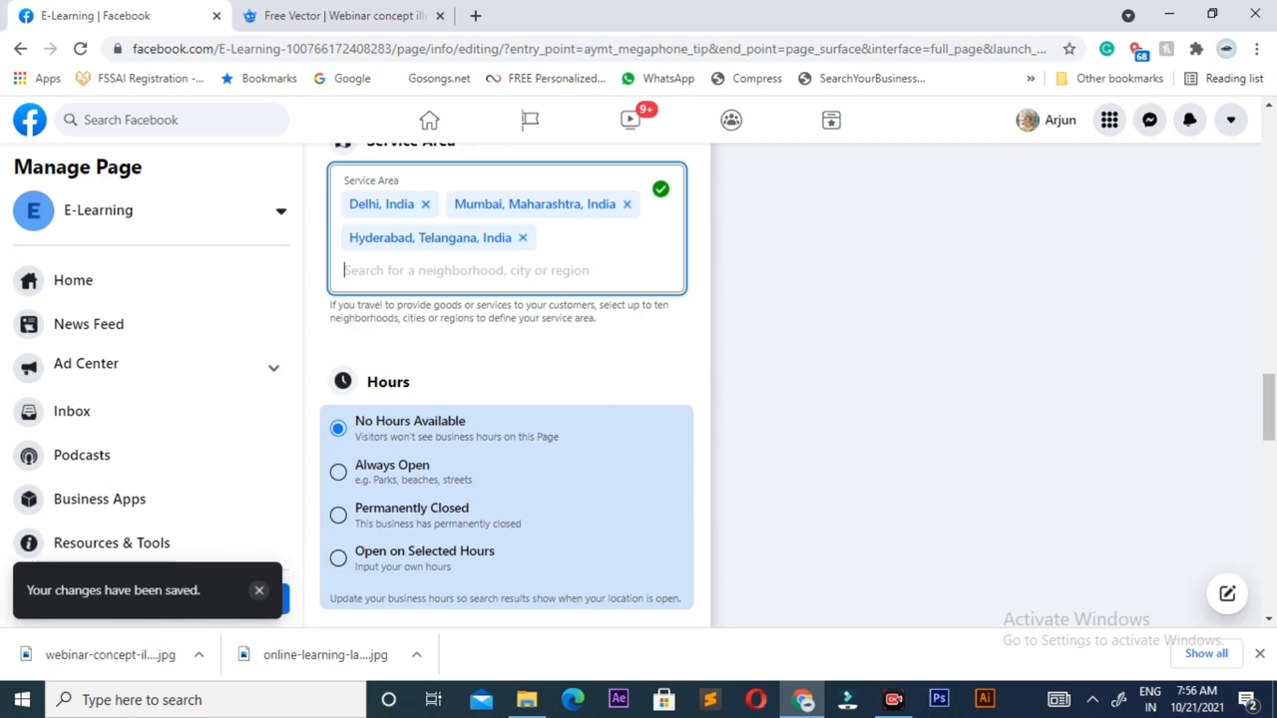
left_click(859, 379)
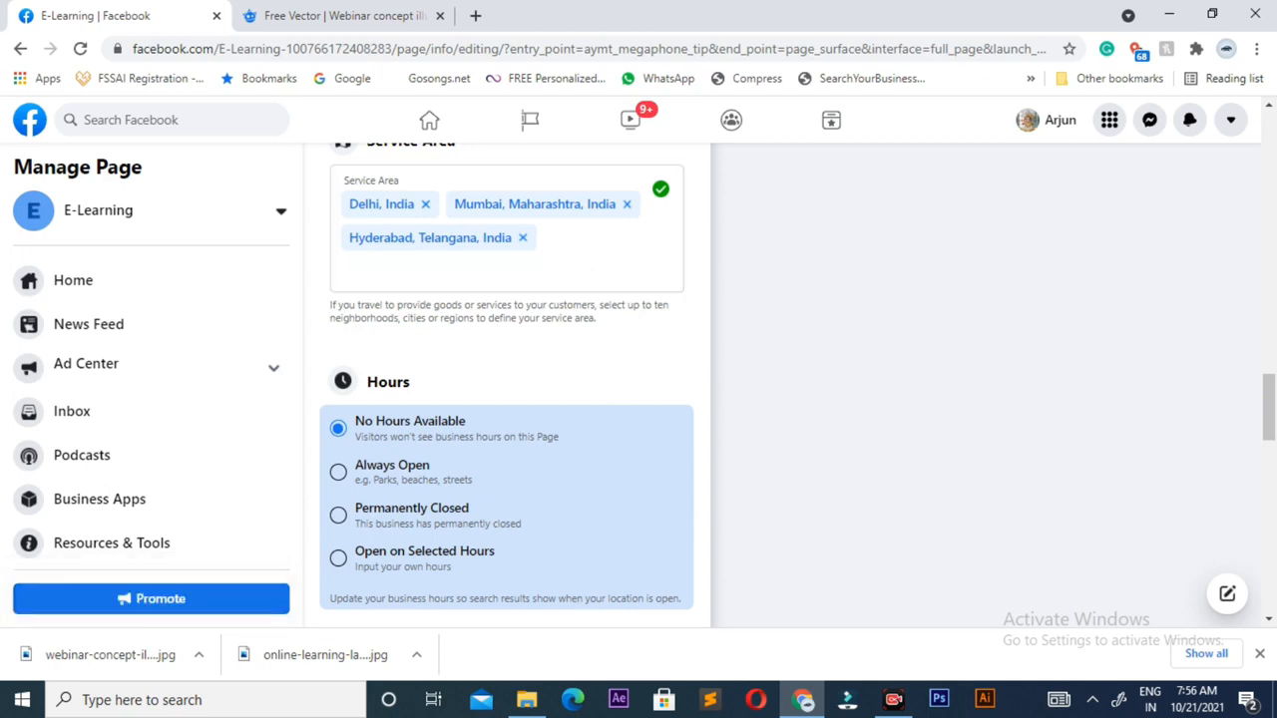
Set Temporary Service Changes to Open With Service Changes, with only Online Services ticked
scroll(858, 379, "down", 3)
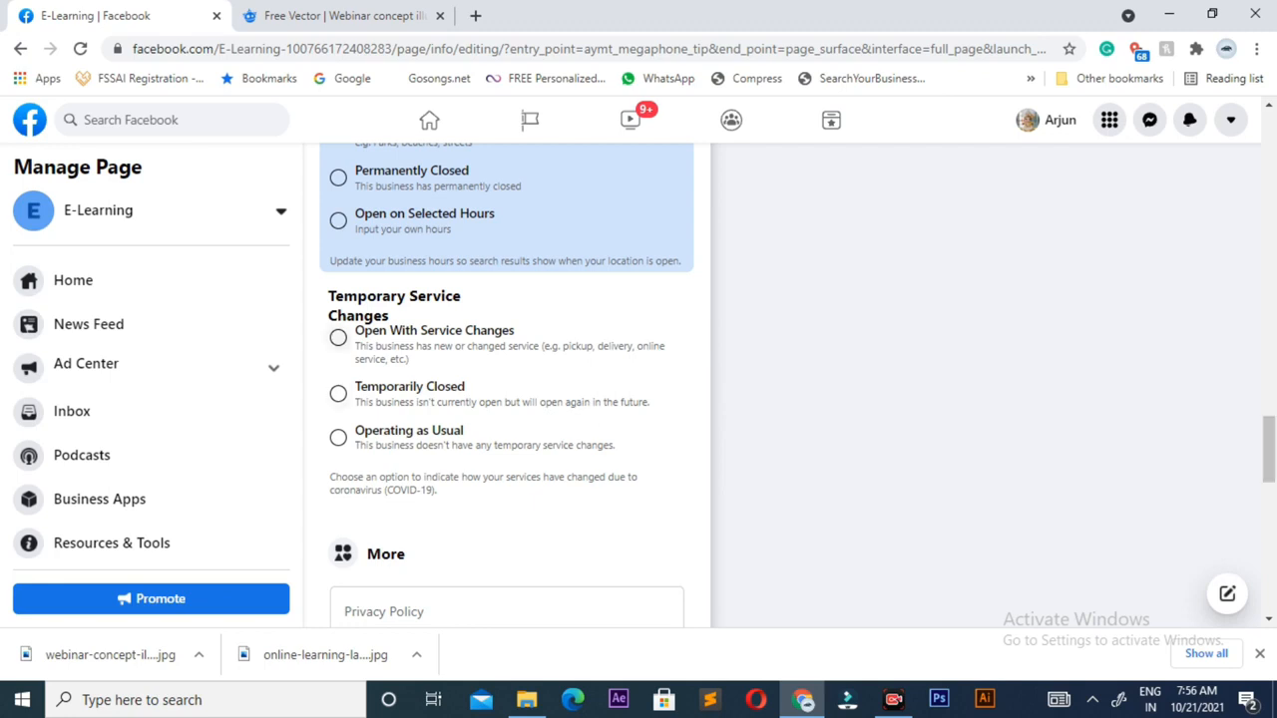
left_click(339, 337)
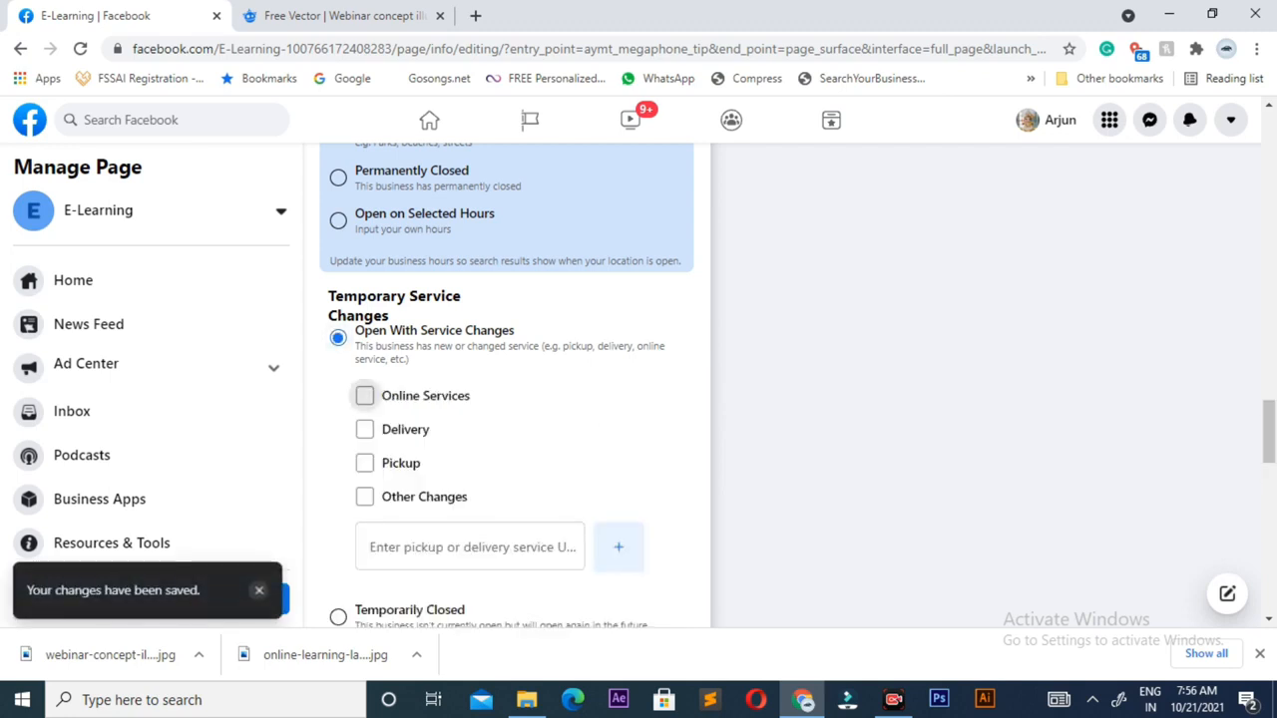
left_click(364, 395)
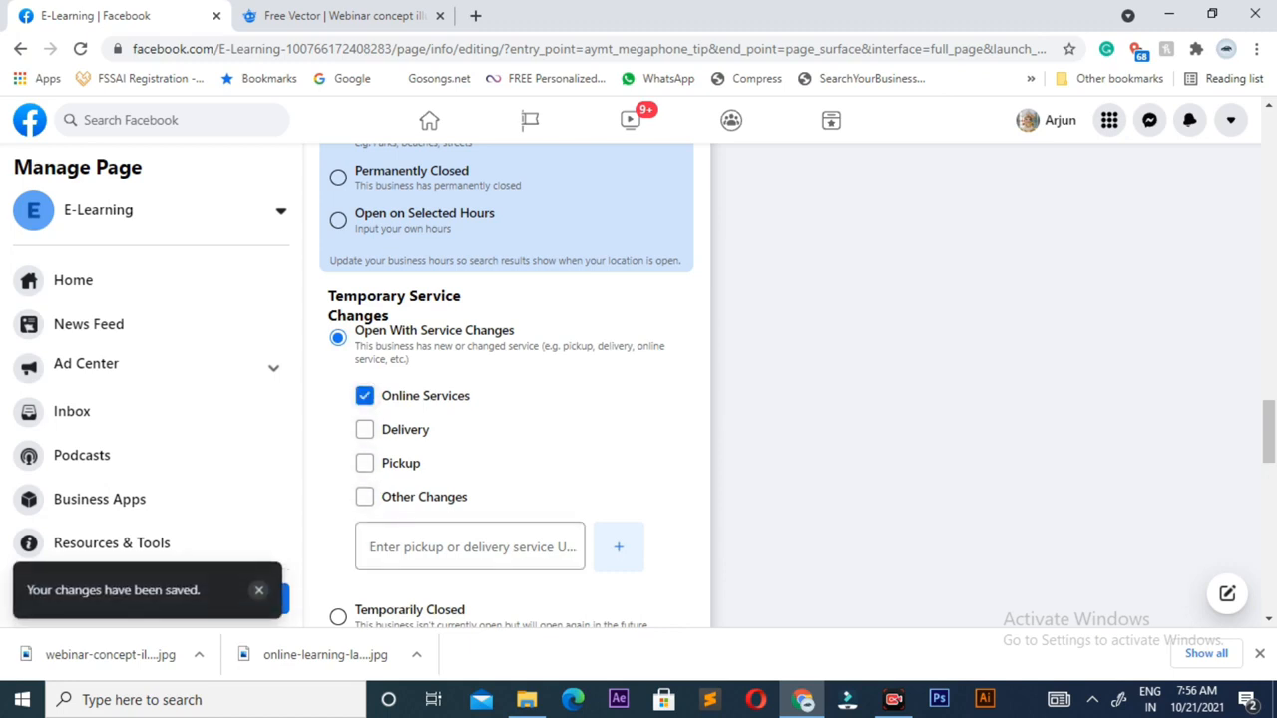
left_click(439, 546)
left_click(365, 463)
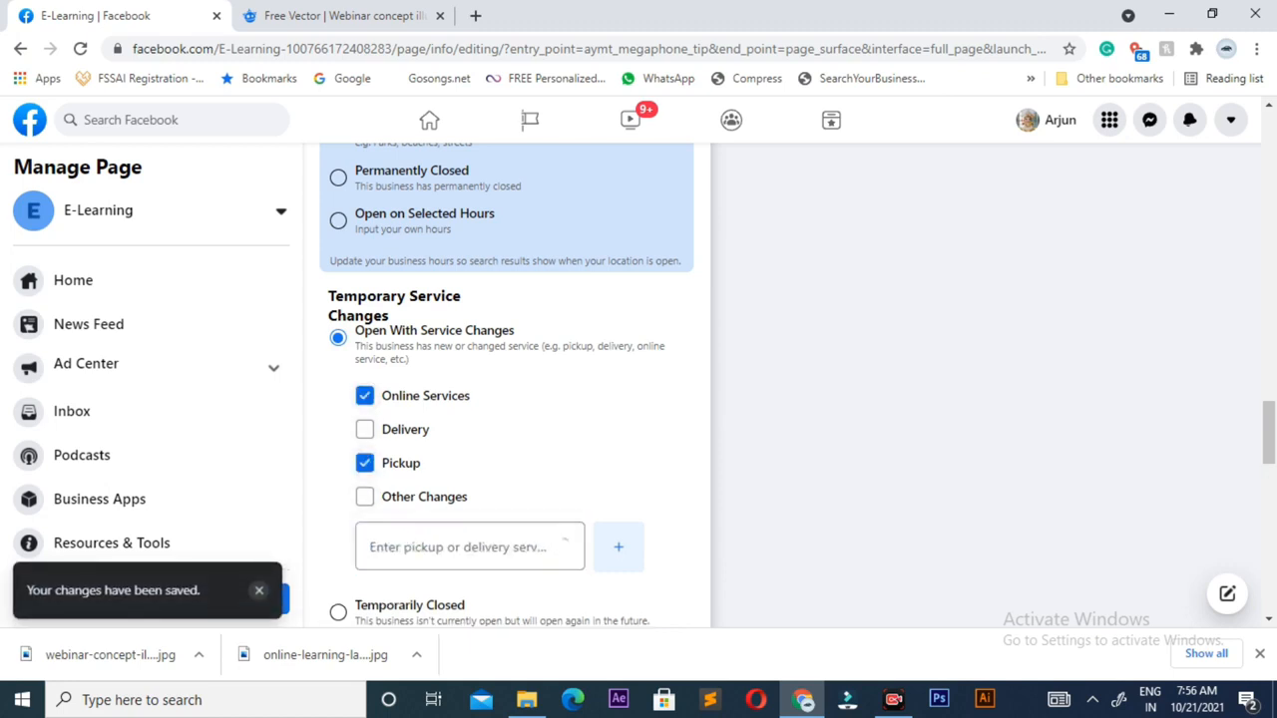
left_click(469, 547)
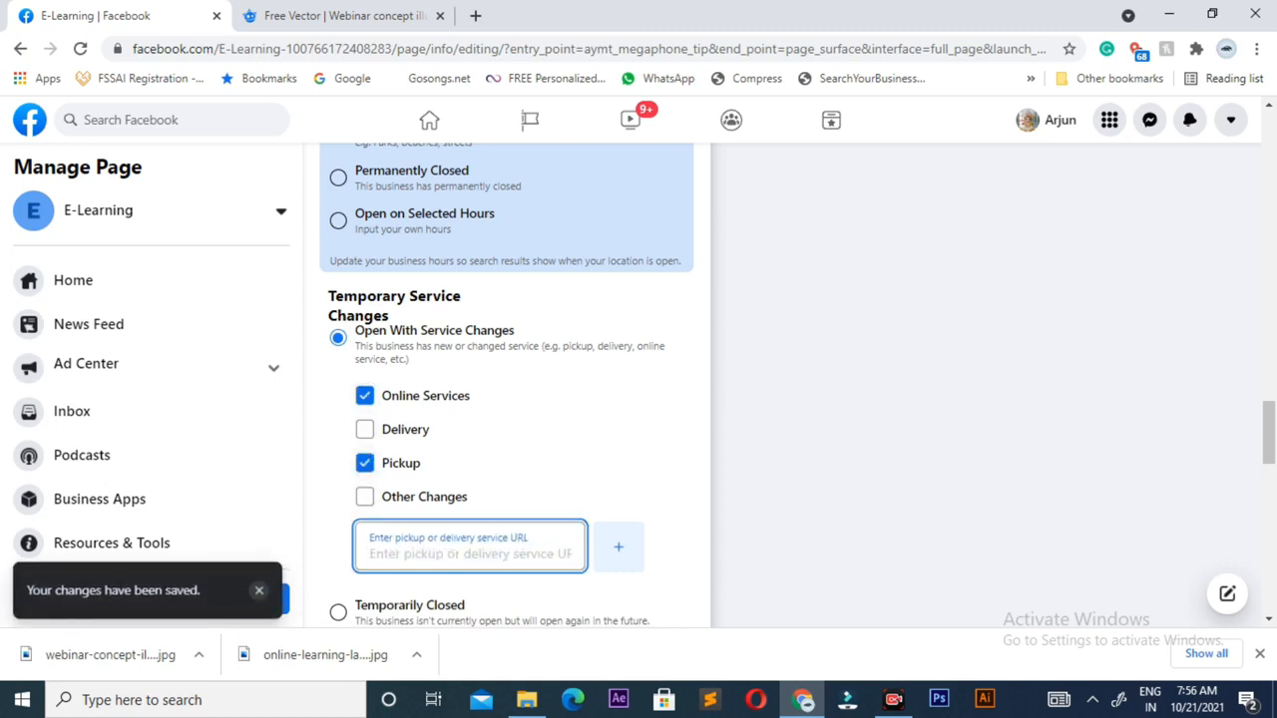
left_click(366, 463)
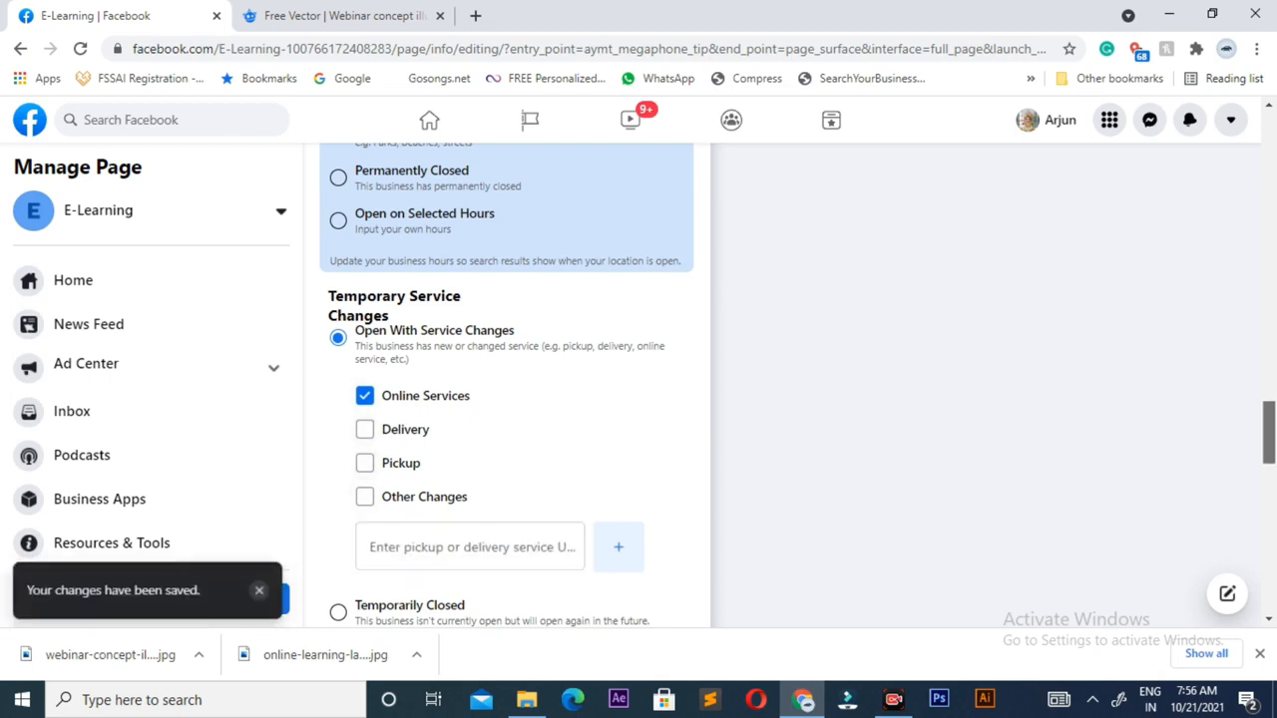
Put the cursor in the Privacy Policy field of the More section
scroll(507, 389, "down", 5)
scroll(506, 389, "down", 1)
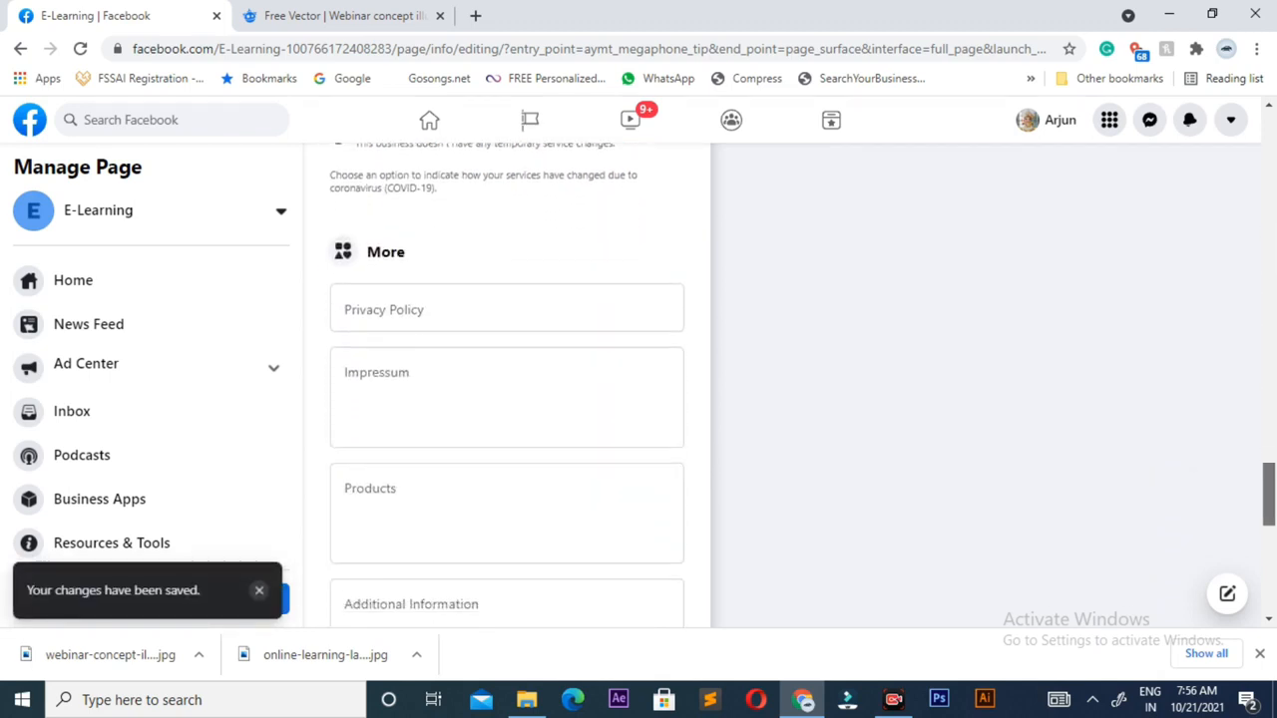
left_click(507, 277)
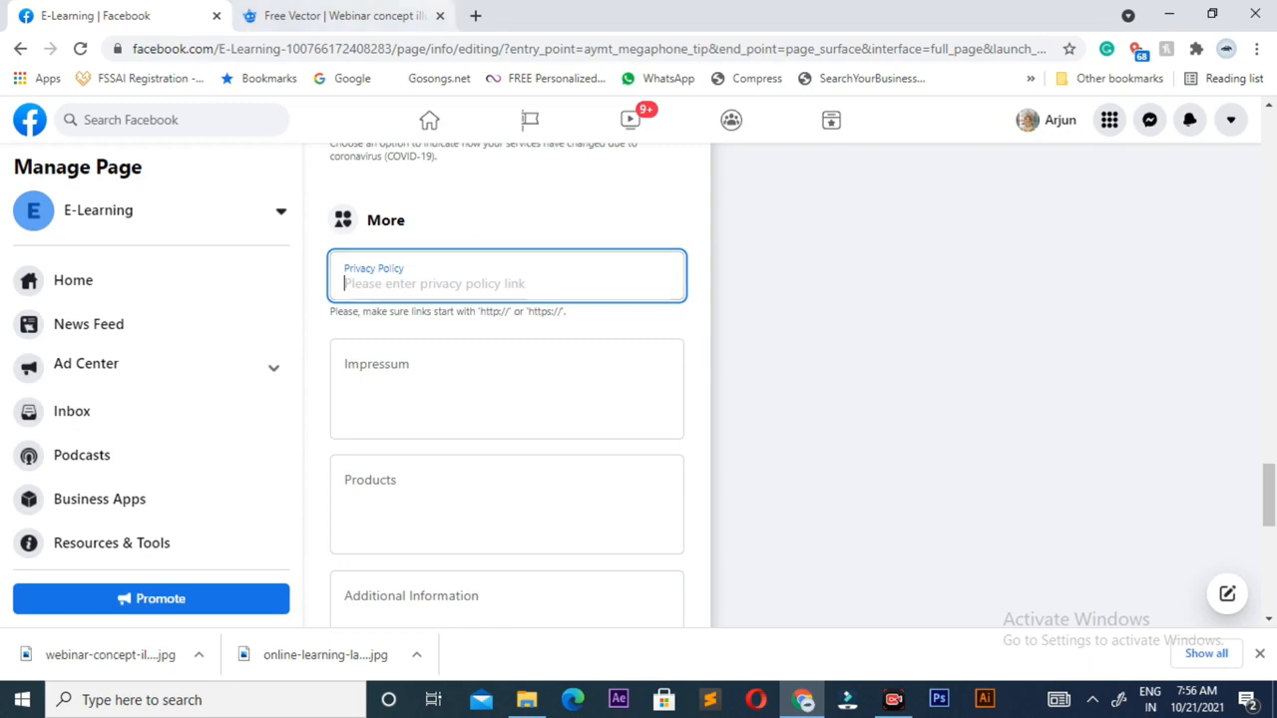
In a new tab, search Google for 'how to make privacy policy page'
left_click(475, 15)
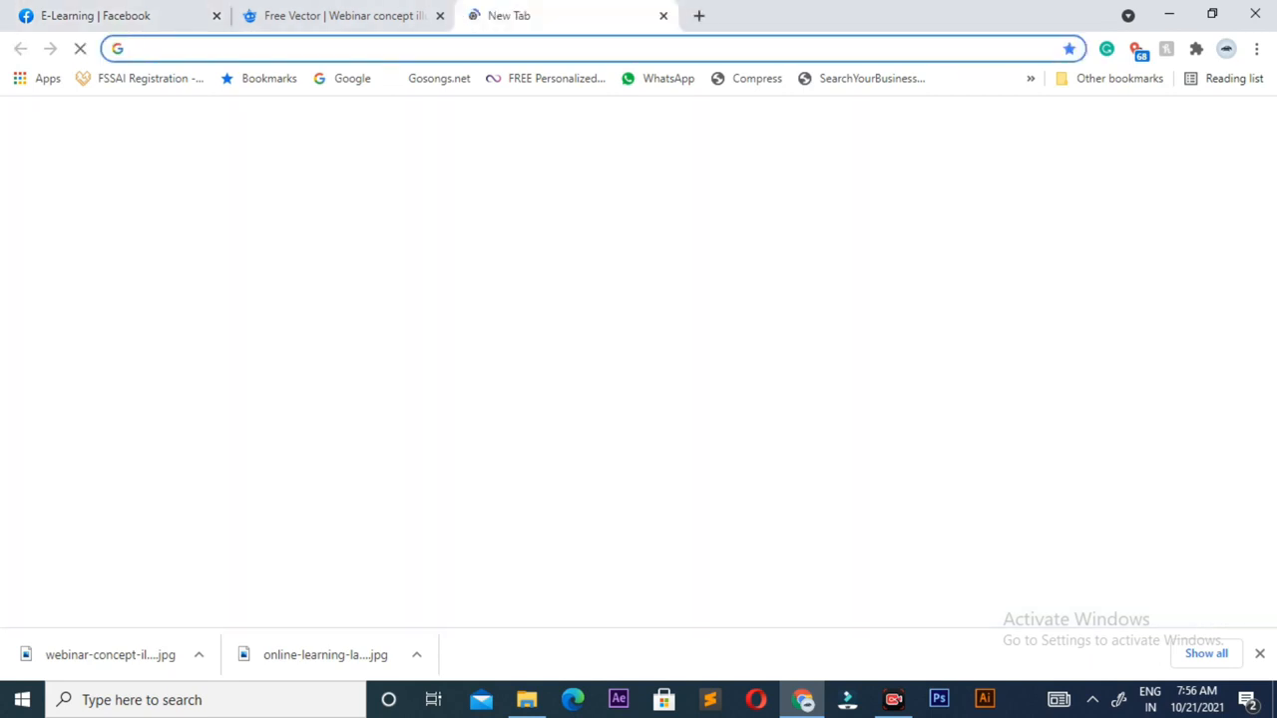
type("how ")
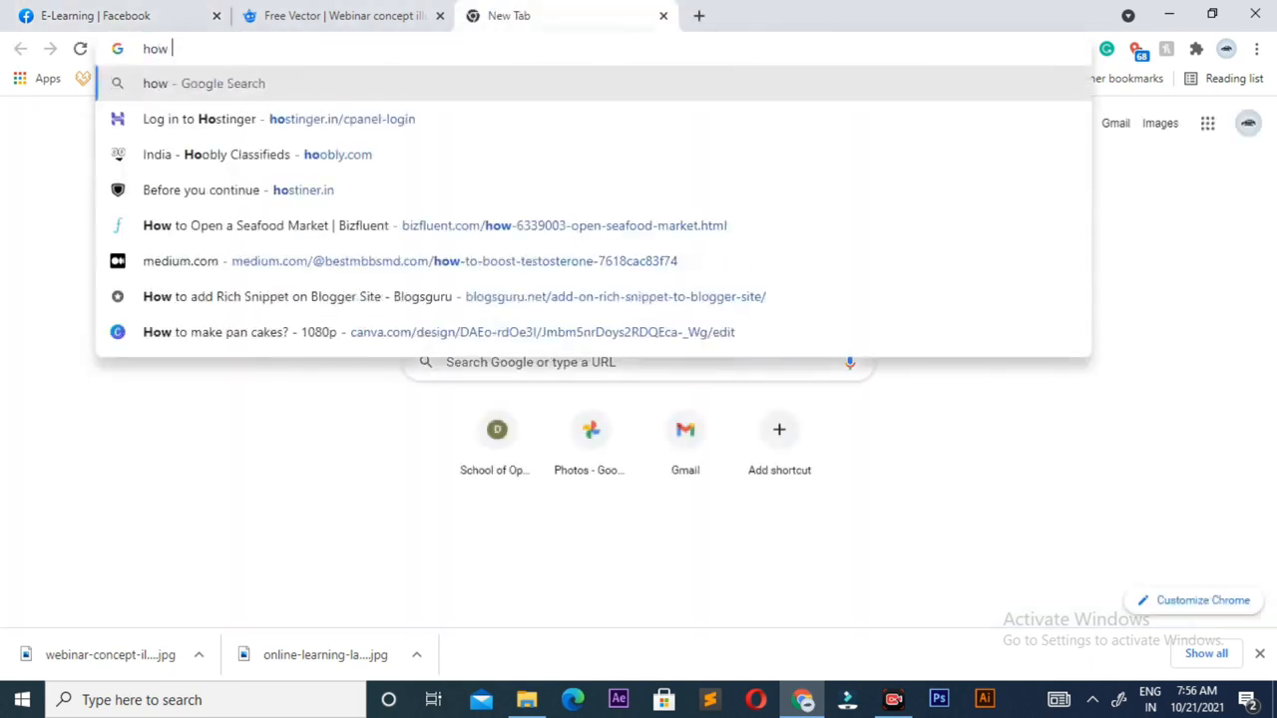
type("to ge")
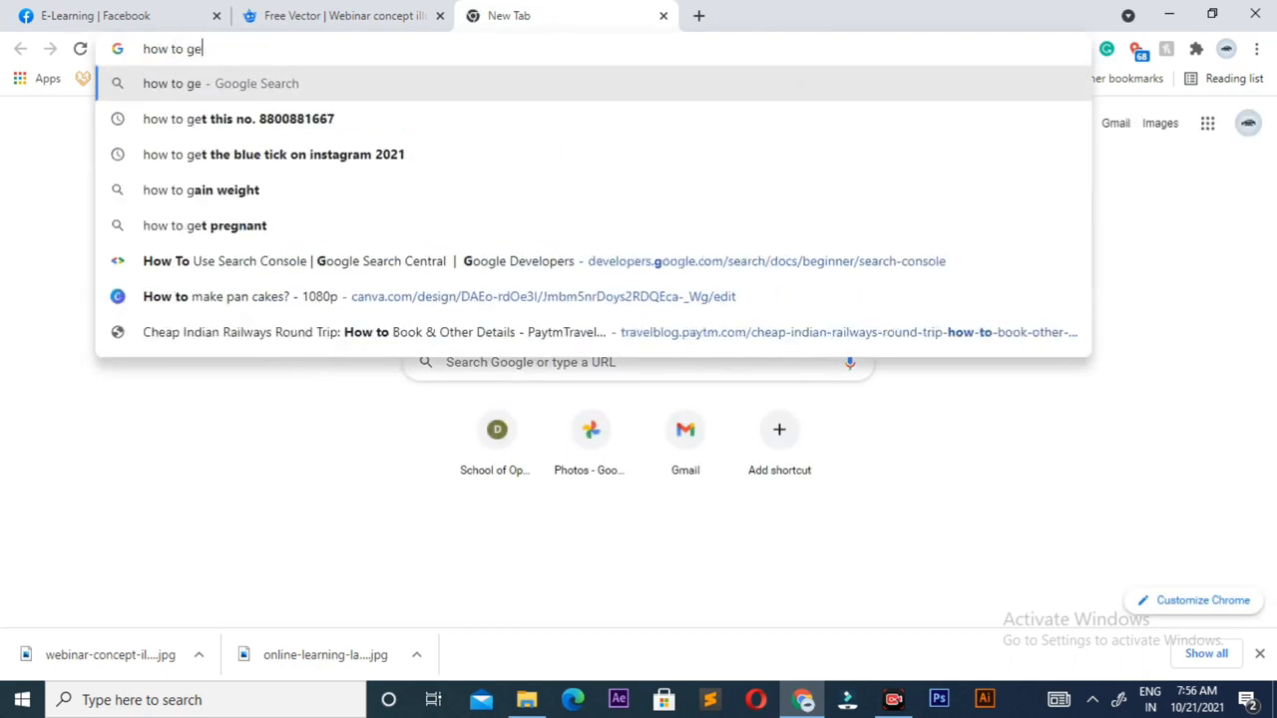
type("nerate pro")
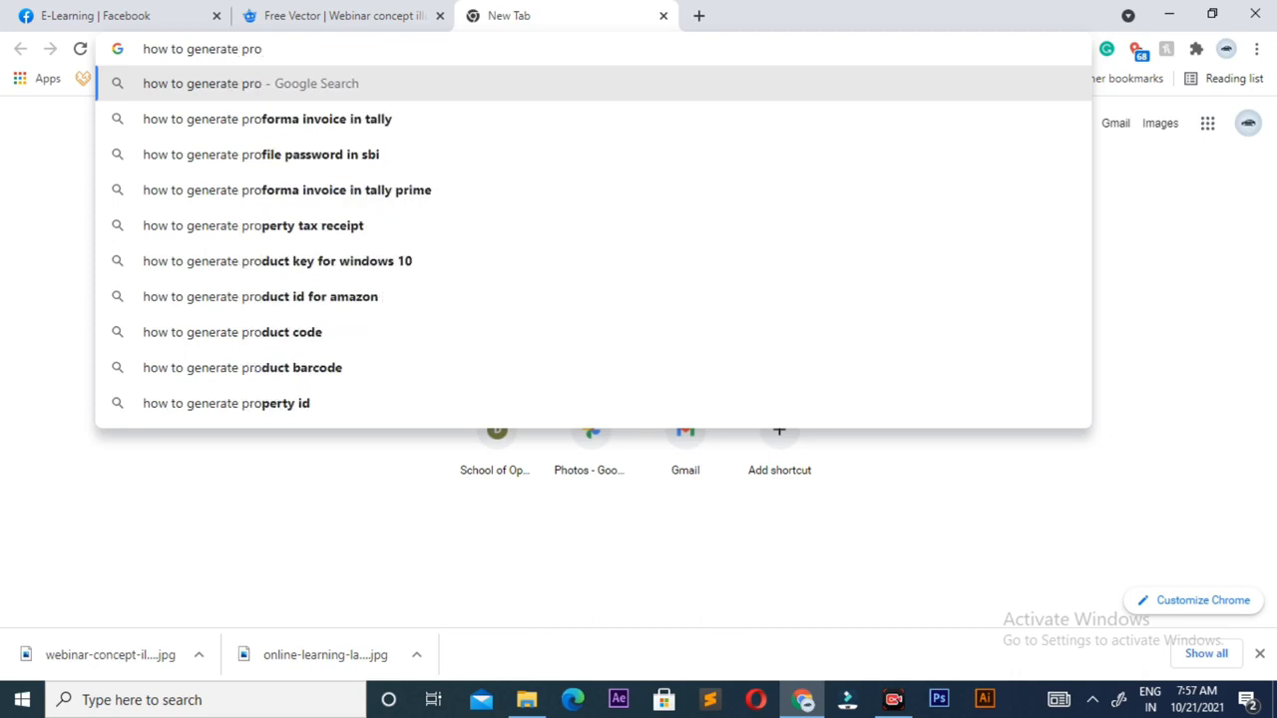
key("BackSpace")
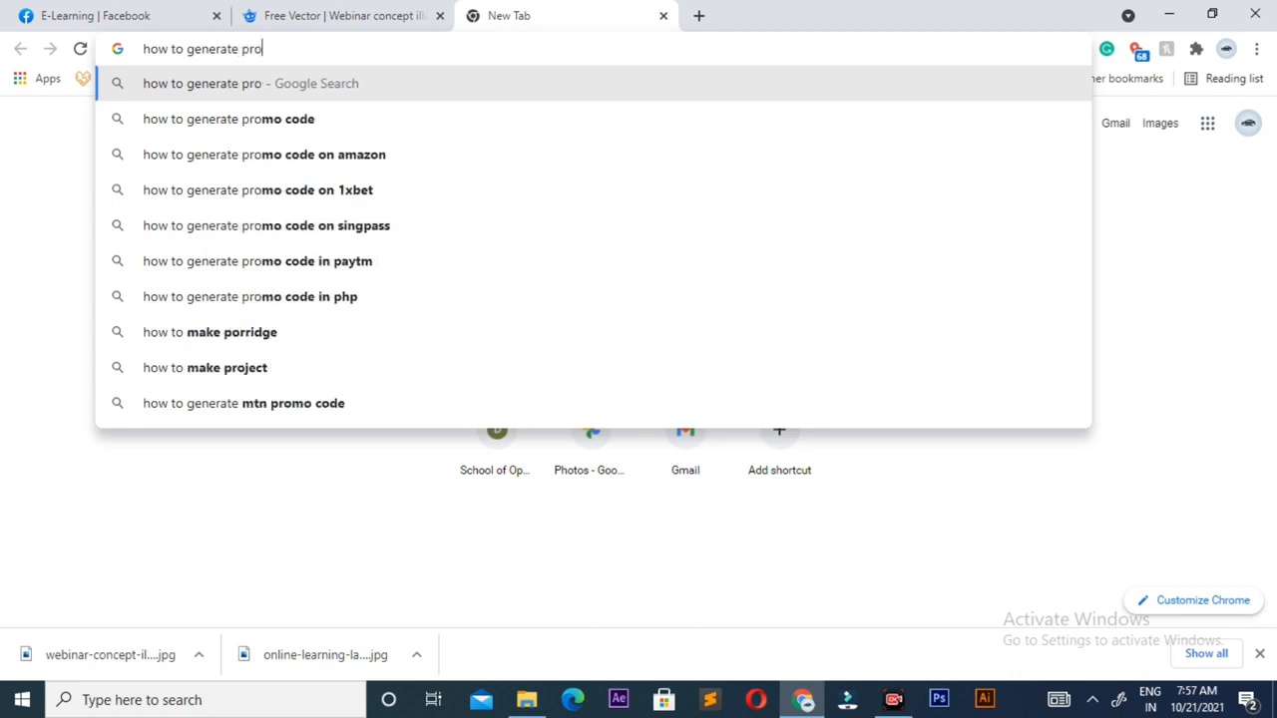
type("iv")
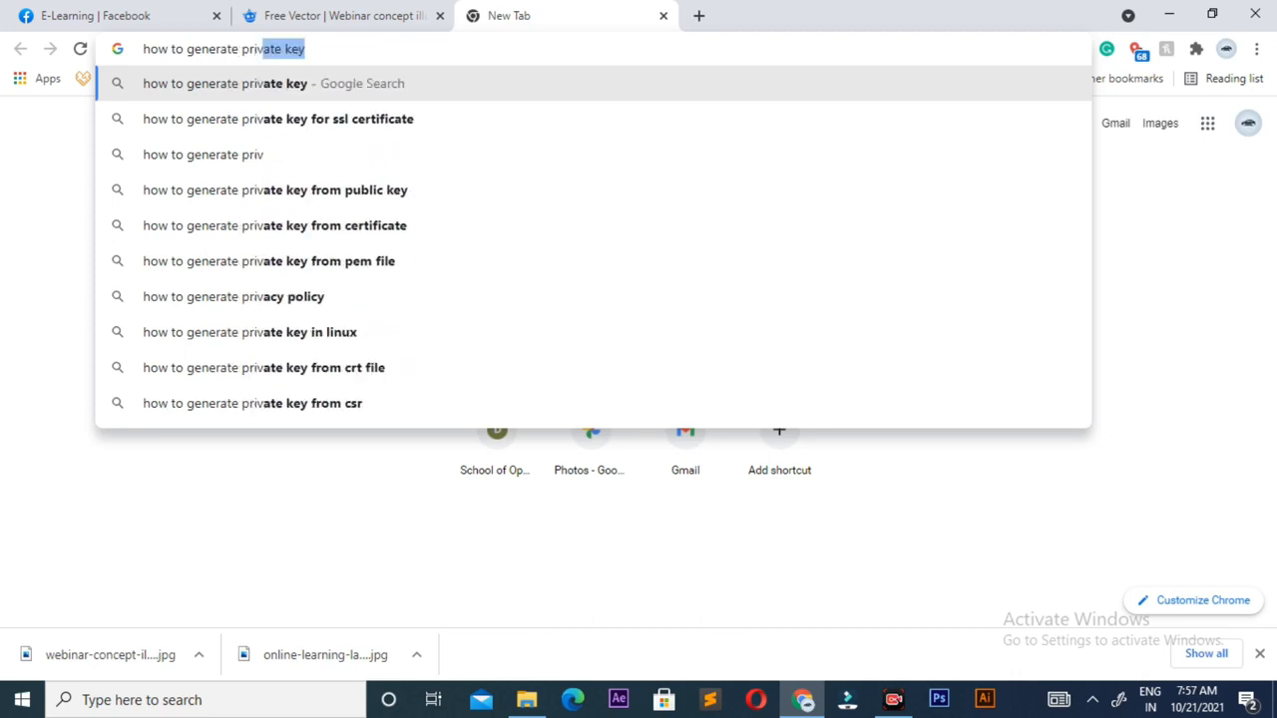
type("acy")
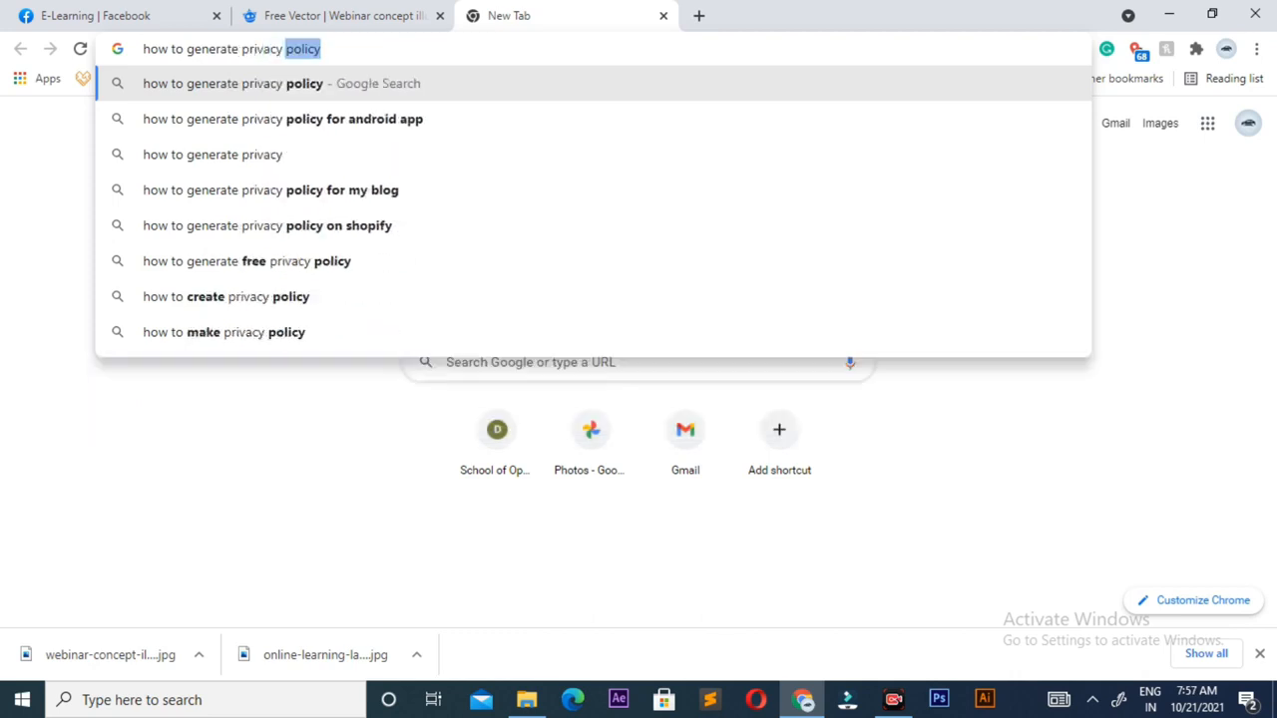
key("Left")
key("Up")
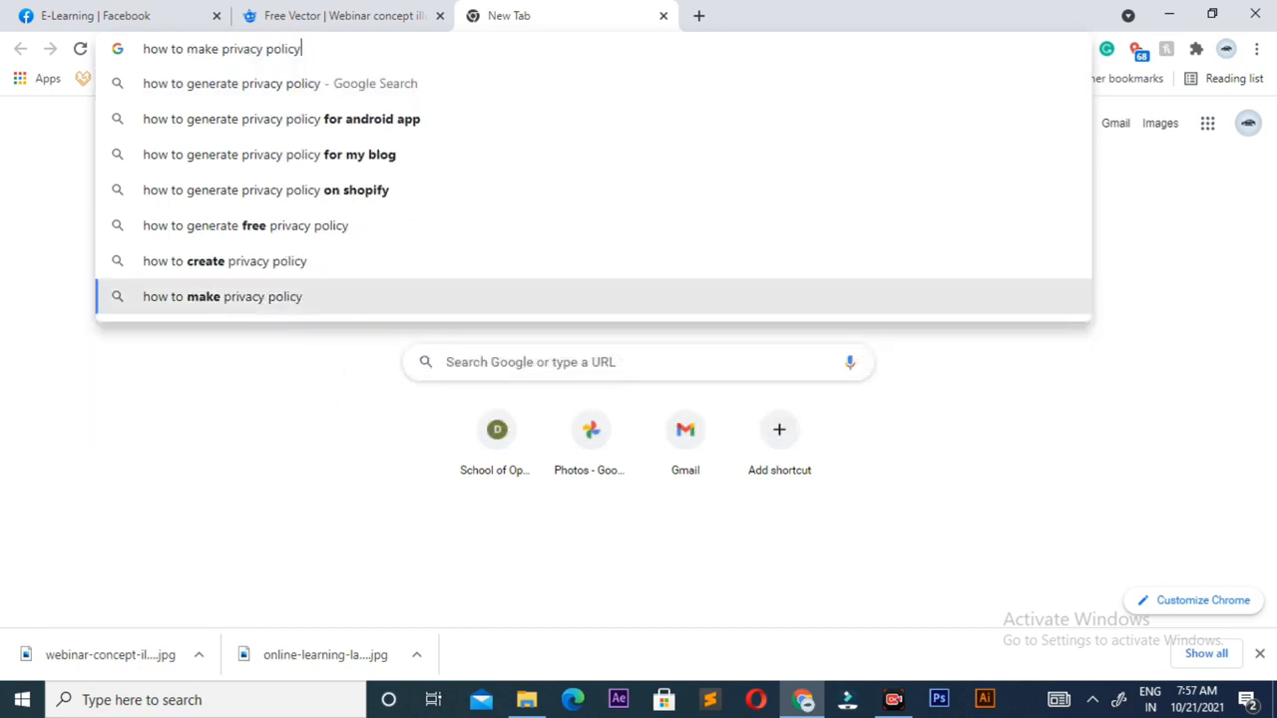
type("p")
type("age")
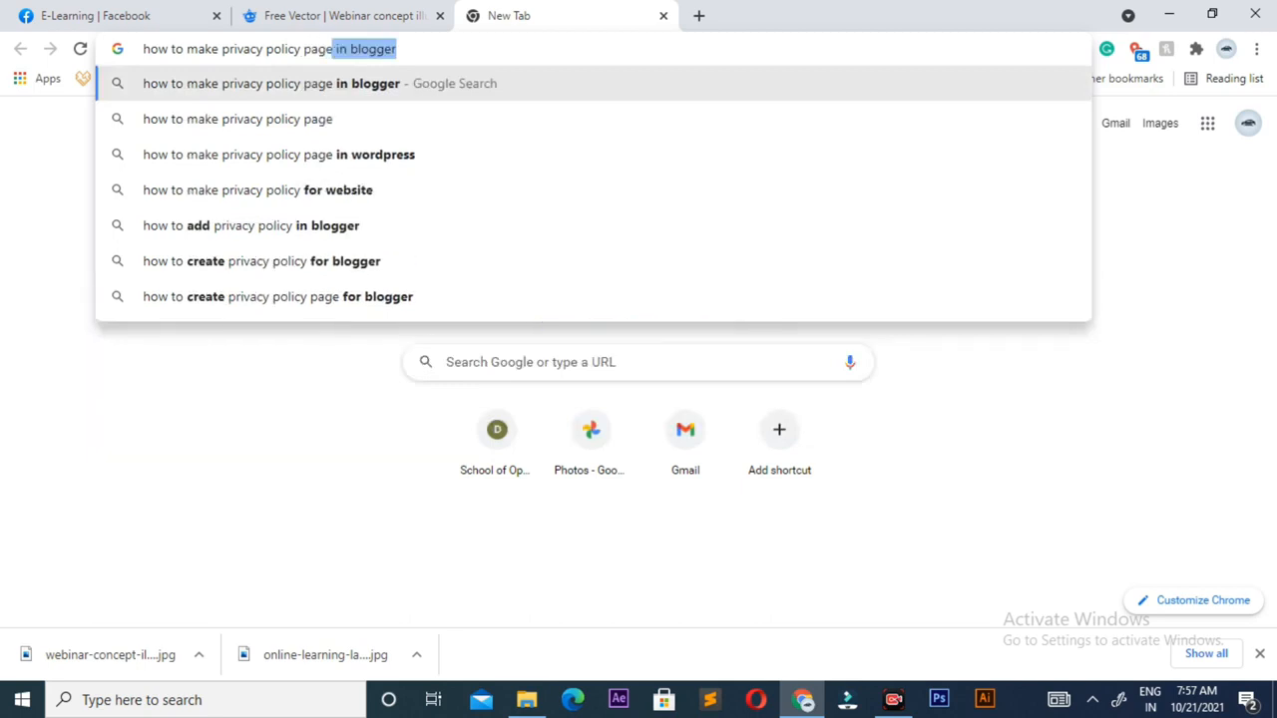
key("Delete")
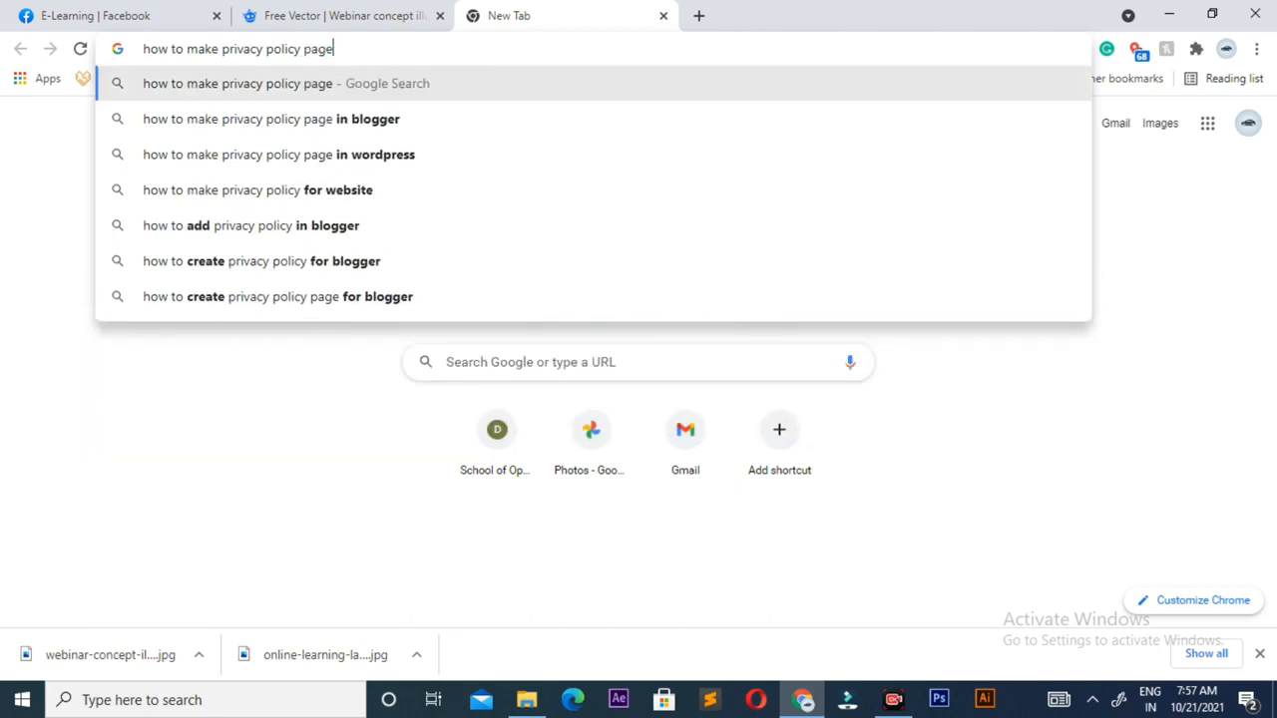
key("Return")
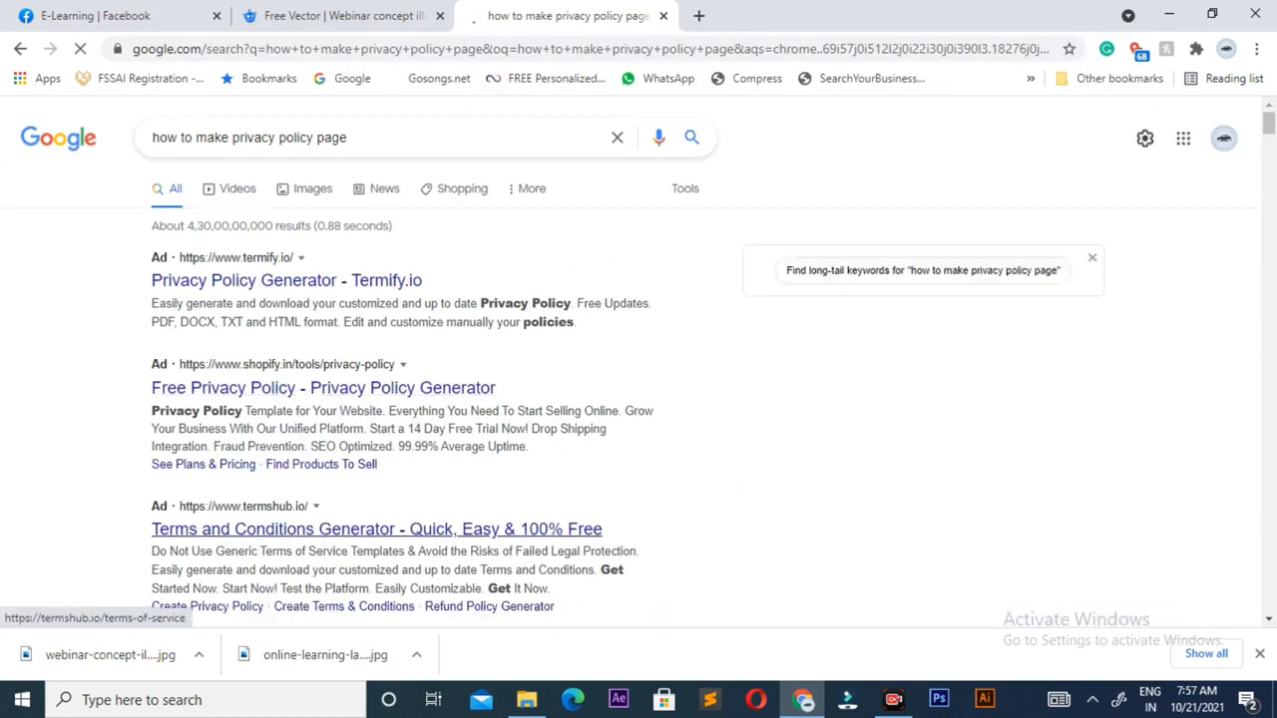
Search 'online privacy policy generator' and open the privacypolicygenerator.info result
scroll(399, 499, "down", 1)
scroll(377, 450, "down", 6)
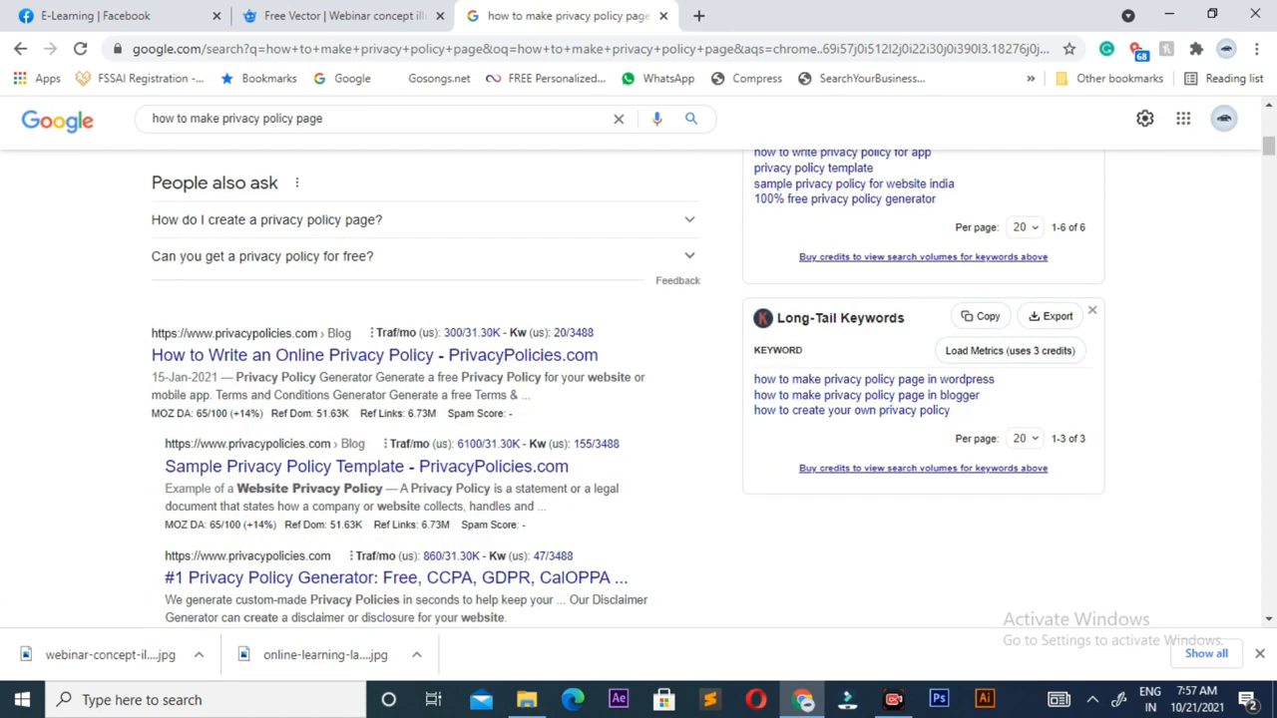
left_click_drag(221, 118, 152, 117)
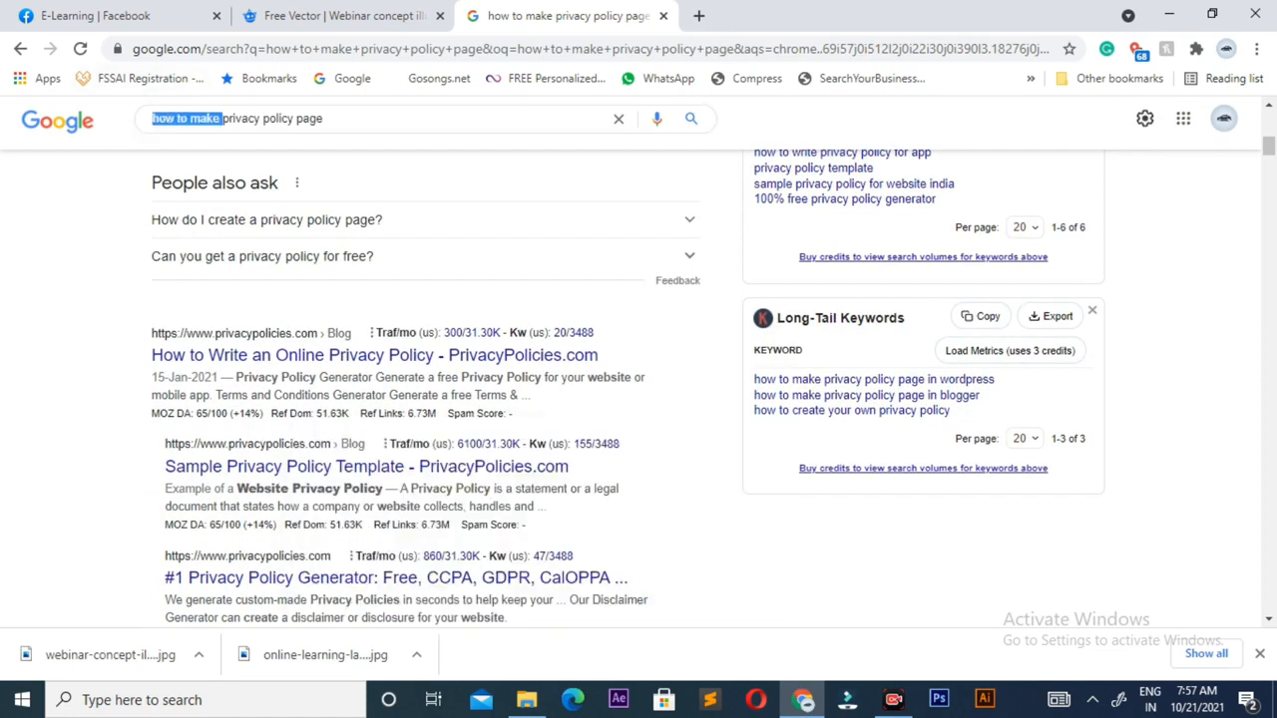
key("BackSpace")
type("o")
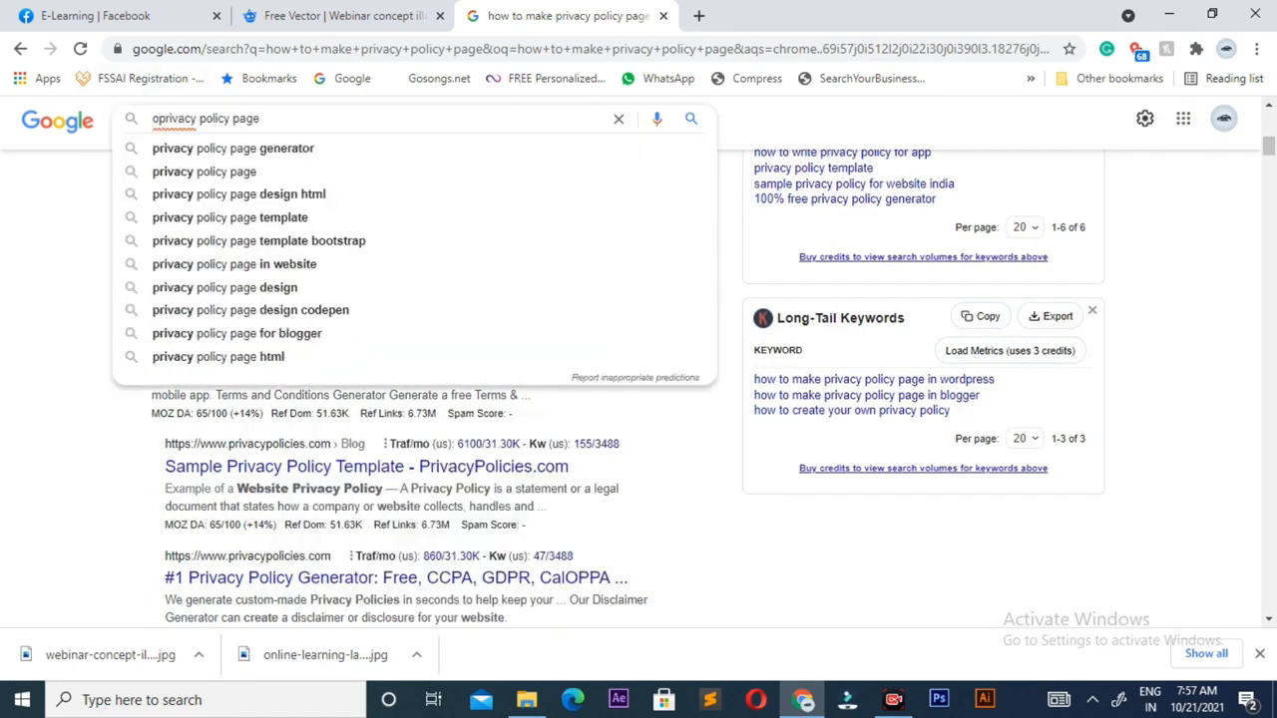
type("nline")
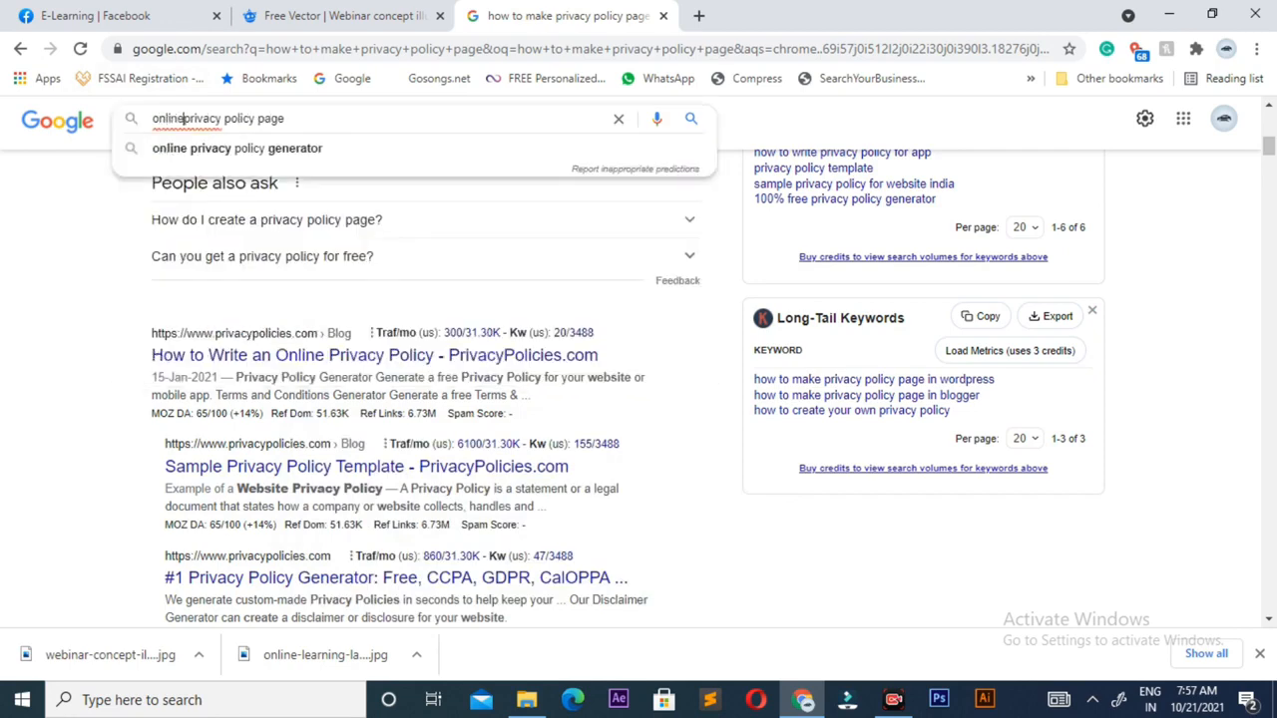
key("Down")
key("Return")
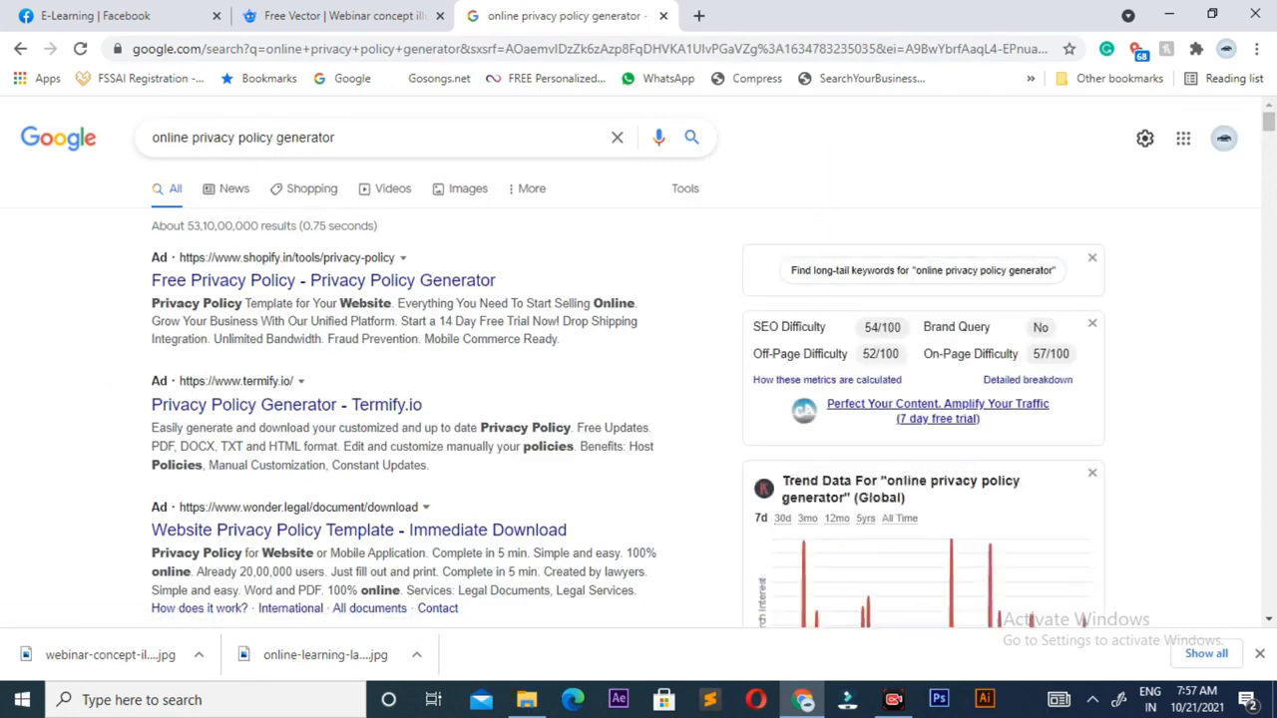
scroll(639, 359, "down", 3)
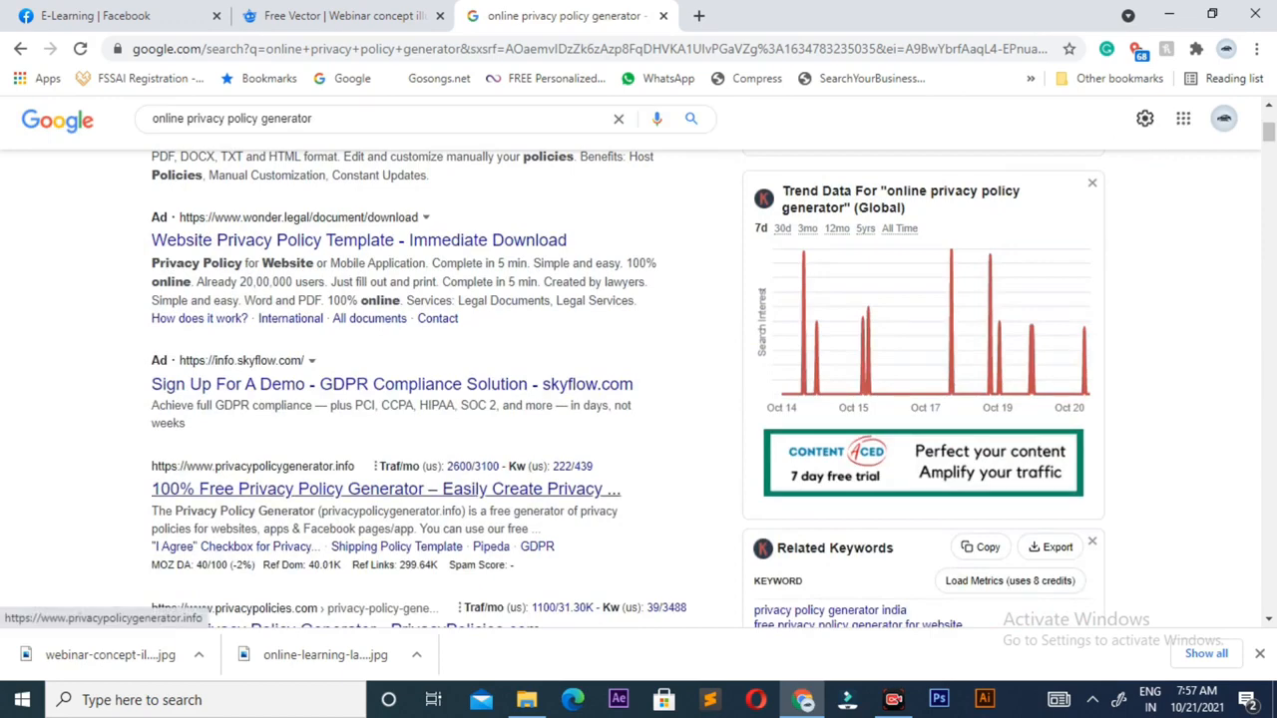
left_click(385, 489)
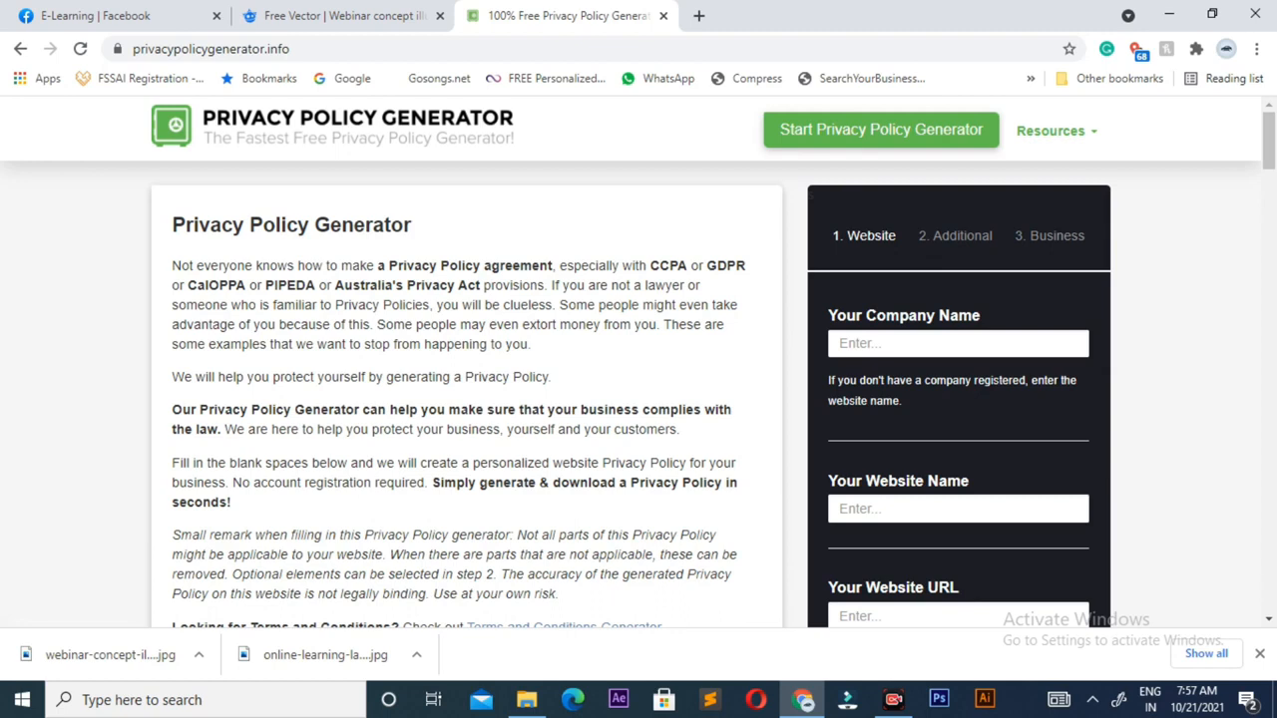
Enter E-Learning as the company name
scroll(1268, 140, "down", 7)
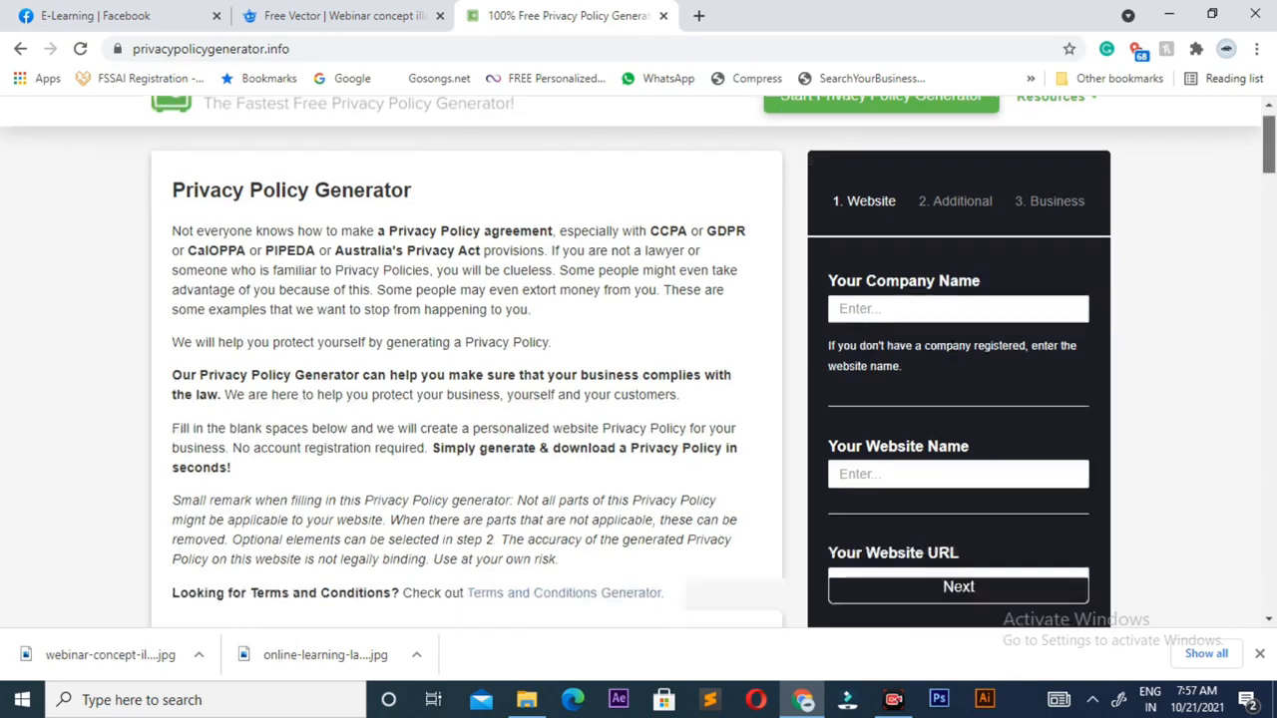
left_click_drag(1270, 214, 1270, 139)
left_click(958, 344)
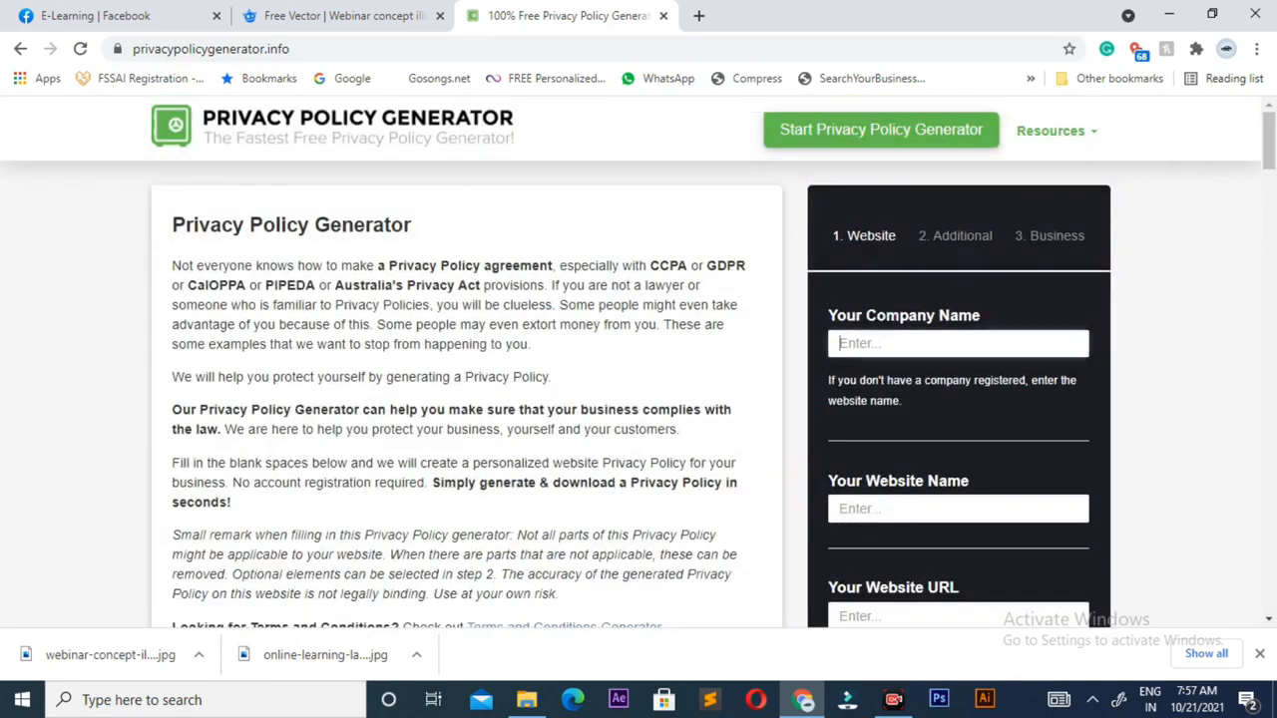
type("E-Learning")
key("BackSpace")
key("BackSpace")
key("BackSpace")
key("BackSpace")
type("ning")
left_click(918, 509)
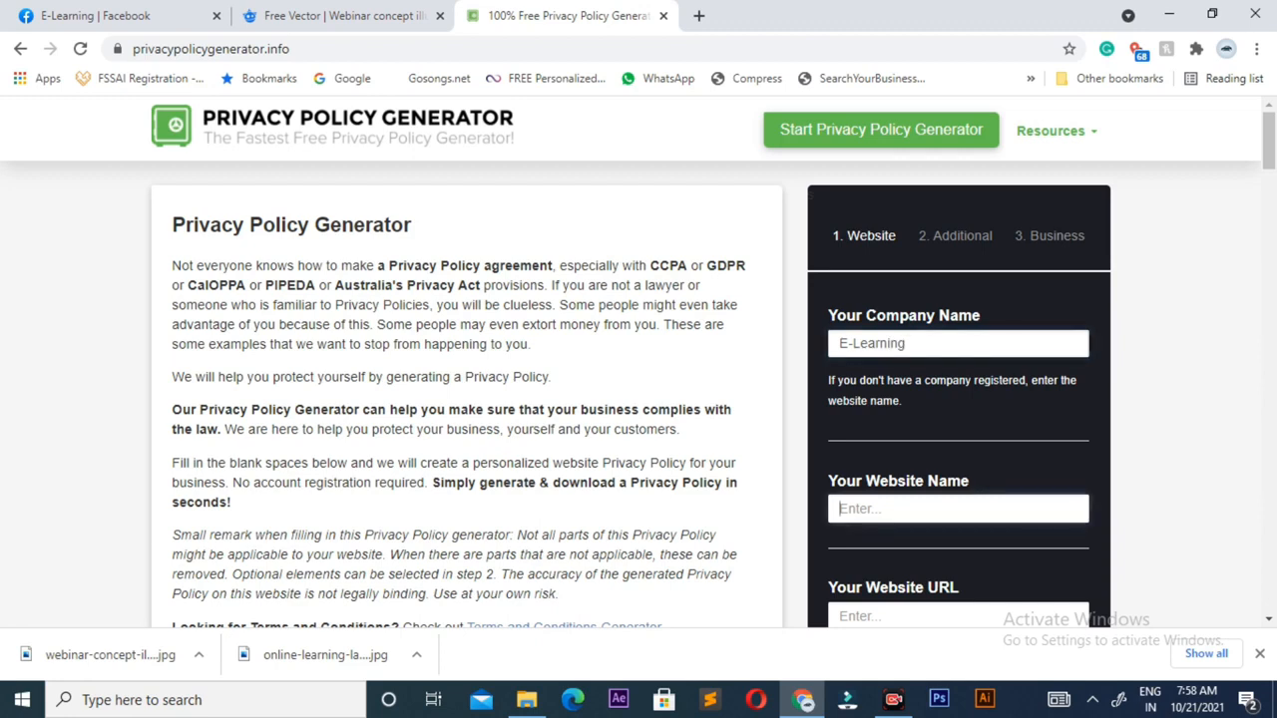
type("https://www.ent")
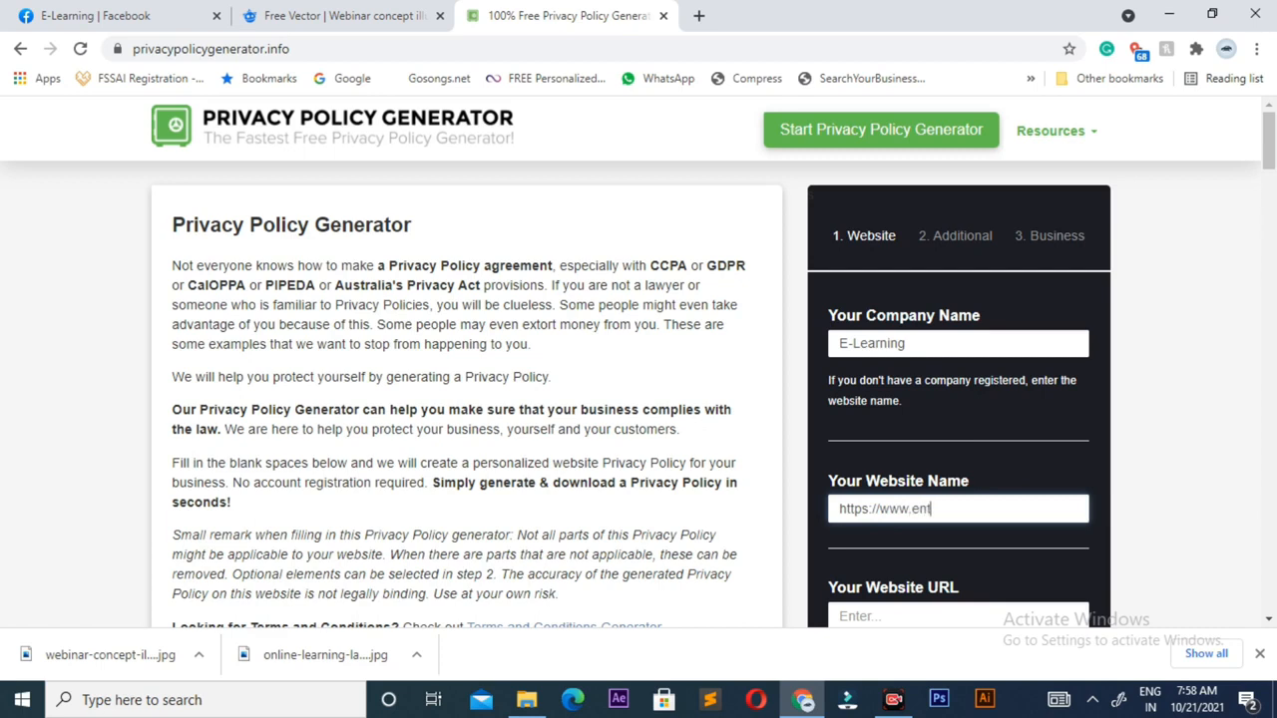
key("BackSpace")
key("BackSpace")
type("learning.com")
scroll(639, 359, "down", 2)
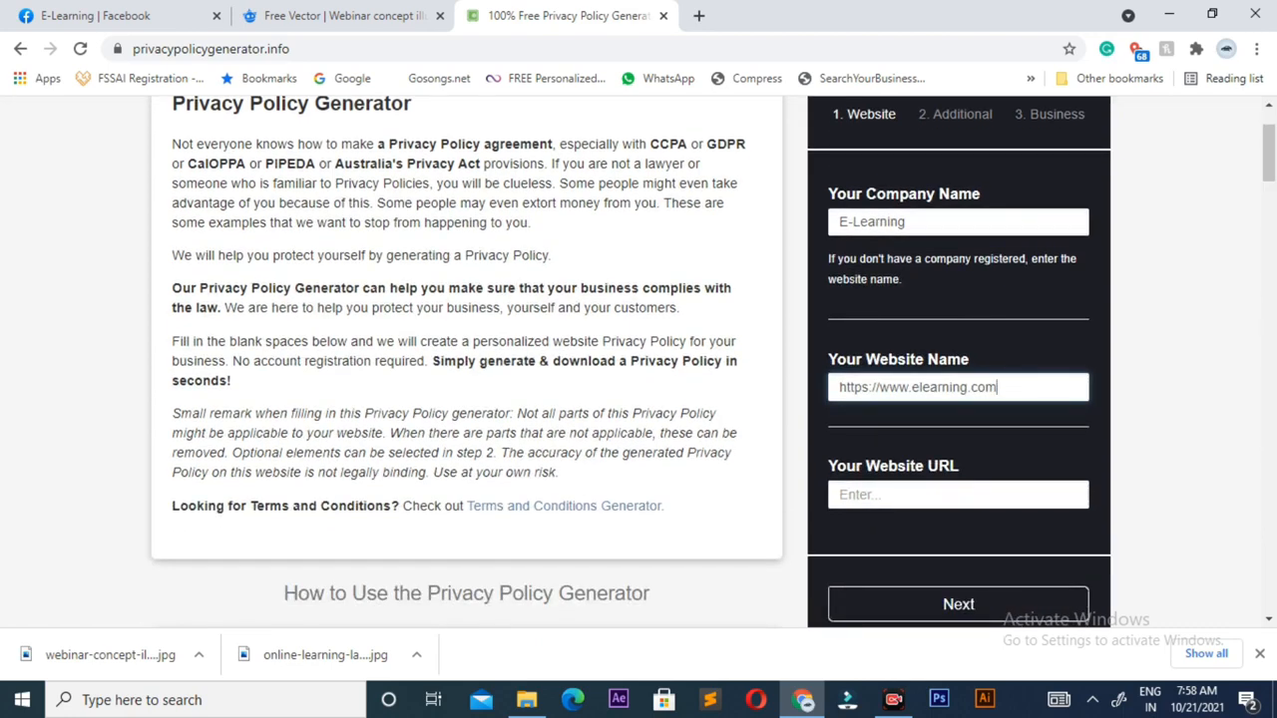
key("ctrl+a")
key("ctrl+x")
left_click(938, 495)
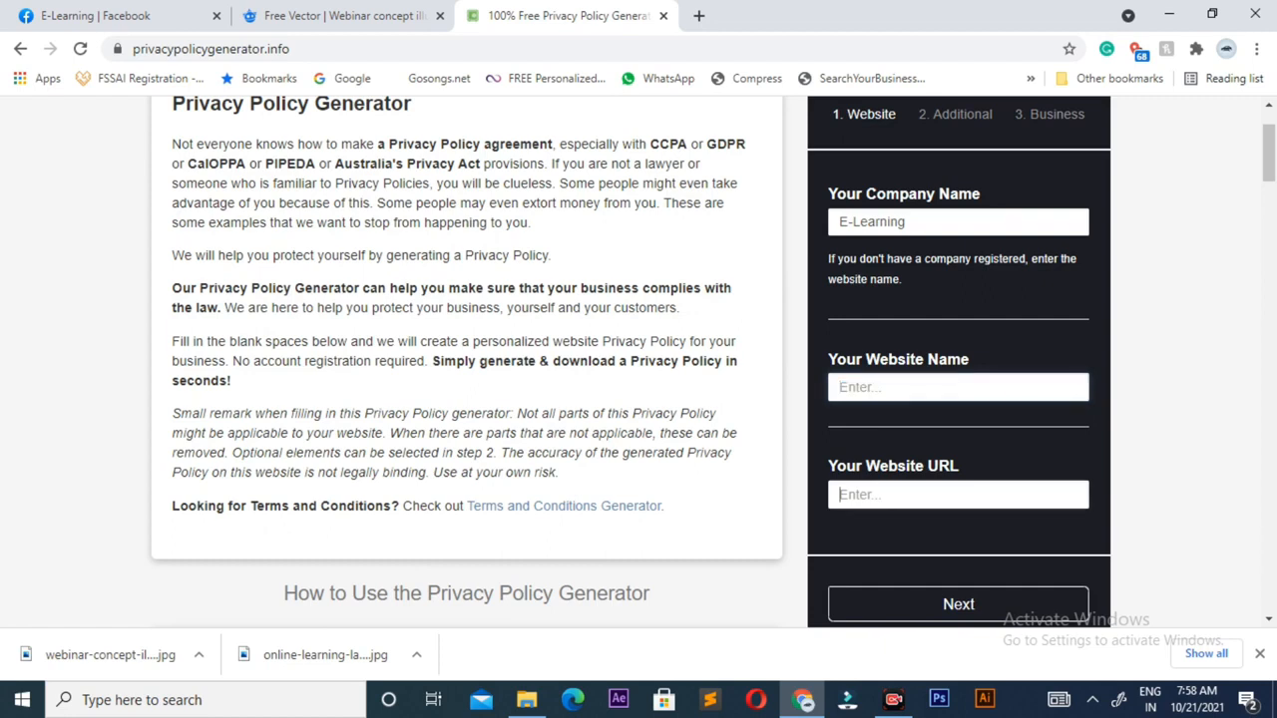
key("ctrl+v")
Enter E-Learning as the website name
left_click(938, 387)
type("E")
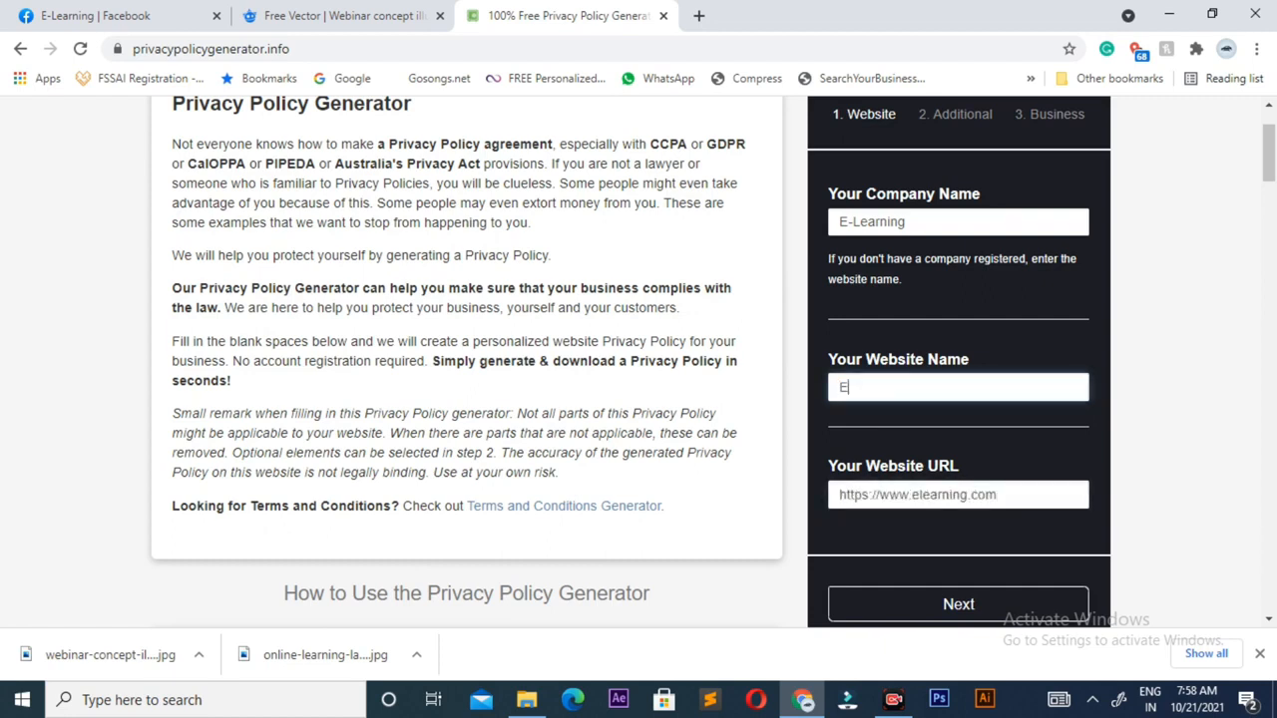
type("-Learning")
key("BackSpace")
key("BackSpace")
key("BackSpace")
key("BackSpace")
type("rning")
scroll(638, 362, "down", 1)
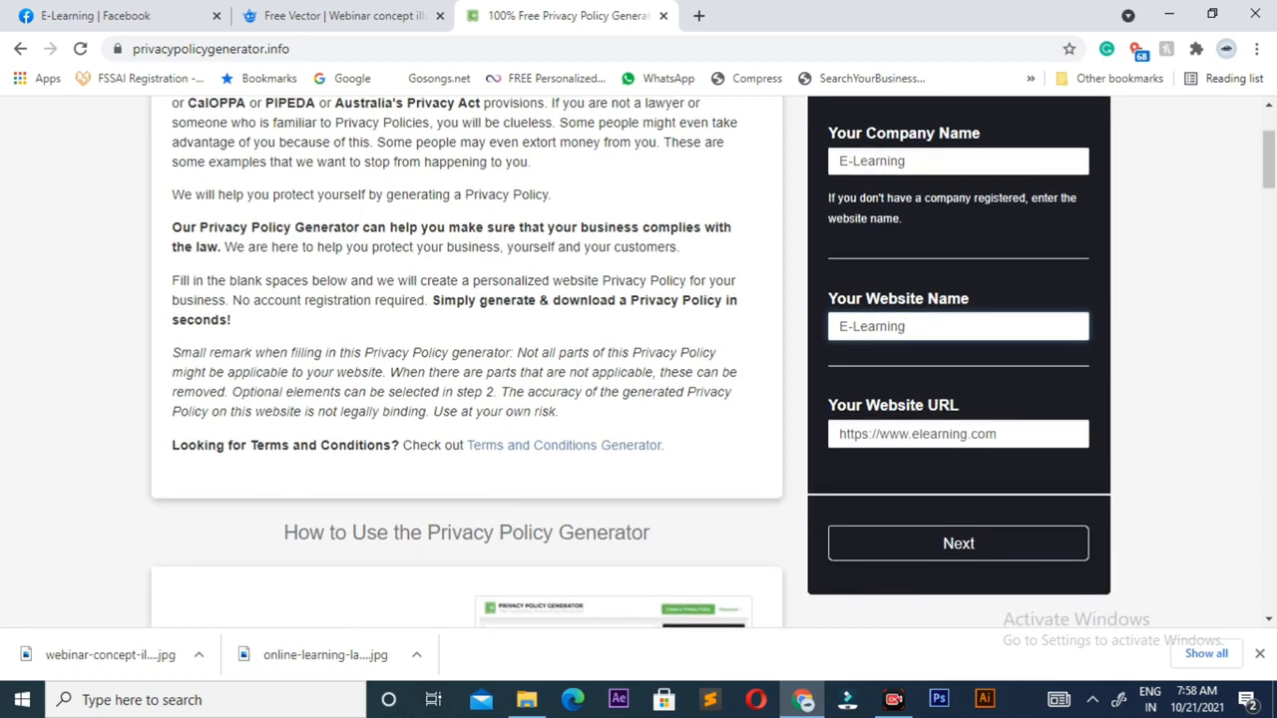
Answer Yes to cookies, Google AdSense and third-party advertising, then advance to Business
left_click(958, 544)
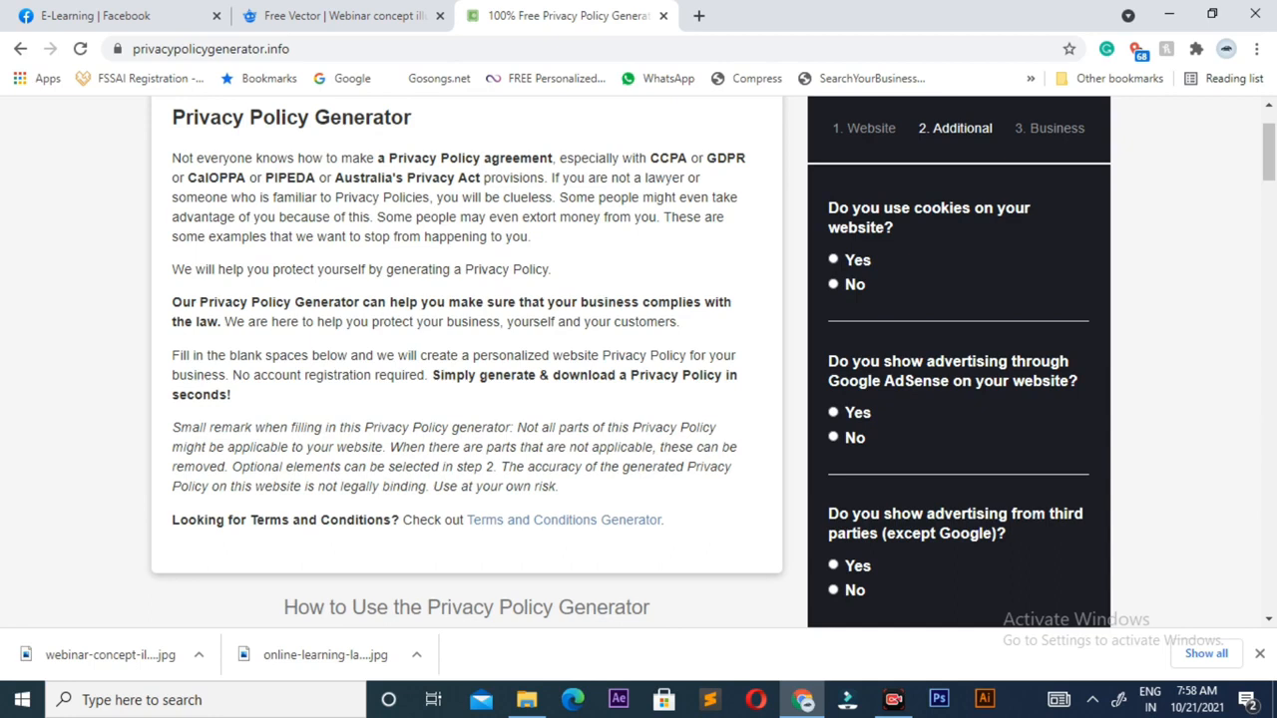
left_click(833, 259)
left_click(833, 412)
left_click(834, 565)
left_click_drag(1269, 153, 1269, 190)
left_click(958, 389)
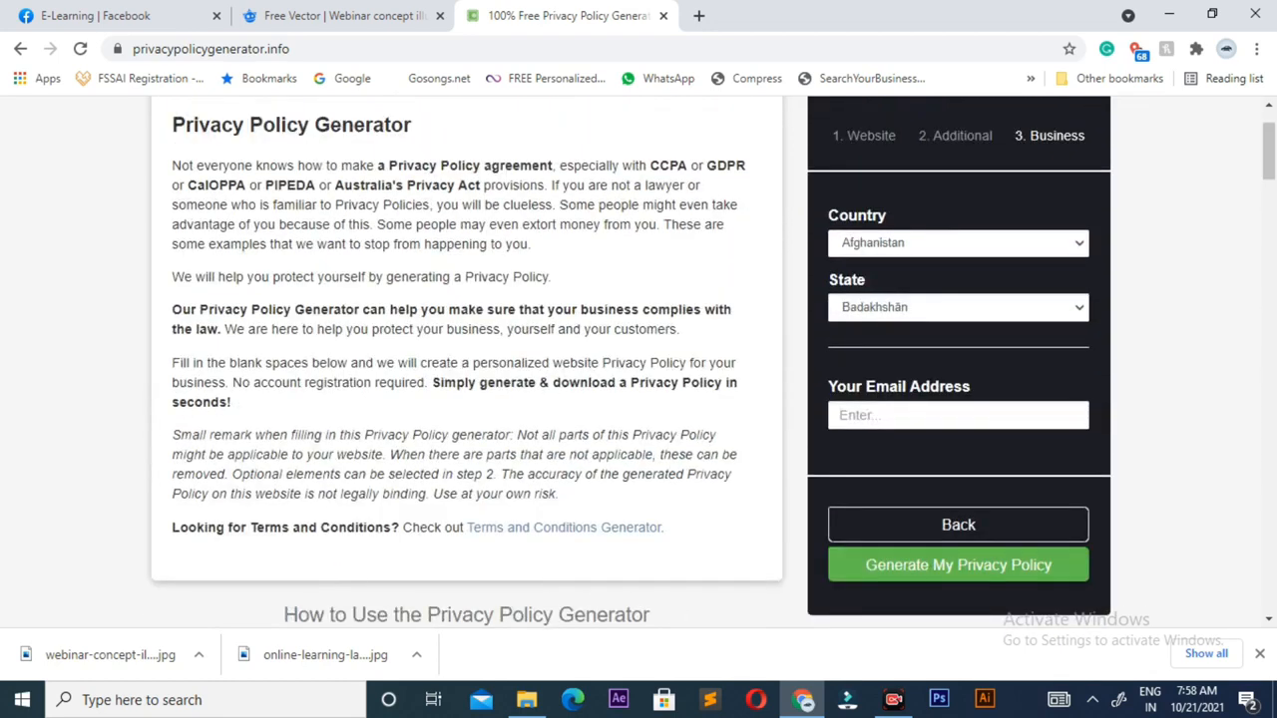
Choose India as the business country in the privacy policy generator
left_click(958, 243)
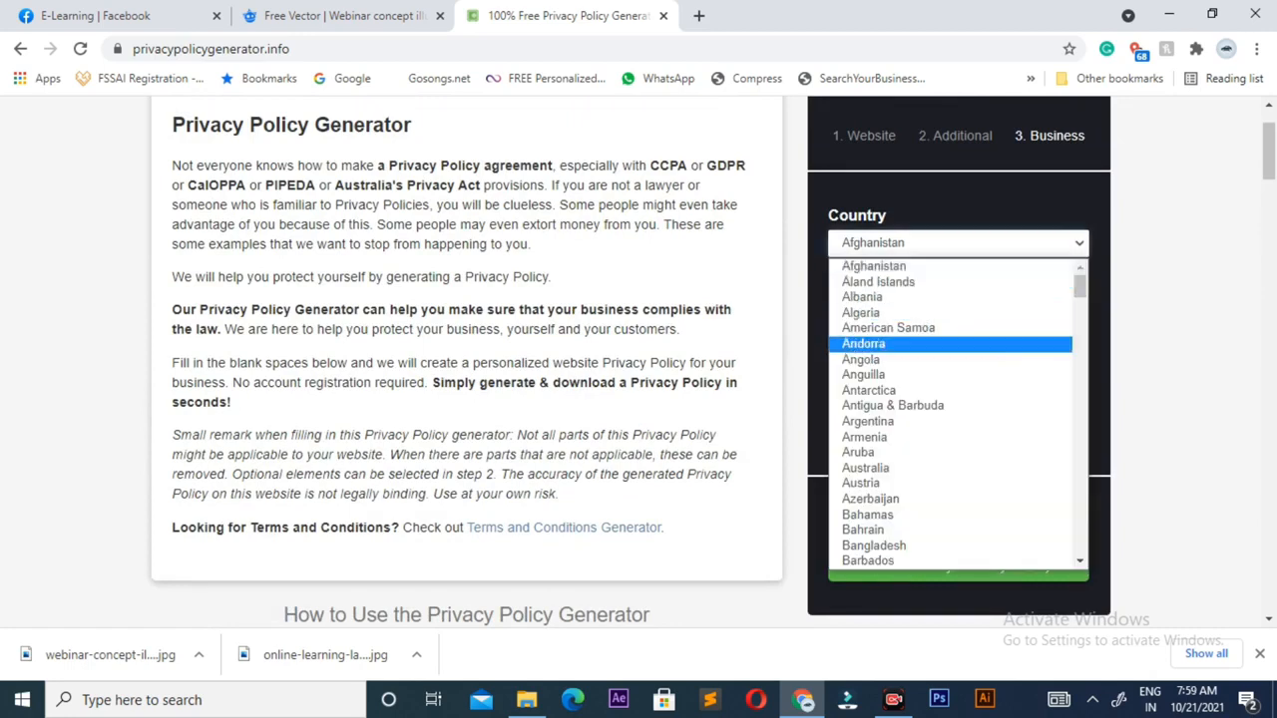
type("in")
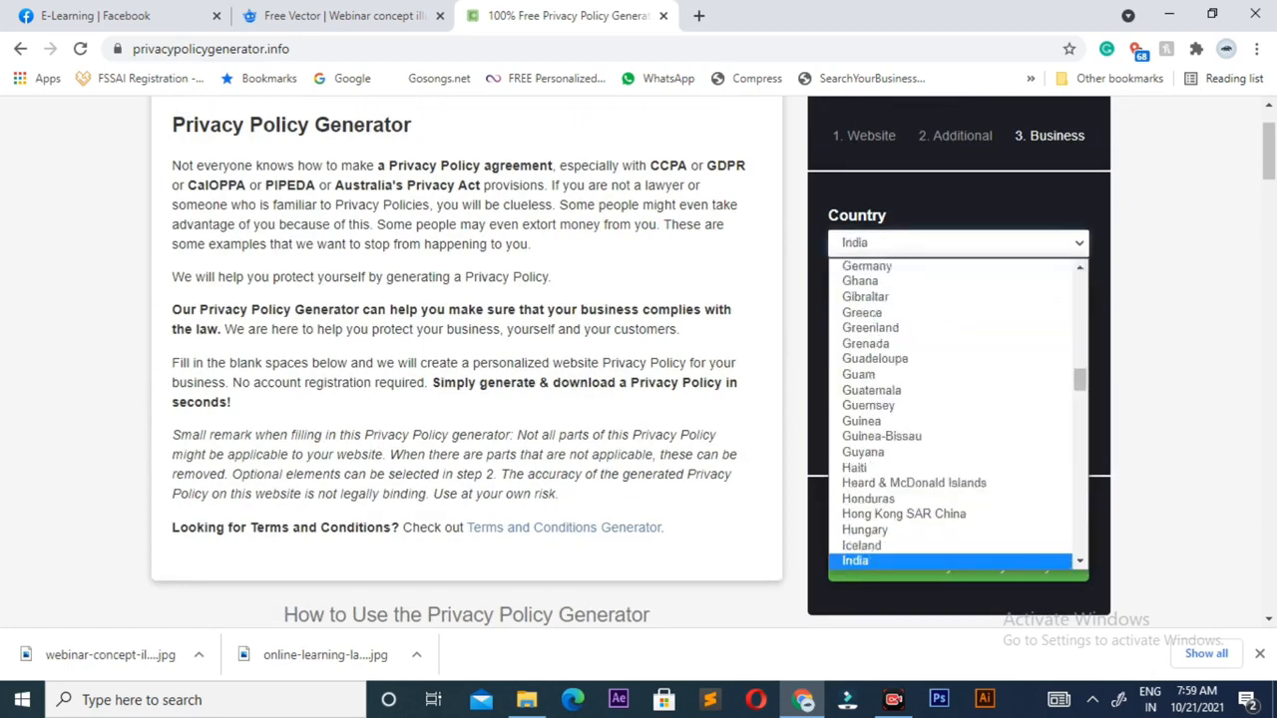
left_click(898, 560)
Select Maharashtra as the state
left_click(958, 307)
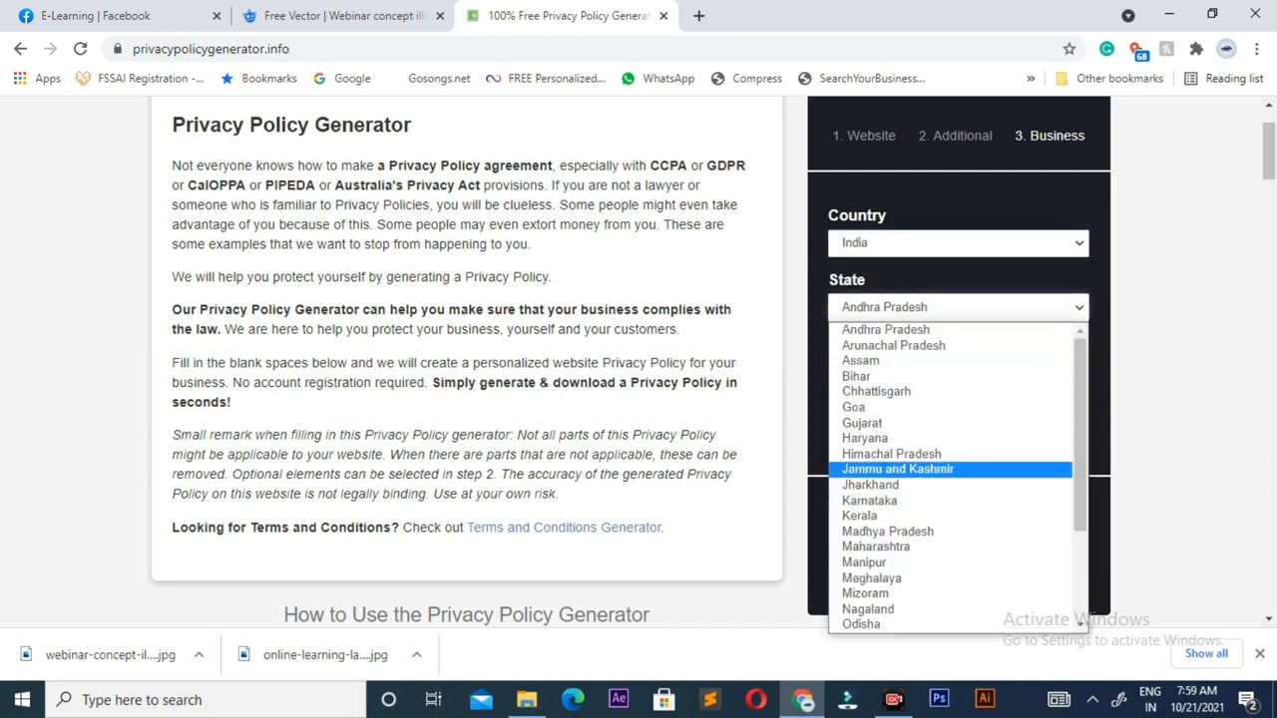
left_click(886, 330)
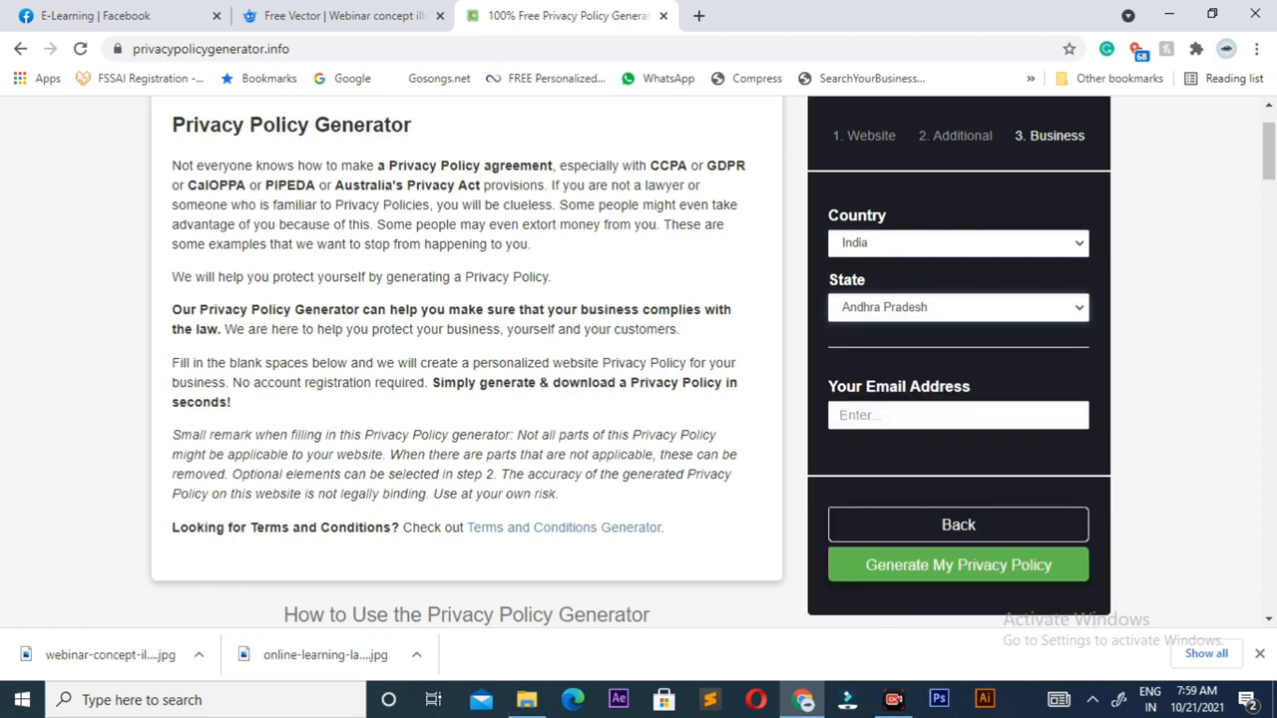
left_click(997, 307)
left_click_drag(1081, 393, 1081, 481)
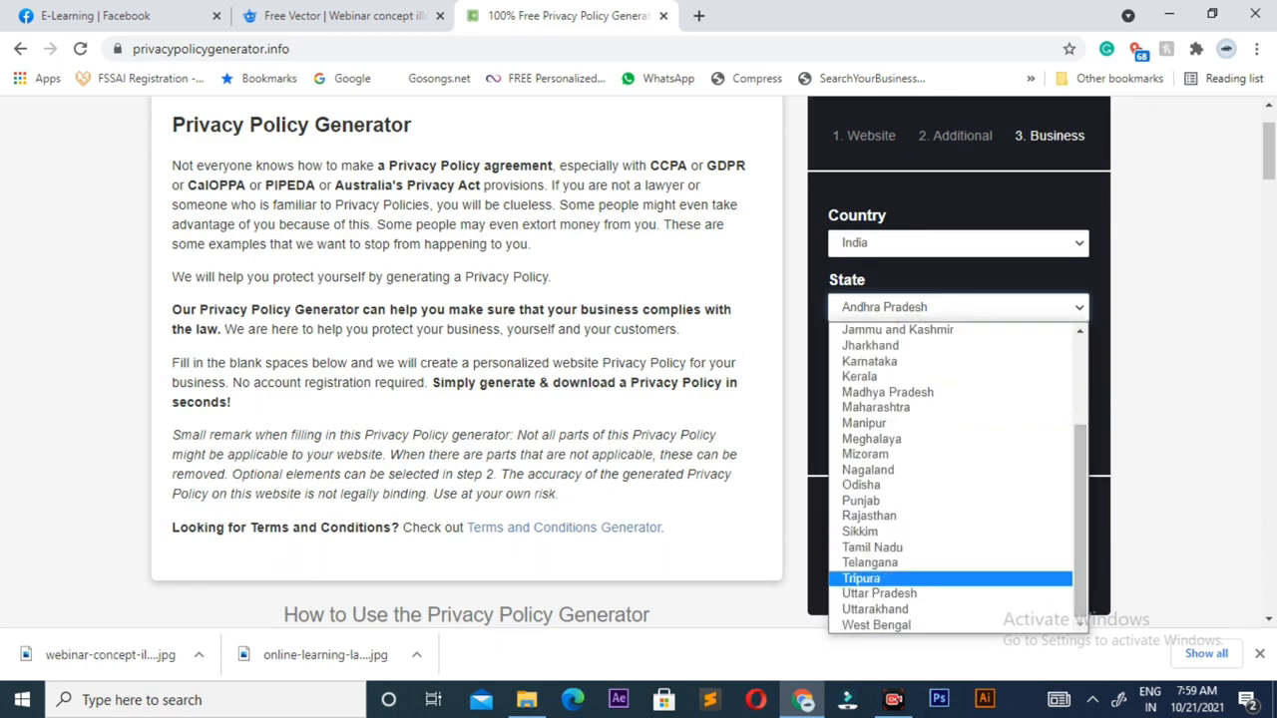
left_click(876, 607)
key("Up")
key("Up")
key("Up")
key("Up")
key("Up")
key("Up")
key("Up")
key("Up")
key("Up")
key("Up")
key("Up")
key("Up")
key("Up")
key("Up")
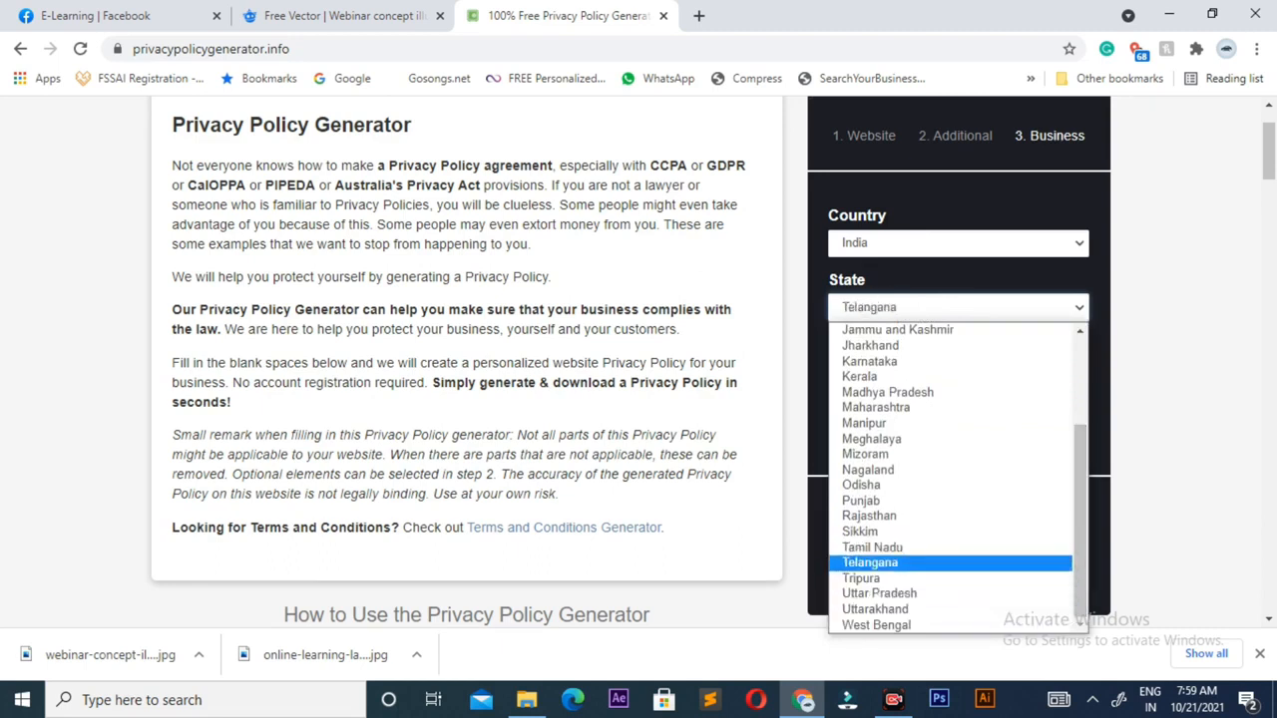
key("Up")
key("Up")
key("Up")
key("Up")
key("Up")
key("Up")
key("Up")
key("Up")
key("Up")
key("Up")
key("Up")
key("Up")
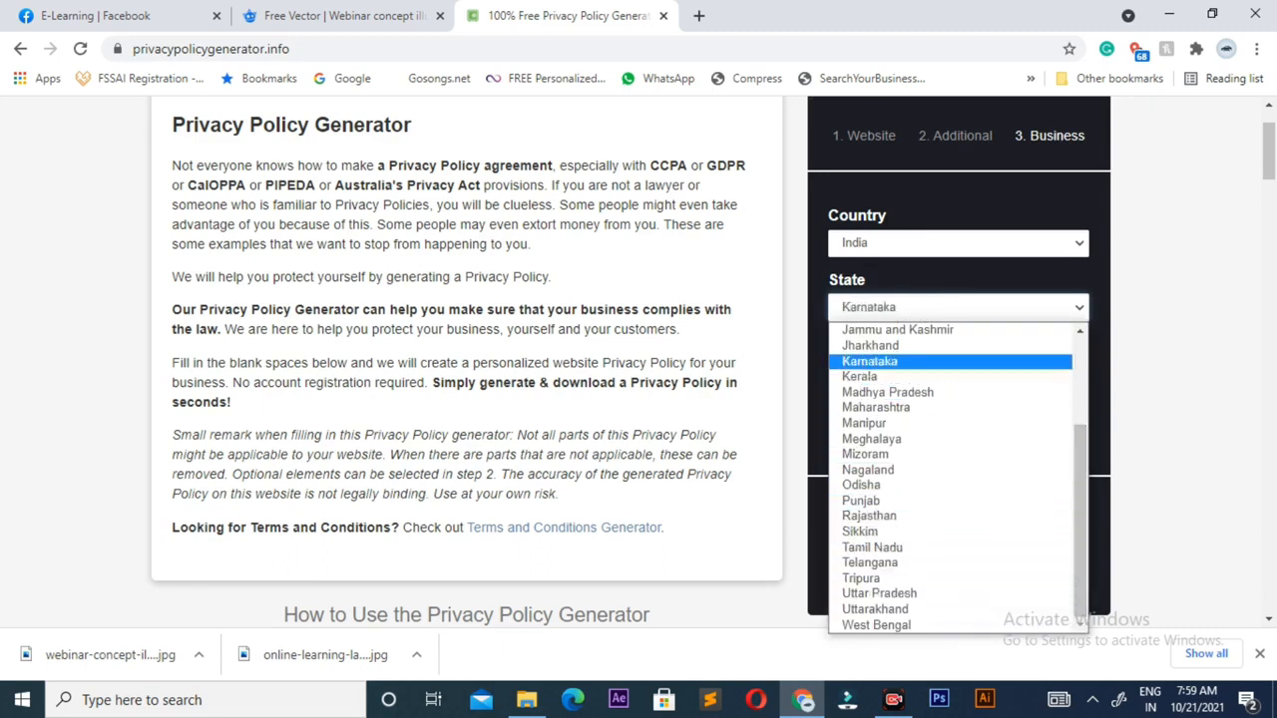
key("Down")
key("Down")
key("Down")
key("Down")
key("Down")
key("Down")
key("Down")
key("Down")
key("Down")
key("Down")
key("Down")
key("Down")
key("Down")
key("Down")
key("Down")
key("Down")
key("Down")
key("Down")
key("Down")
key("Down")
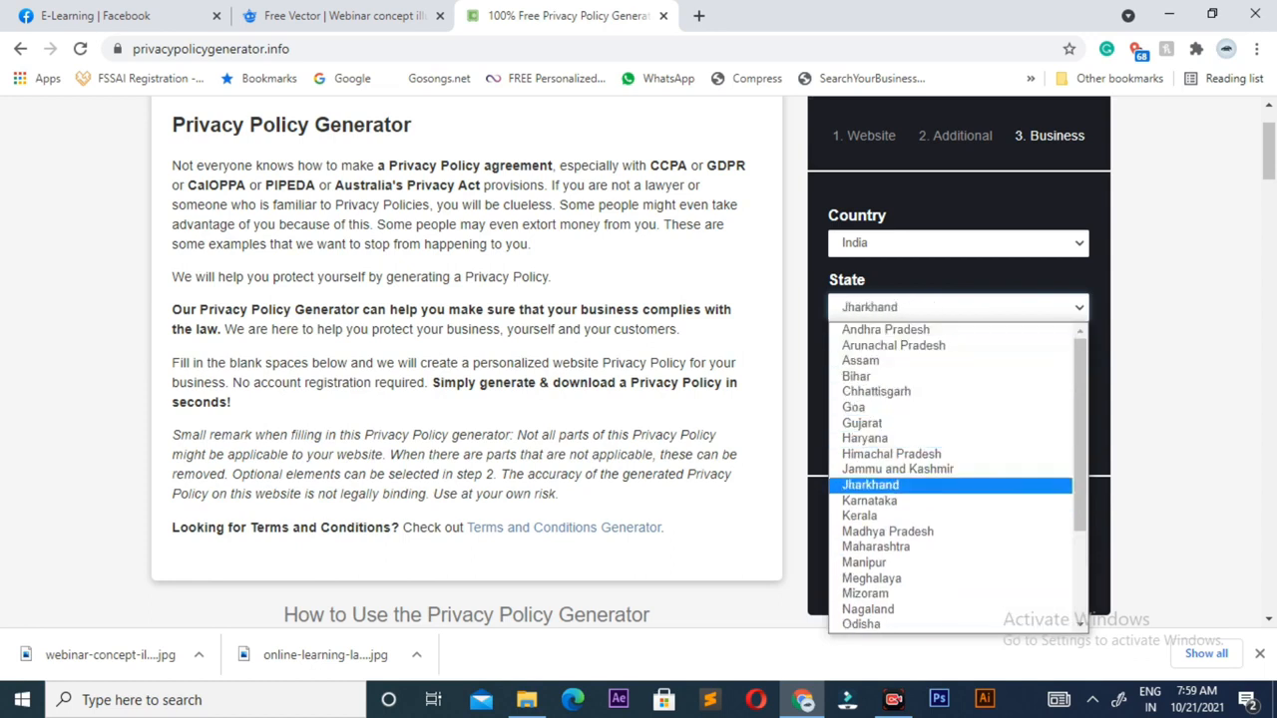
key("Up")
key("Up")
key("Up")
key("Up")
key("Up")
key("Up")
key("Up")
key("Up")
key("Up")
key("Up")
key("Up")
key("Up")
key("Up")
key("Up")
key("Up")
key("Up")
key("Up")
key("Up")
key("Up")
key("Up")
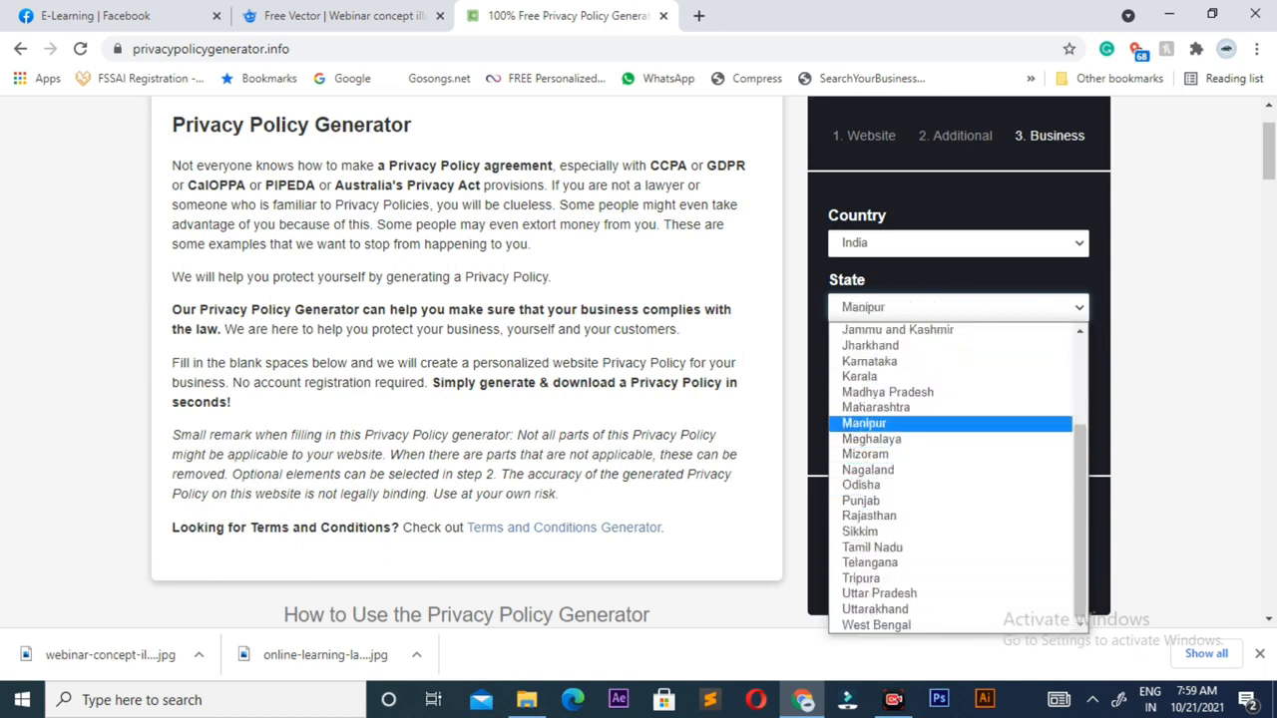
key("Up")
key("Up")
key("Up")
key("Up")
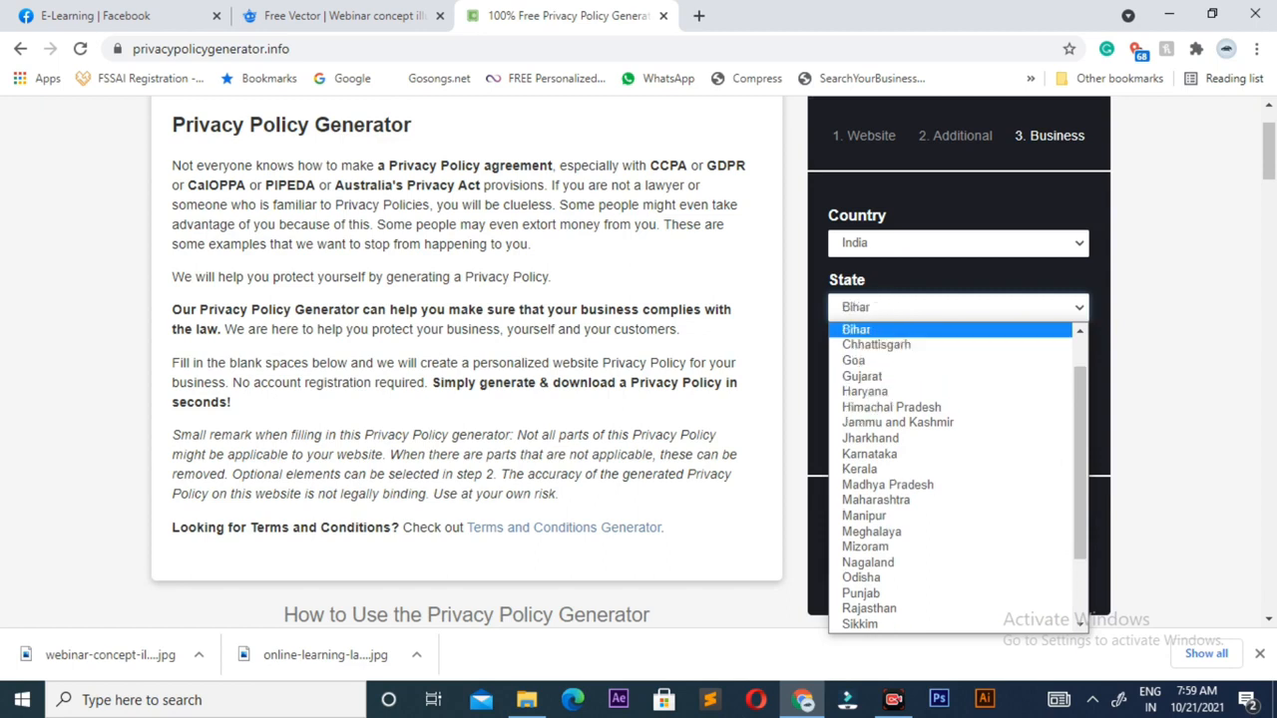
key("Down")
key("Down")
key("Down")
key("Down")
key("Down")
key("Down")
key("Down")
key("Down")
key("Down")
key("Down")
key("Down")
key("Down")
key("Down")
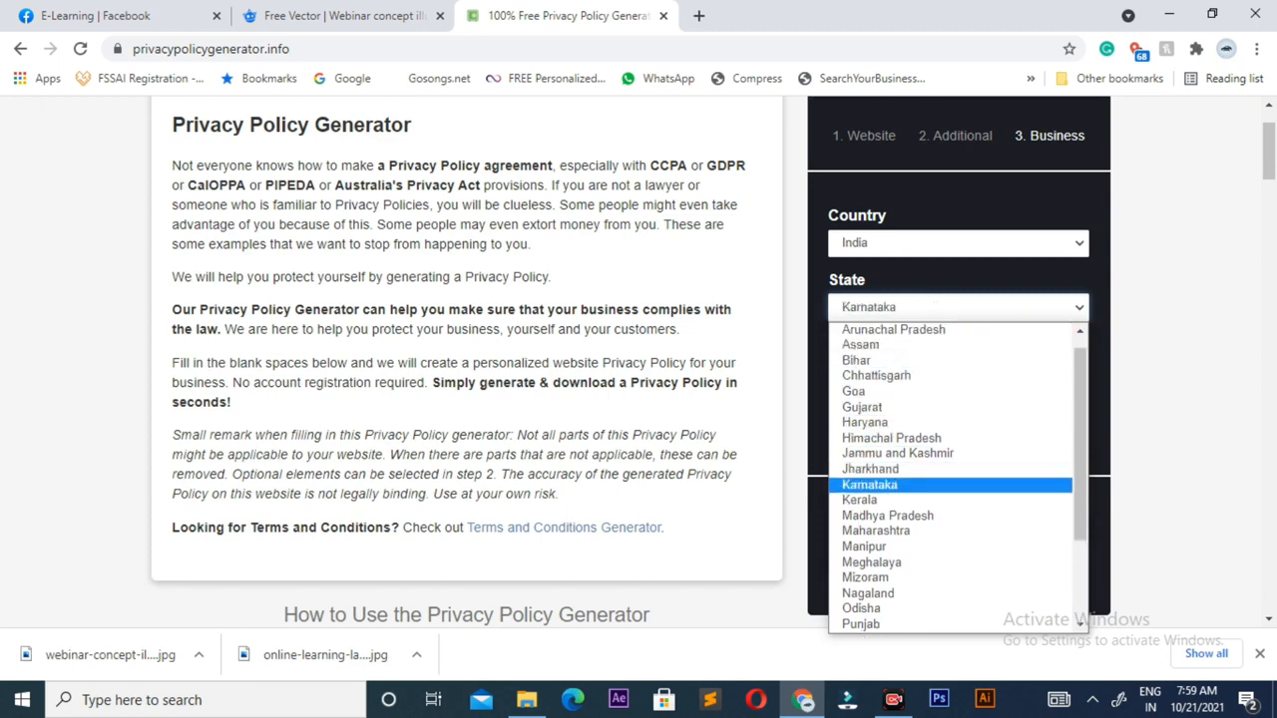
key("Return")
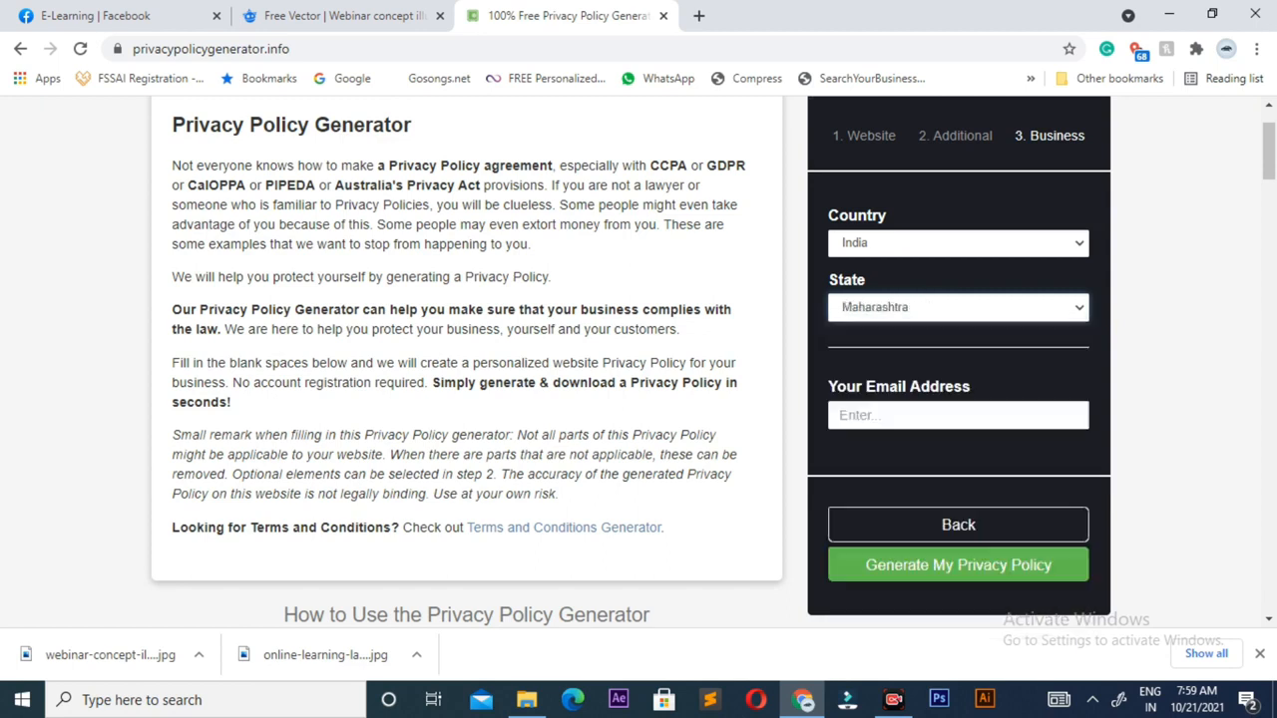
Enter the contact e-mail address and generate the E-Learning privacy policy
key("Tab")
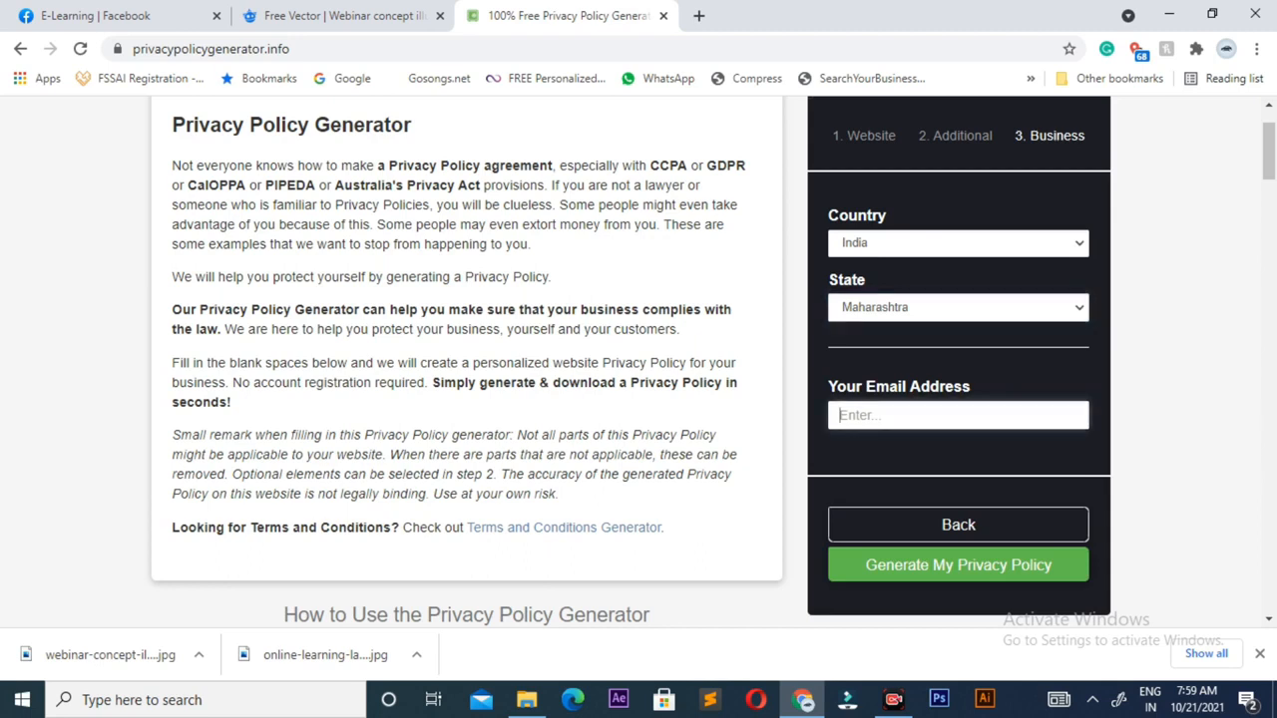
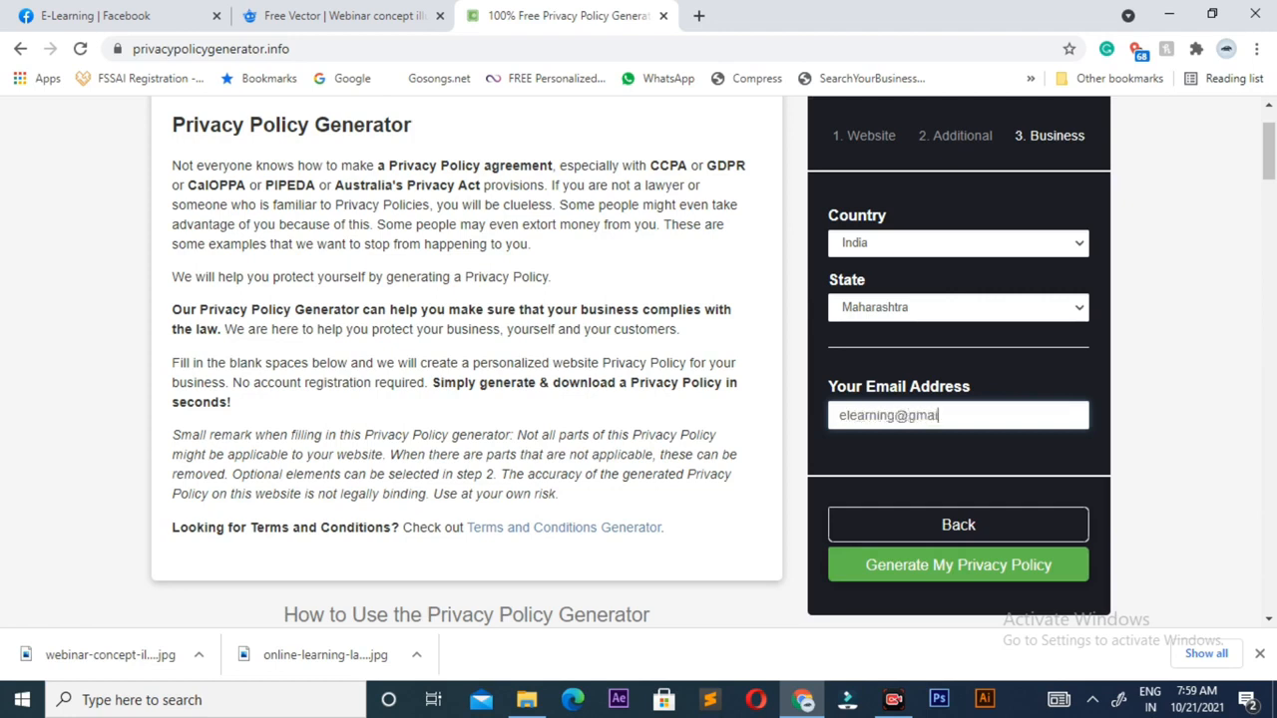
type("l.com")
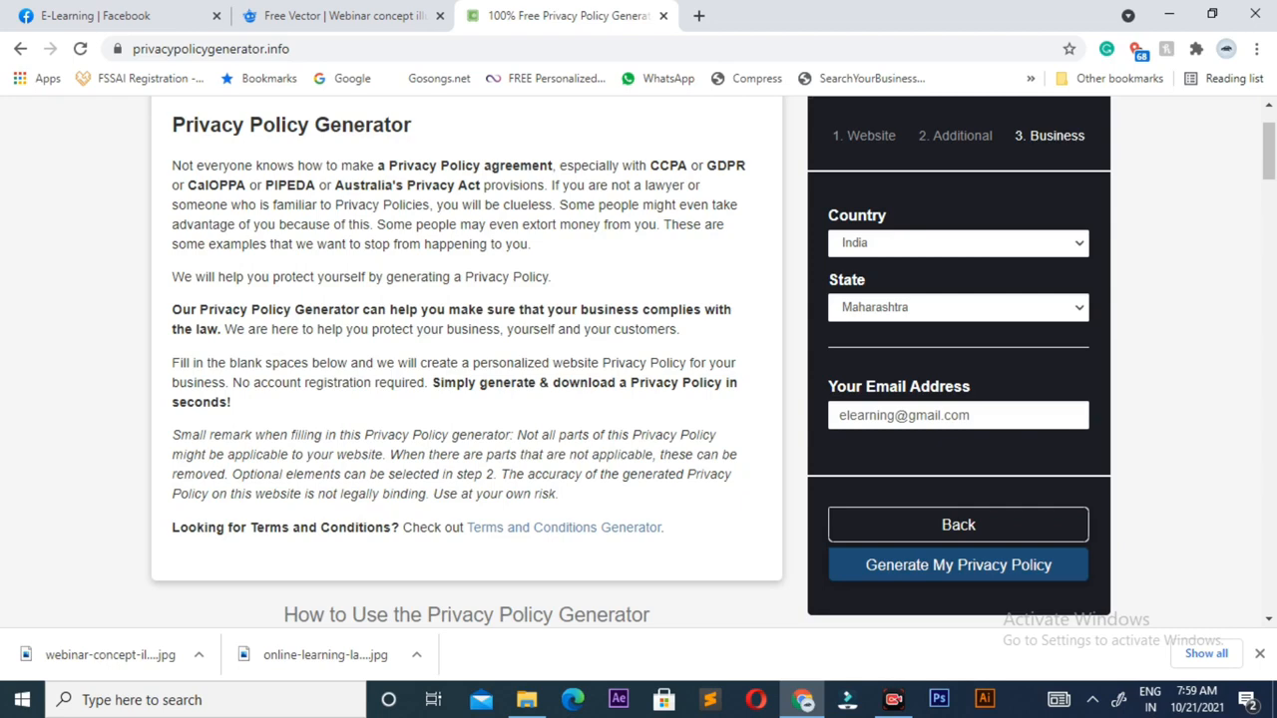
left_click(958, 564)
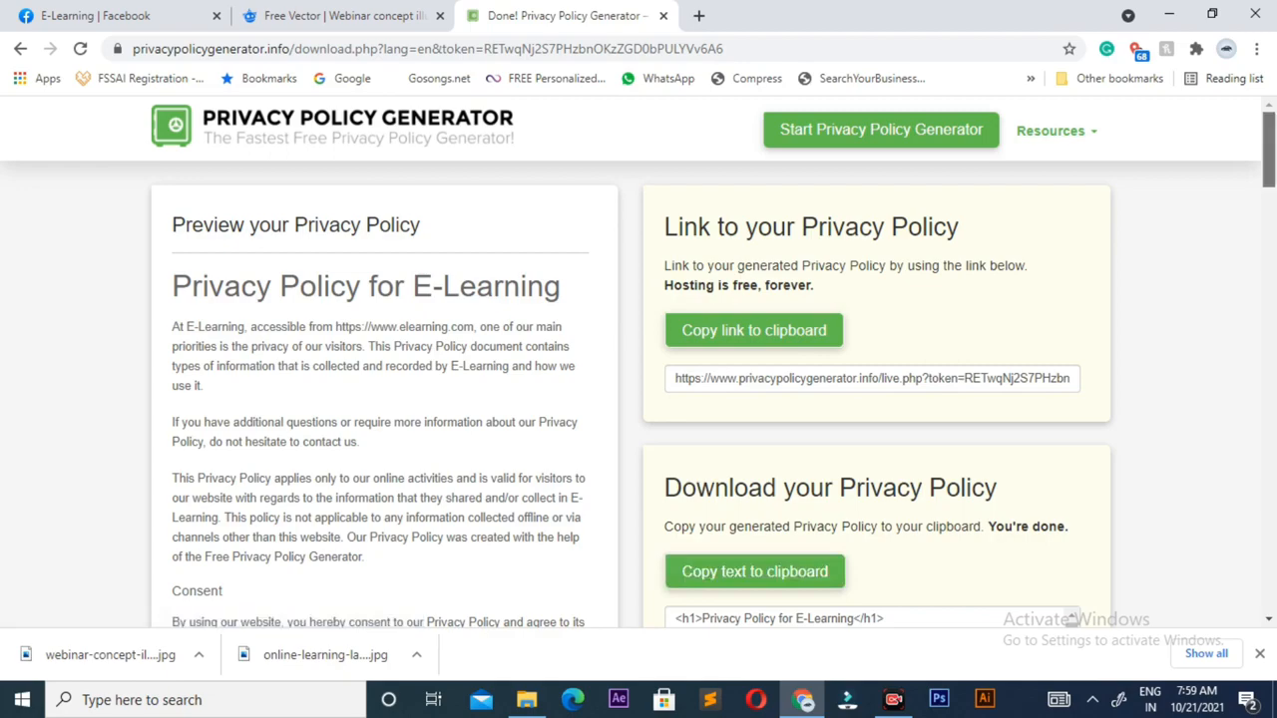
Copy the hosted policy link, load it in a new tab to verify, then return
mouse_move(1269, 150)
left_mouse_down()
mouse_move(1270, 272)
mouse_move(1269, 161)
left_mouse_up()
left_click(754, 244)
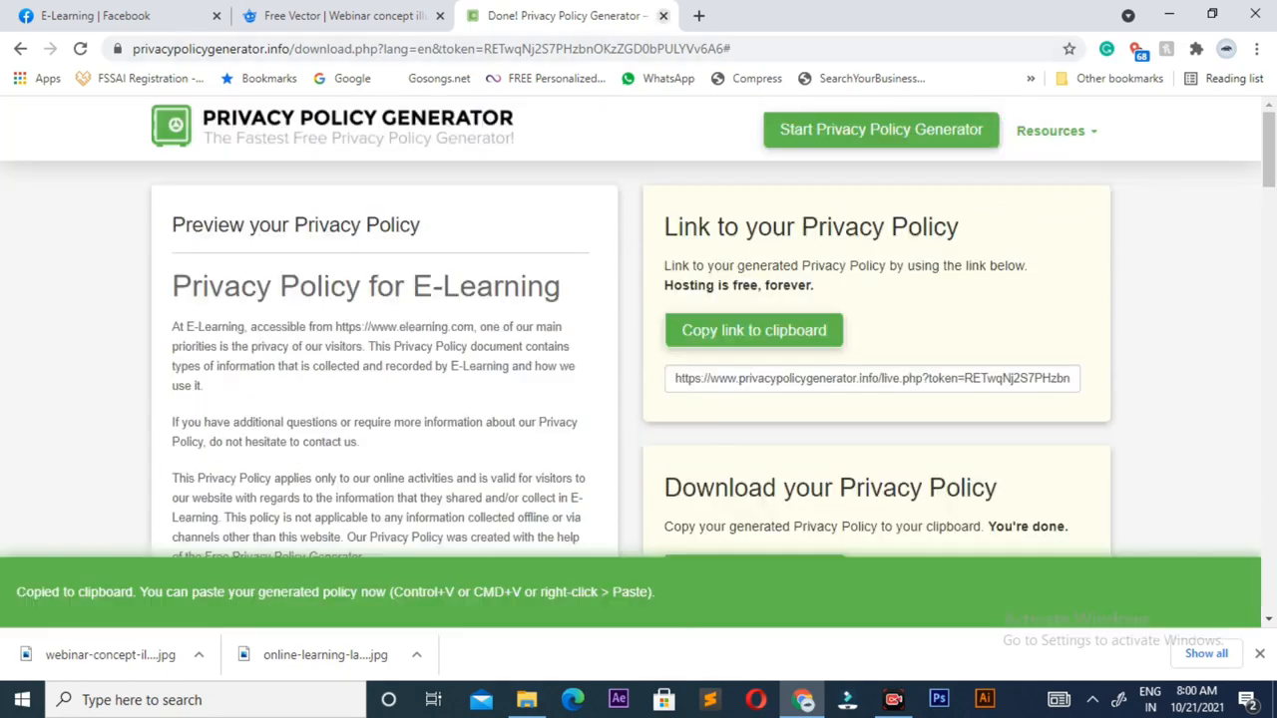
left_click(698, 15)
key("ctrl+v")
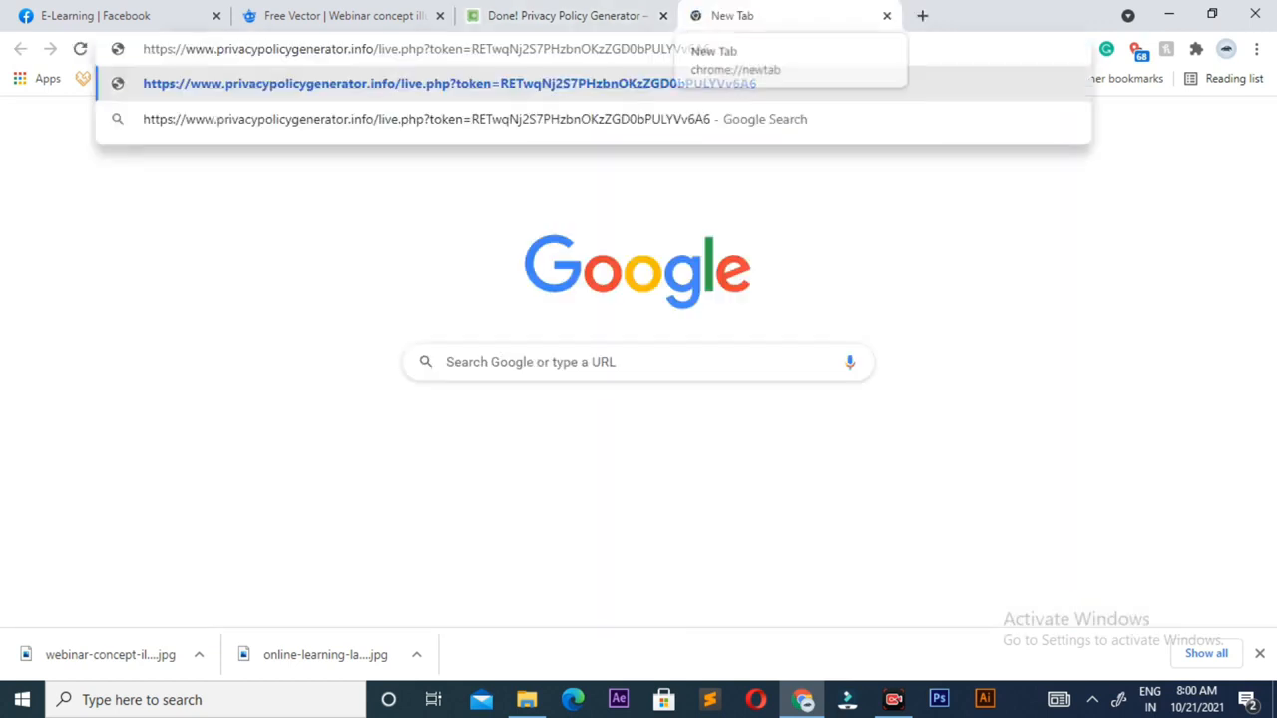
key("Return")
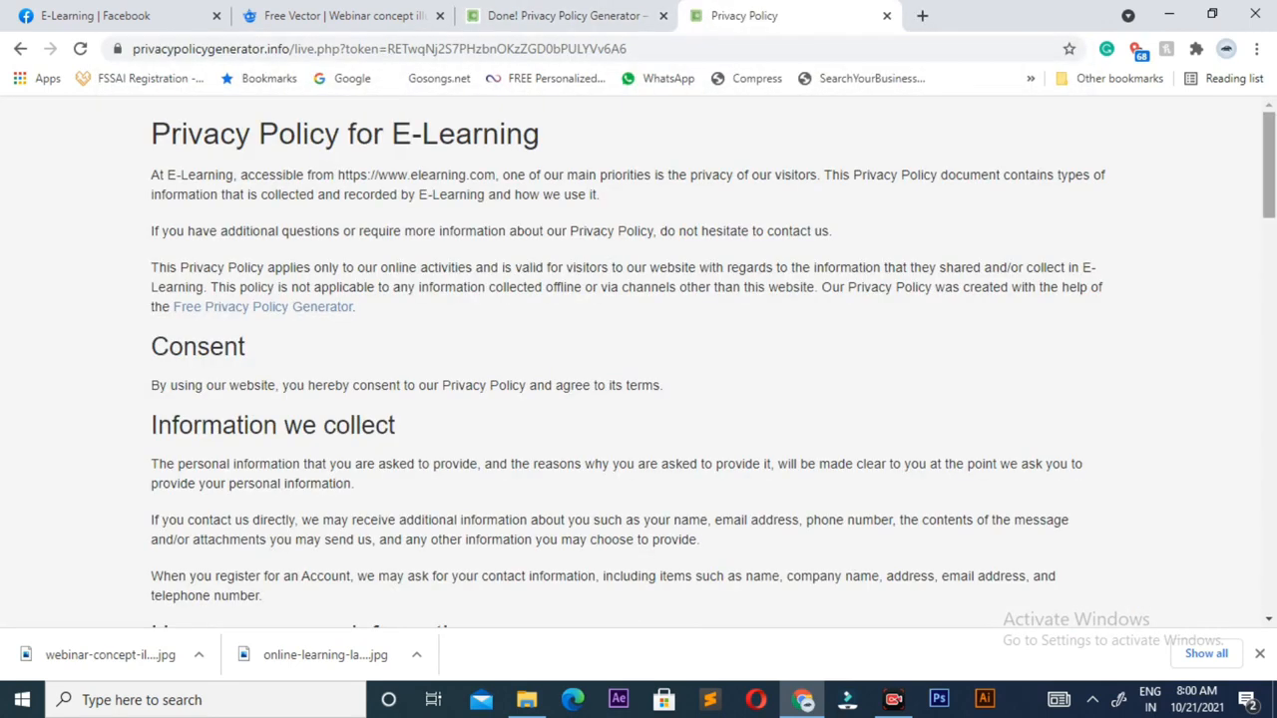
mouse_move(1269, 164)
left_mouse_down()
mouse_move(1269, 534)
mouse_move(1269, 164)
left_mouse_up()
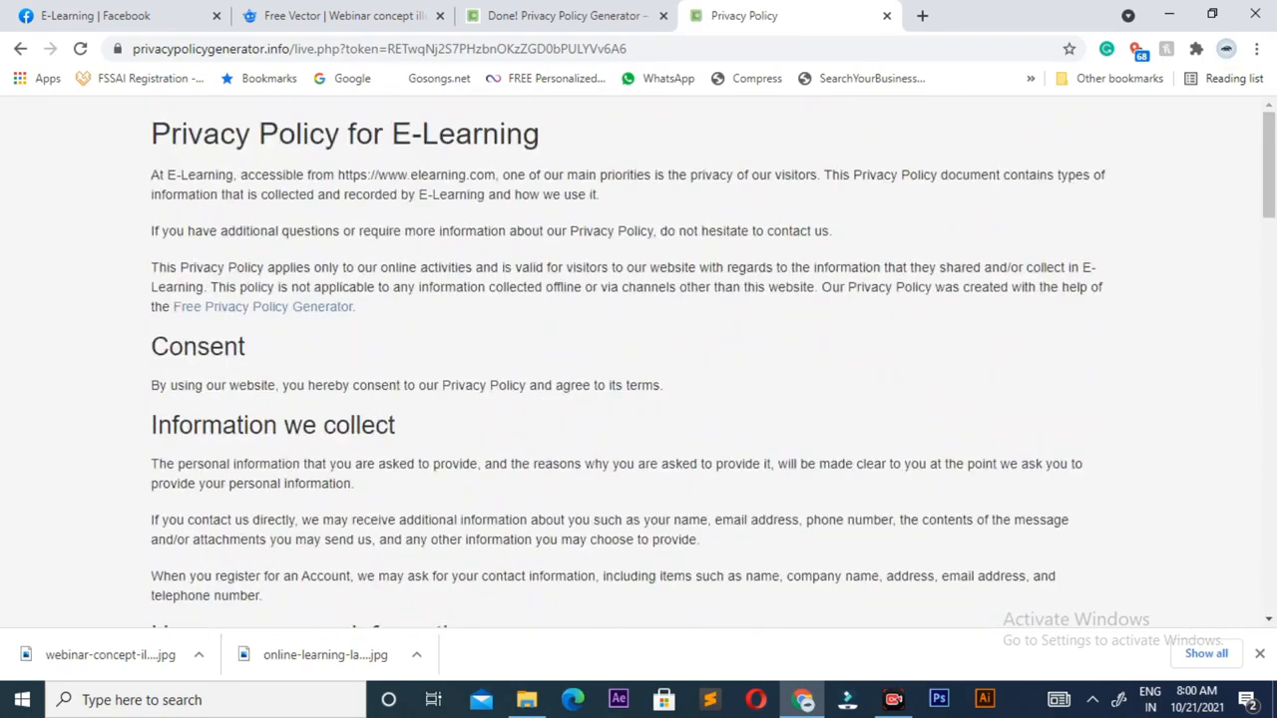
left_click(579, 15)
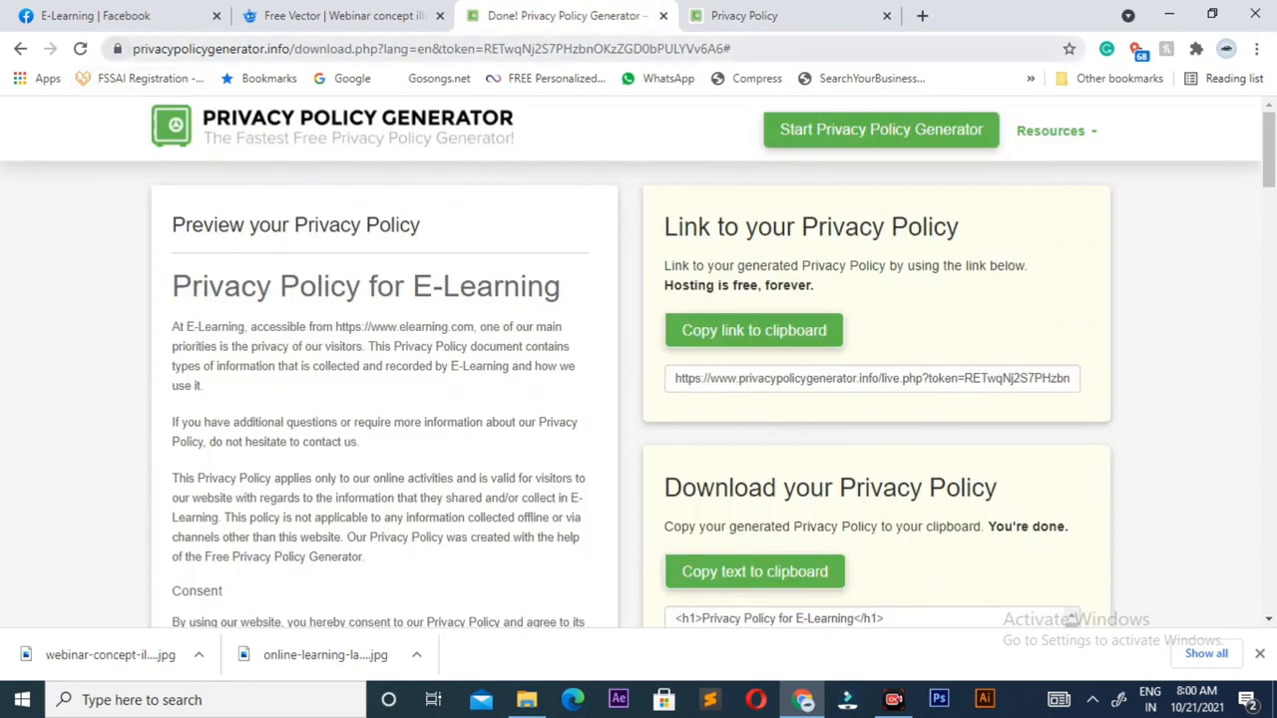
Paste the copied hosted policy link into the page's Privacy Policy field
left_click(119, 15)
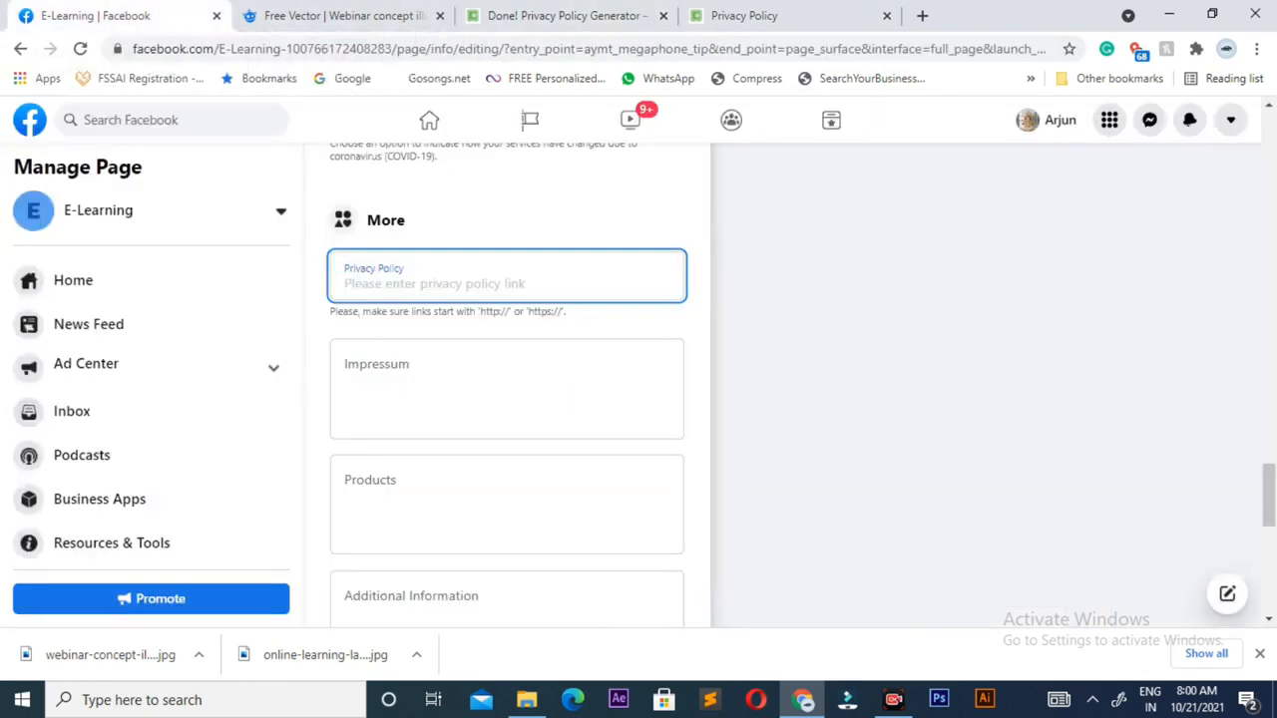
key("ctrl+v")
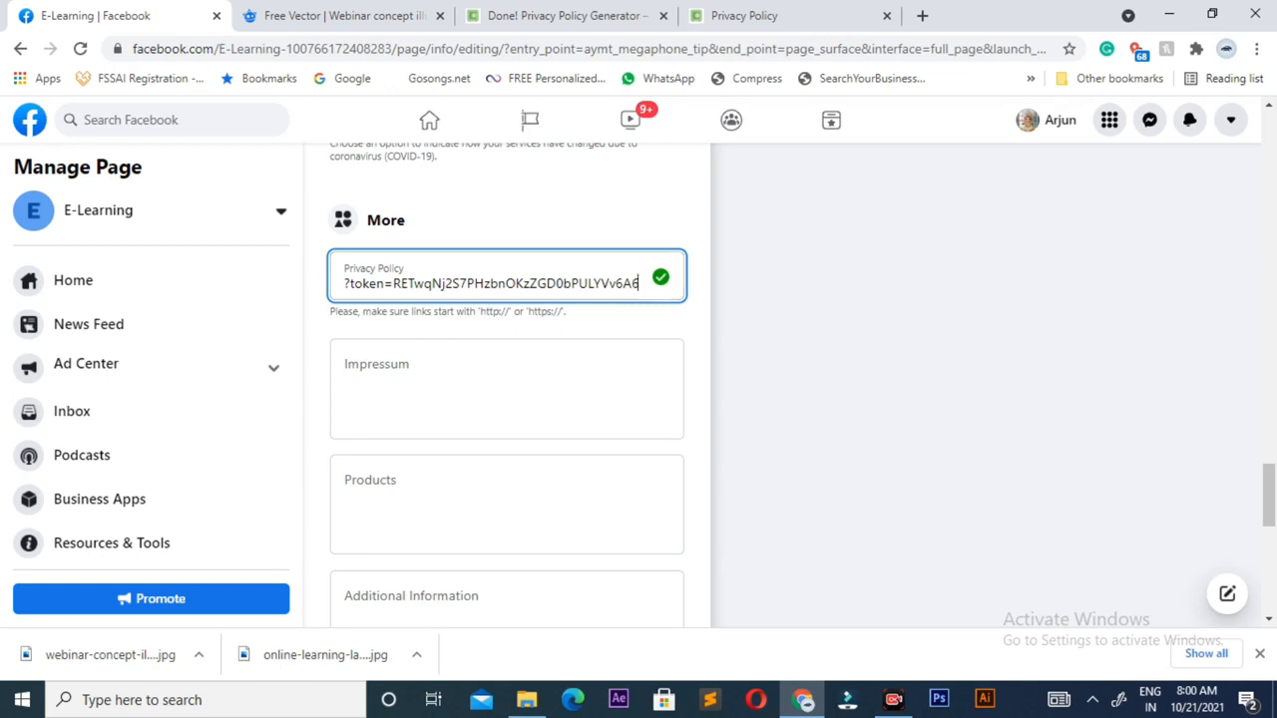
left_click(743, 15)
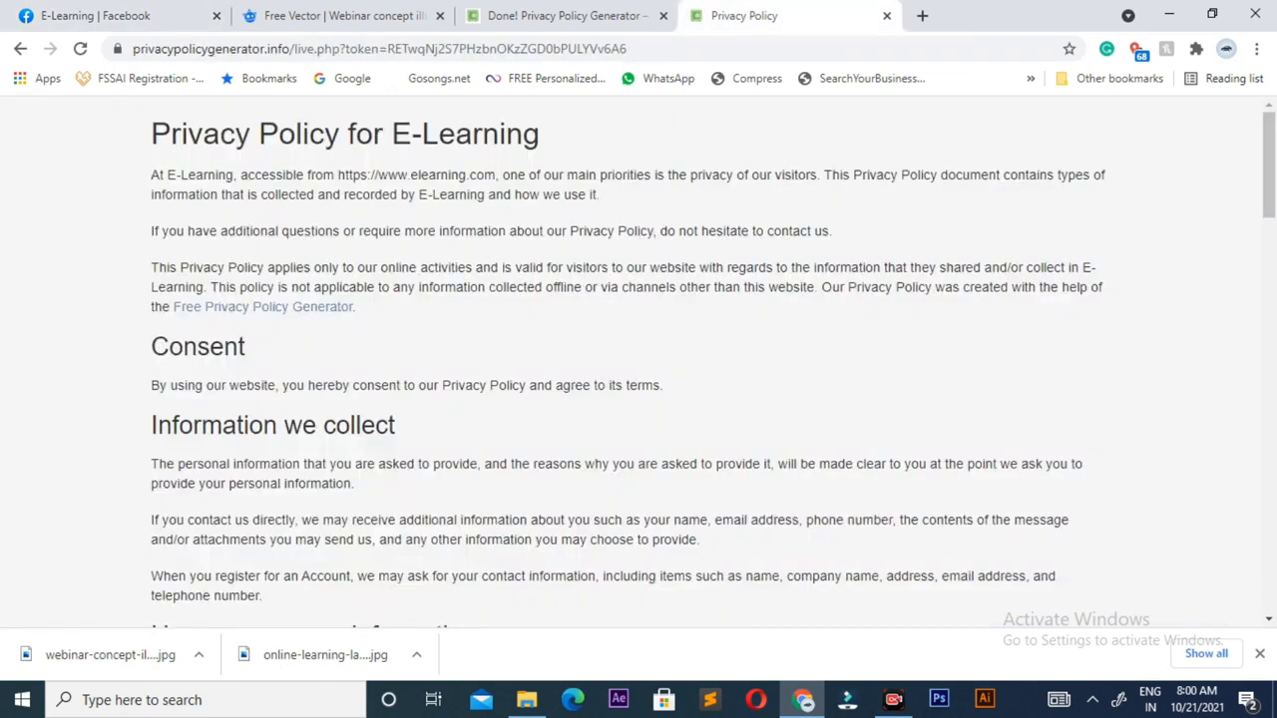
left_click(95, 15)
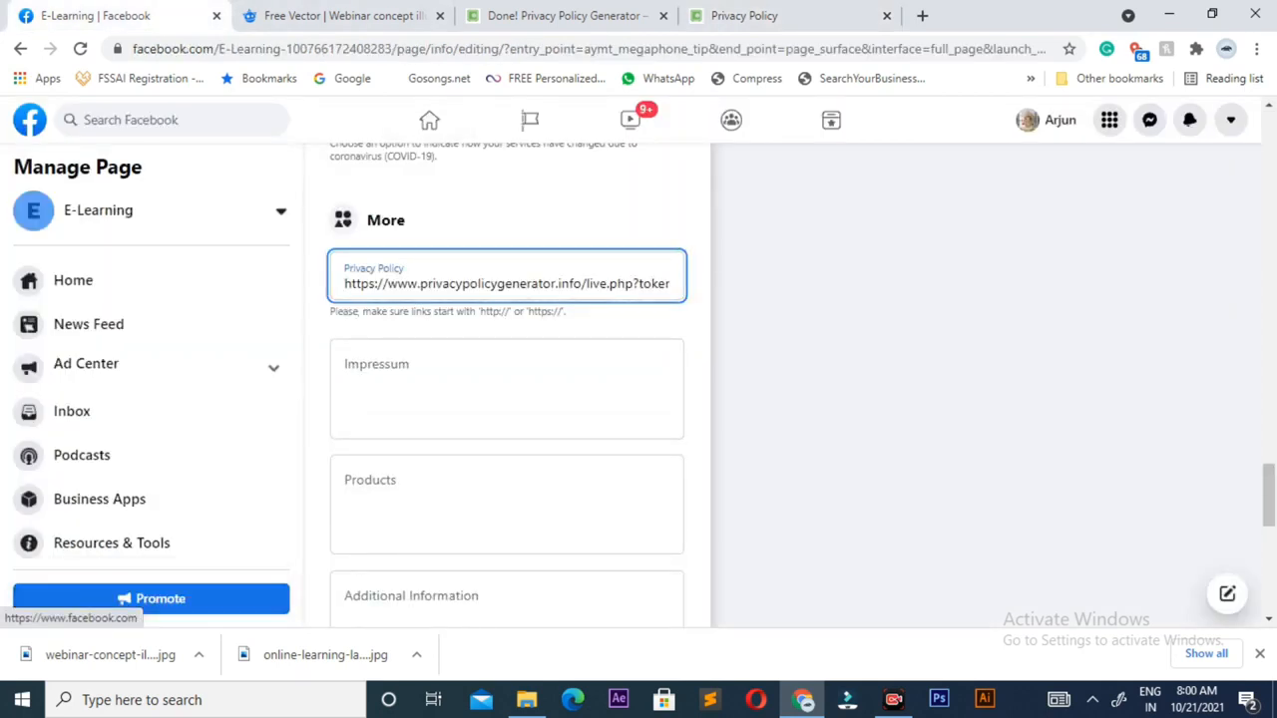
scroll(798, 380, "down", 2)
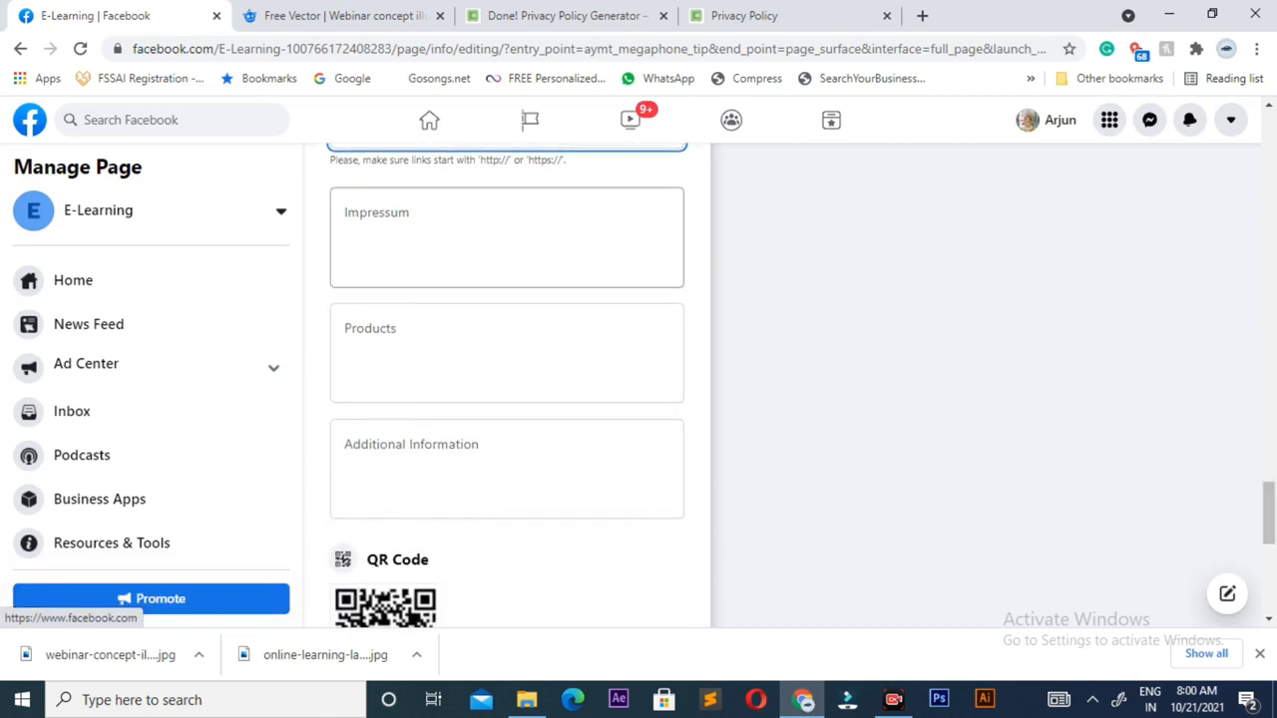
Preview the page's QR code, then set the price range to Not Applicable
left_click(439, 349)
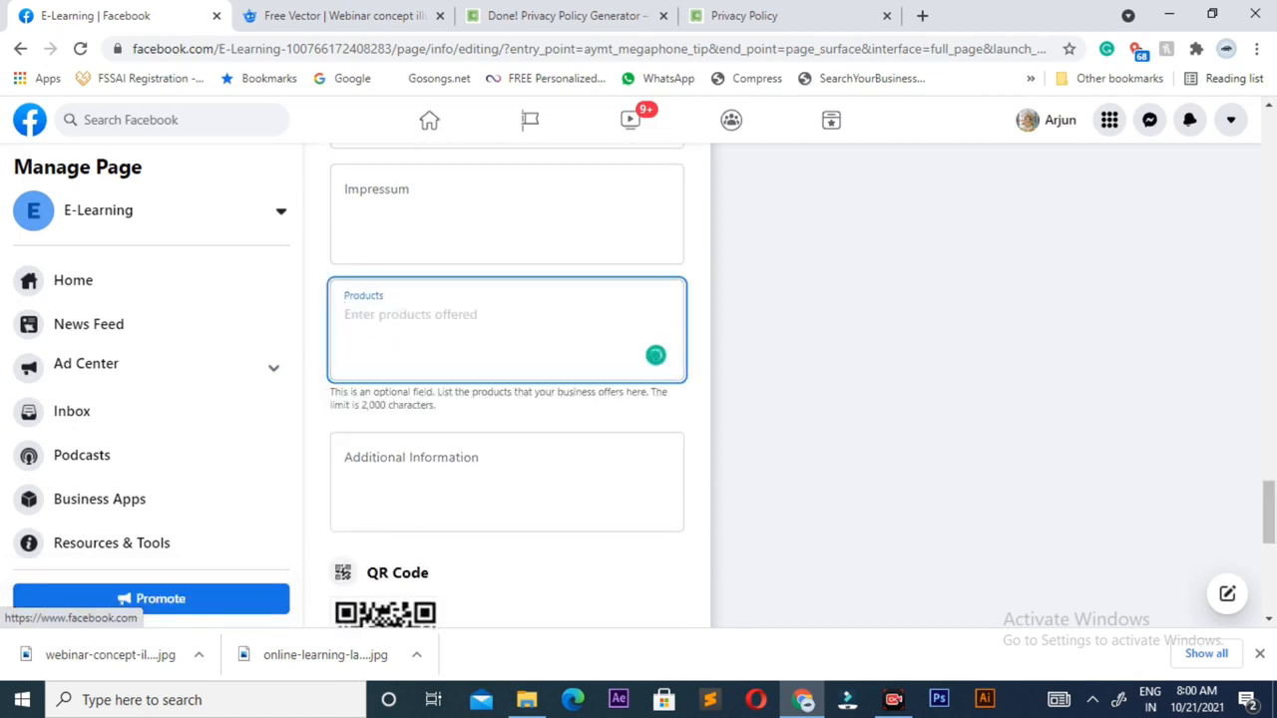
left_click(439, 471)
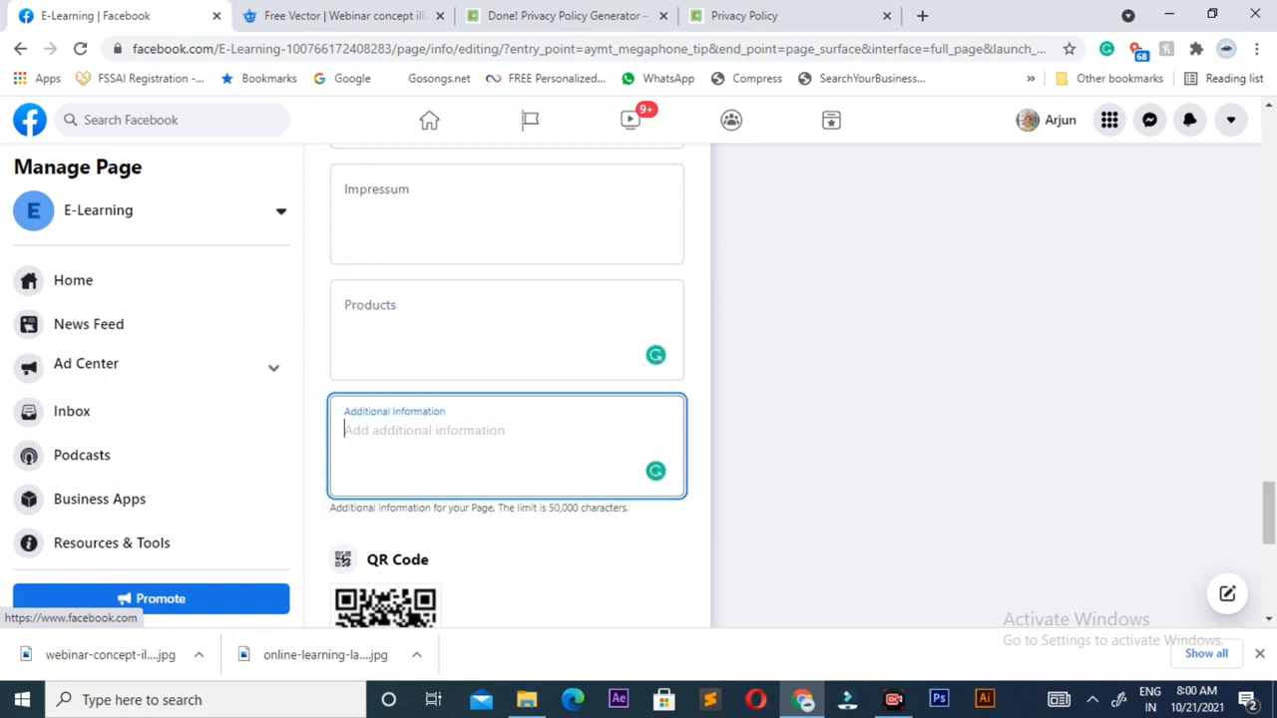
scroll(507, 400, "down", 4)
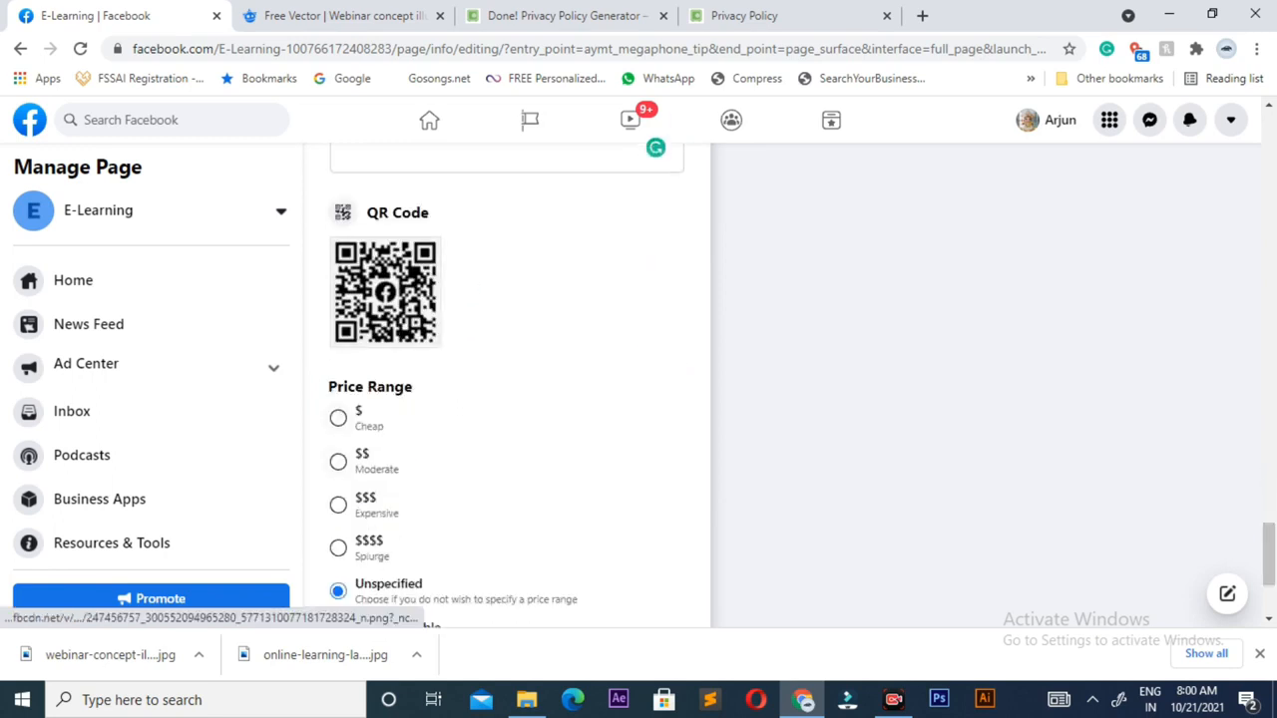
left_click(385, 291)
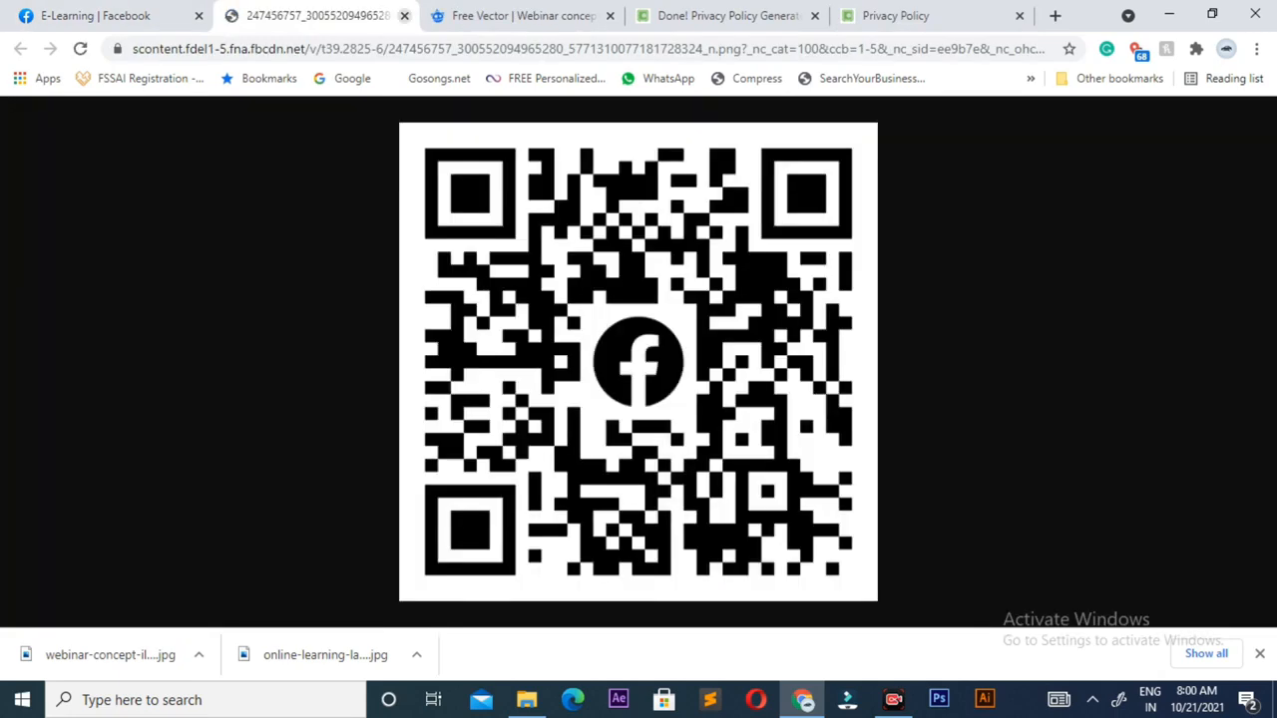
left_click(404, 15)
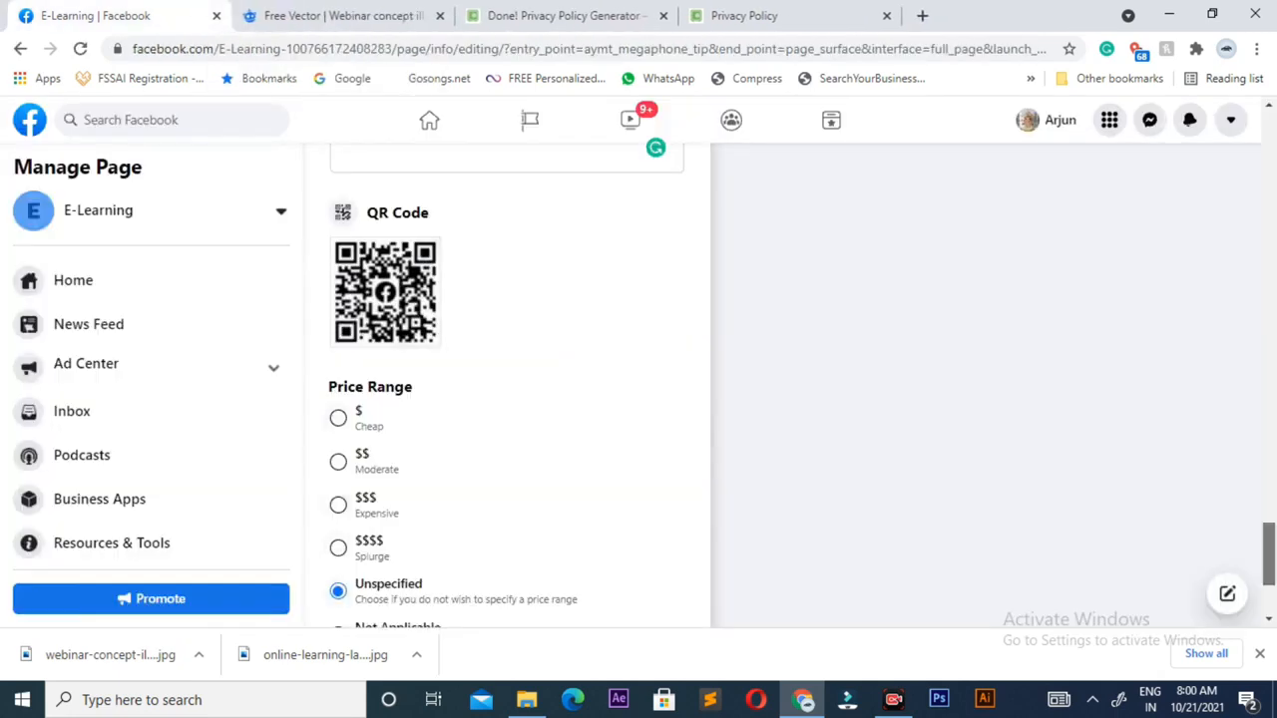
scroll(385, 180, "down", 1)
left_click(338, 501)
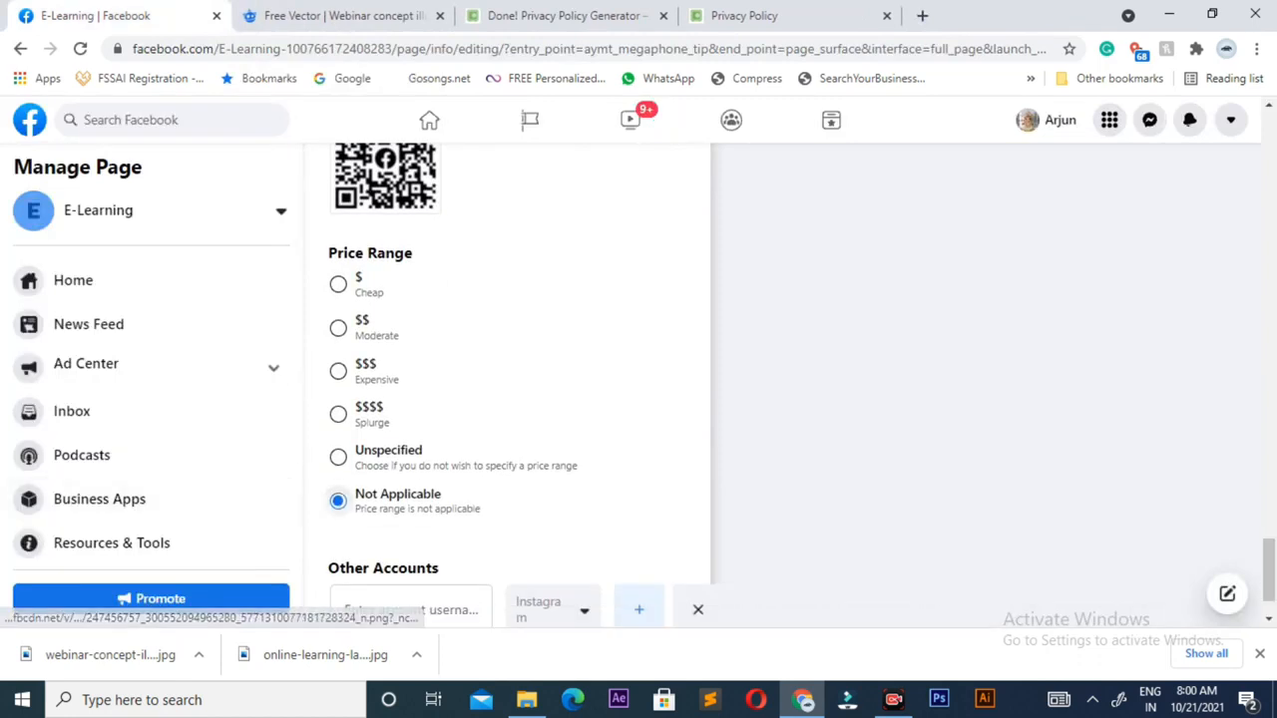
Add two extra rows under Other Accounts for linking social profiles
scroll(507, 399, "down", 1)
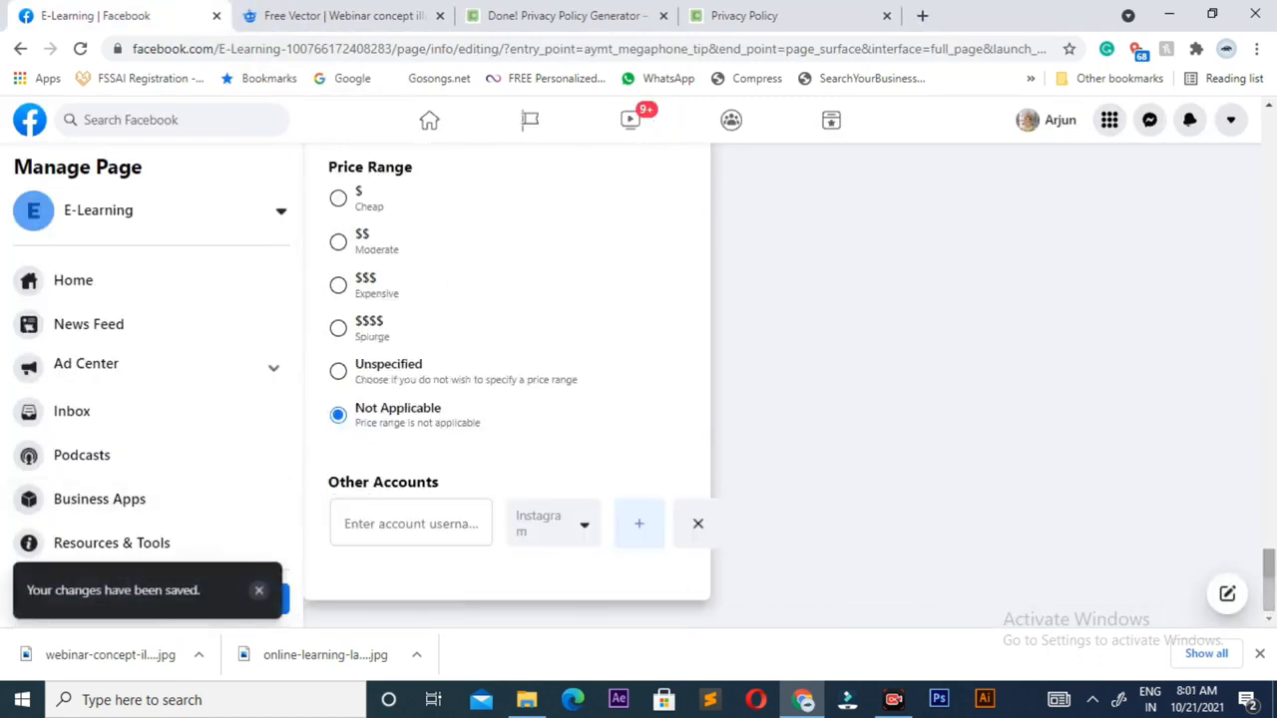
left_click(411, 523)
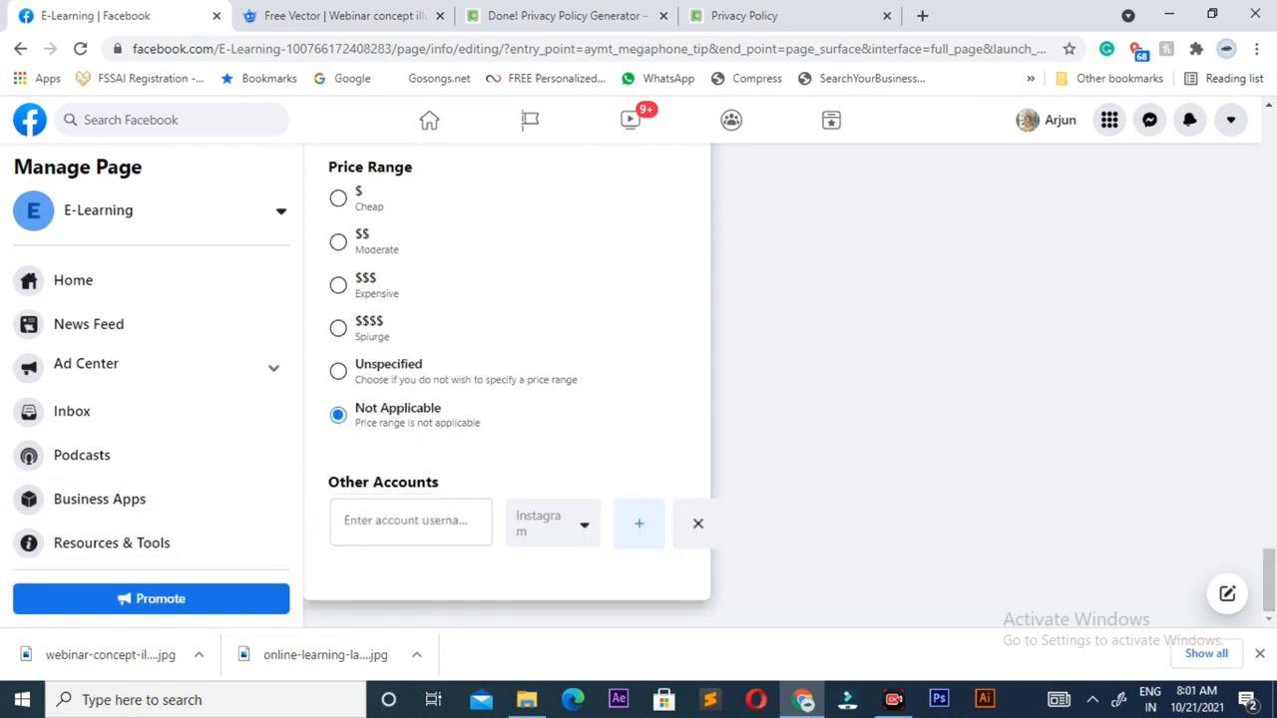
left_click(554, 523)
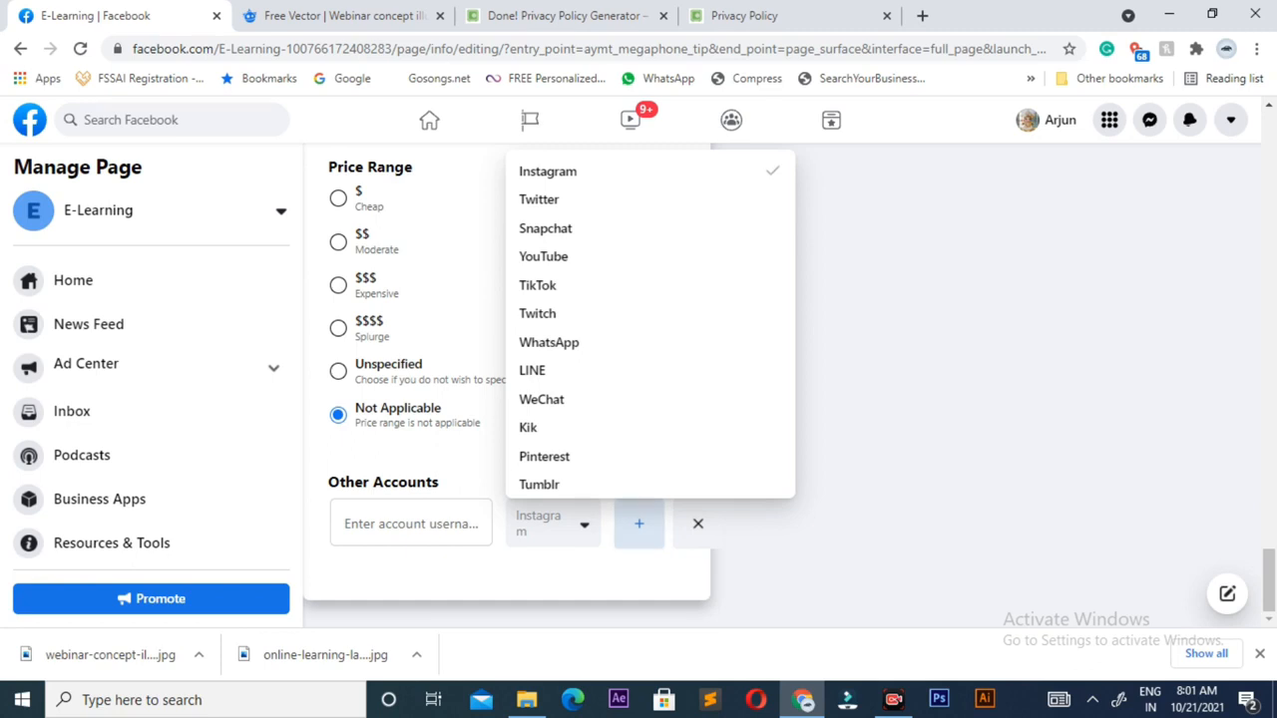
left_click(638, 524)
left_click(638, 586)
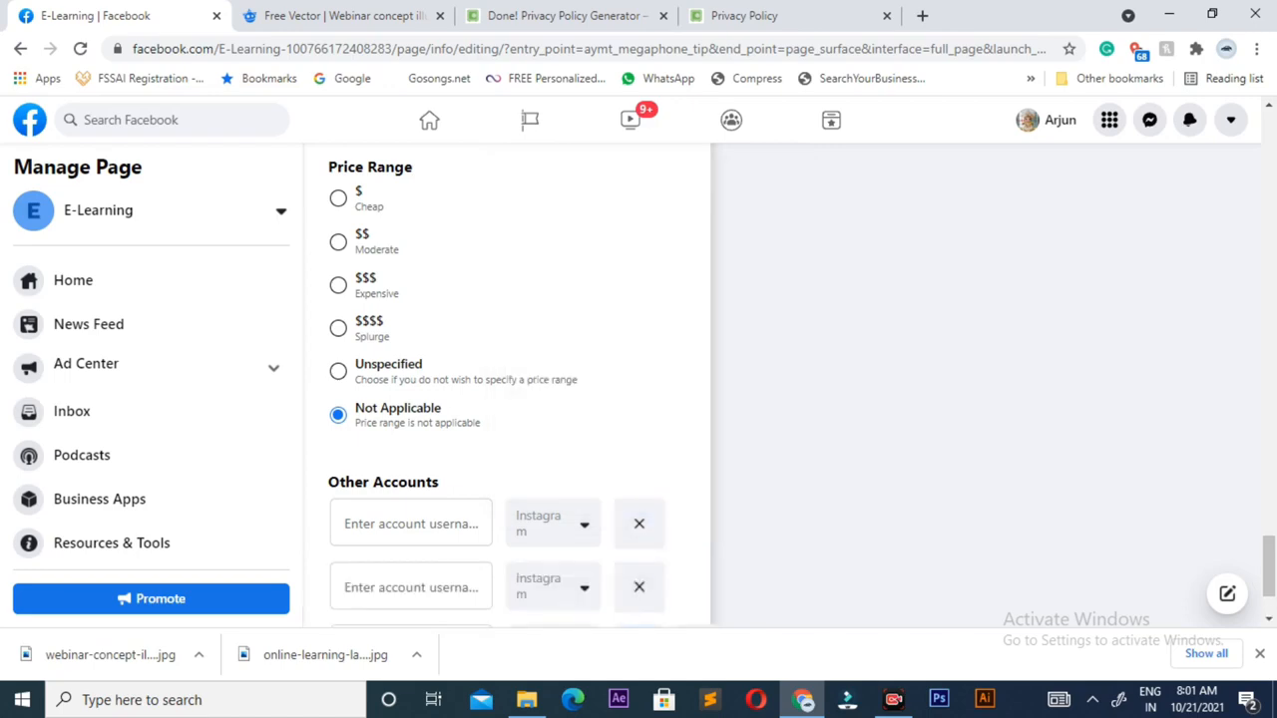
scroll(507, 399, "down", 1)
scroll(507, 400, "down", 2)
scroll(507, 399, "up", 20)
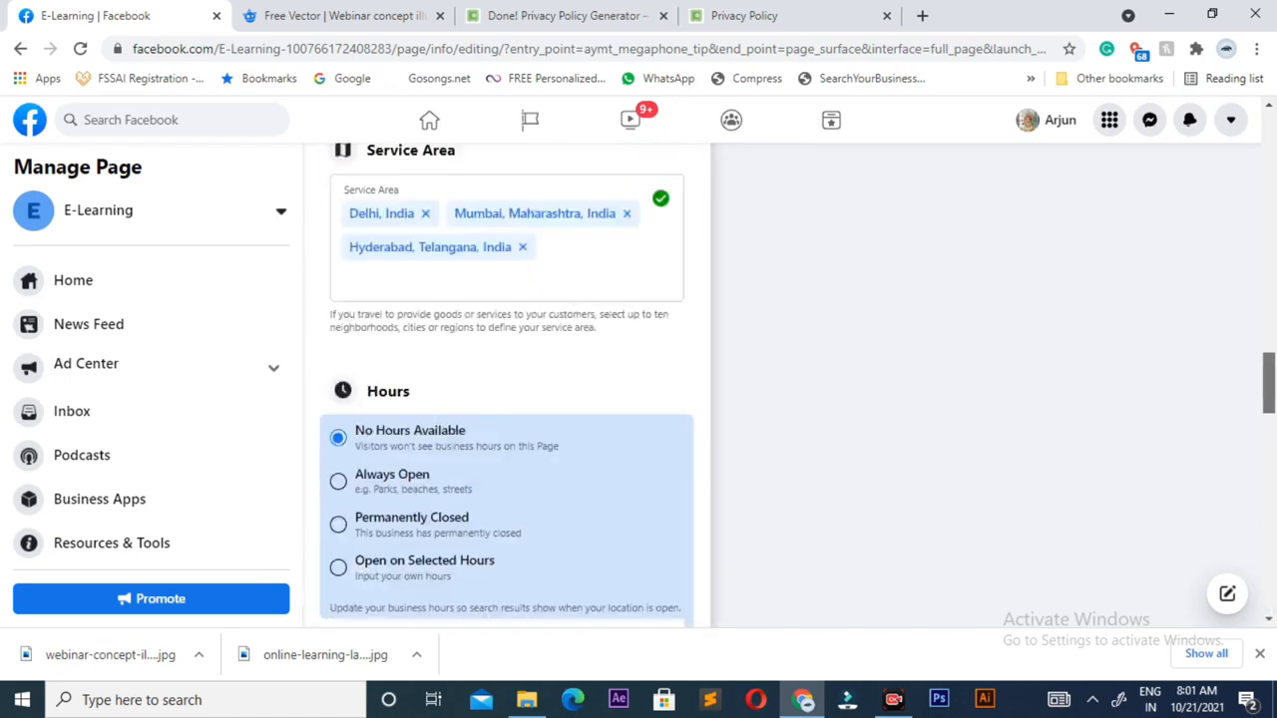
left_click_drag(1269, 150, 1269, 143)
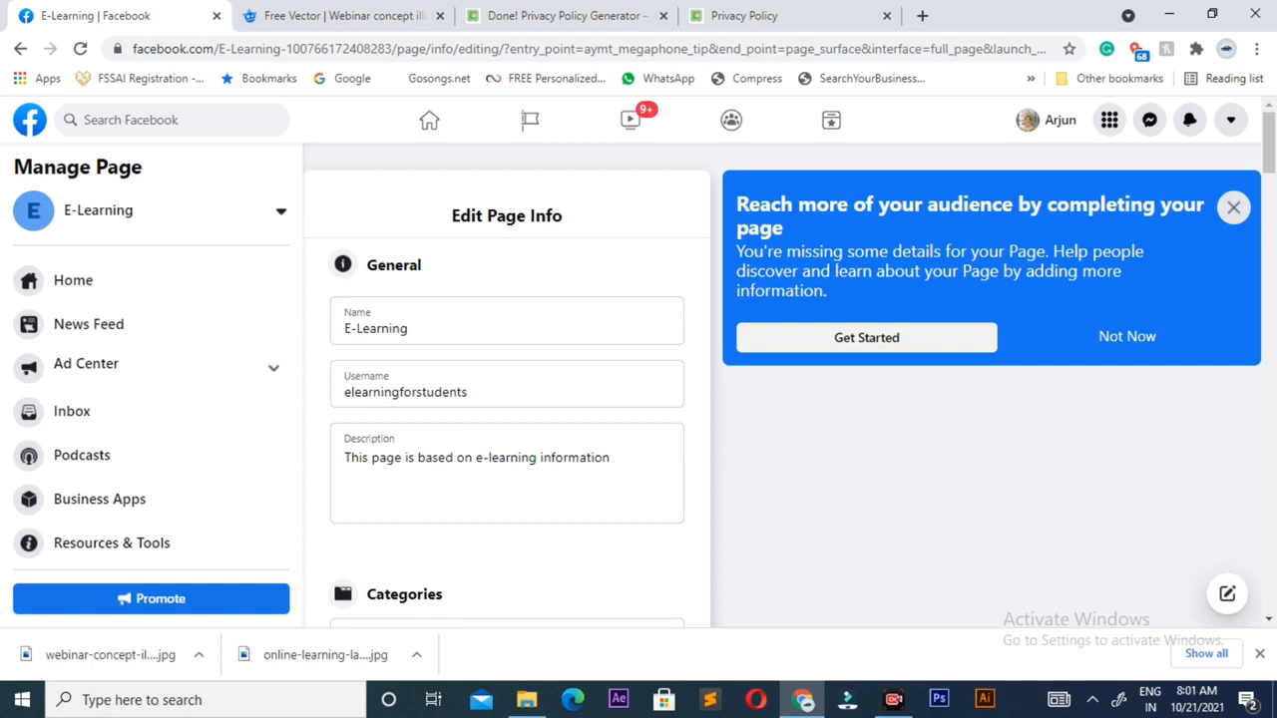
Dismiss the phone and complete-page prompts, go to page Home, and decline WhatsApp
left_click(866, 337)
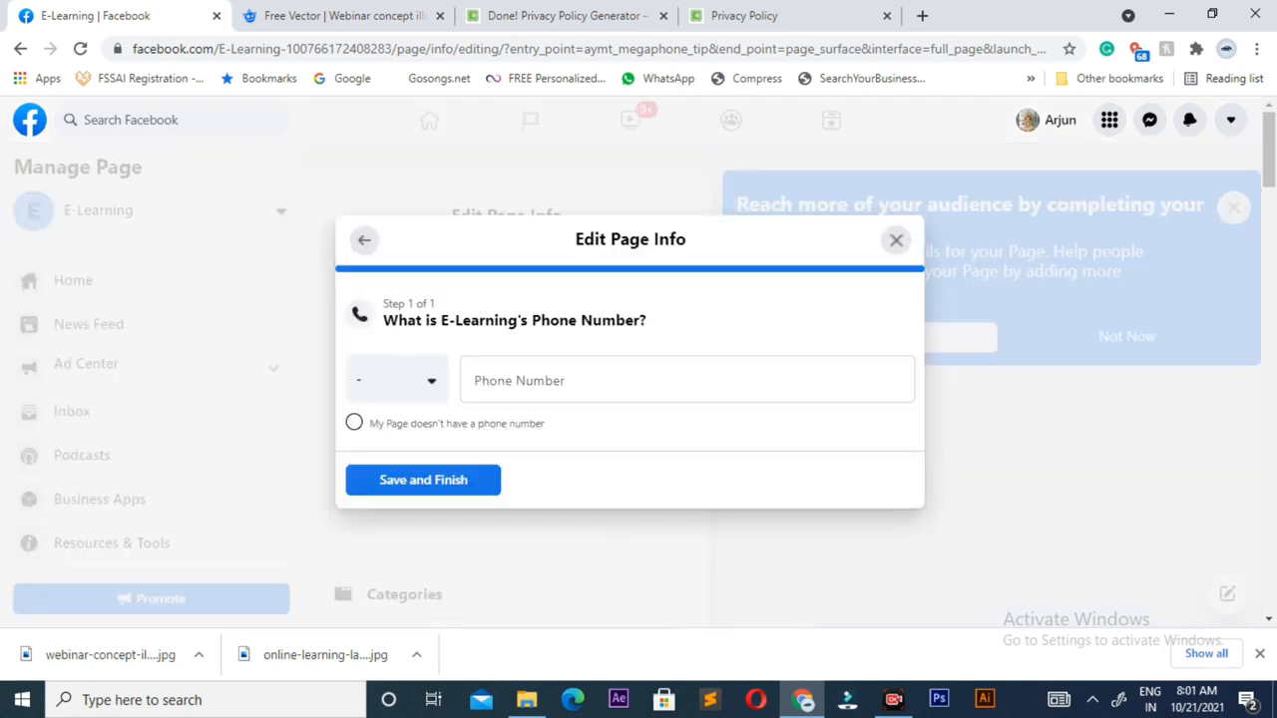
left_click(896, 240)
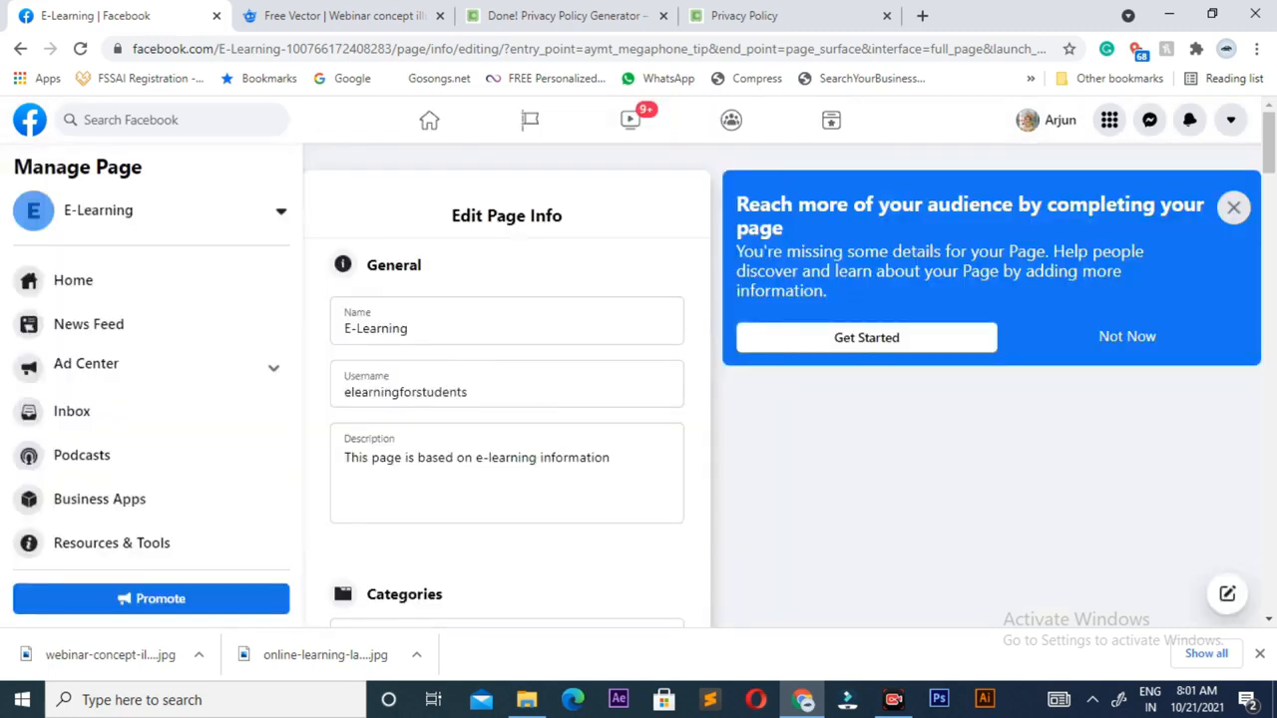
left_click(1127, 337)
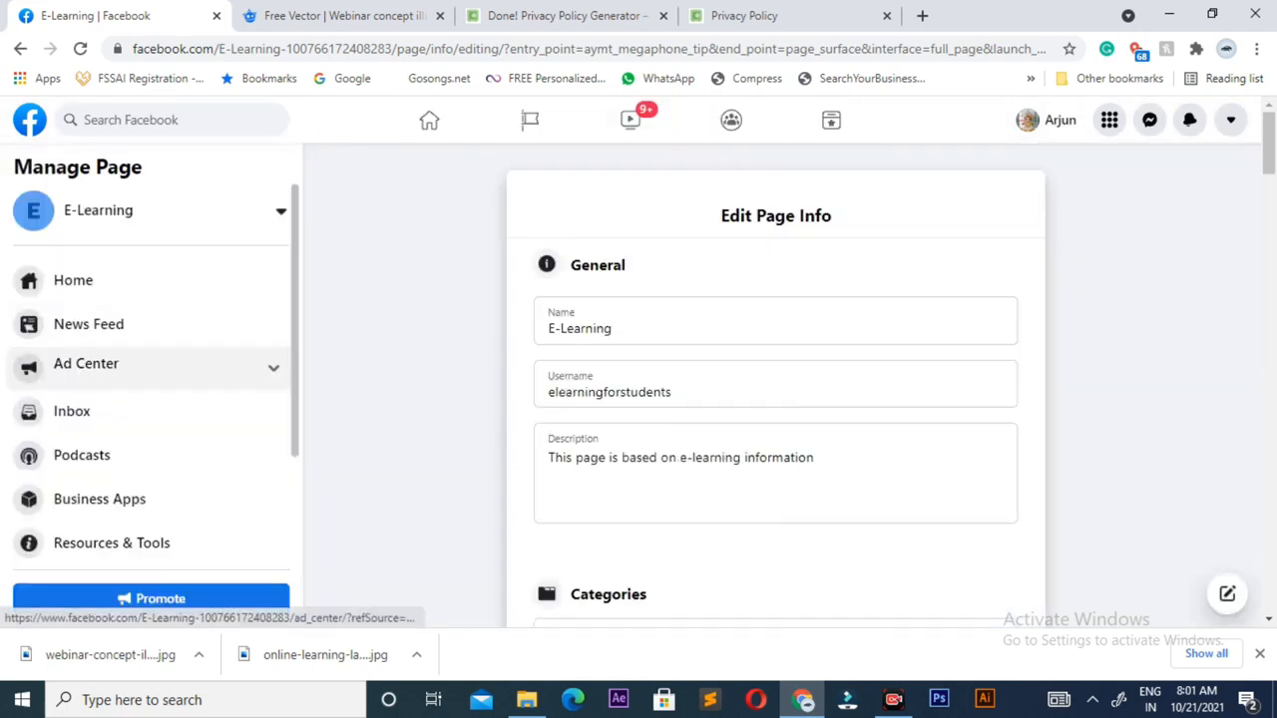
left_click(80, 281)
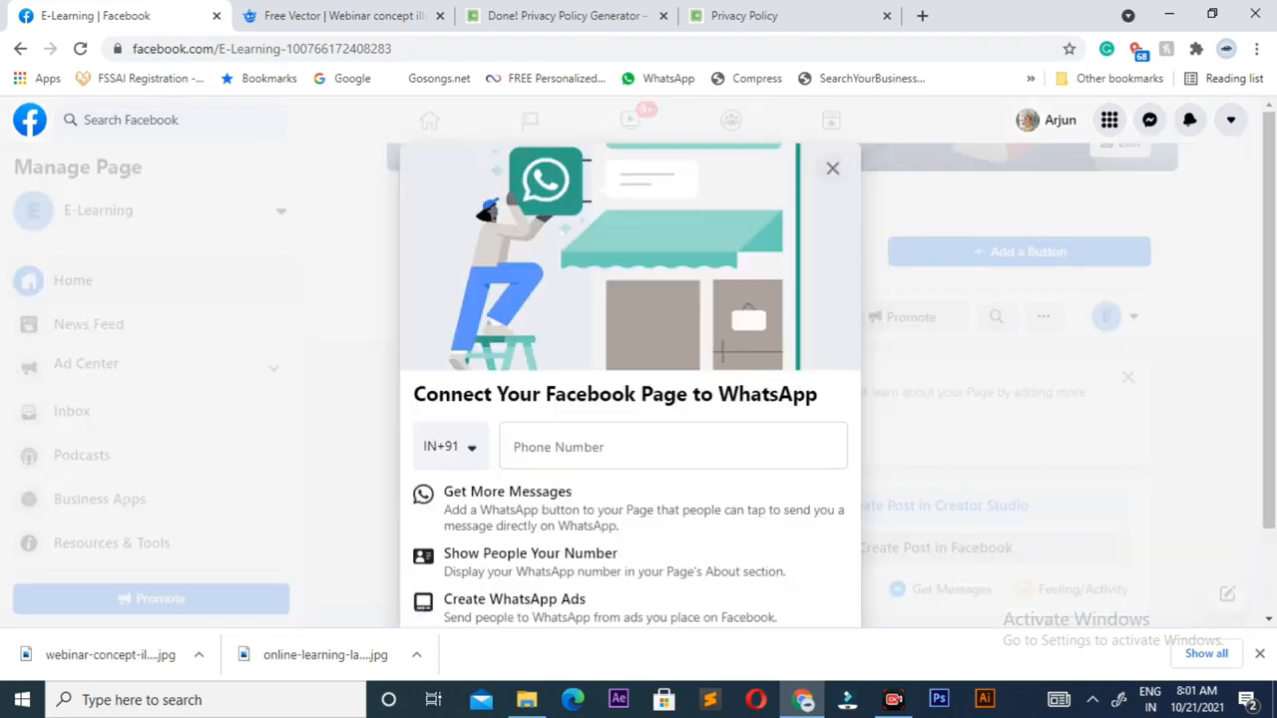
left_click(832, 168)
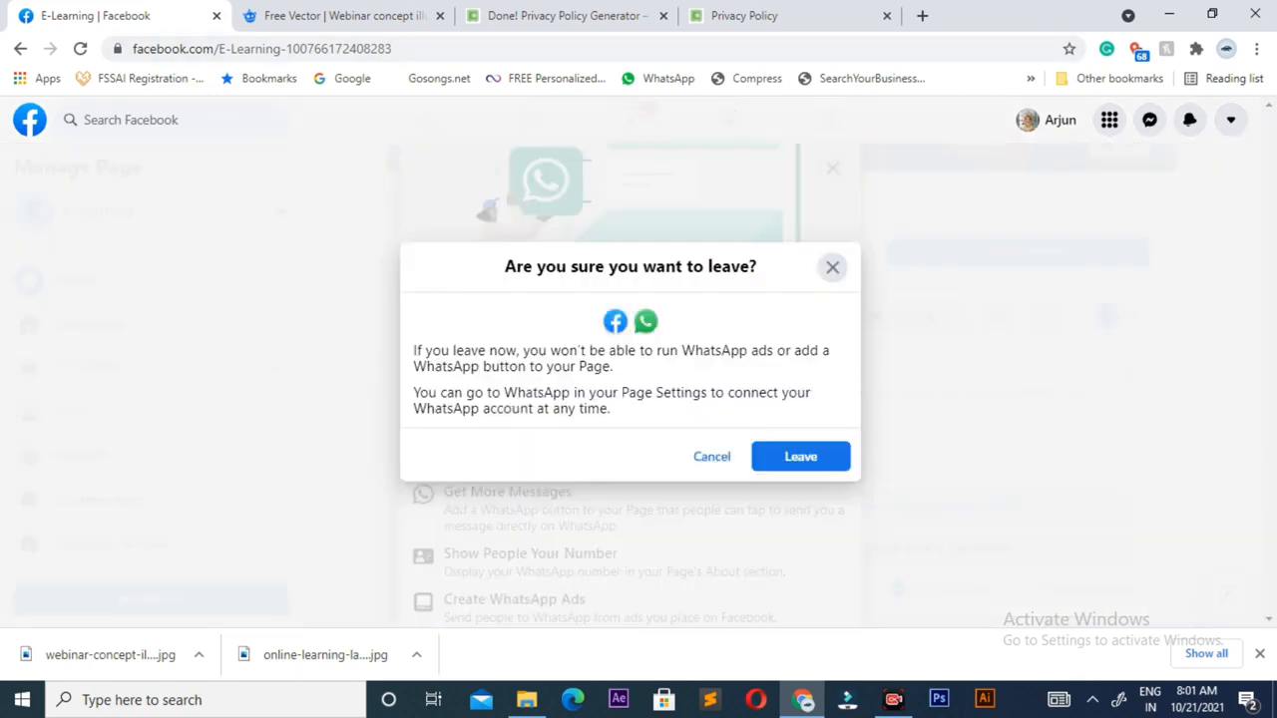
left_click(800, 456)
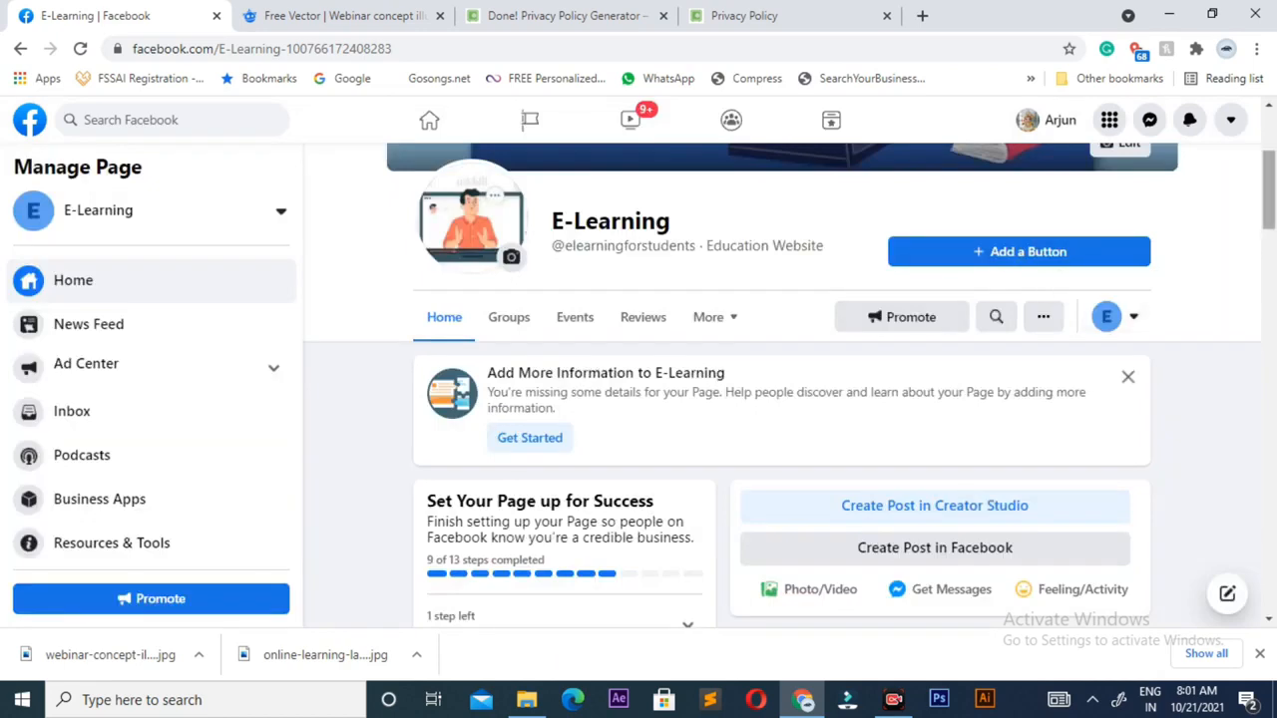
Open the page's ... menu listing Like, Follow, Share and Invite Friends
scroll(782, 399, "down", 8)
scroll(782, 399, "up", 3)
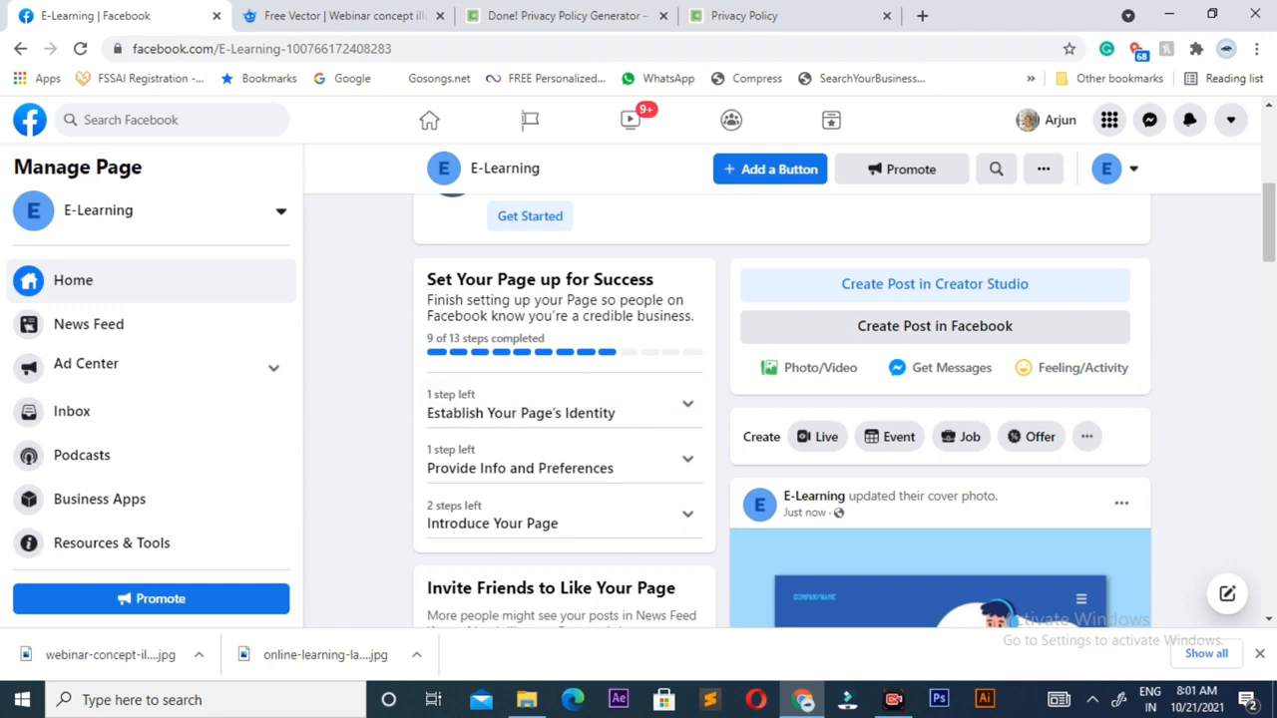
scroll(1269, 224, "up", 3)
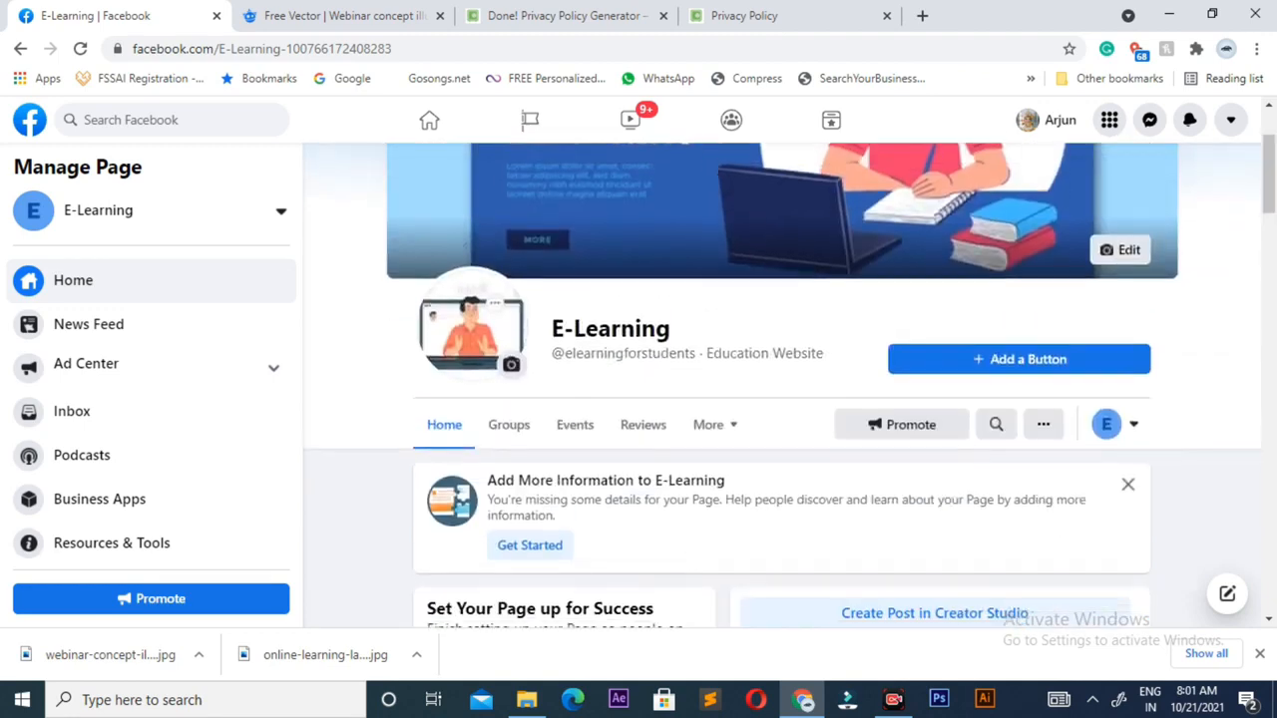
left_click(711, 424)
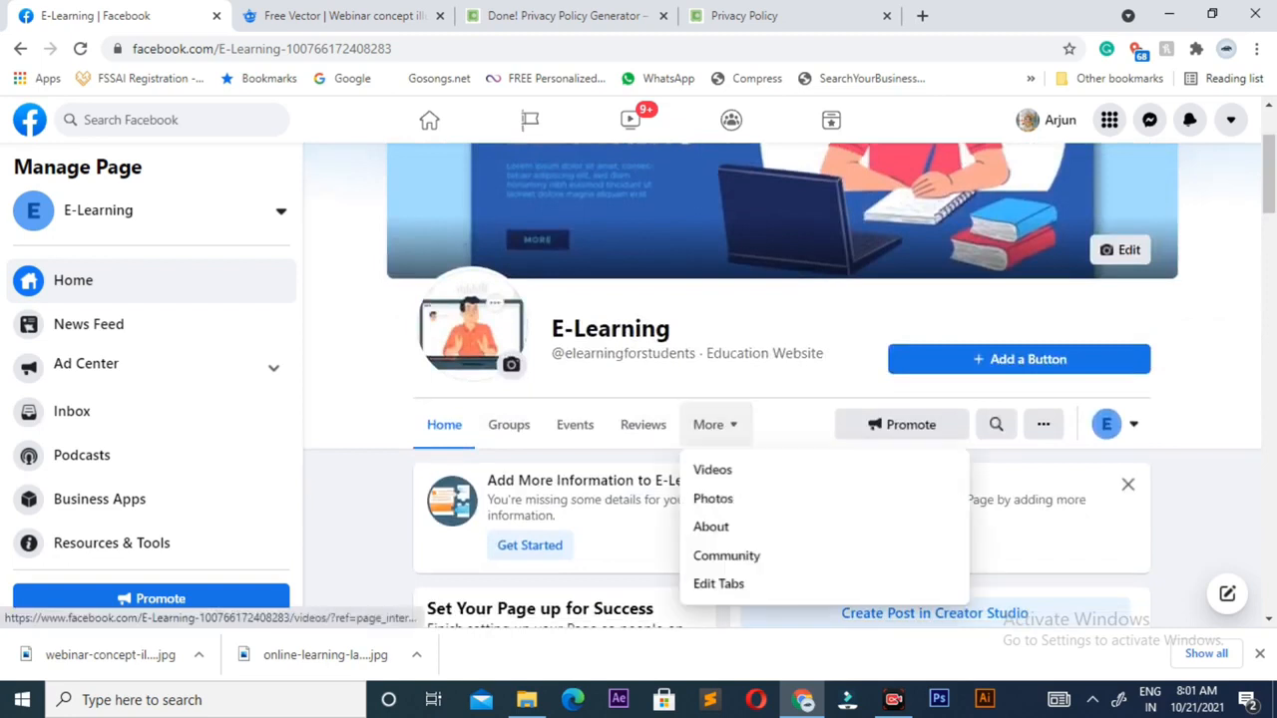
left_click(715, 425)
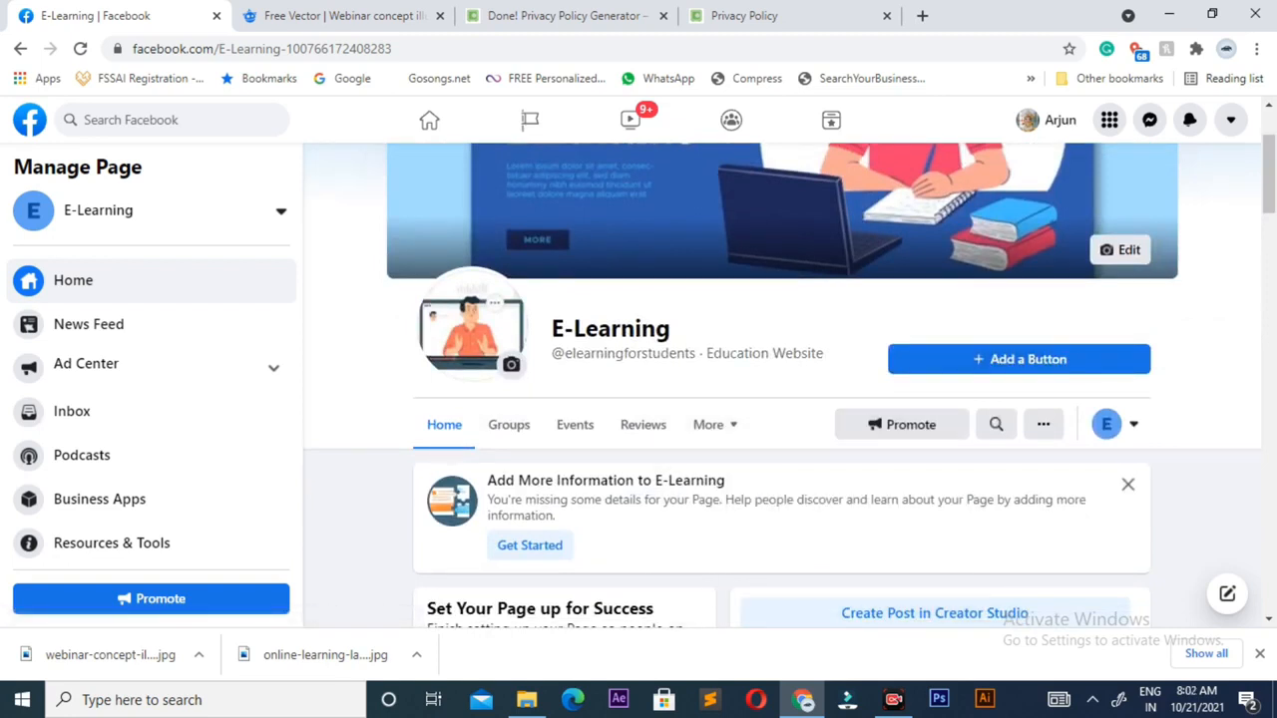
left_click(1044, 424)
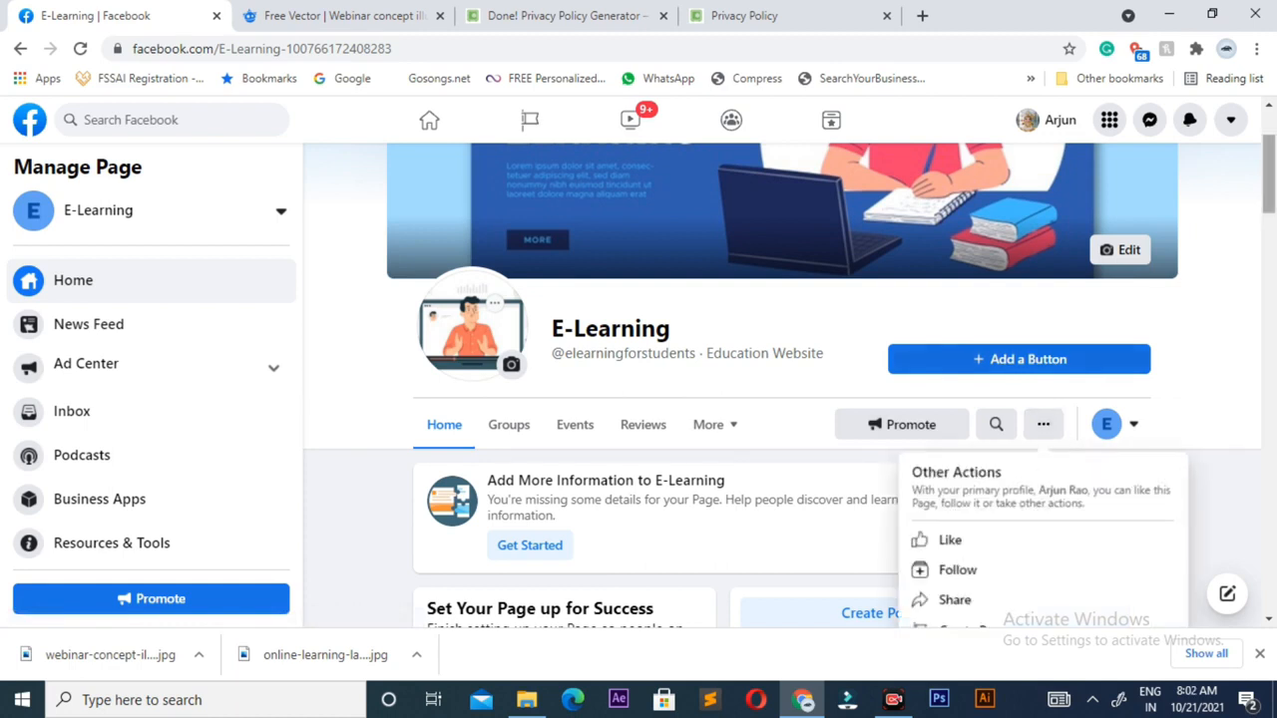
scroll(788, 399, "down", 2)
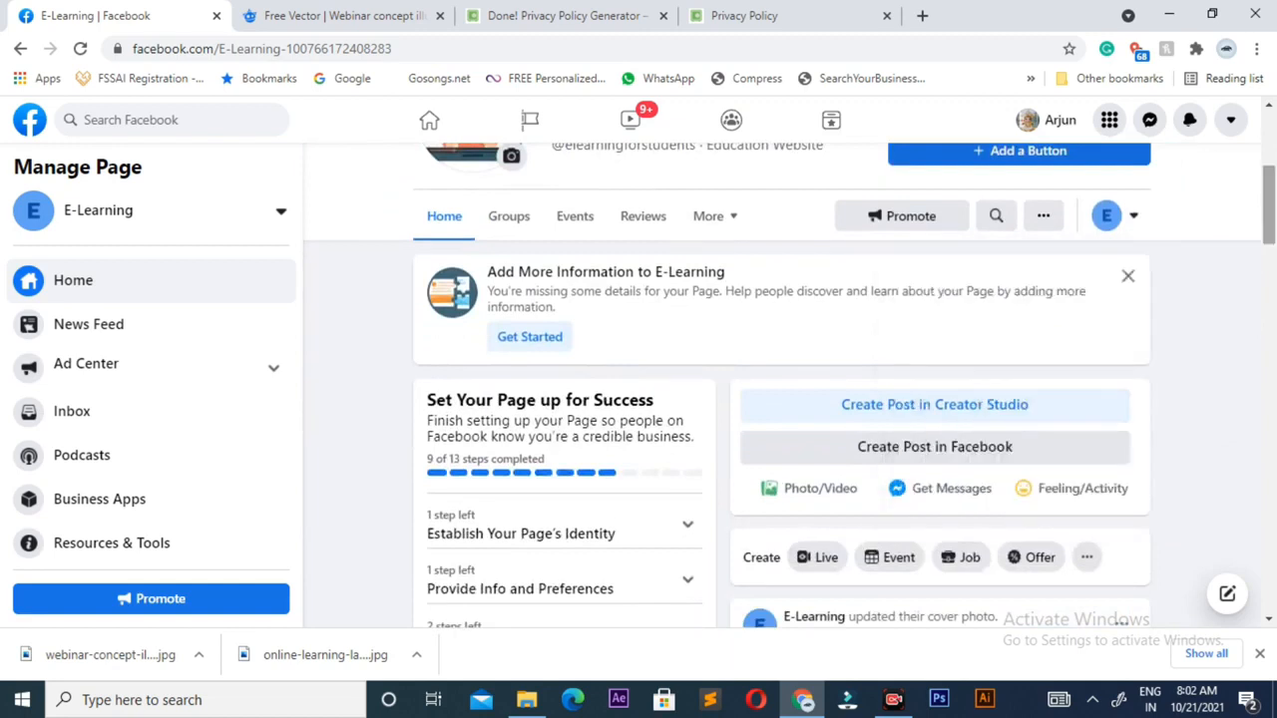
left_click(1044, 215)
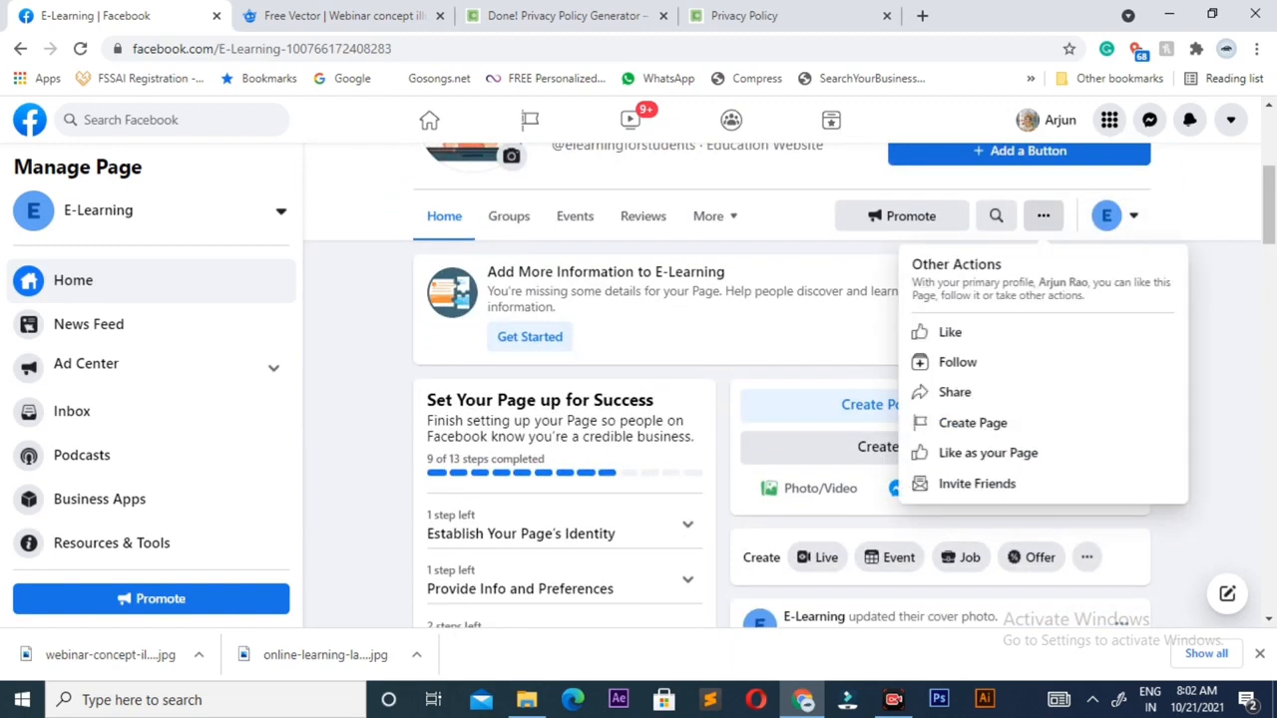
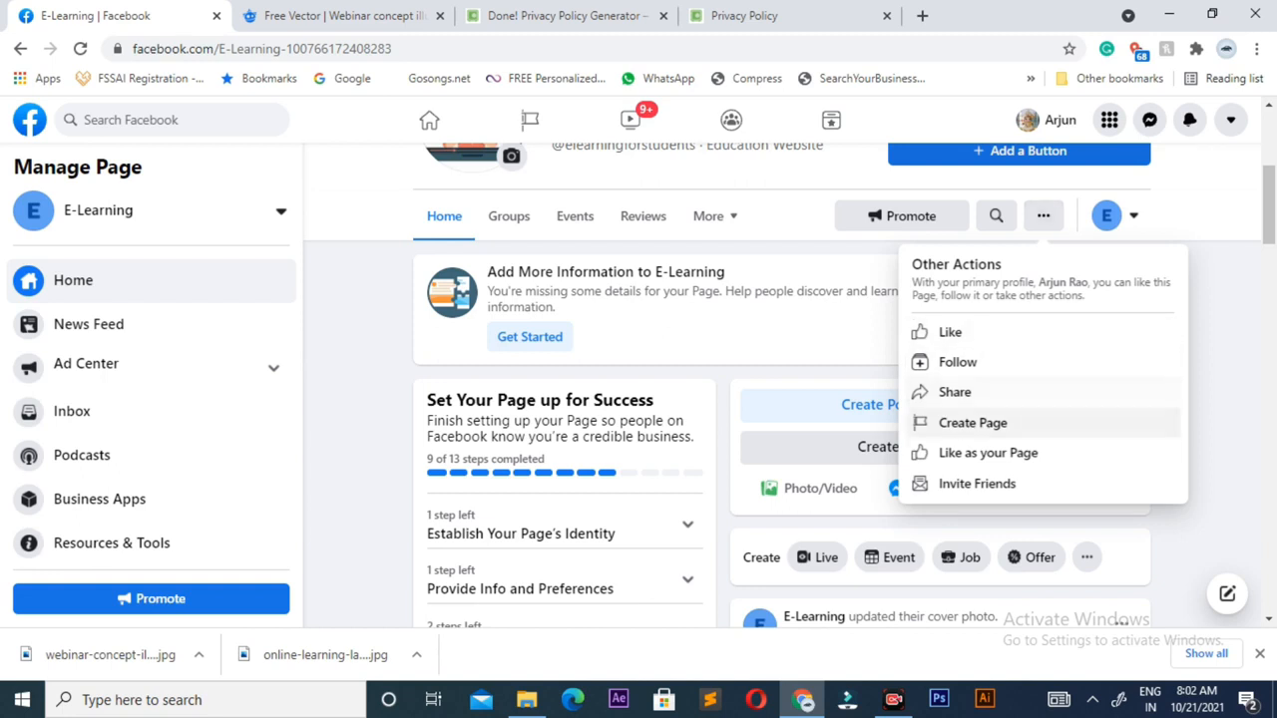
Open the Invite Friends list for the E-Learning page and close it without inviting anyone
left_click(976, 483)
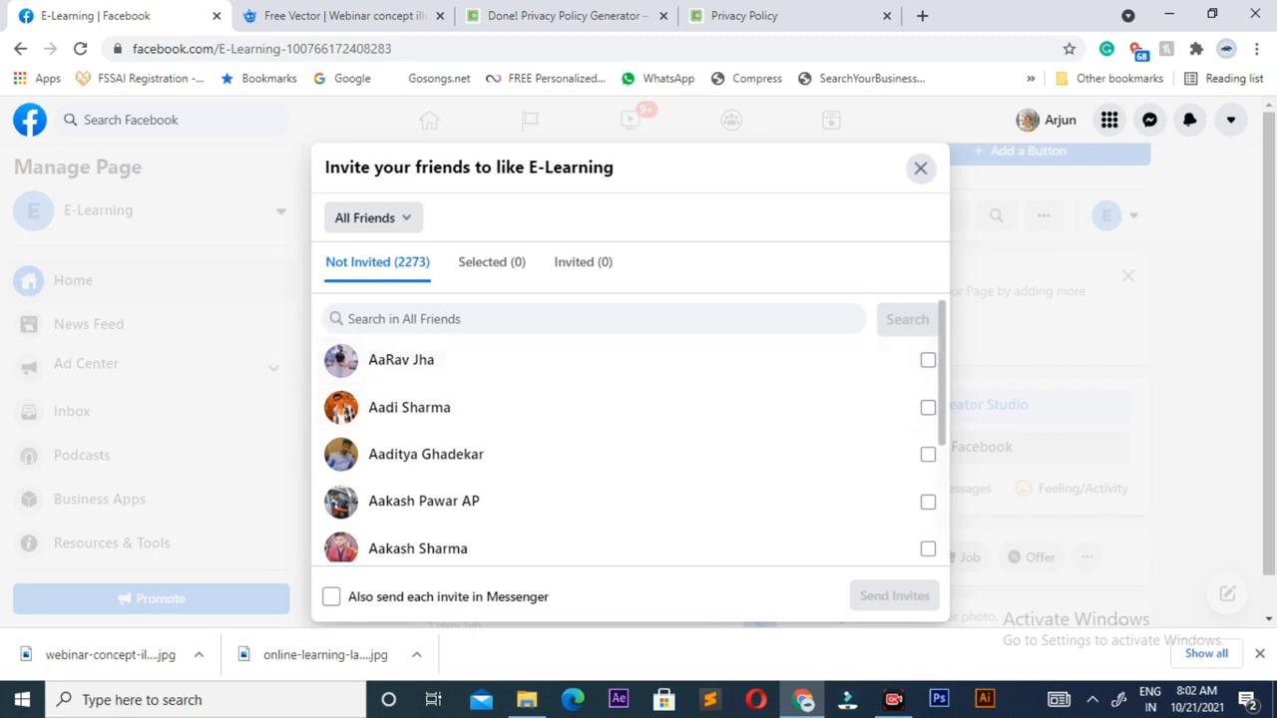
scroll(629, 350, "down", 5)
scroll(628, 349, "up", 5)
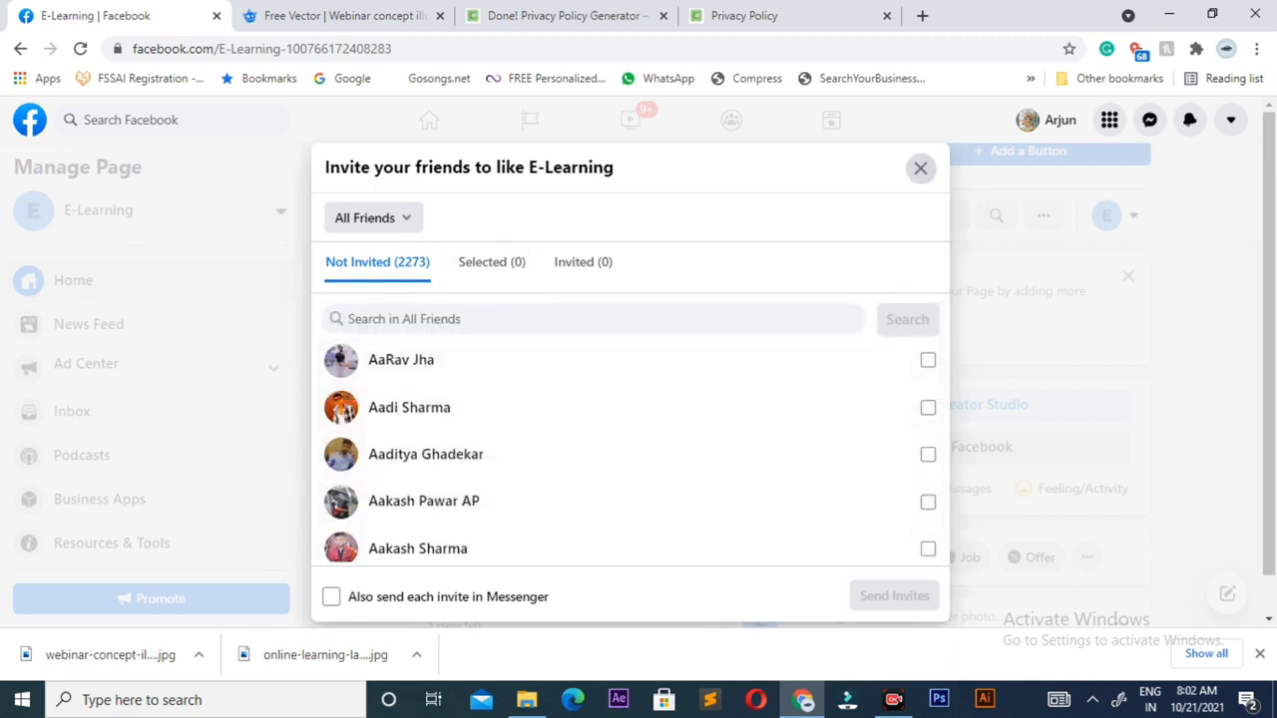
left_click(920, 168)
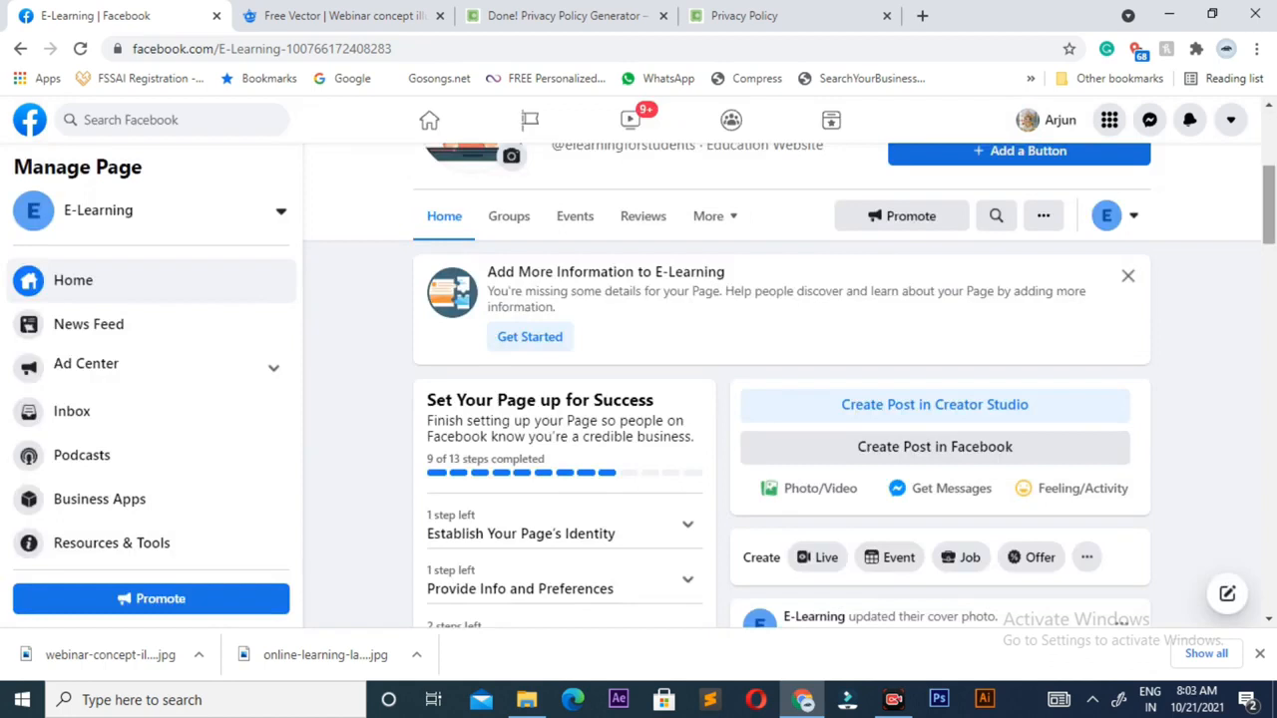
Start promoting the E-Learning page and begin building a new ad from scratch
scroll(782, 386, "up", 2)
scroll(783, 386, "up", 2)
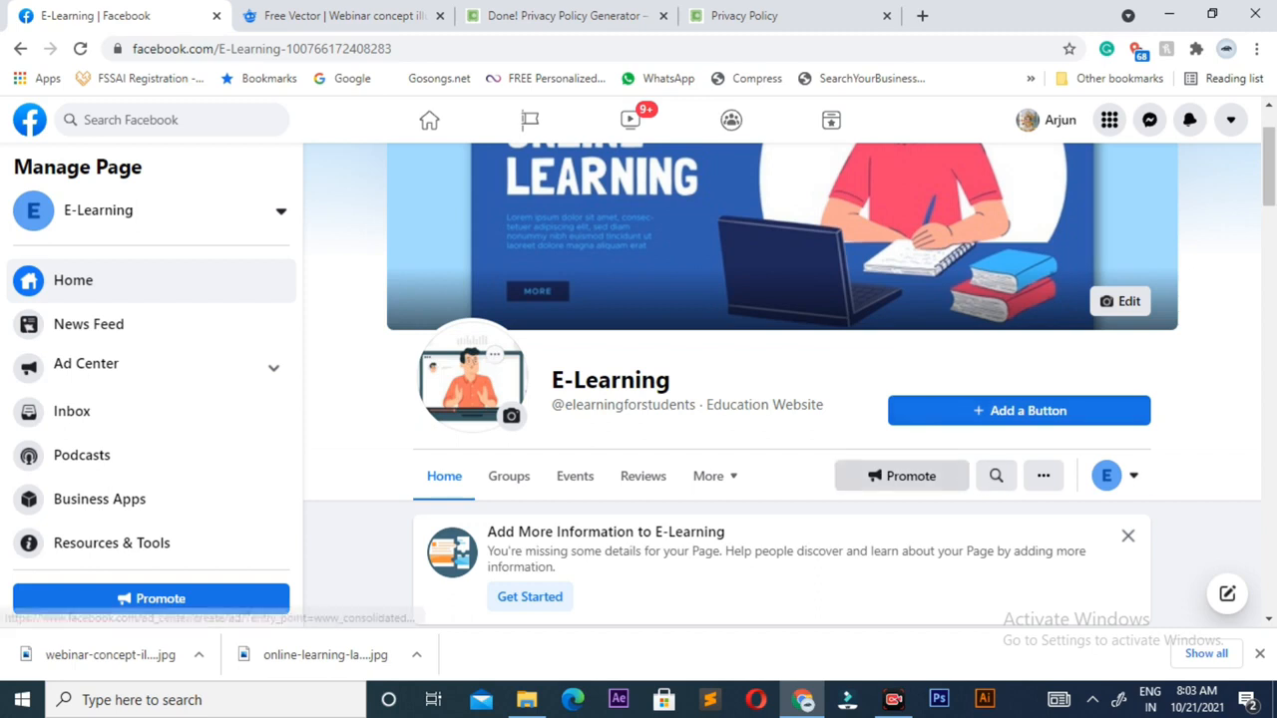
left_click(901, 476)
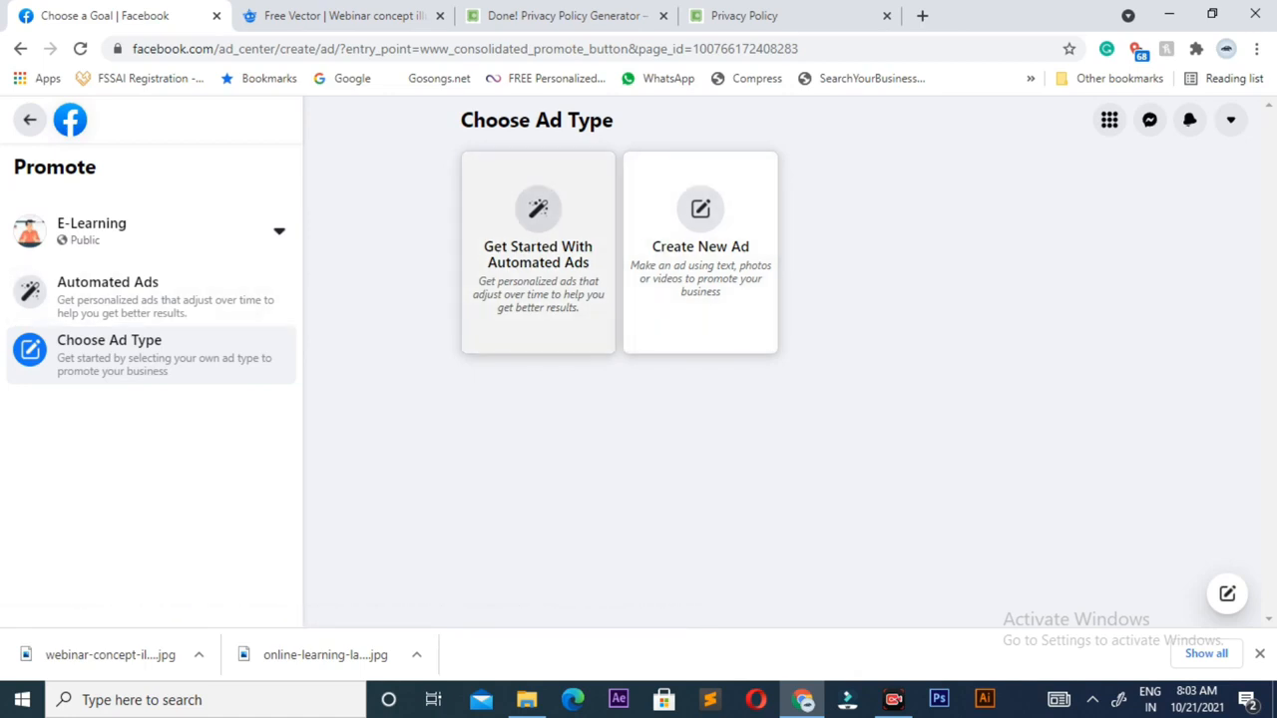
left_click(701, 250)
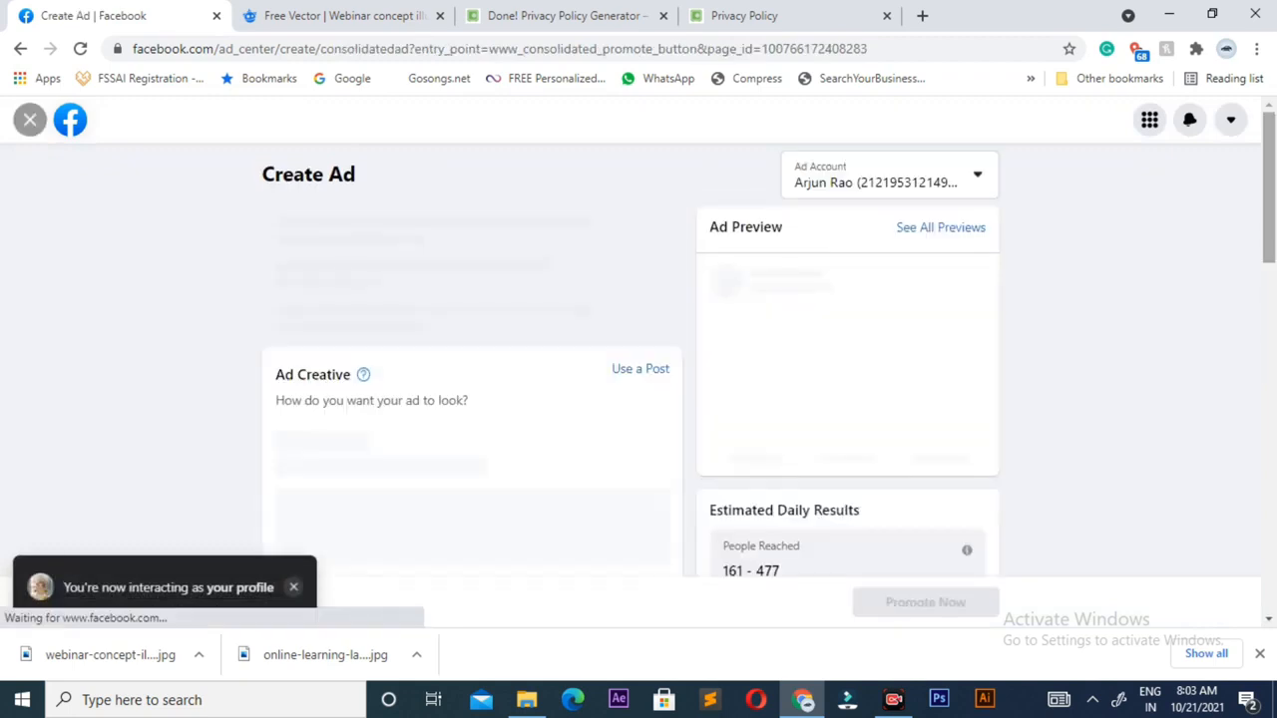
Look over the ad editor, then discard the unfinished ad and return to the E-Learning page home
scroll(638, 359, "down", 6)
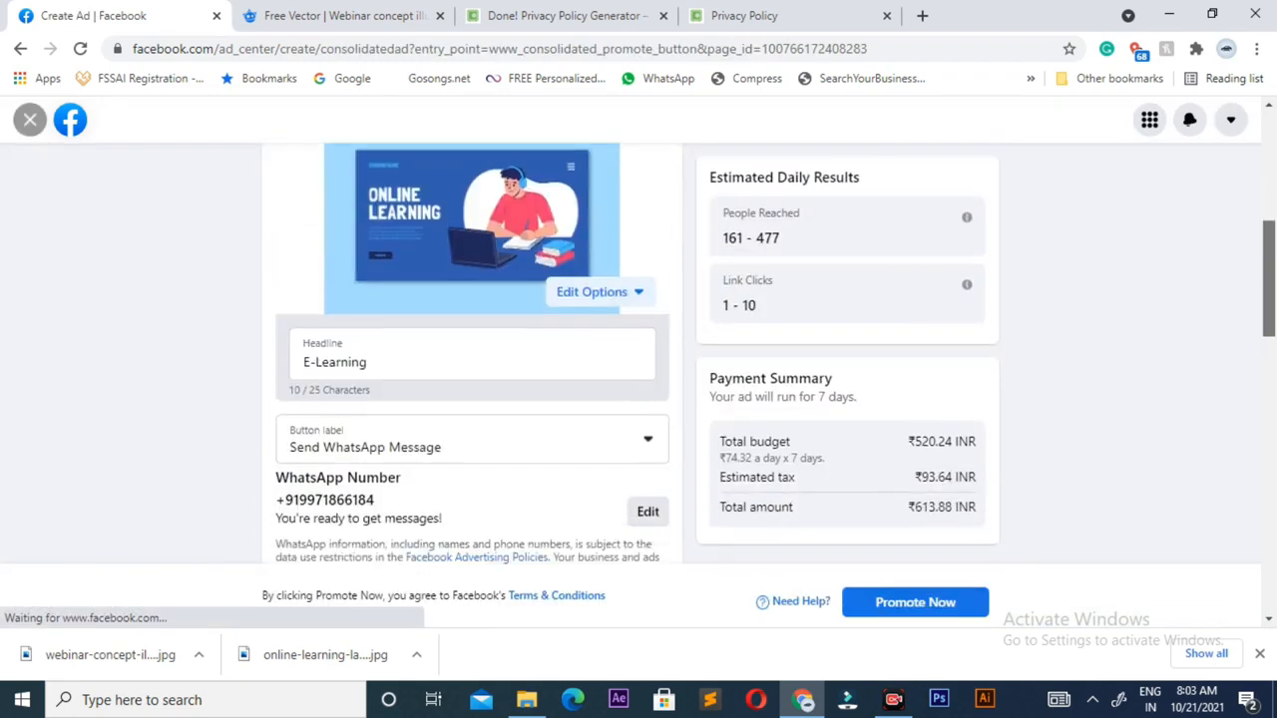
scroll(472, 349, "down", 7)
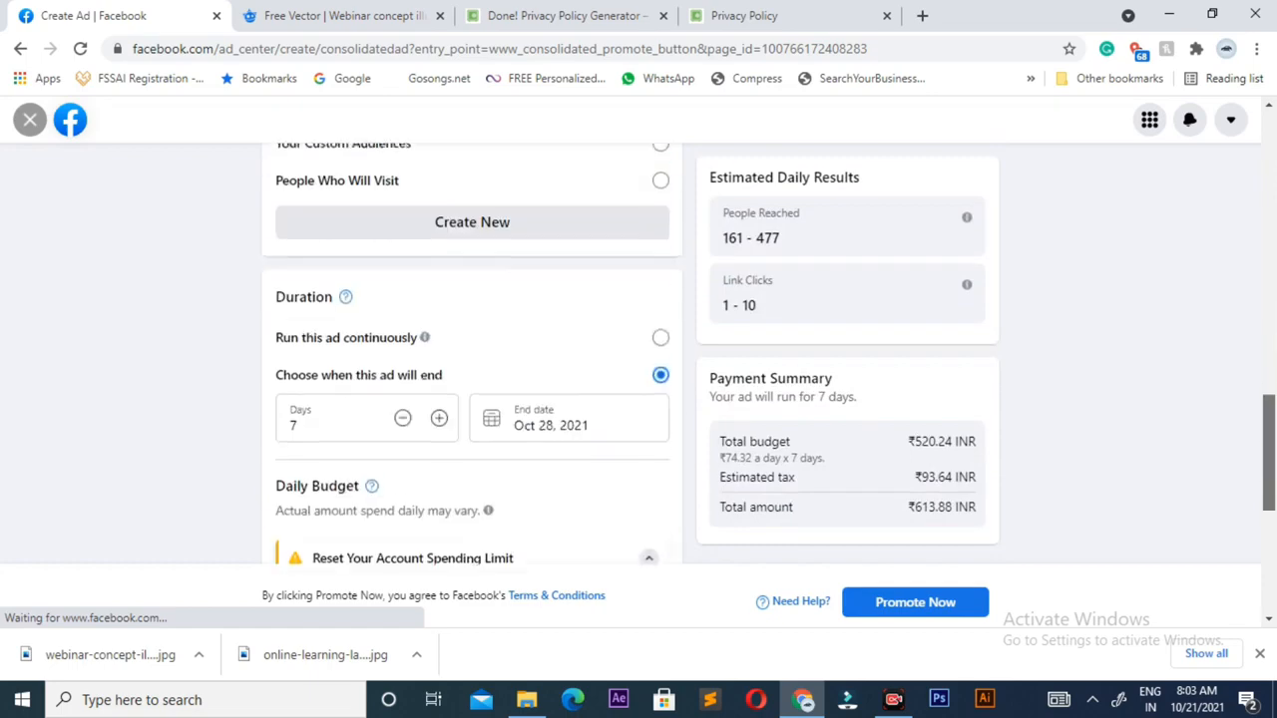
scroll(472, 350, "down", 5)
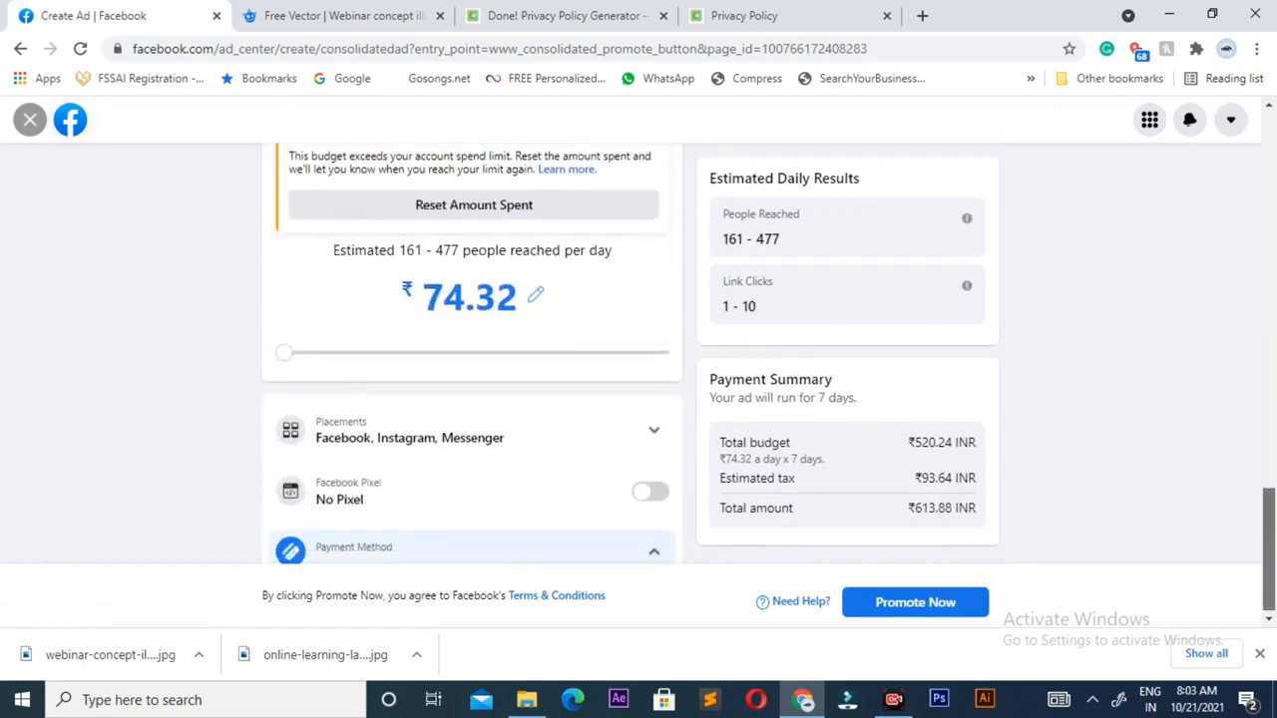
scroll(472, 349, "up", 1)
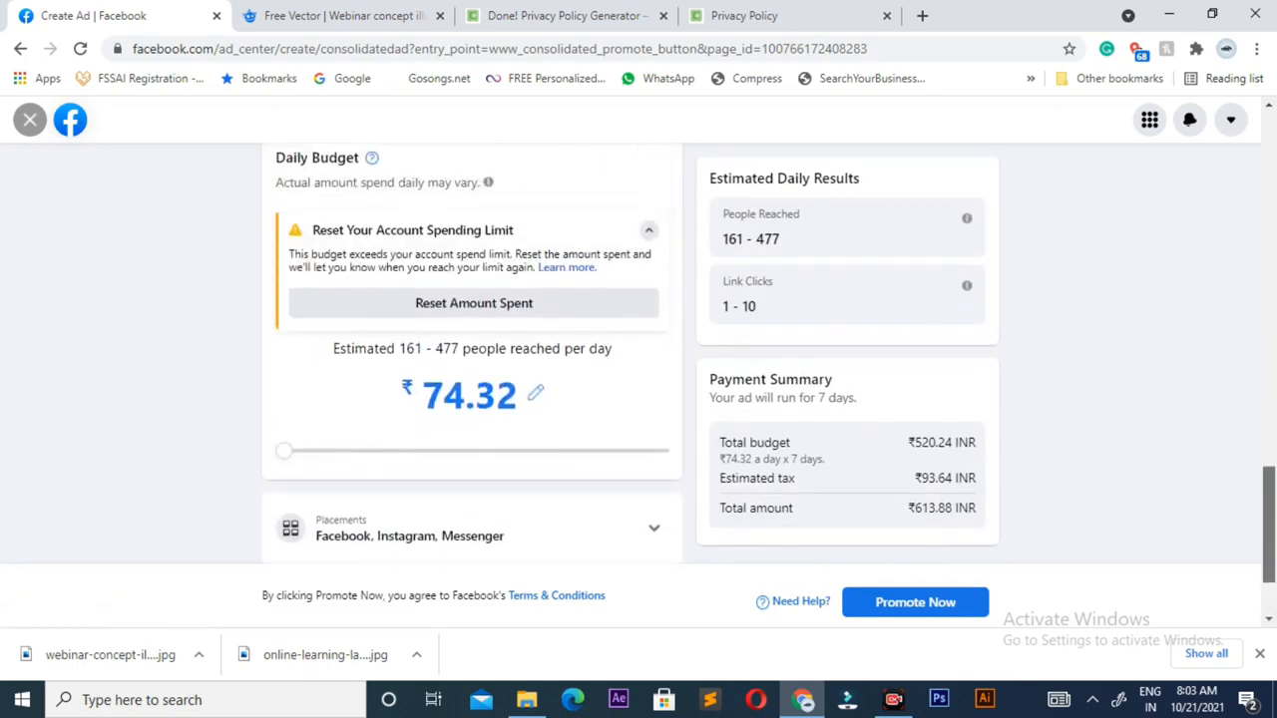
scroll(472, 349, "up", 5)
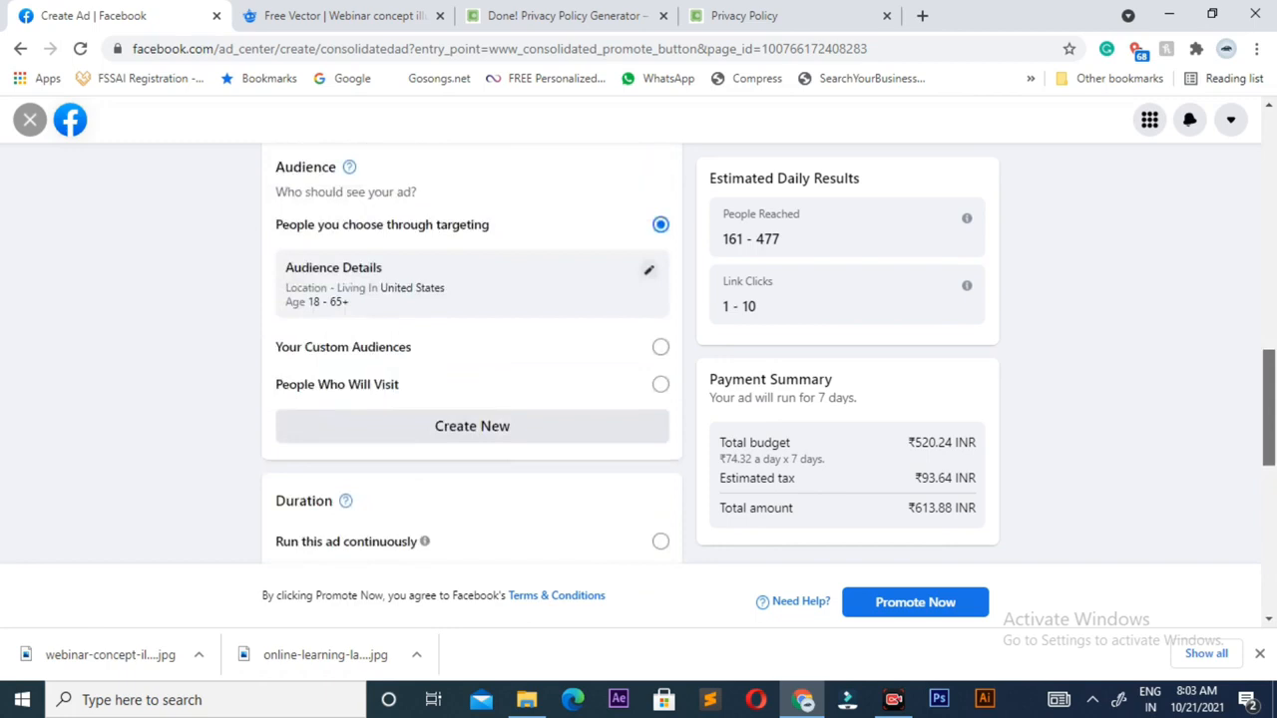
scroll(472, 350, "up", 8)
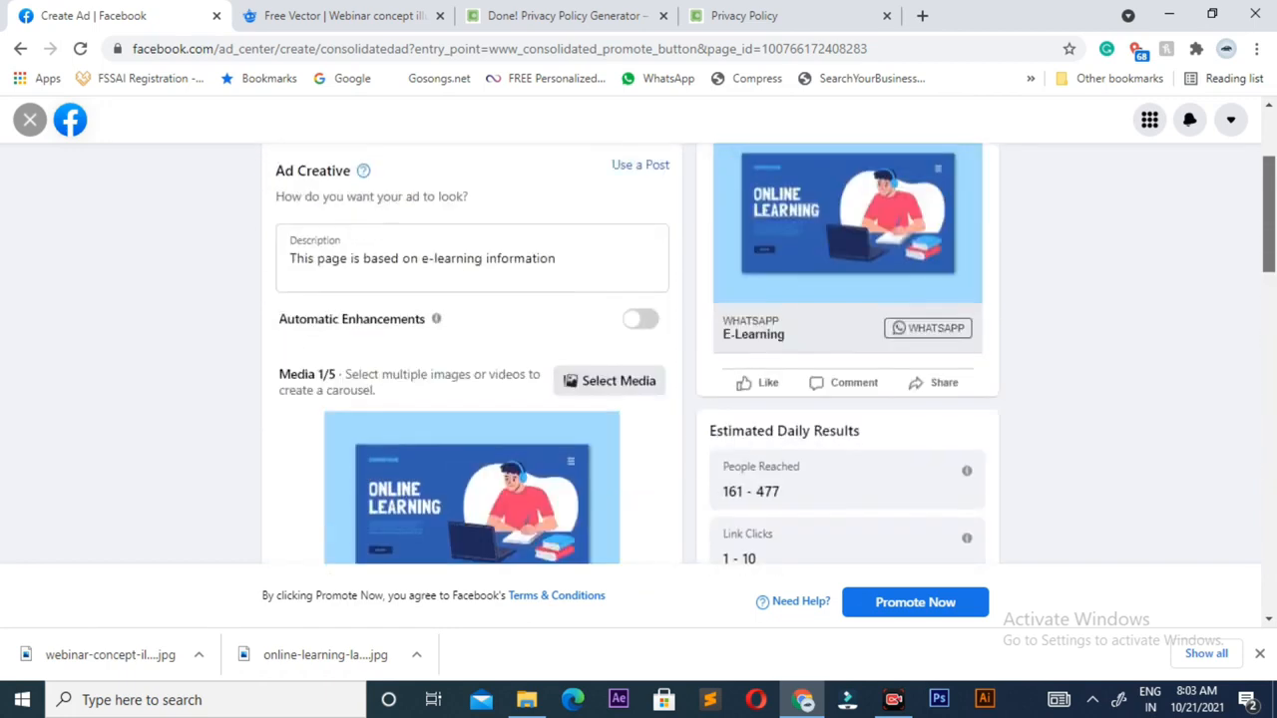
scroll(472, 349, "up", 2)
left_click(30, 120)
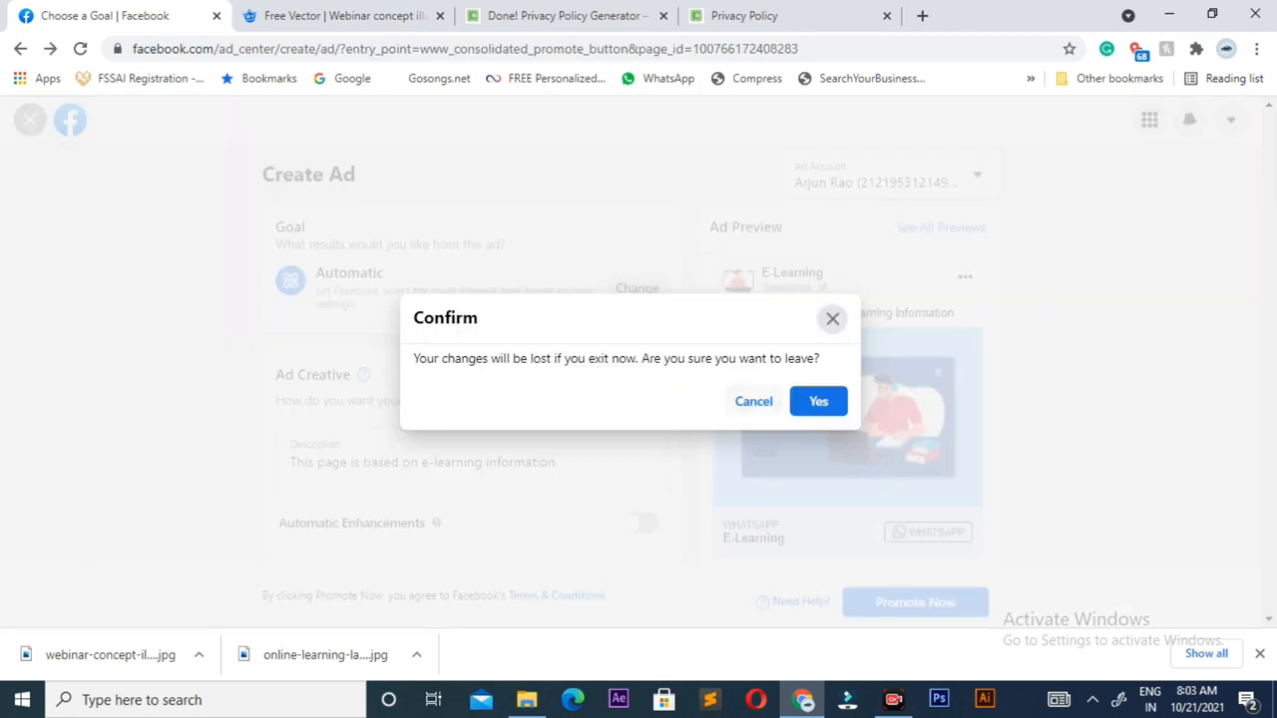
left_click(818, 401)
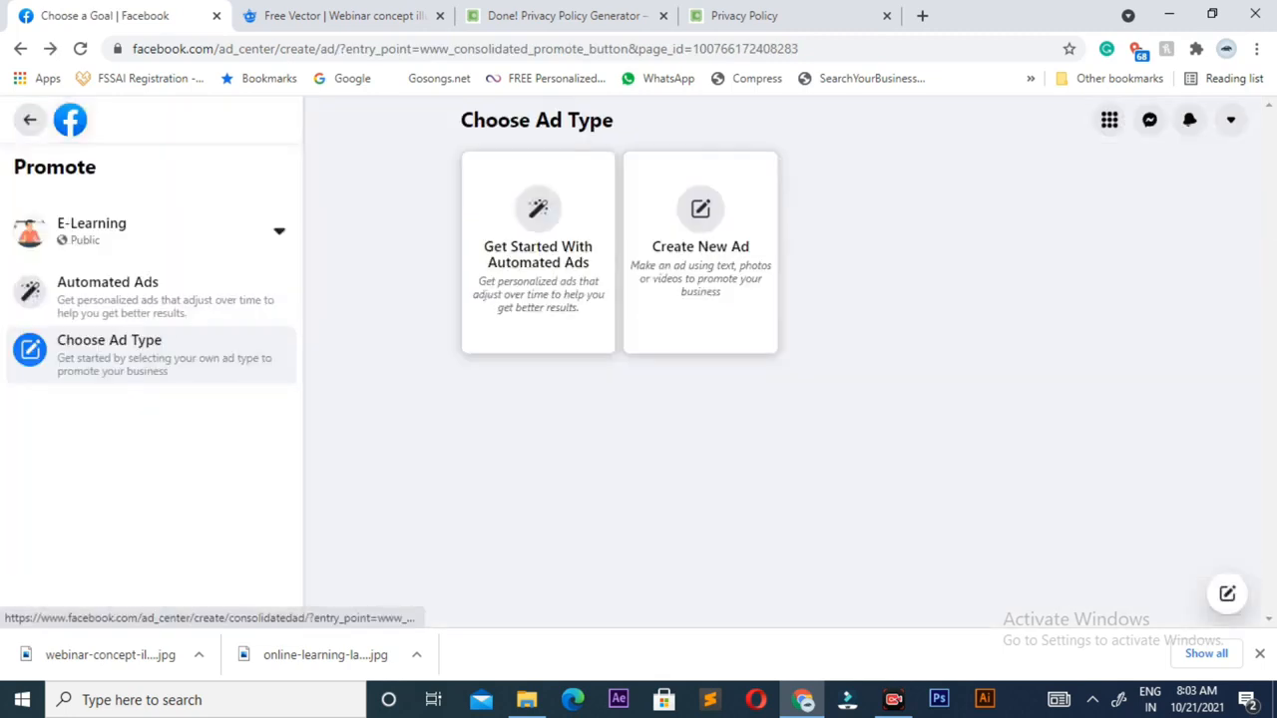
left_click(30, 120)
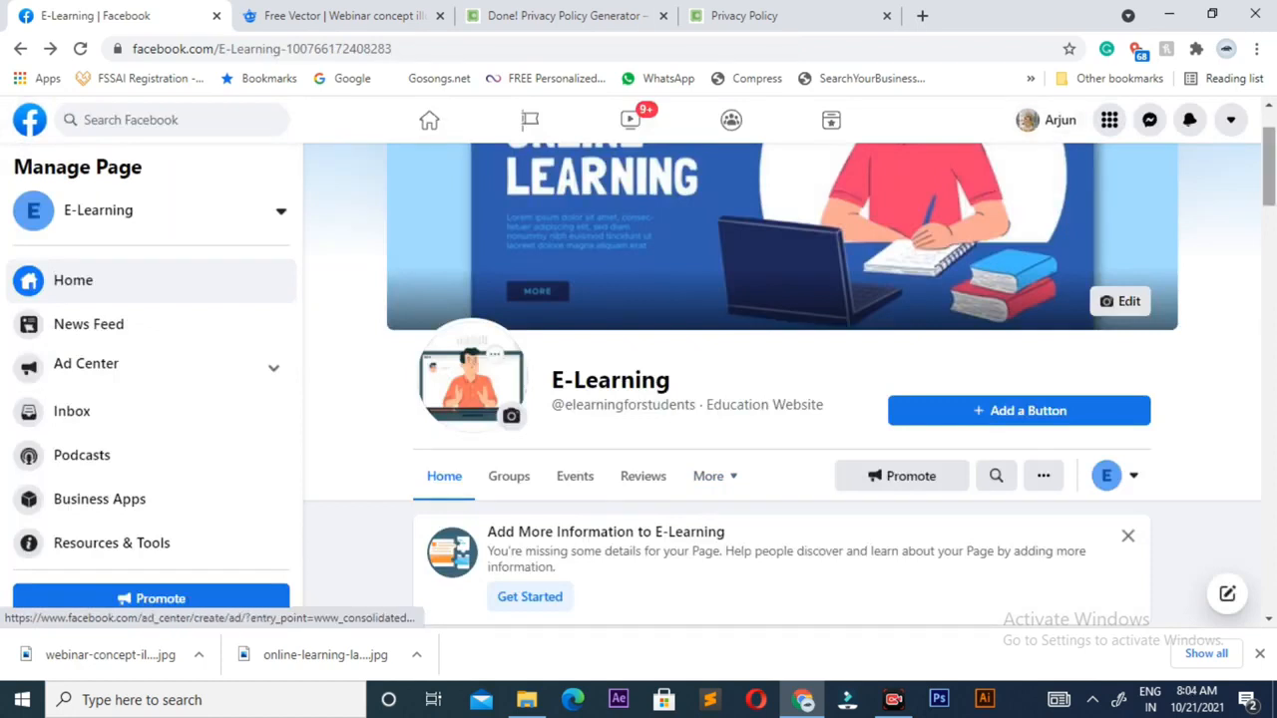
Open the E-Learning page's own News Feed, getting through the three introduction slides
left_click_drag(1269, 162, 1269, 170)
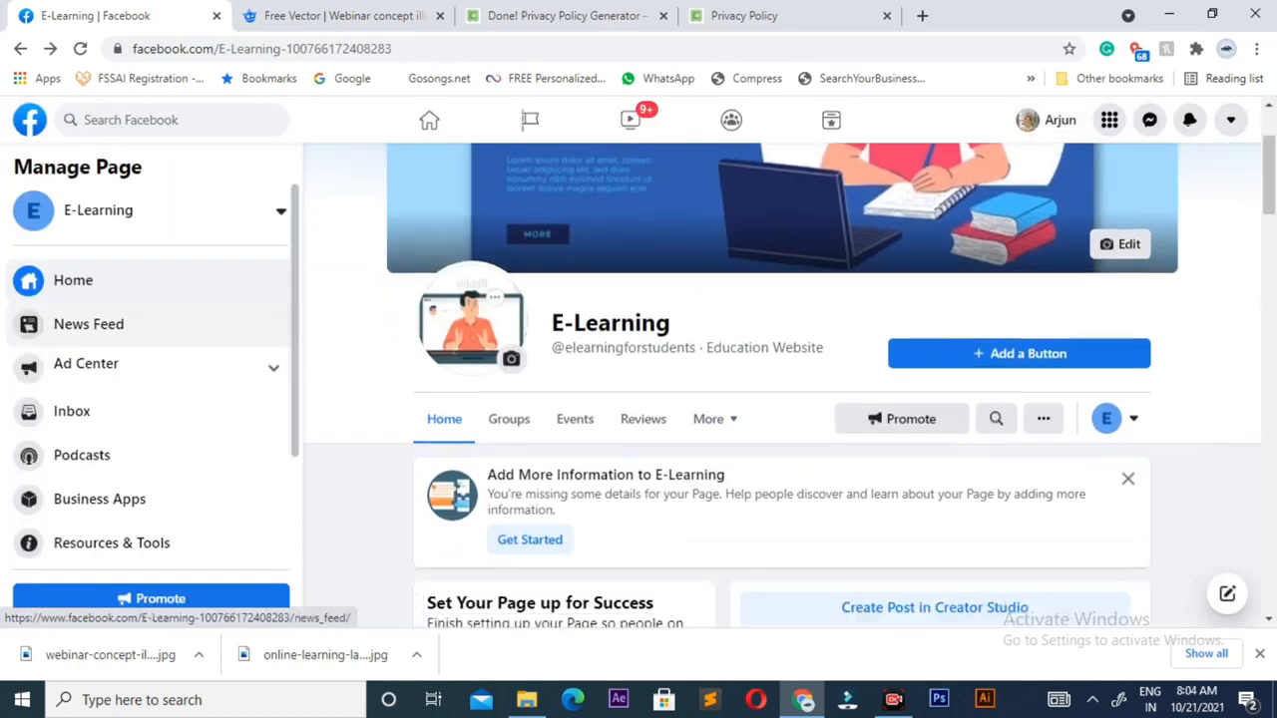
left_click(29, 325)
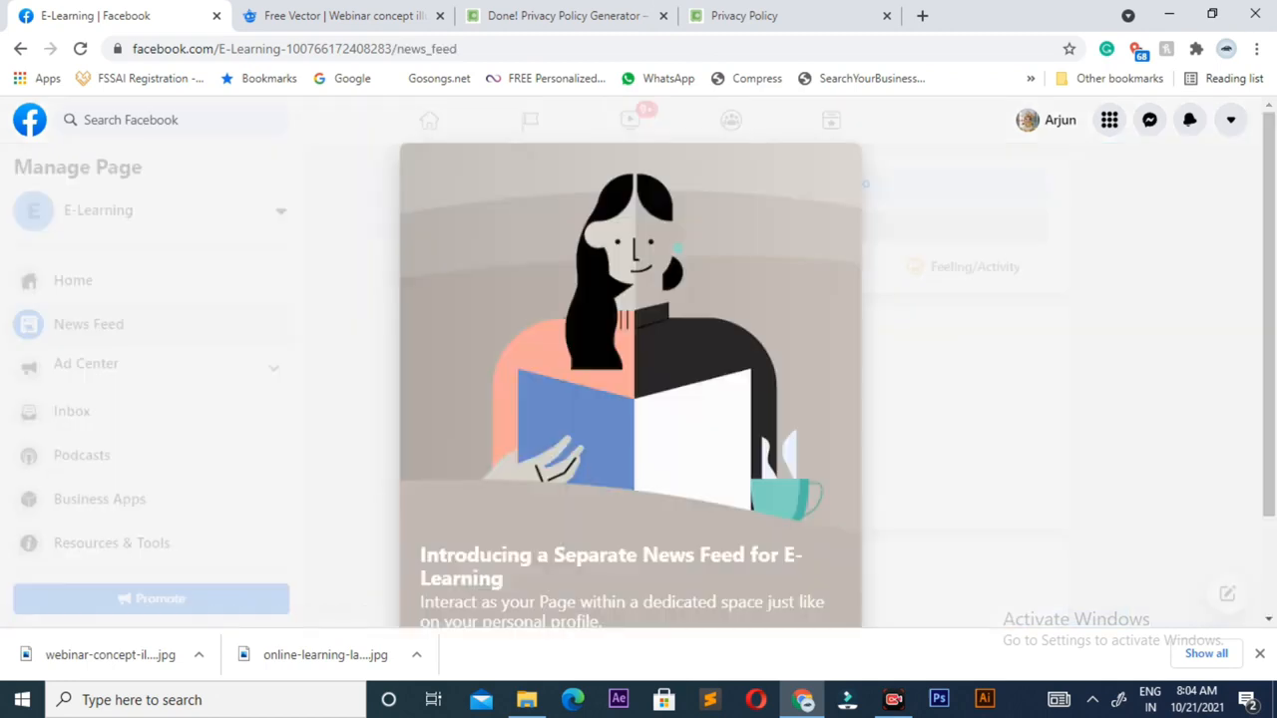
left_click_drag(1269, 299, 1269, 396)
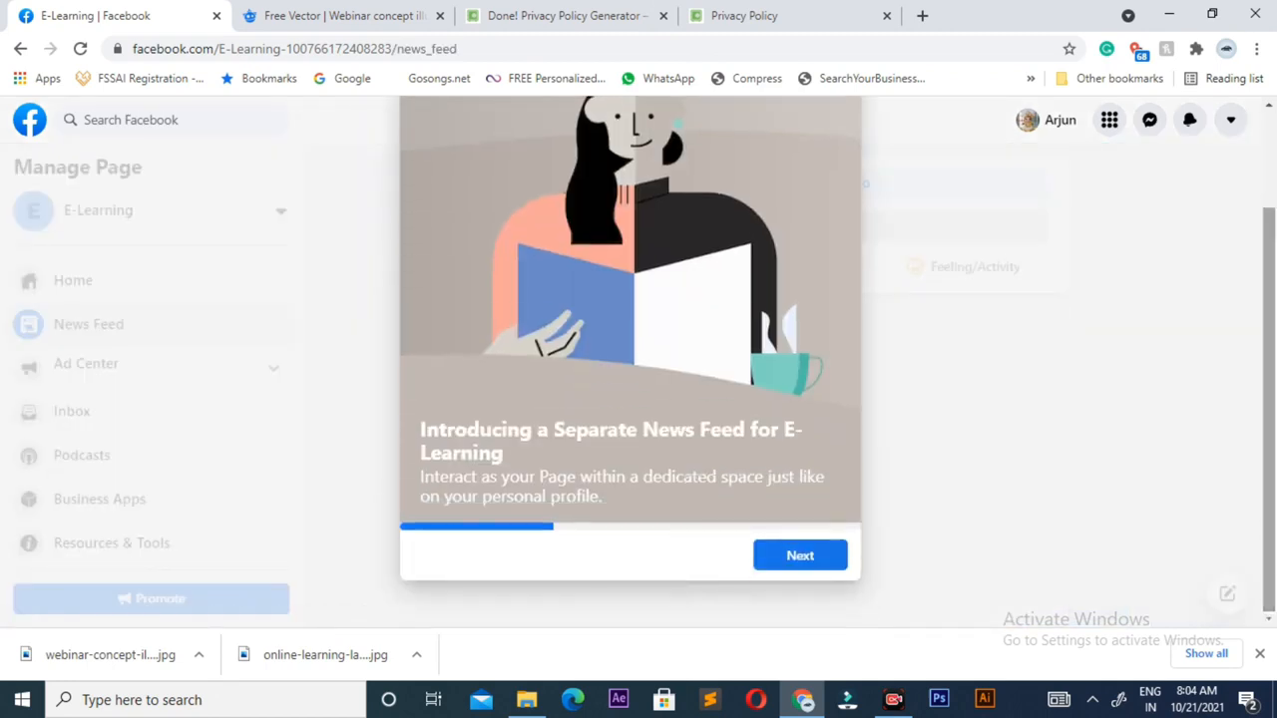
left_click(801, 556)
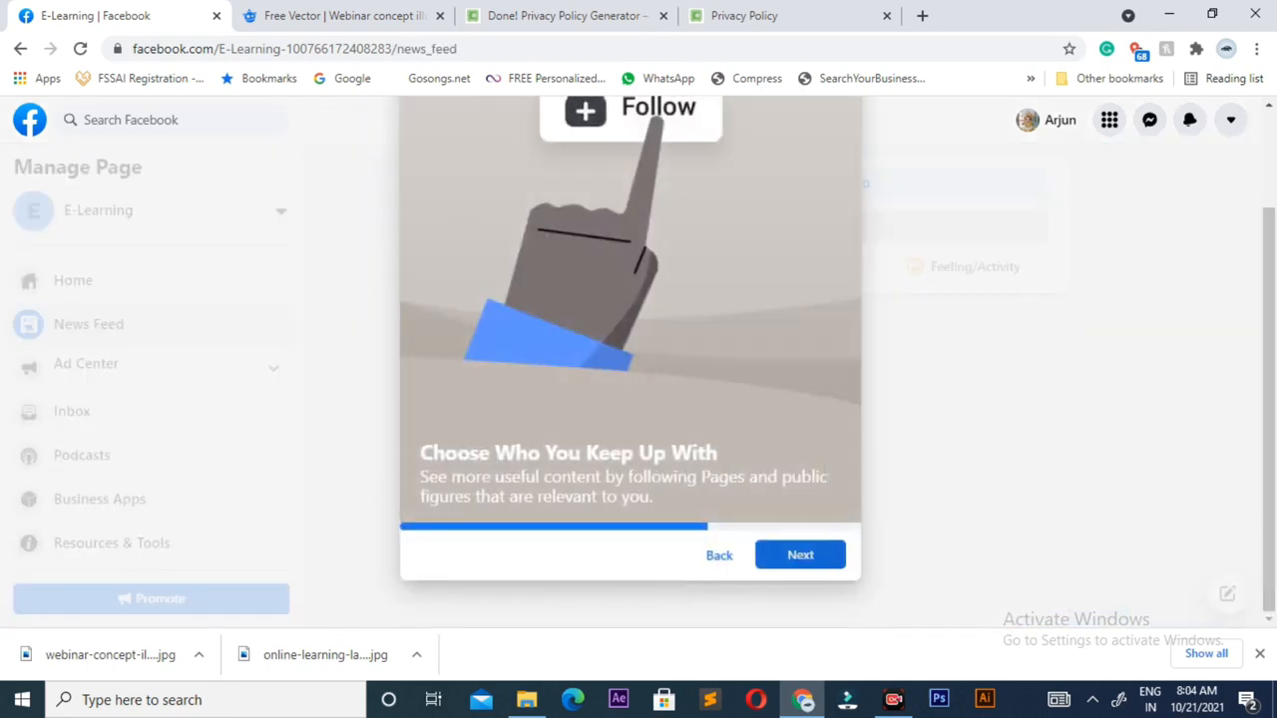
left_click(800, 556)
left_click(800, 556)
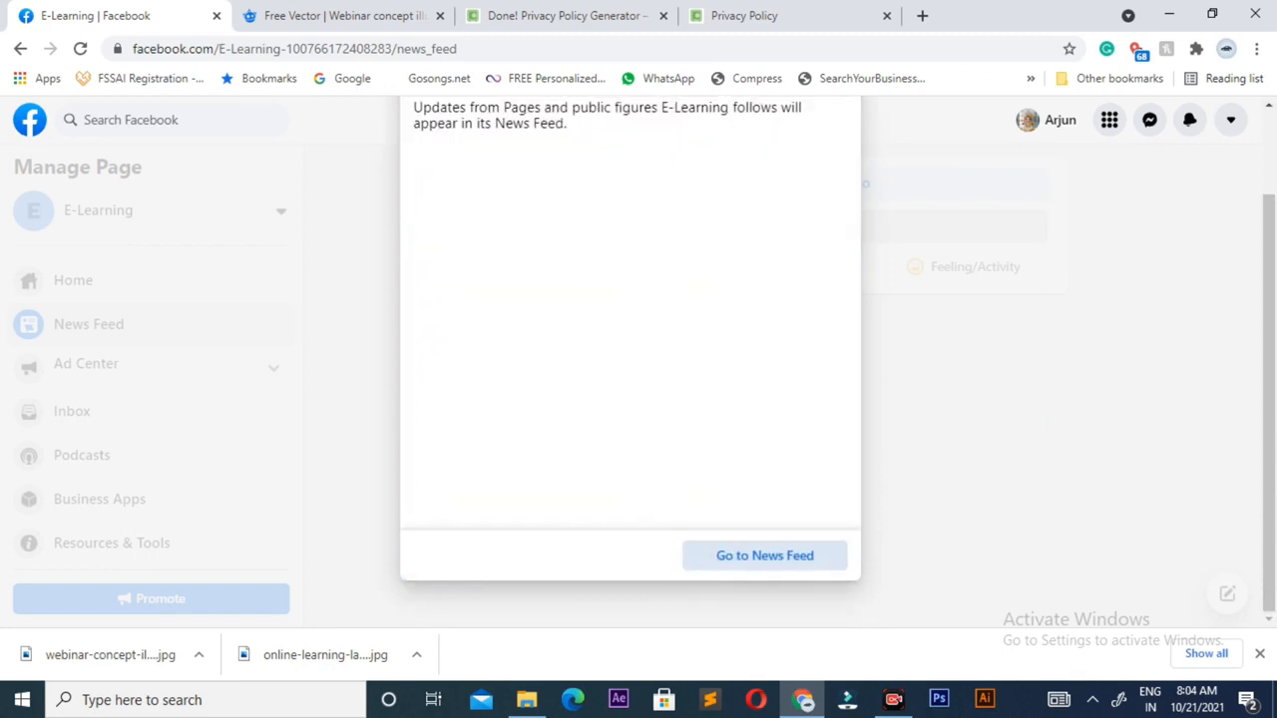
left_click(766, 555)
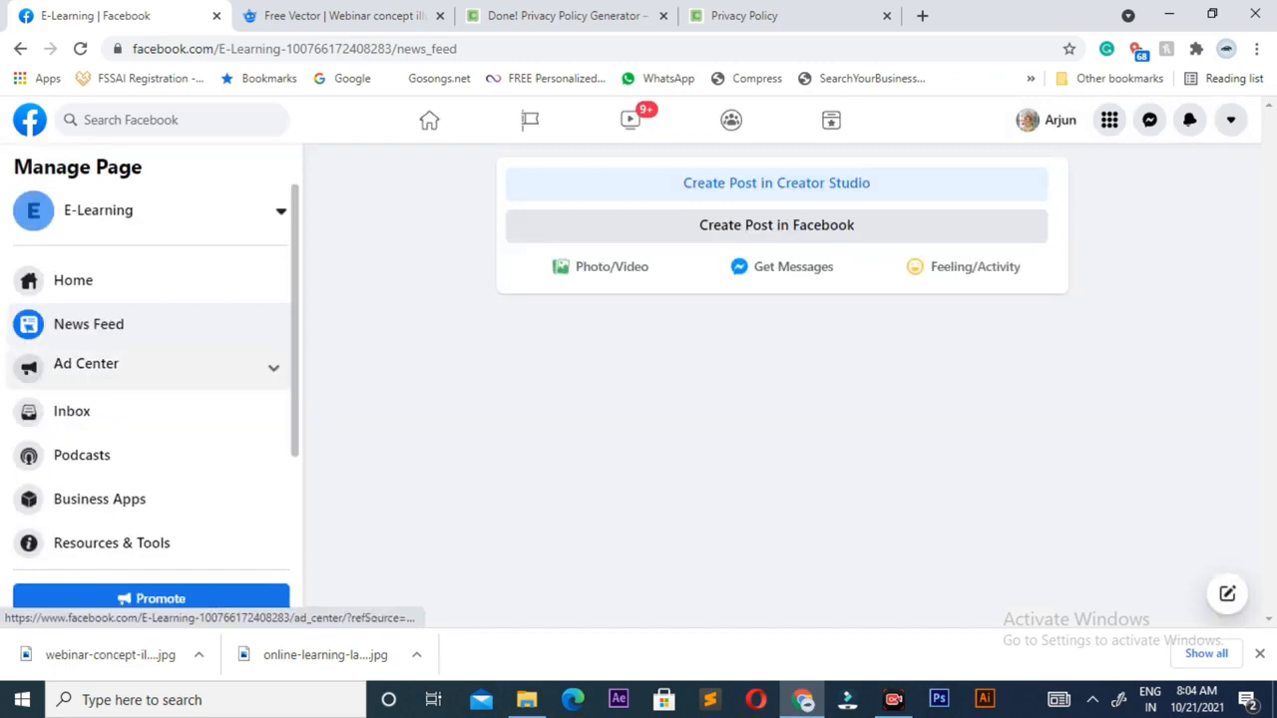
left_click(85, 364)
Glance at the page's message Inbox, then return to the Ad Center showing ₹0.00 spent on 0 ads
left_click(70, 485)
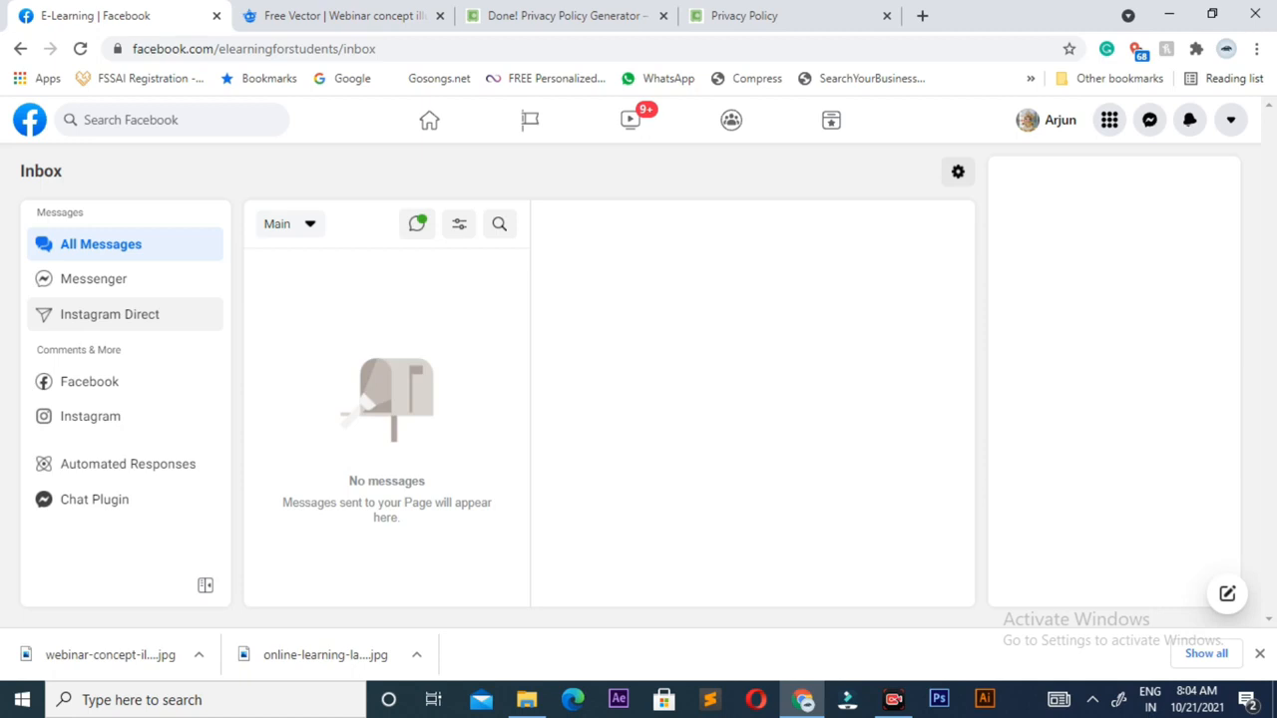
left_click(20, 48)
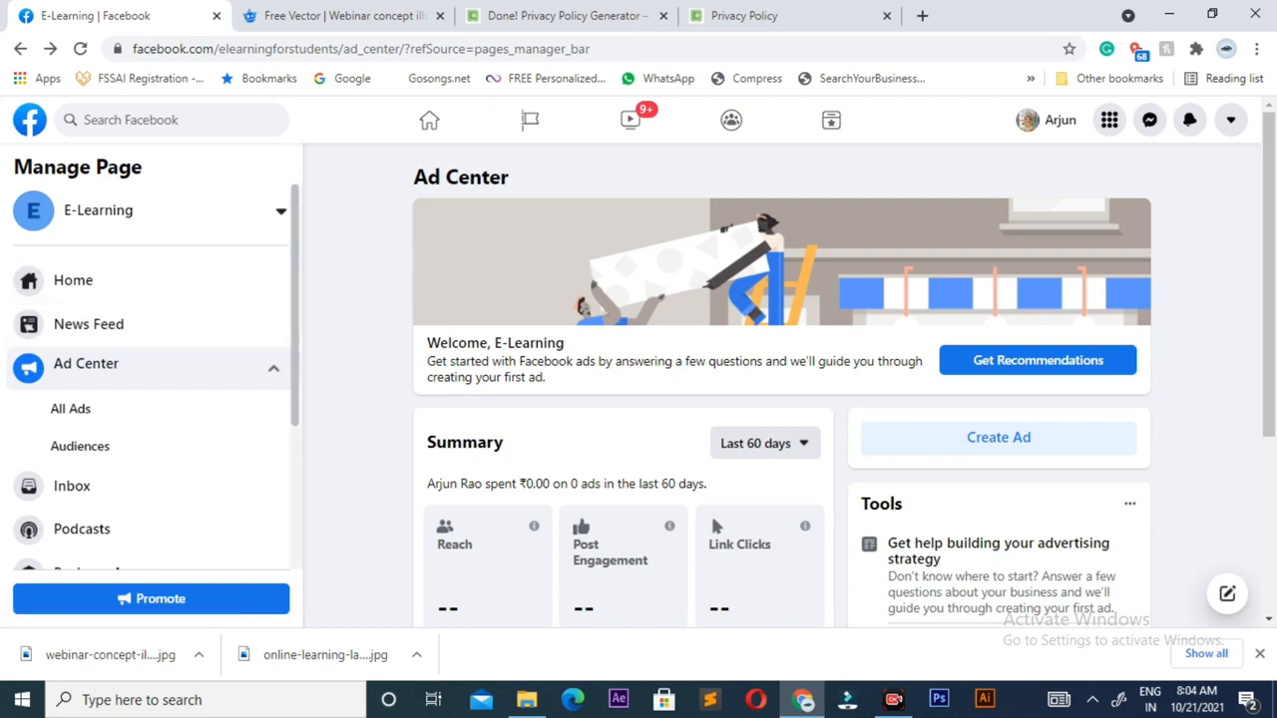
scroll(150, 394, "down", 3)
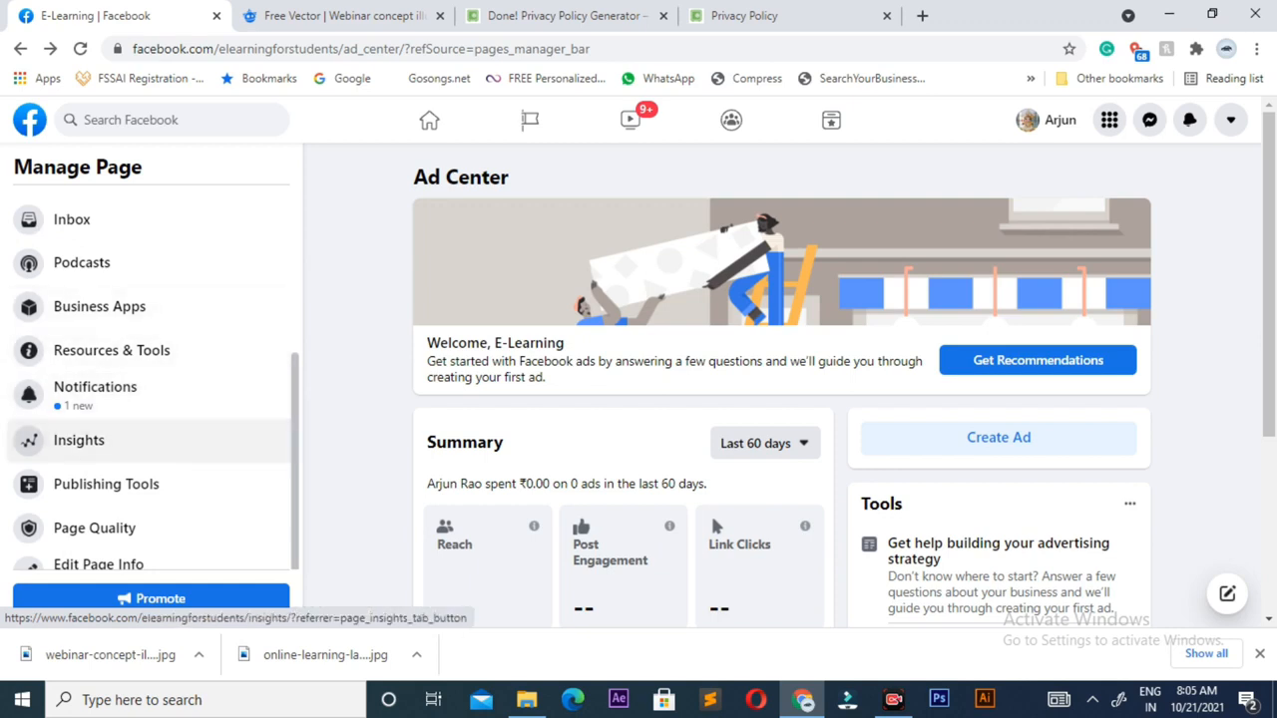
Scroll through the E-Learning Page Insights overview, then go back to the page's News Feed
left_click(79, 440)
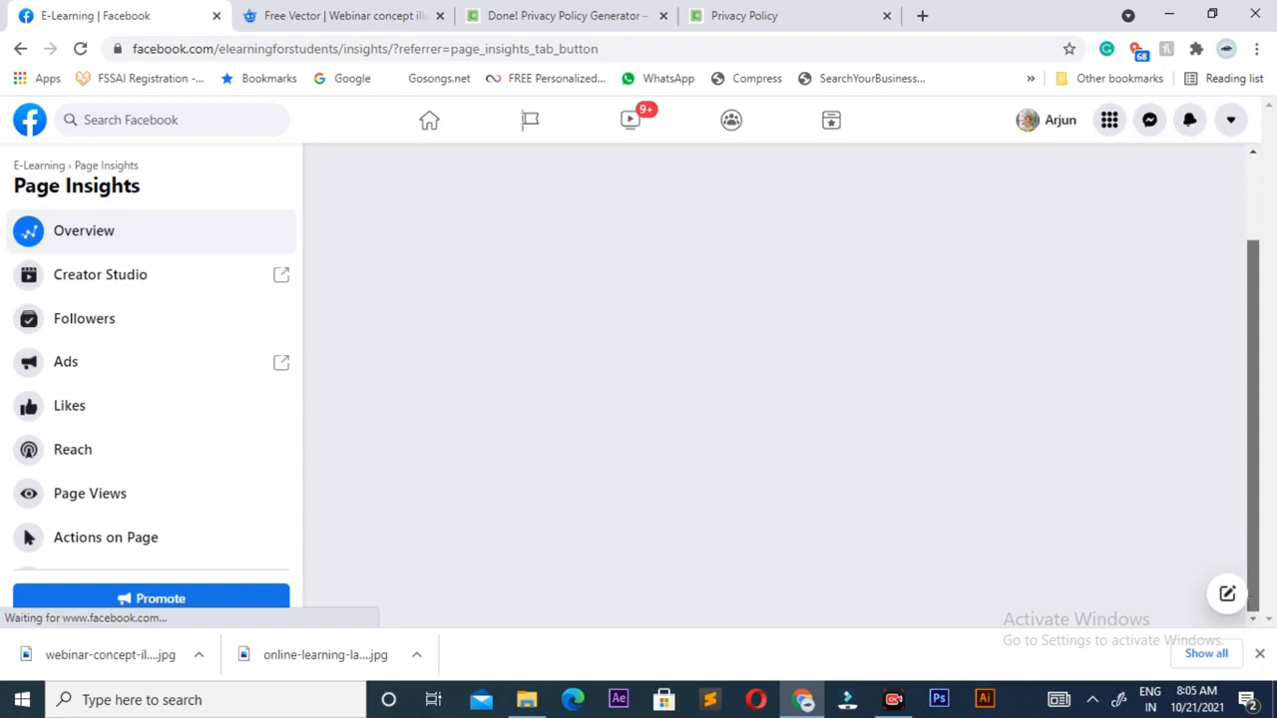
scroll(702, 384, "down", 6)
scroll(702, 384, "up", 4)
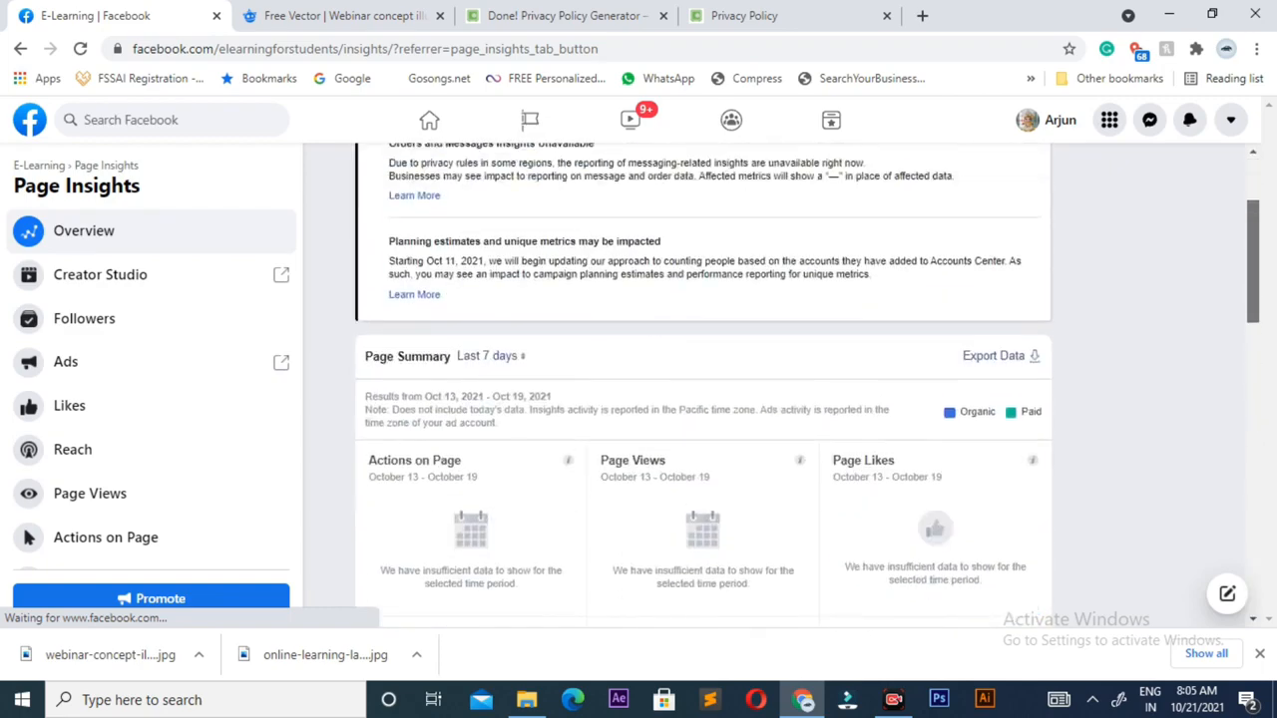
scroll(702, 384, "down", 6)
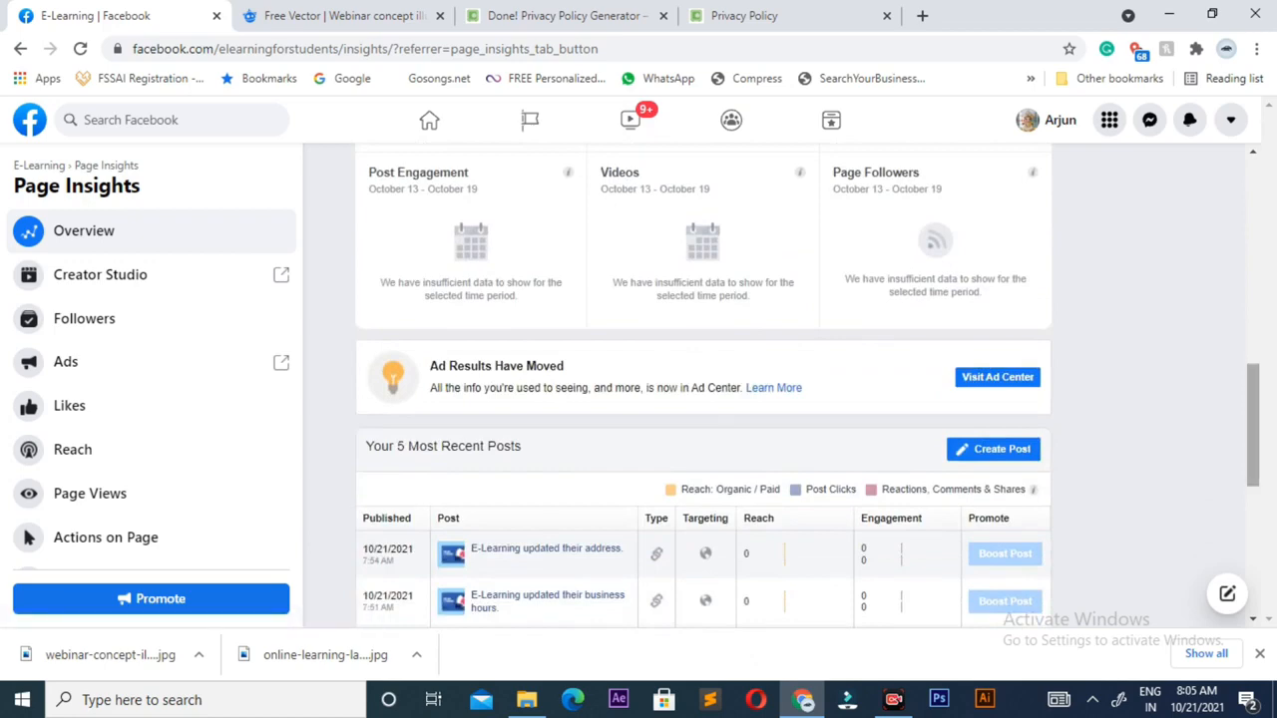
scroll(702, 385, "down", 2)
scroll(702, 384, "down", 2)
scroll(703, 384, "up", 12)
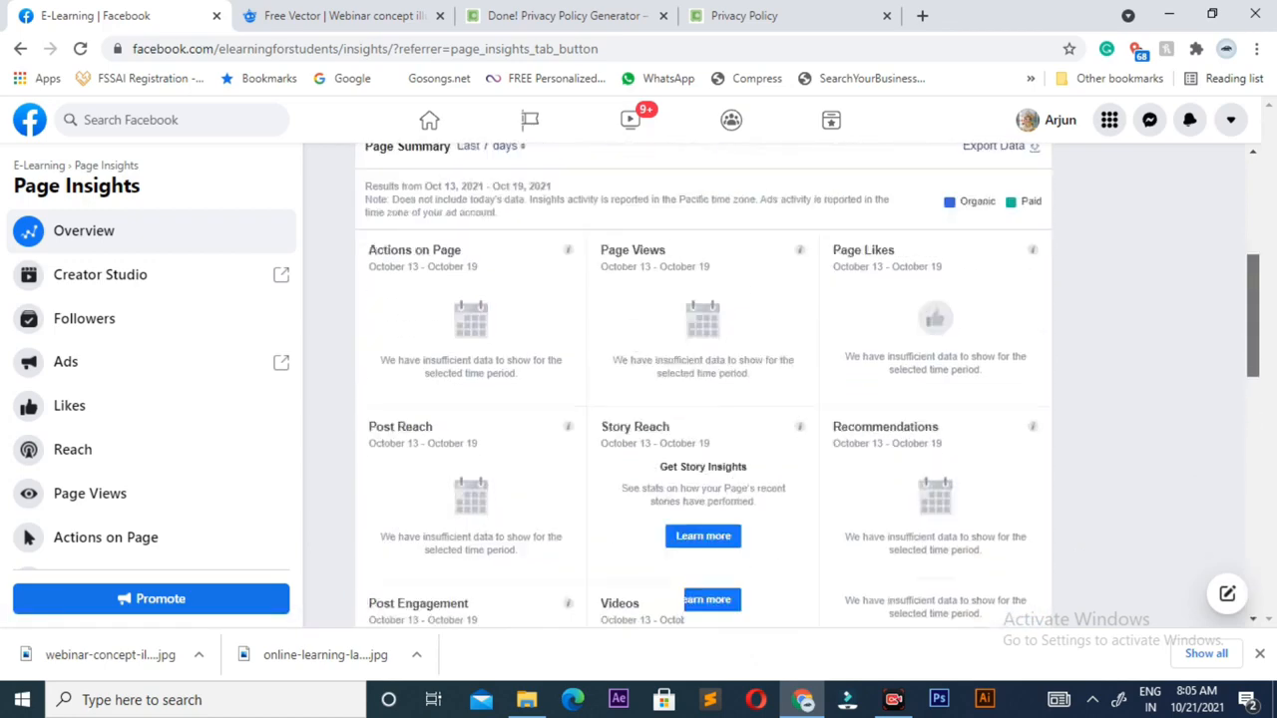
left_click(20, 47)
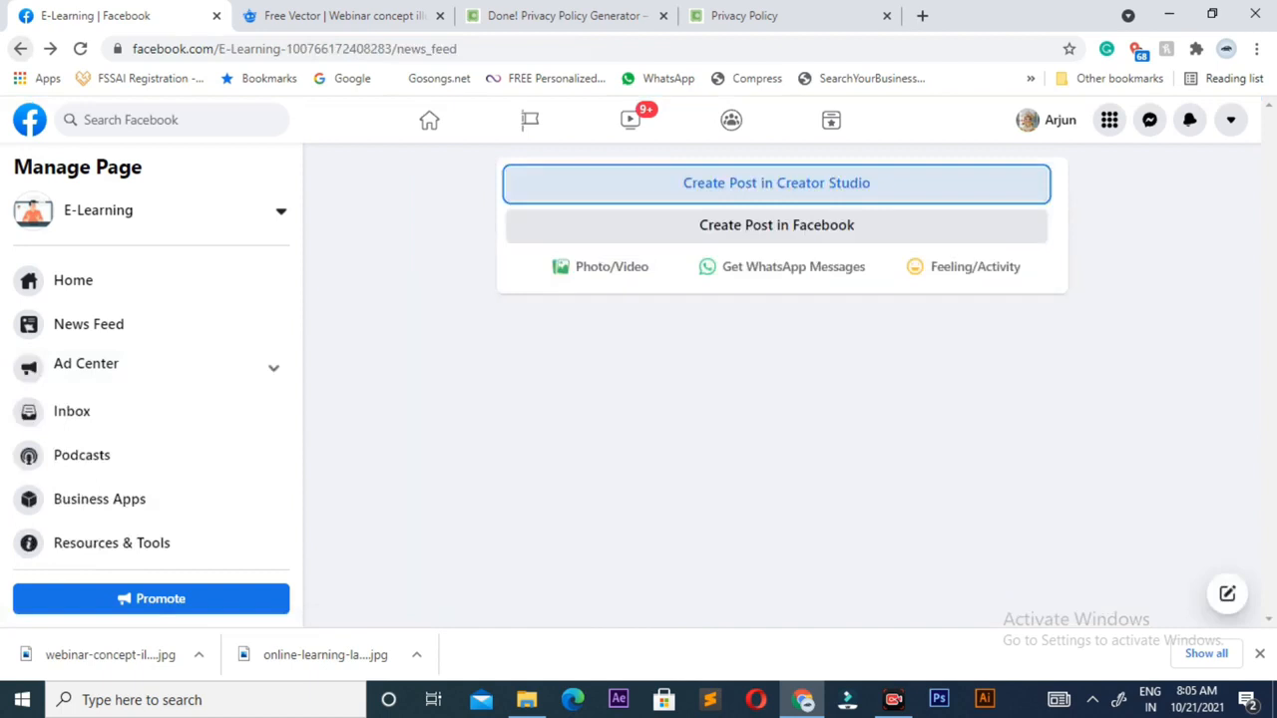
Go back to facebook.com and list the four managed Pages, including Medfirst ENT Care and E-Learning
left_click(20, 49)
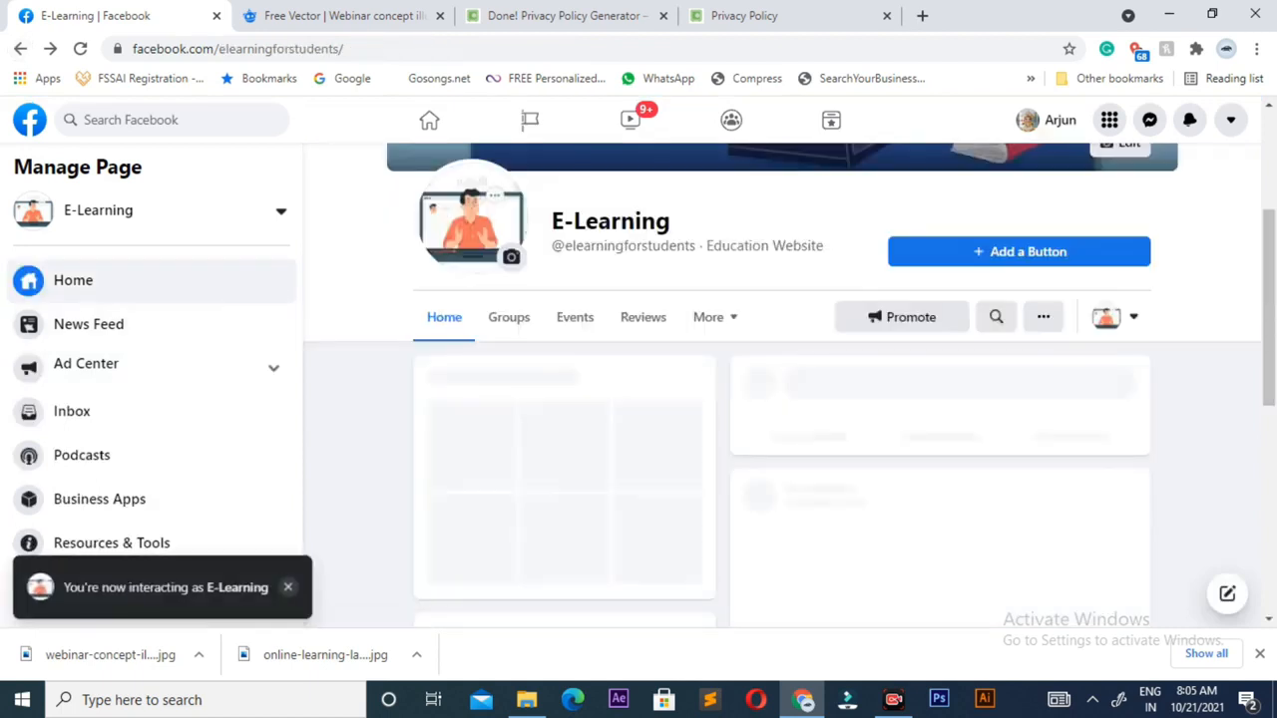
left_click(20, 49)
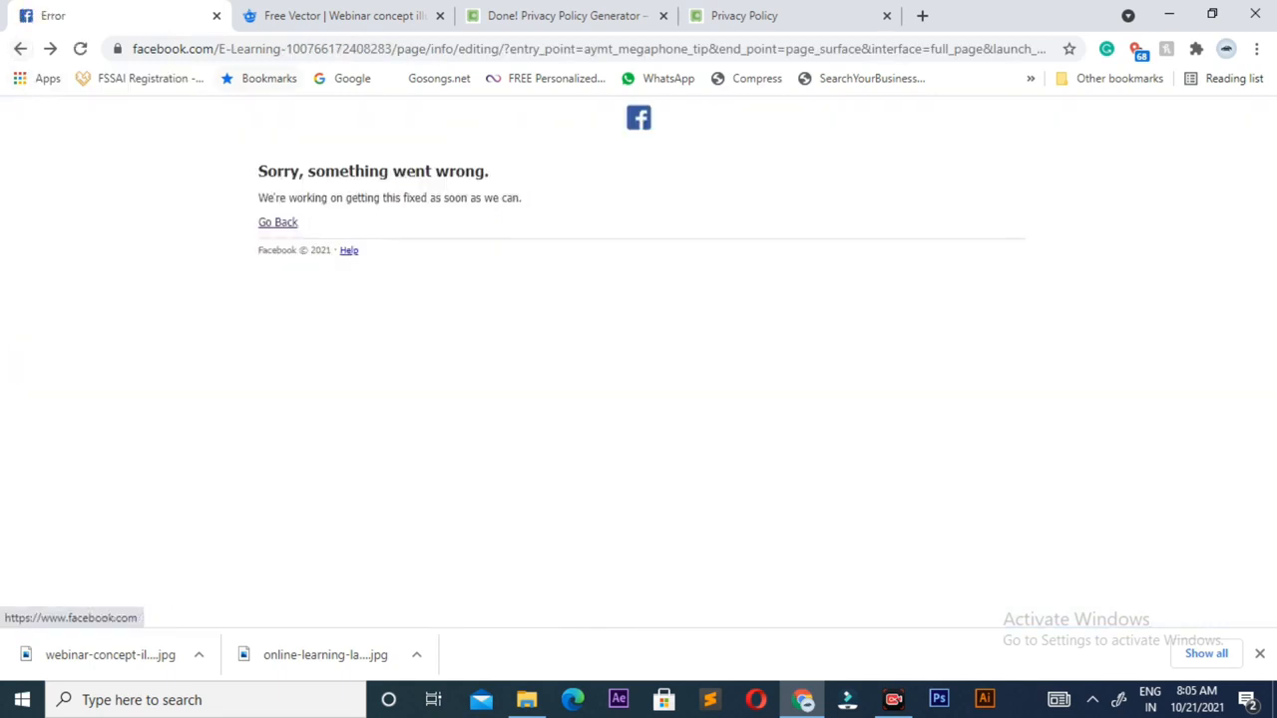
key("ctrl+l")
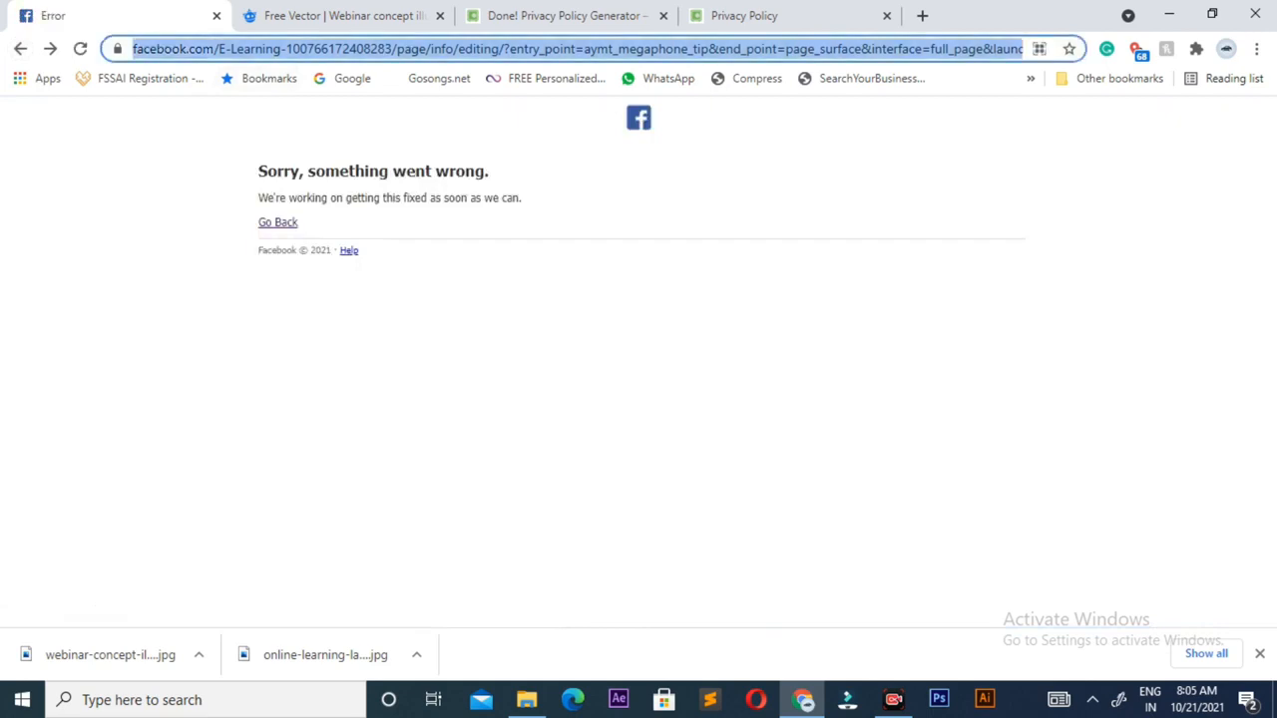
type("face")
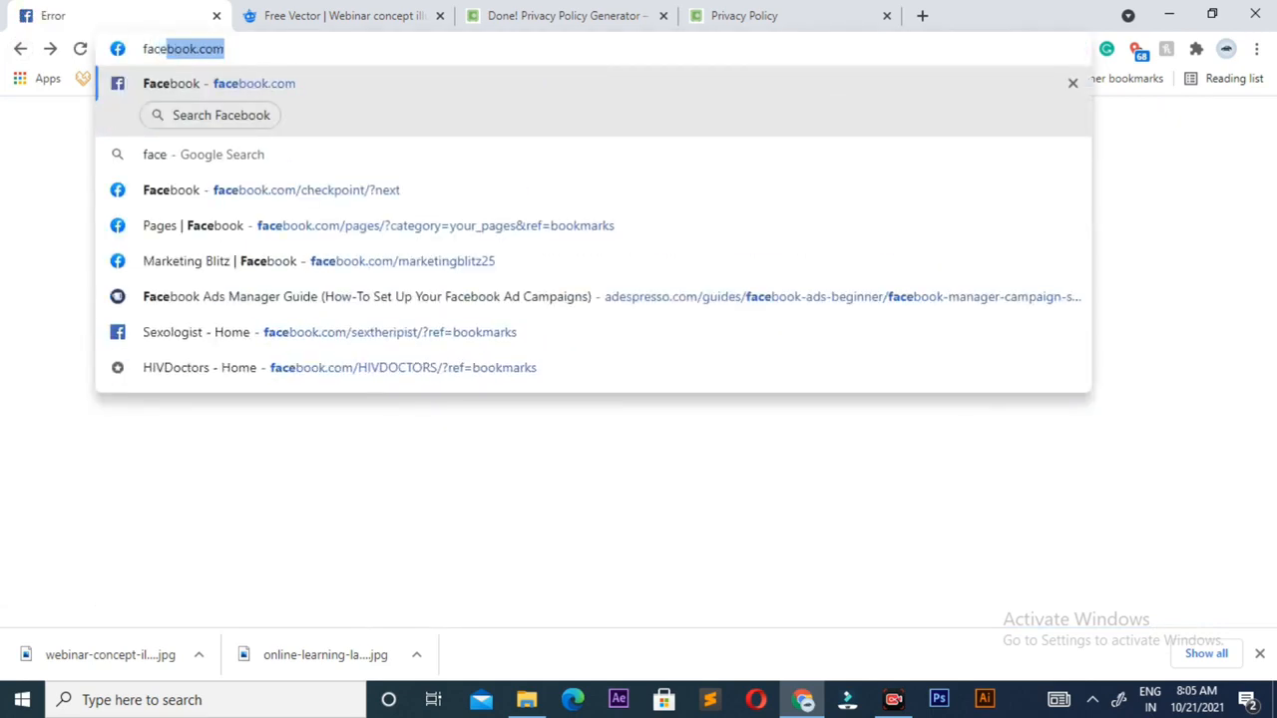
key("Return")
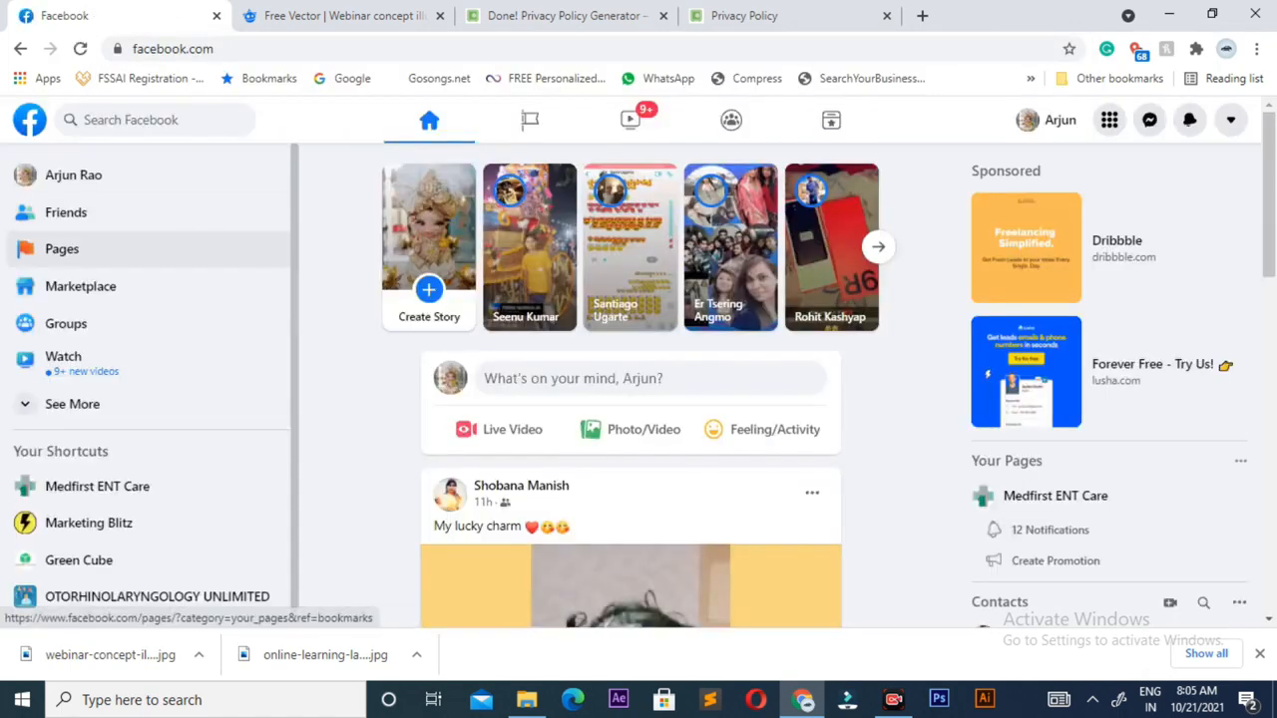
left_click(62, 249)
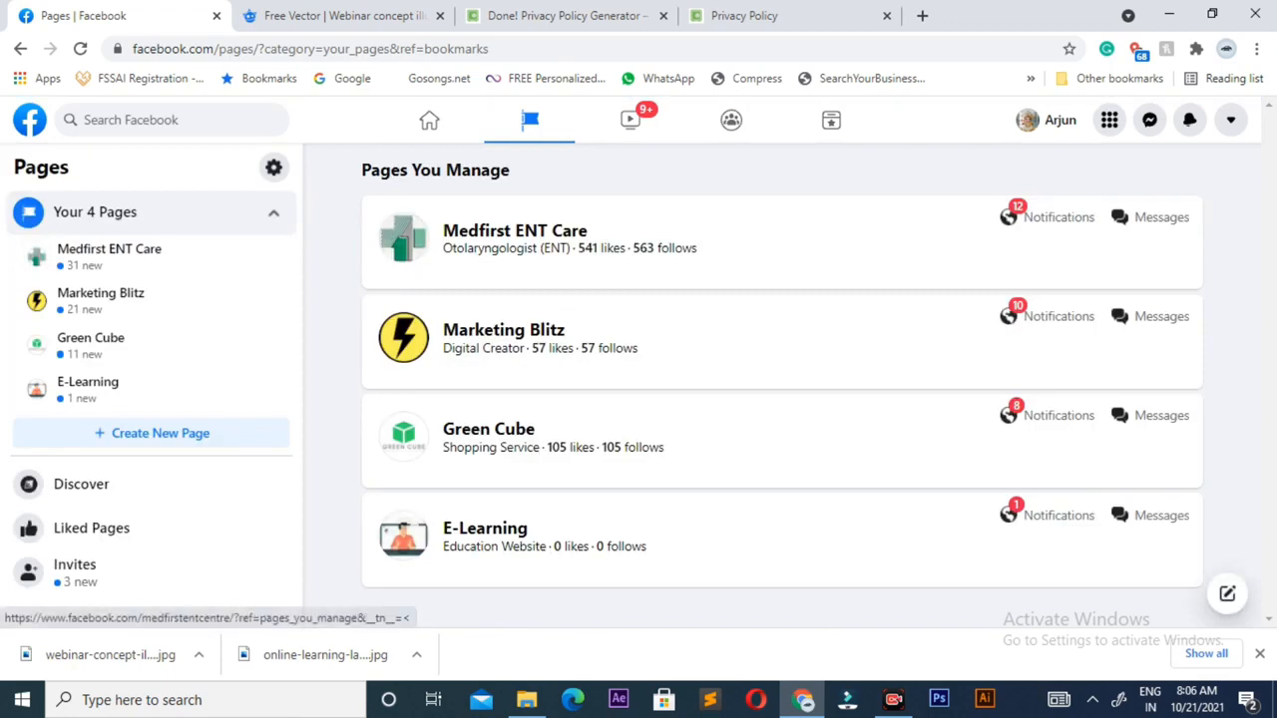
Open the Medfirst ENT Care page and look over its notifications
left_click(515, 231)
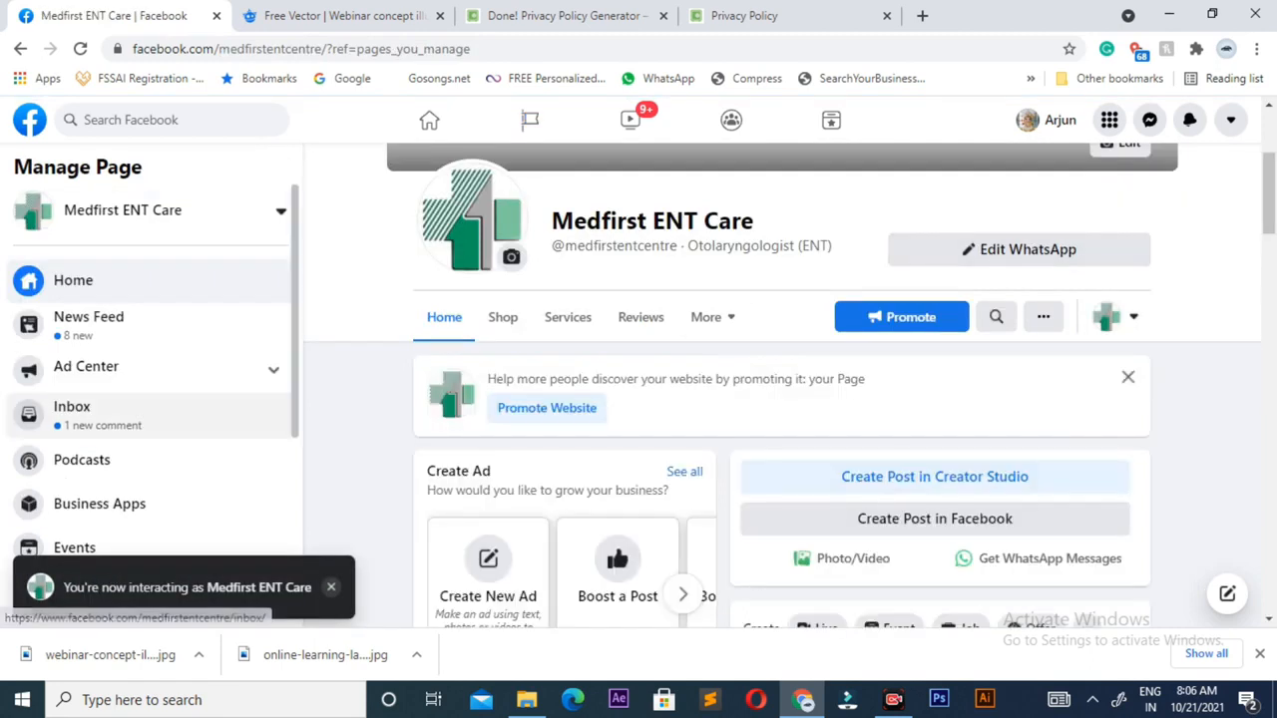
scroll(150, 379, "down", 5)
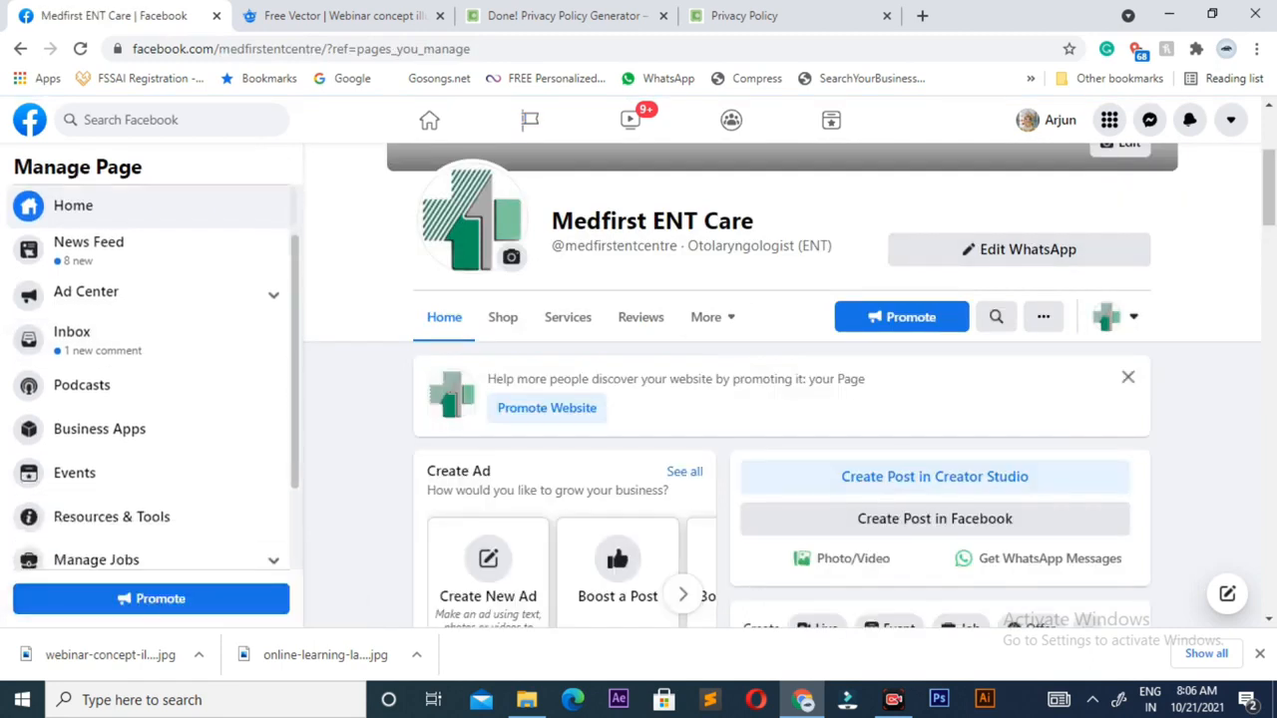
scroll(95, 399, "down", 1)
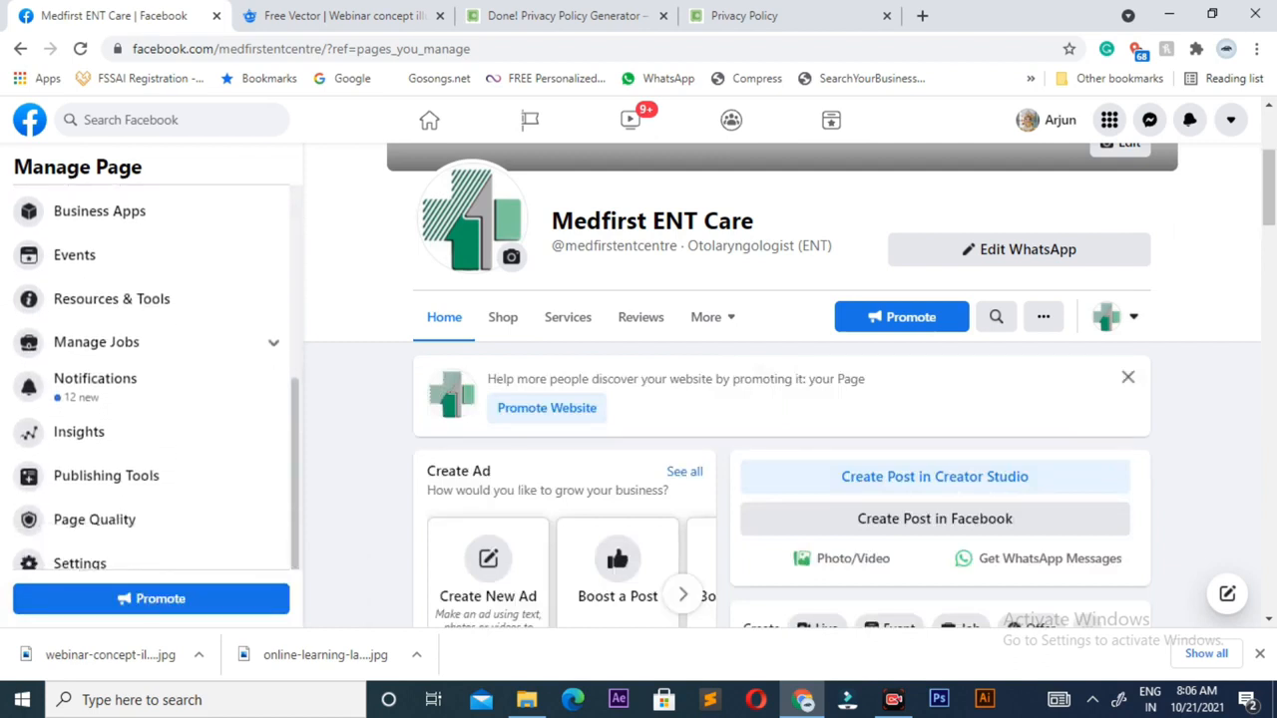
left_click(95, 381)
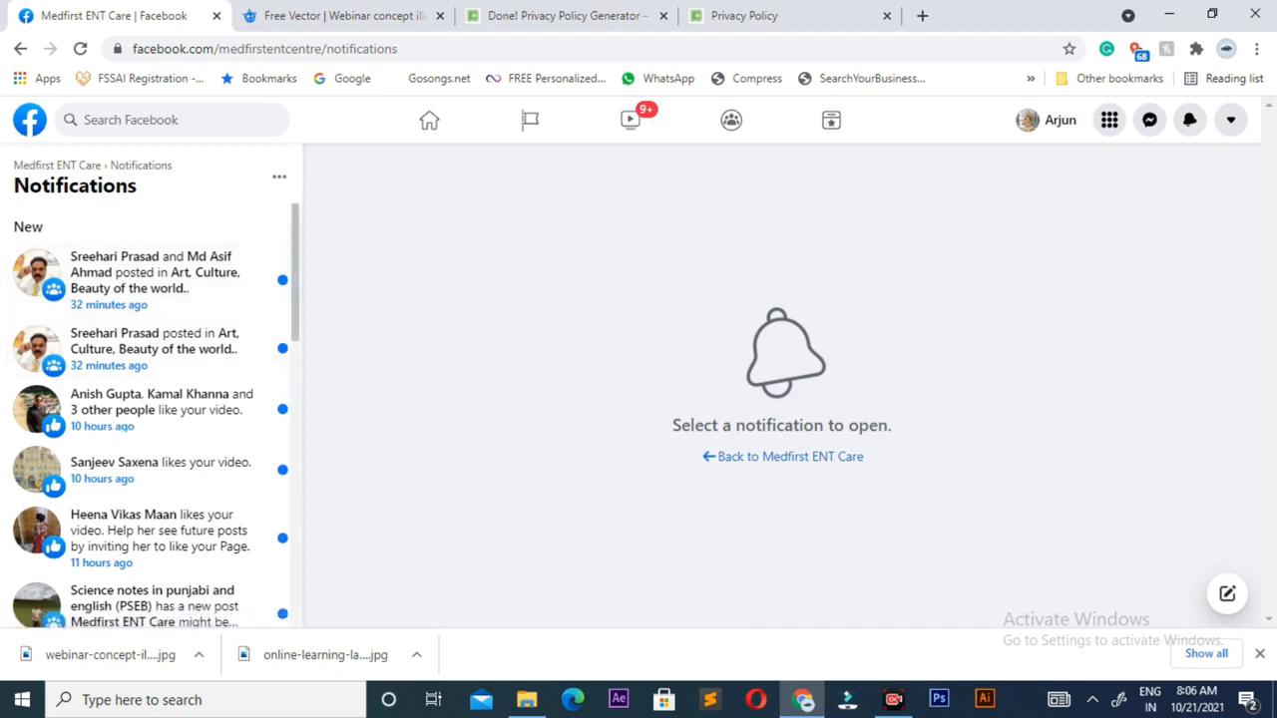
scroll(150, 419, "down", 3)
scroll(150, 419, "up", 2)
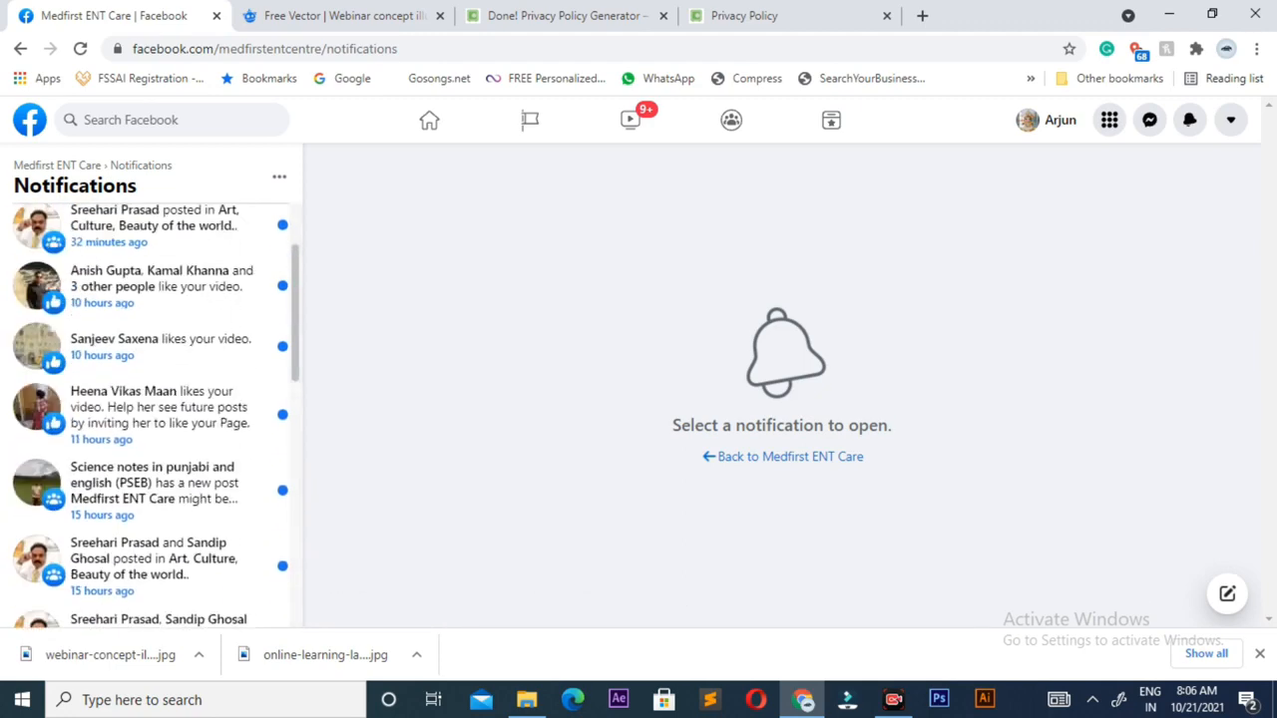
scroll(149, 419, "up", 2)
Return to the Medfirst ENT Care page and open its Page Insights for Oct 13 – Oct 19, 2021
key("alt+Left")
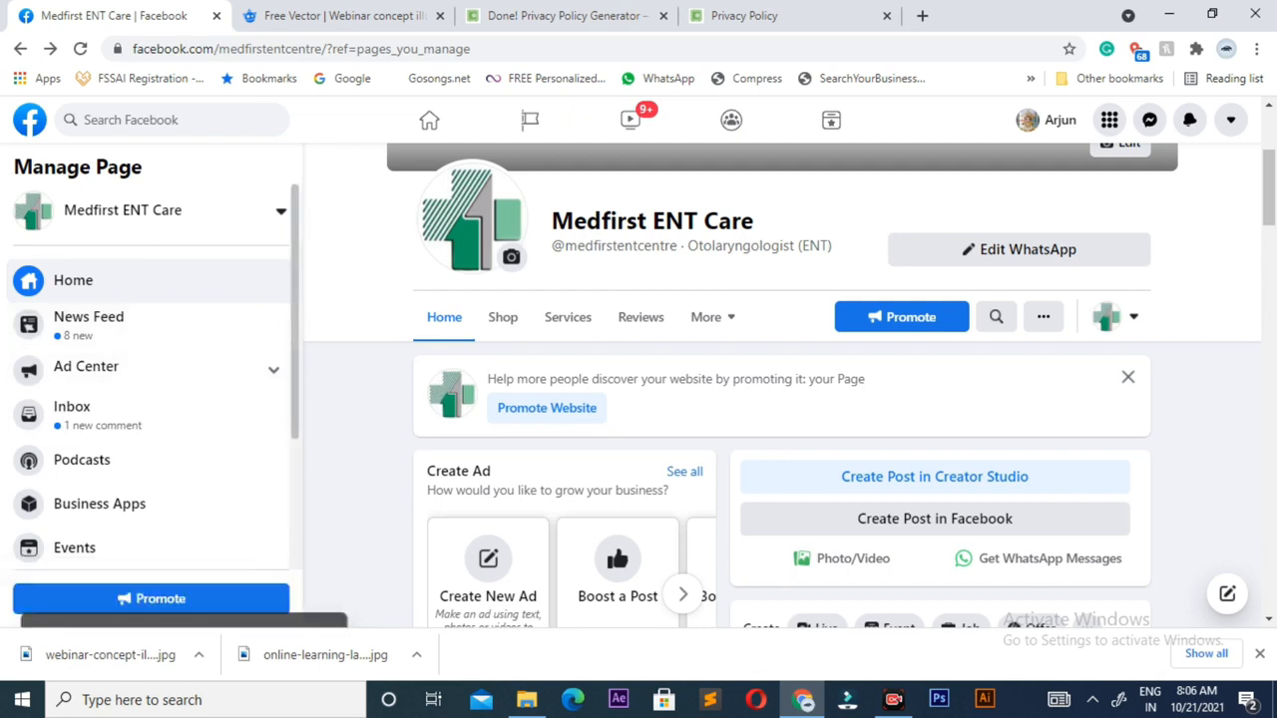
scroll(149, 379, "down", 3)
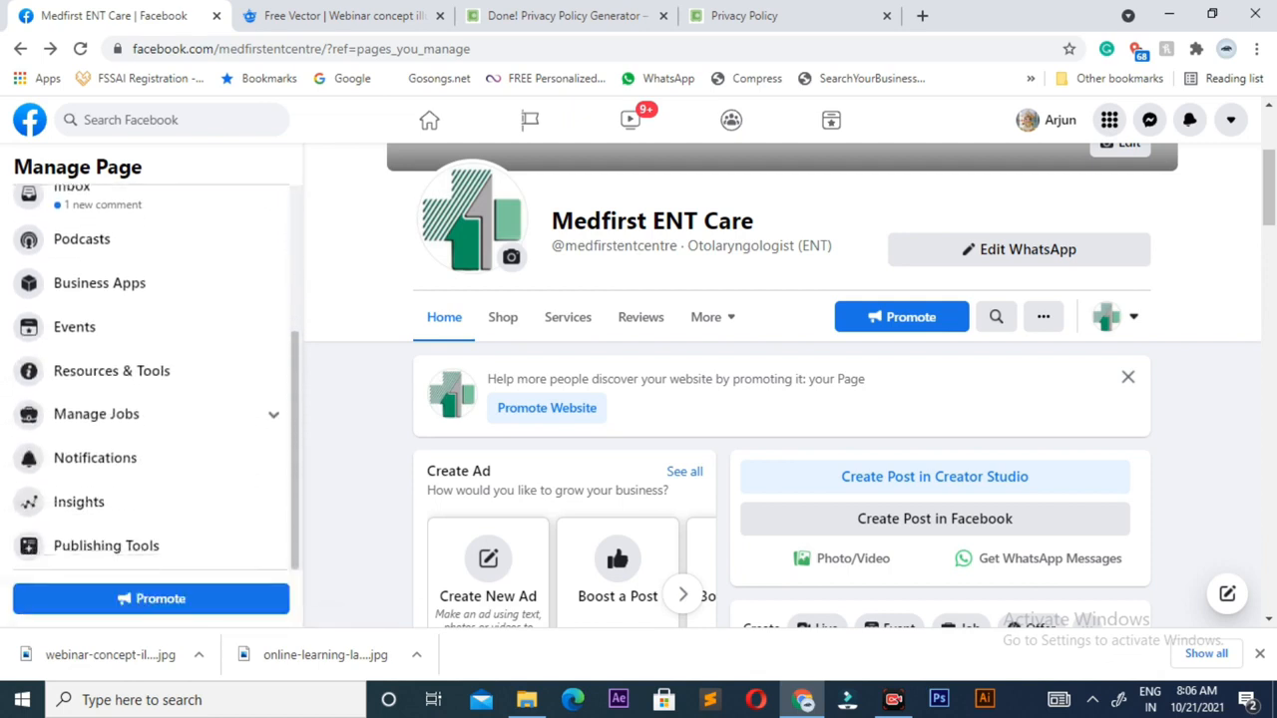
left_click(79, 504)
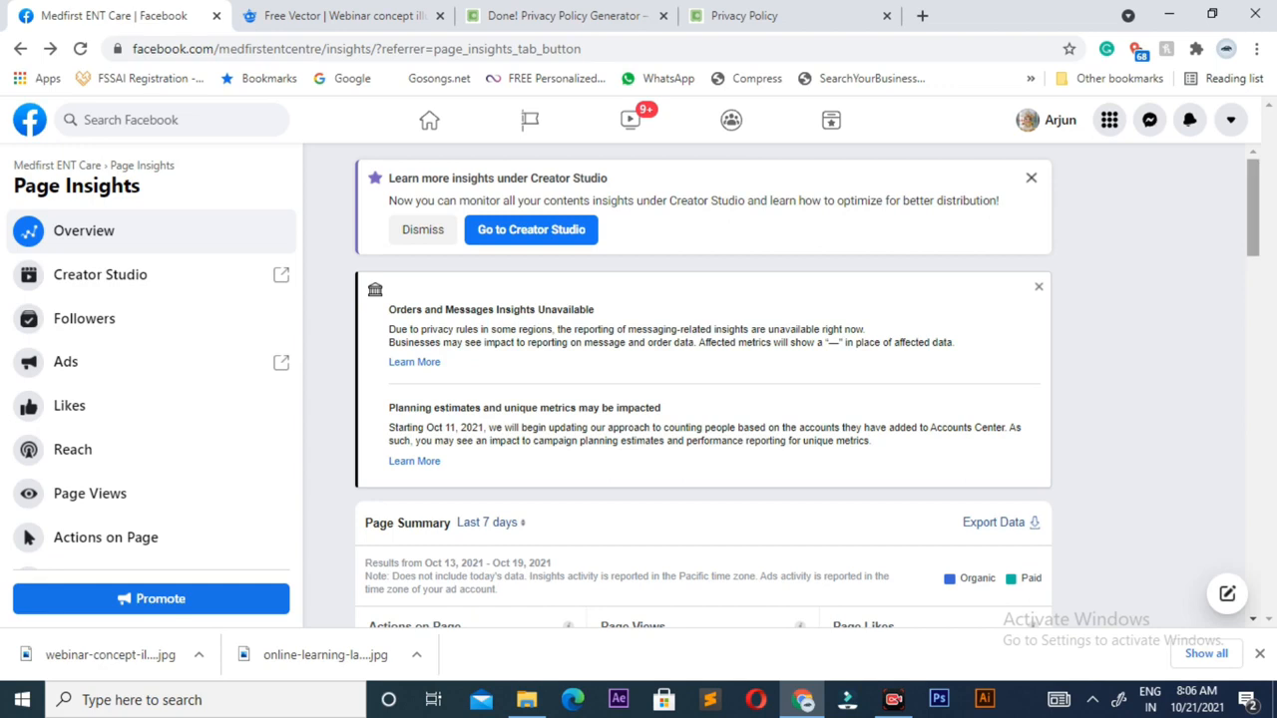
Switch the Page Summary period to Last 28 days, then to Today
scroll(704, 385, "down", 4)
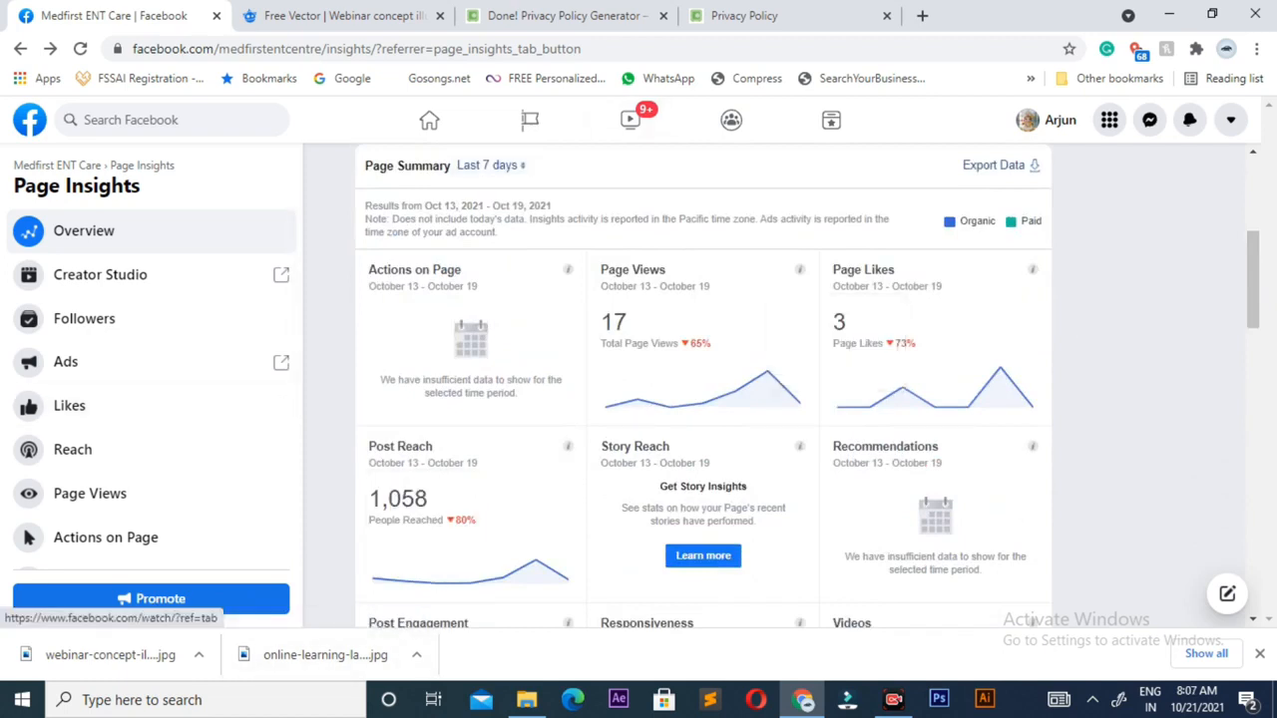
left_click(490, 165)
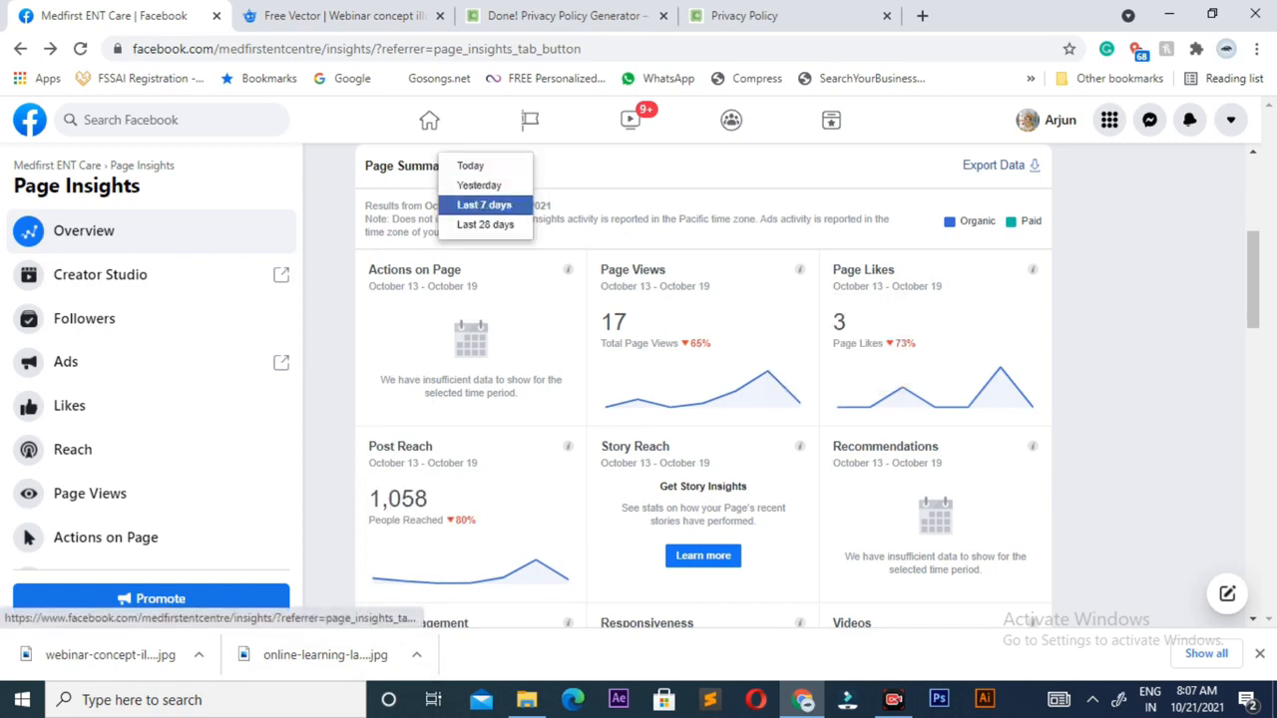
left_click(485, 224)
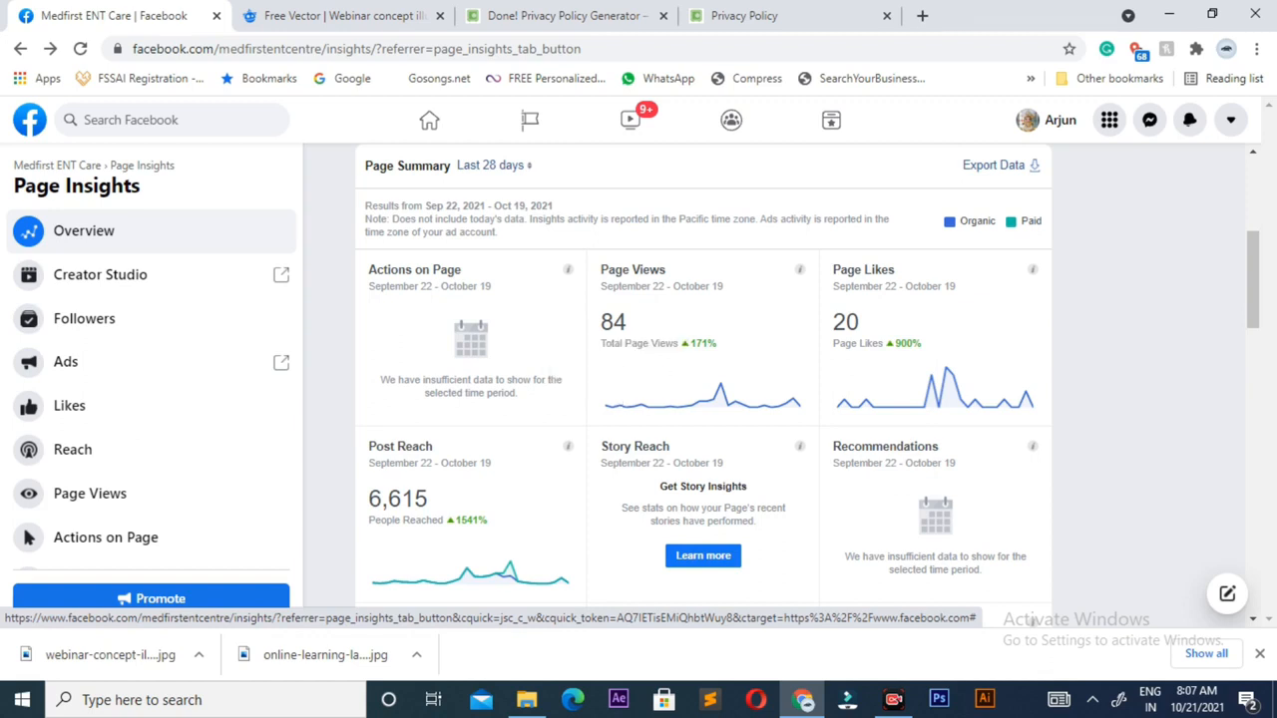
left_click(492, 165)
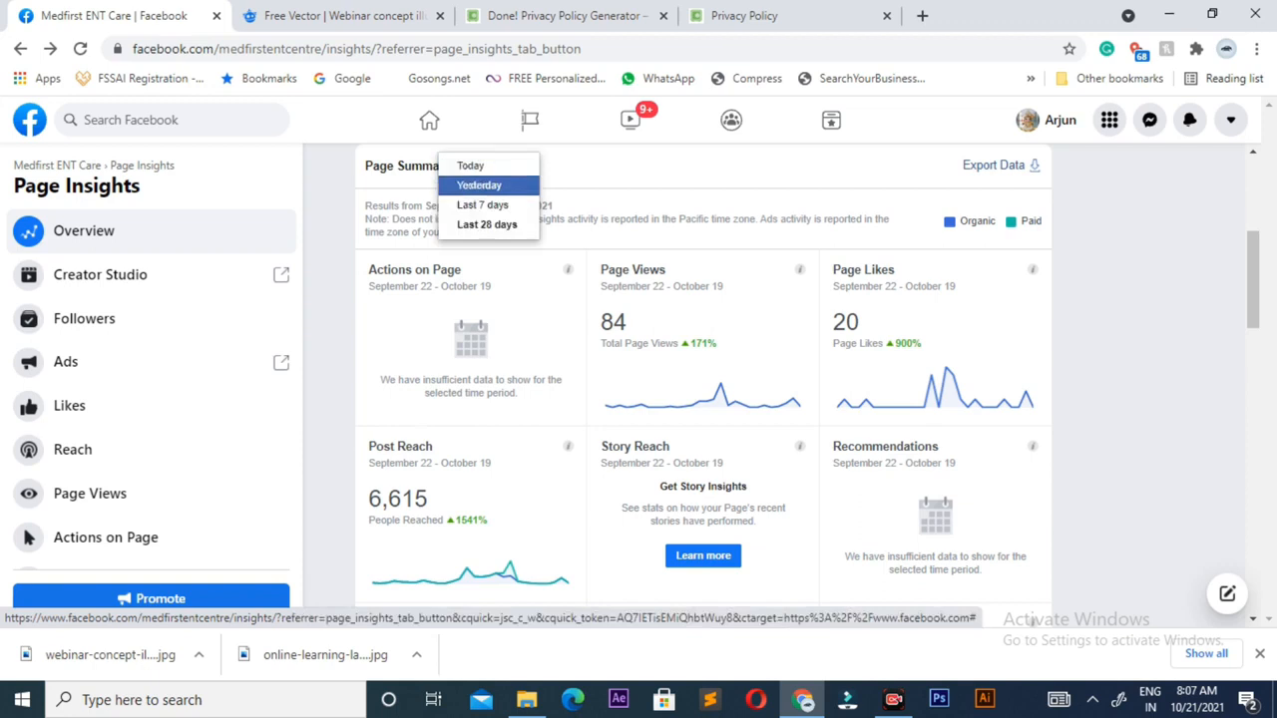
left_click(479, 165)
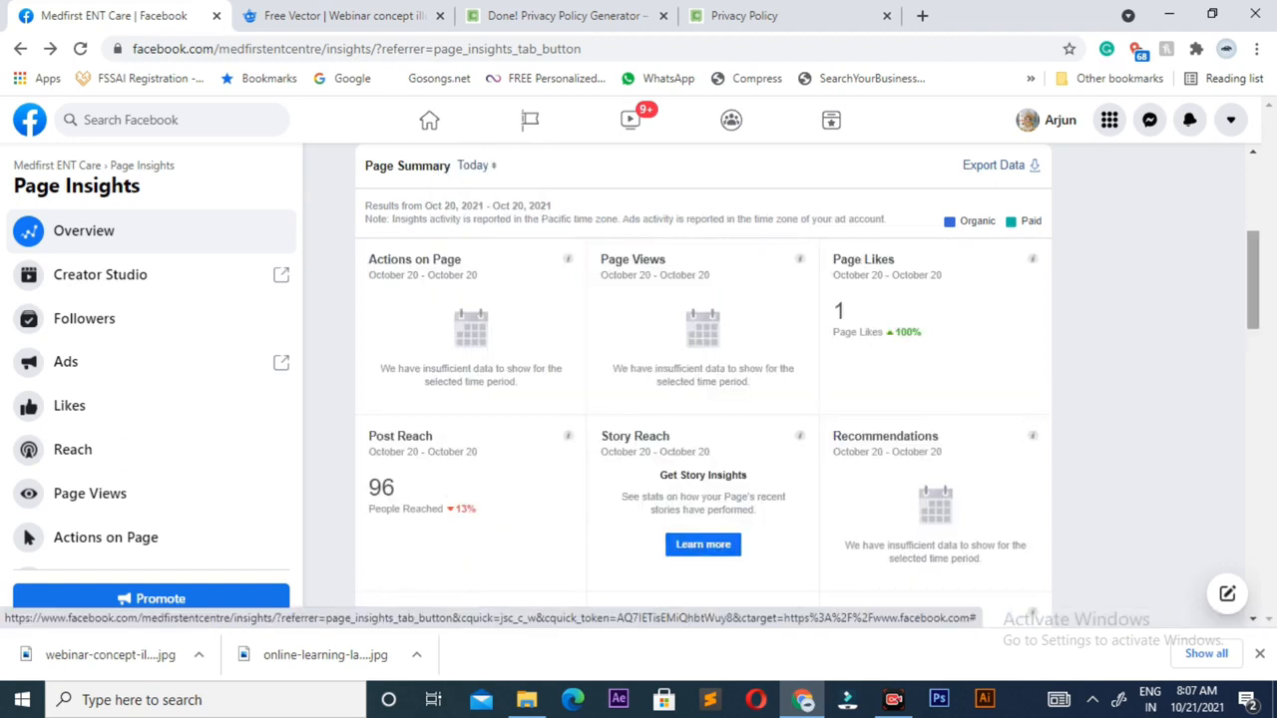
Scroll down to Your 5 Most Recent Posts, led by the 10/05/2021 ear buds post at 2K reach
scroll(703, 379, "down", 3)
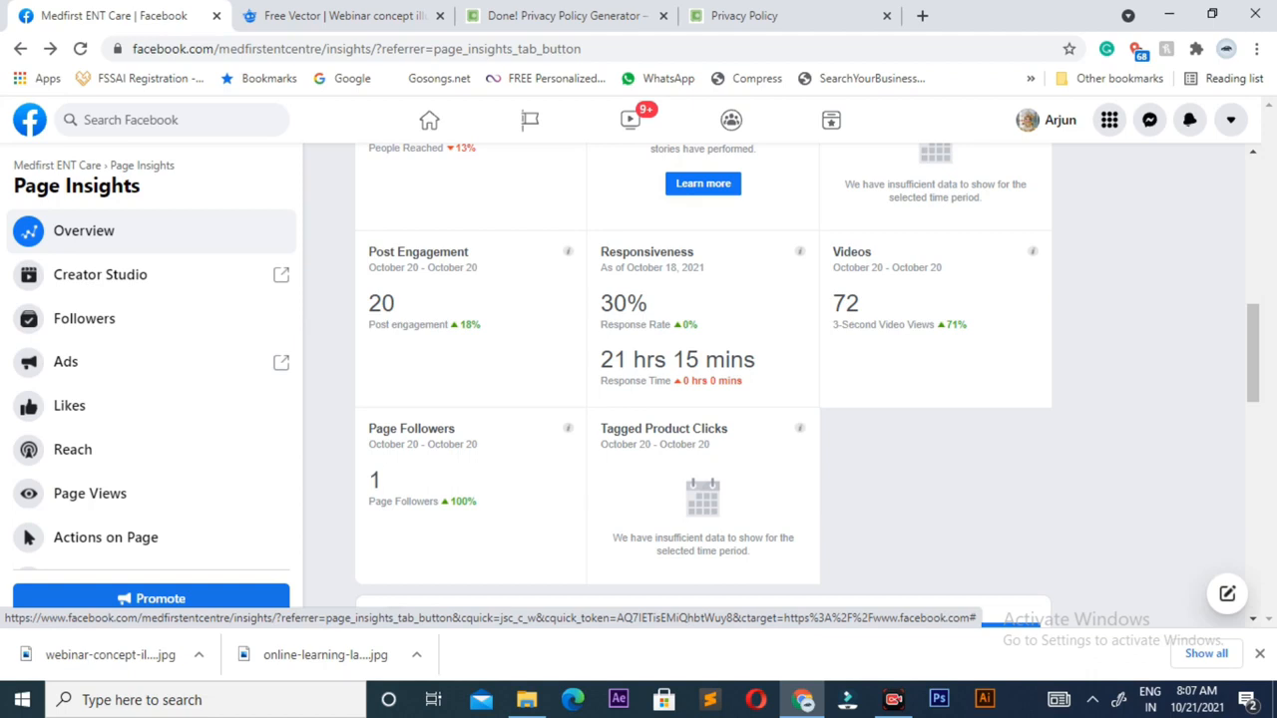
scroll(704, 384, "down", 1)
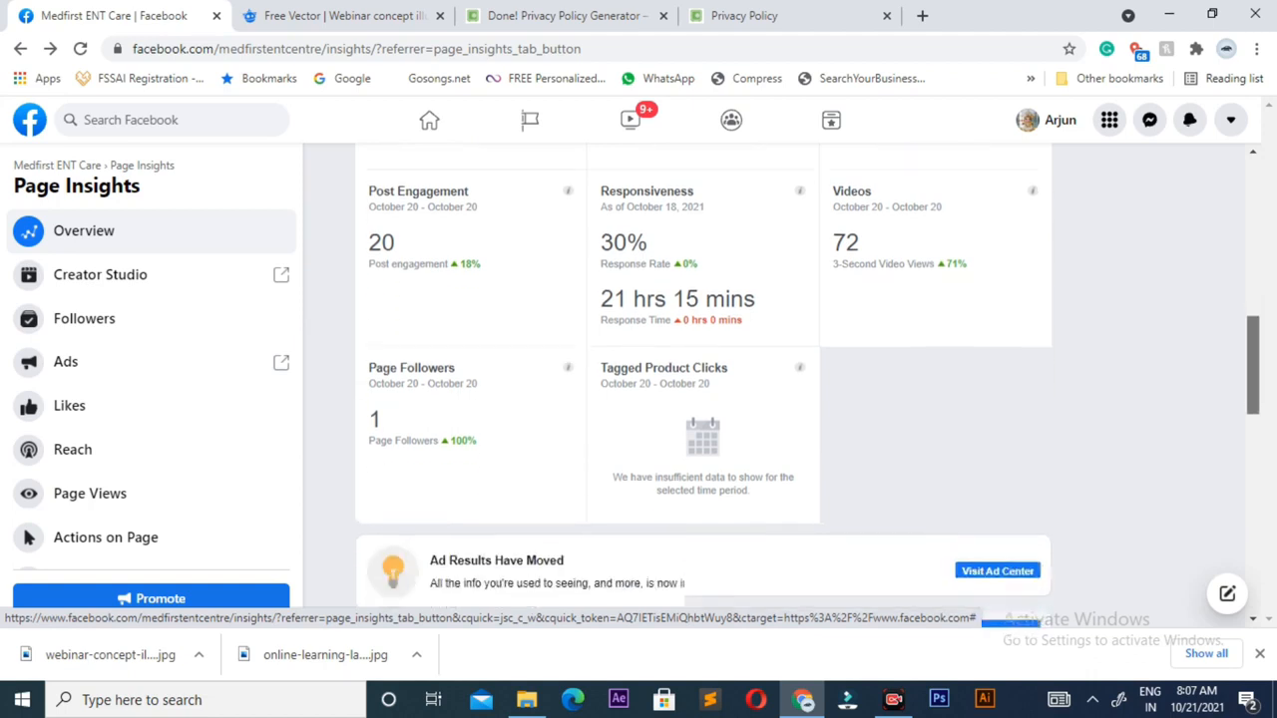
scroll(703, 384, "down", 1)
scroll(704, 384, "down", 3)
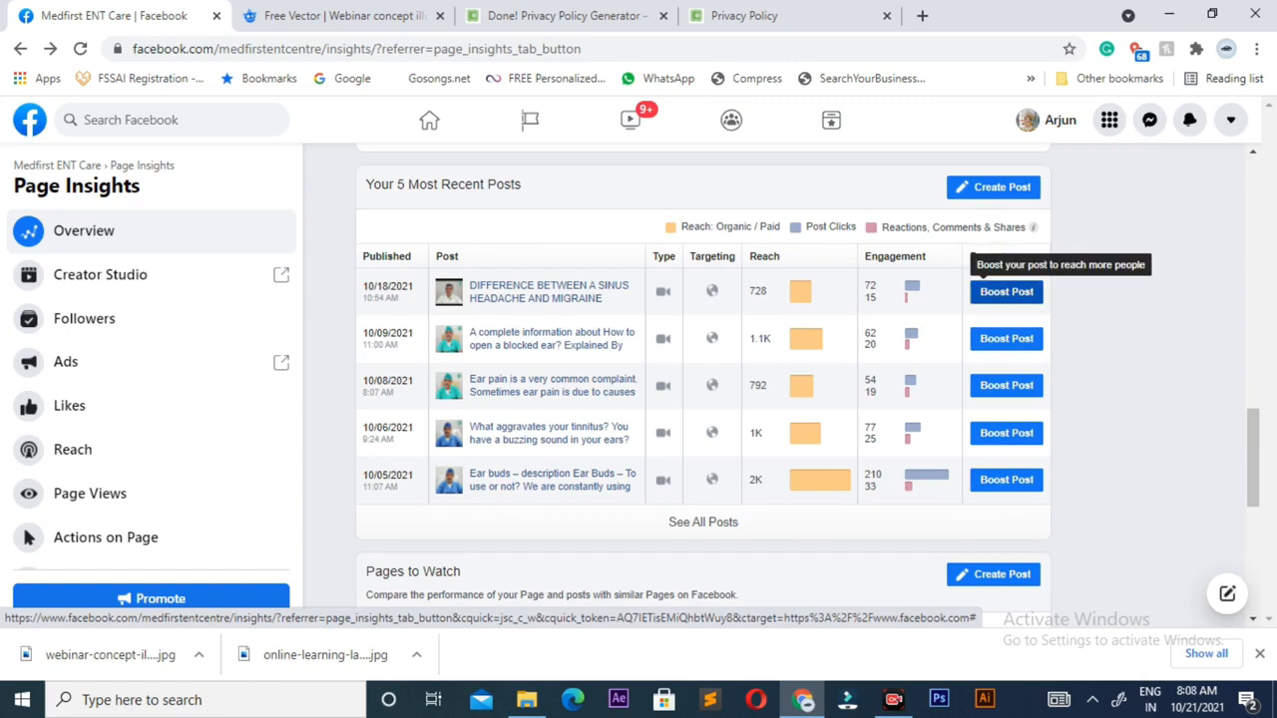
Start boosting the sinus headache and migraine post, then cancel the ad without saving a draft
left_click(1006, 292)
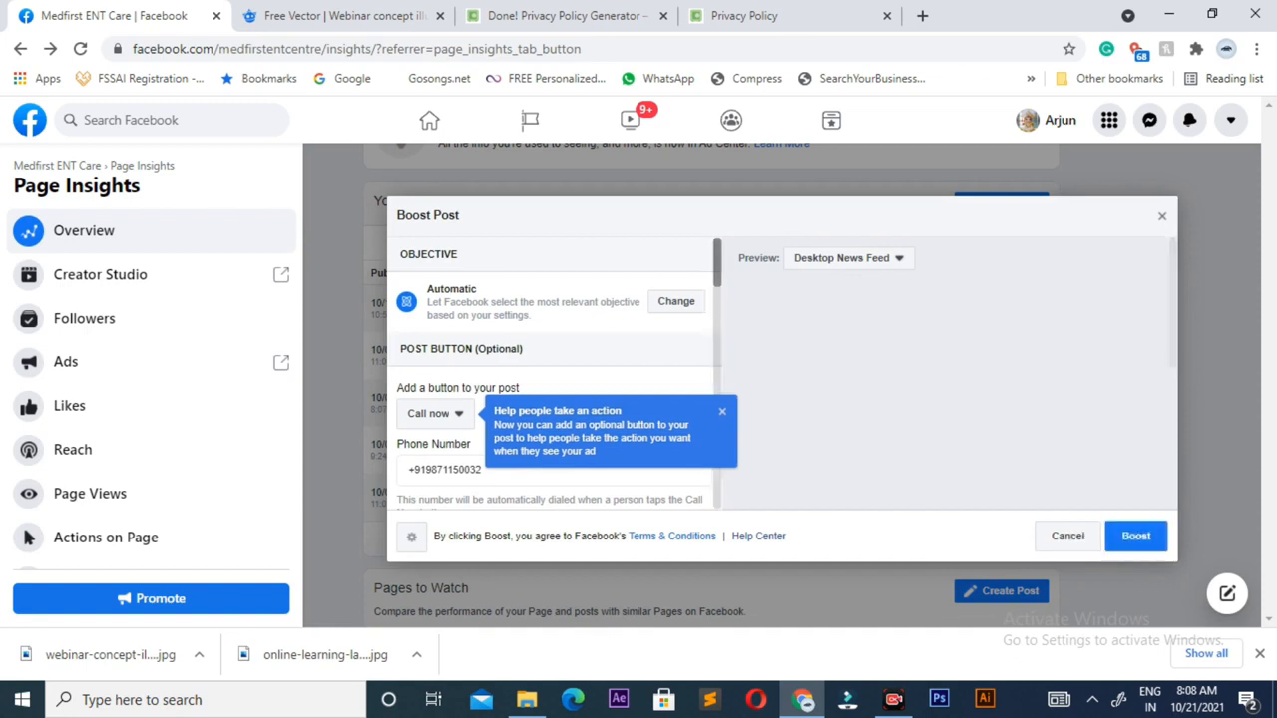
scroll(554, 374, "down", 5)
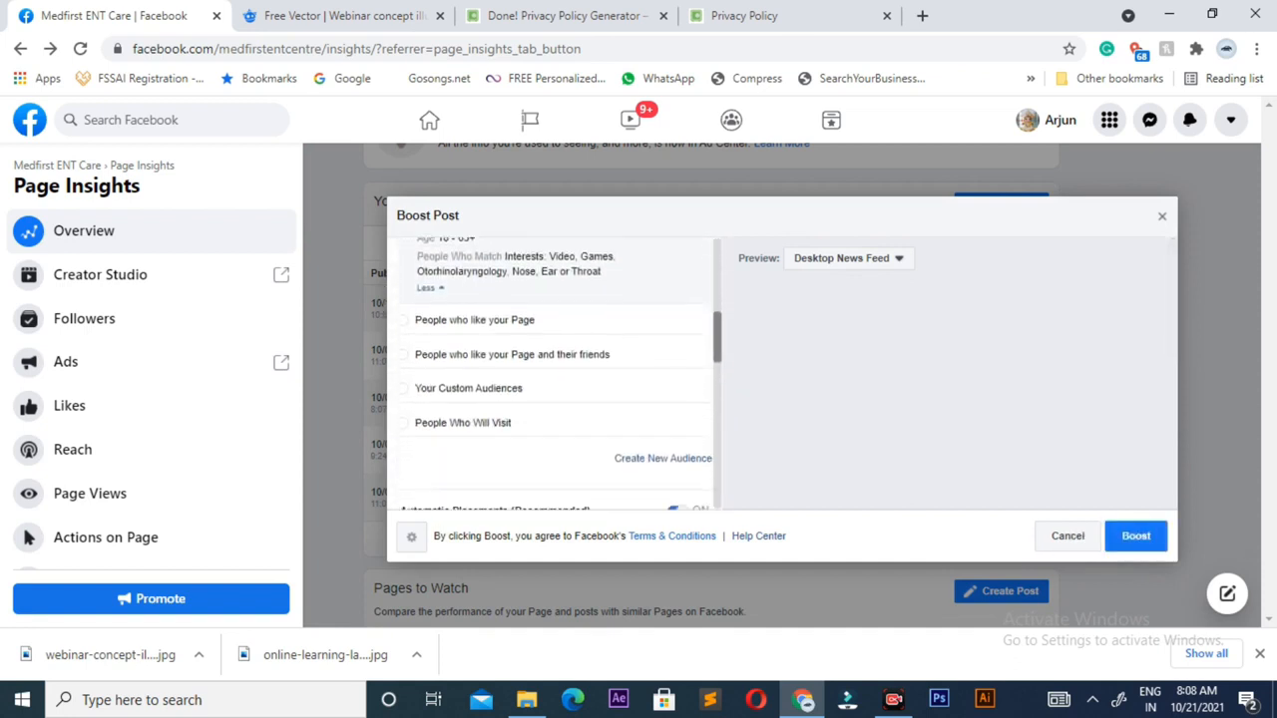
scroll(553, 375, "down", 5)
scroll(554, 374, "down", 5)
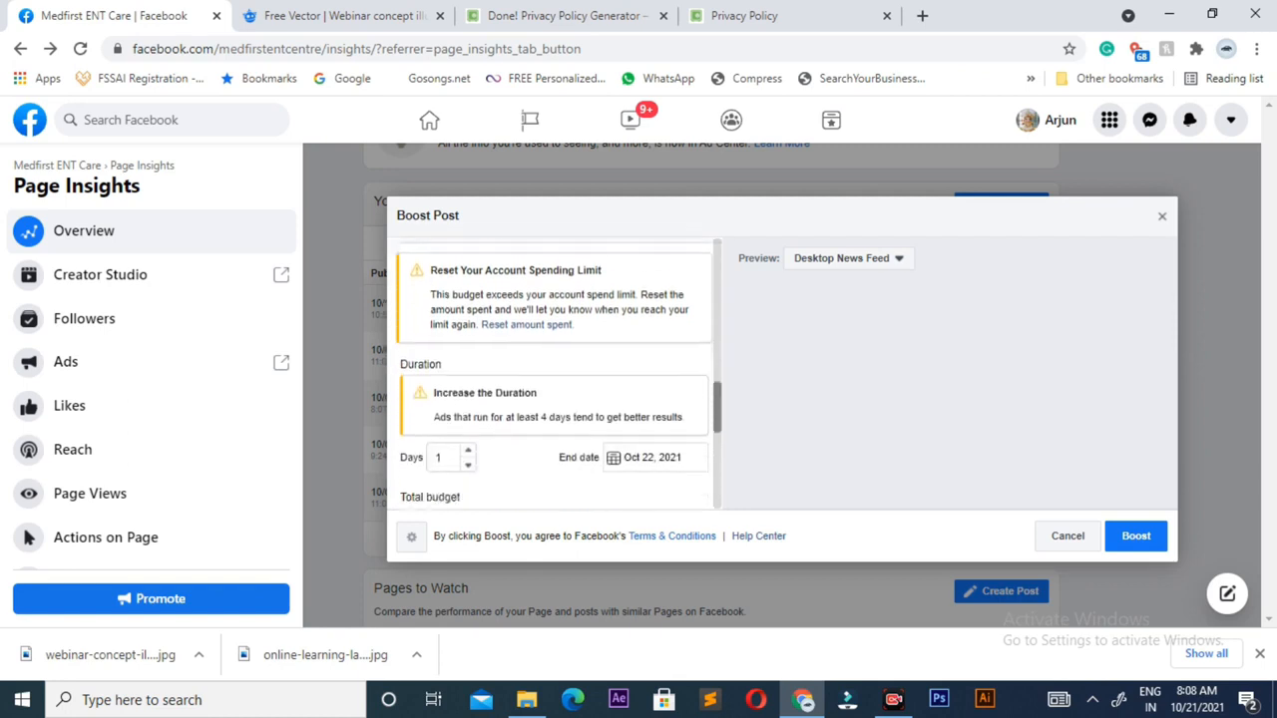
scroll(554, 375, "up", 15)
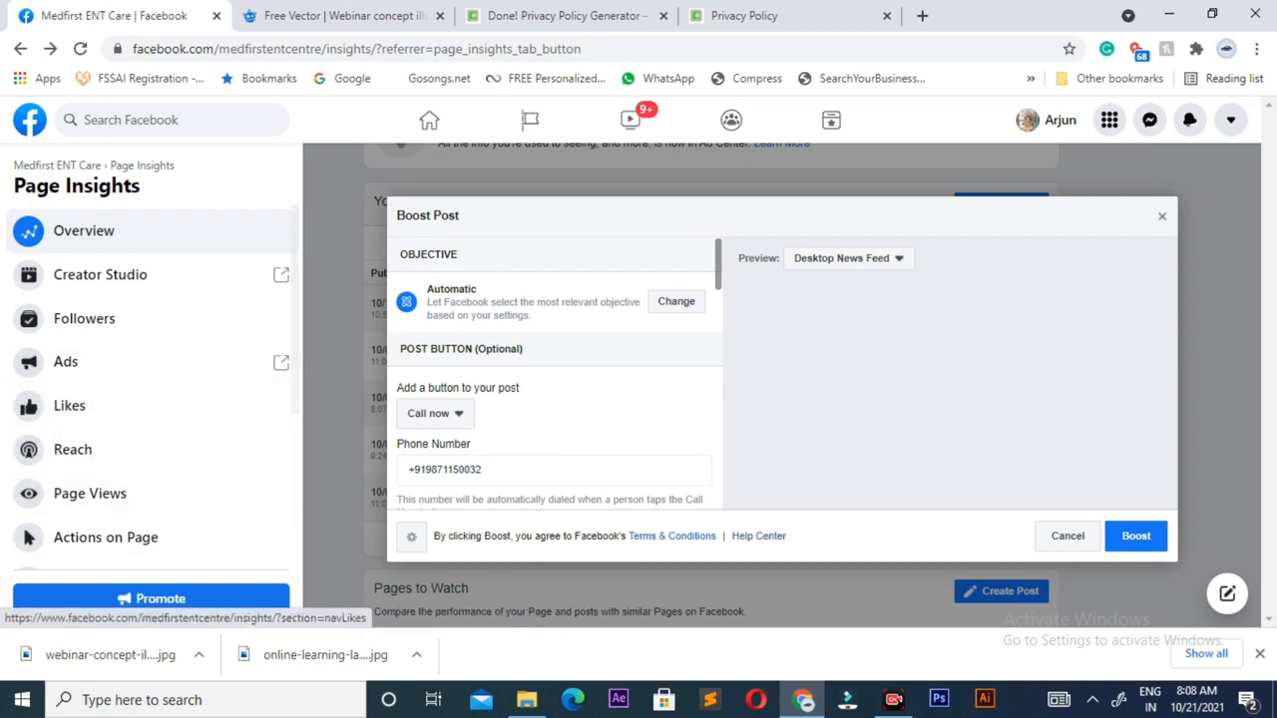
left_click(1067, 536)
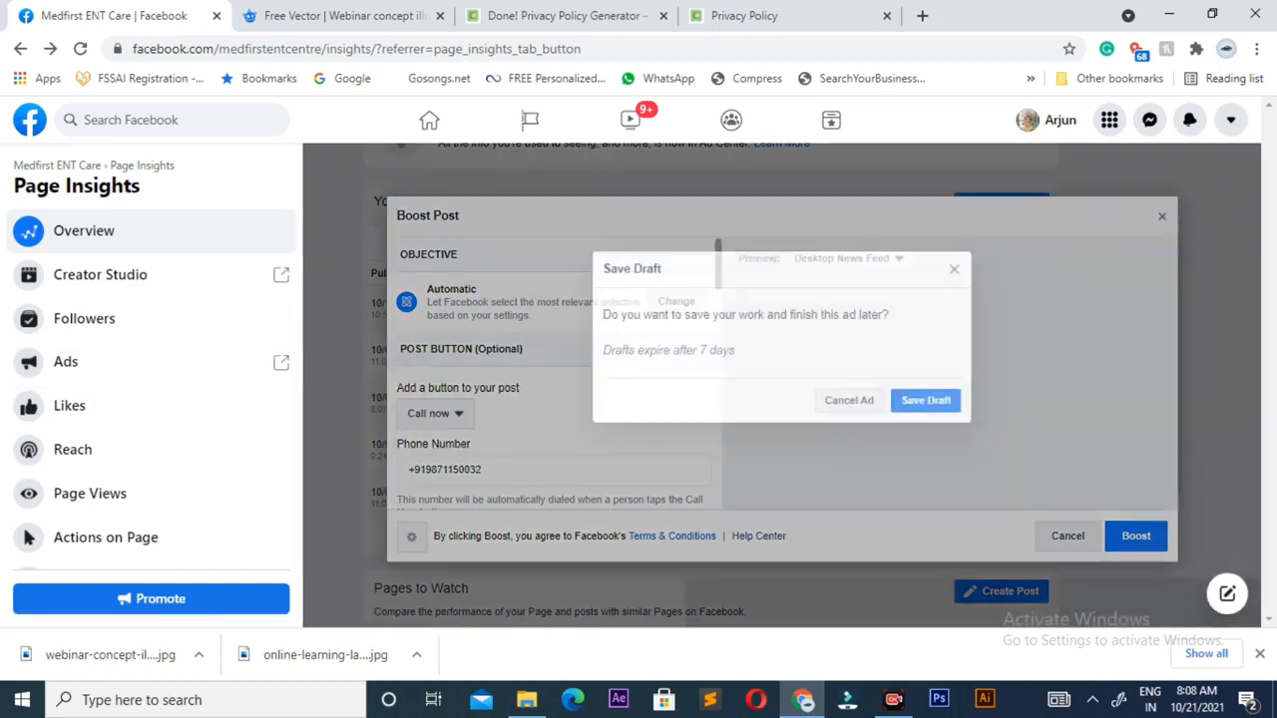
left_click(849, 400)
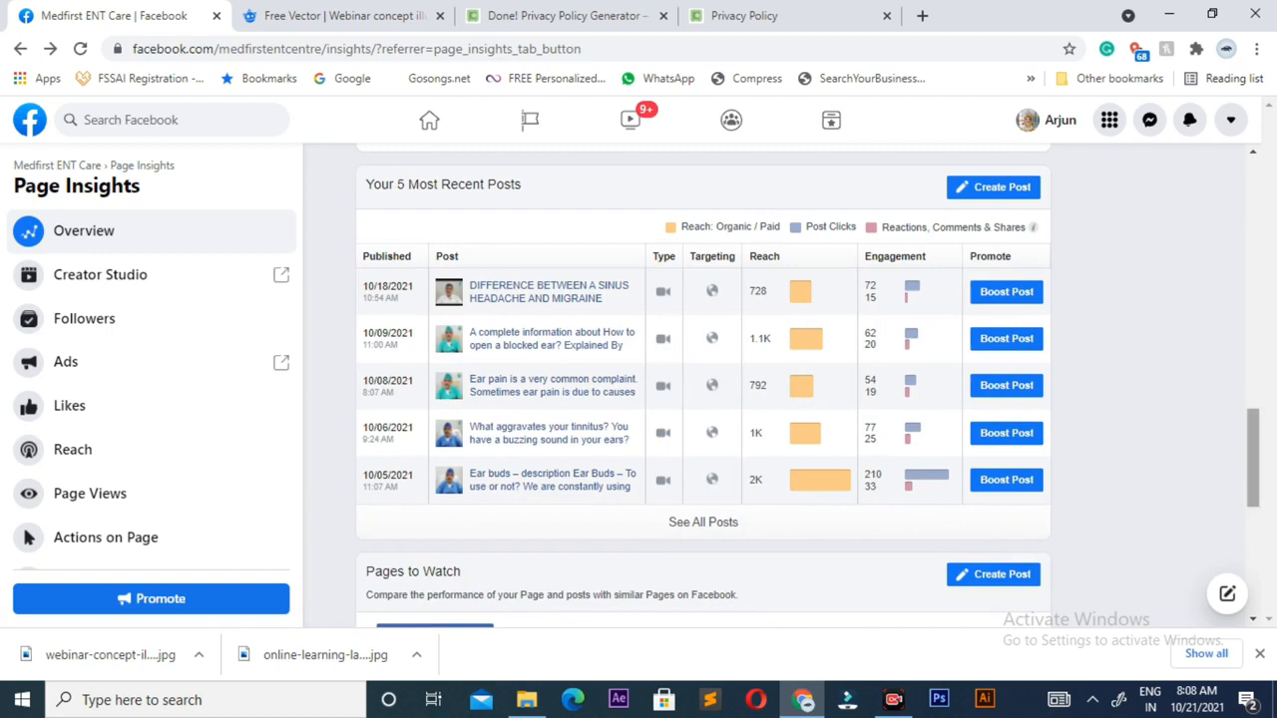
Scroll to Pages to Watch, where Medfirst ENT Care ranks 6th with 541 likes and 145 engagements
scroll(1253, 459, "down", 4)
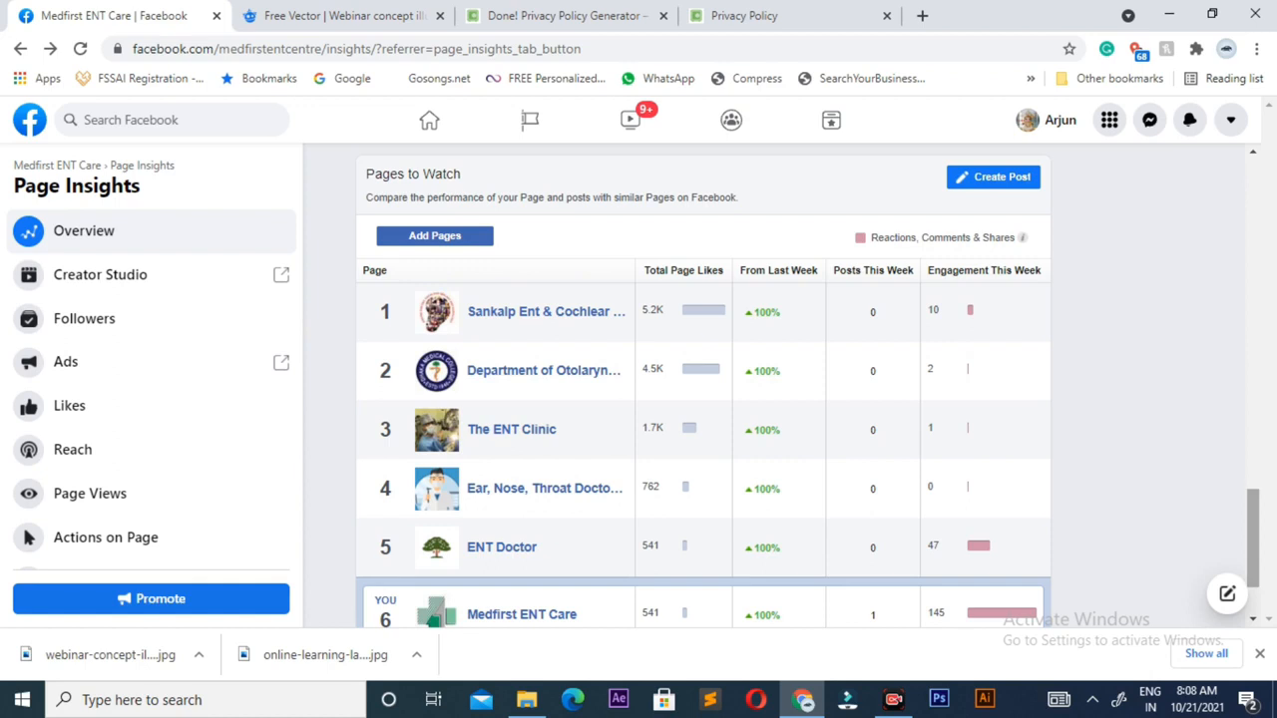
scroll(1253, 539, "down", 1)
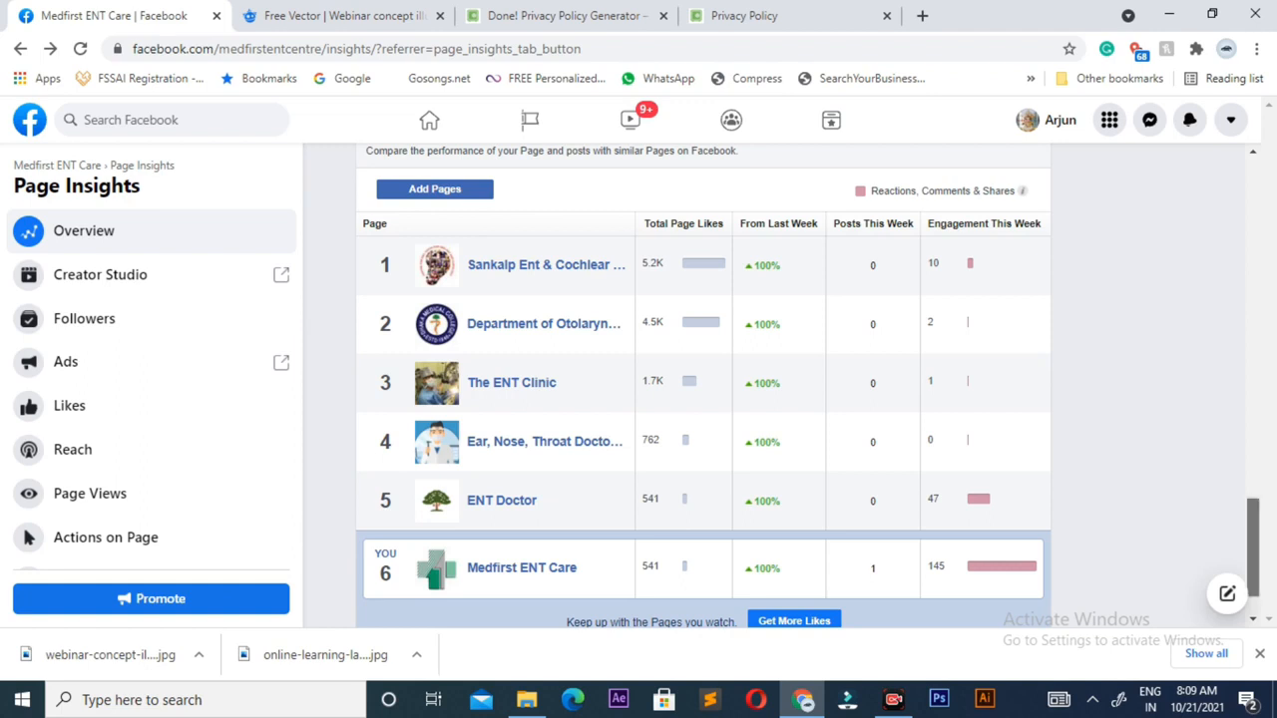
scroll(1253, 549, "down", 1)
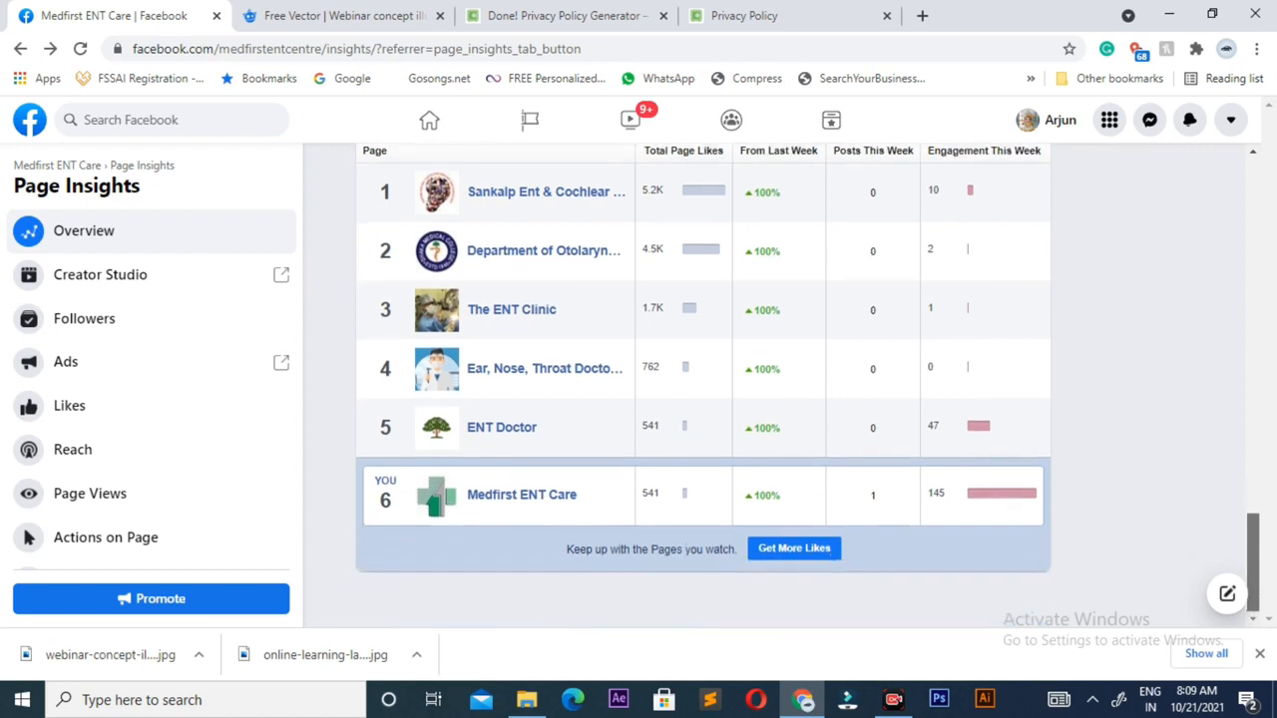
scroll(1253, 548, "up", 1)
scroll(1254, 549, "down", 1)
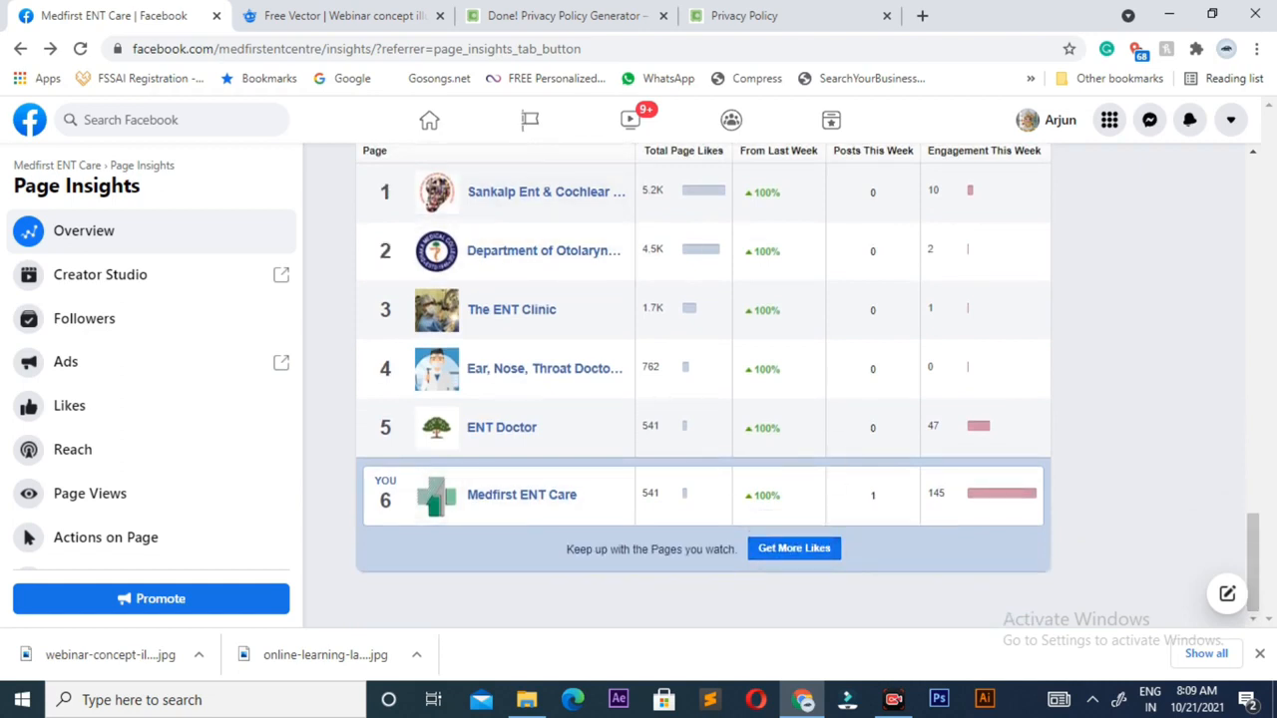
left_click(794, 548)
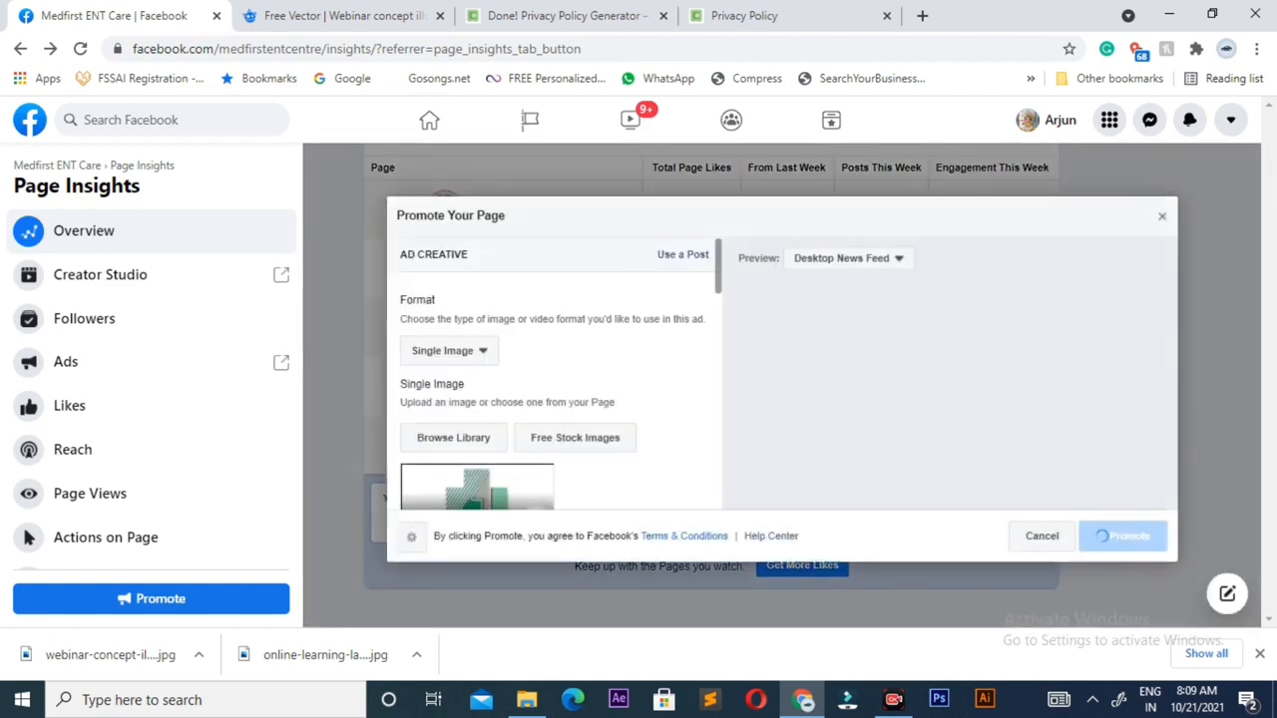
scroll(556, 375, "down", 1)
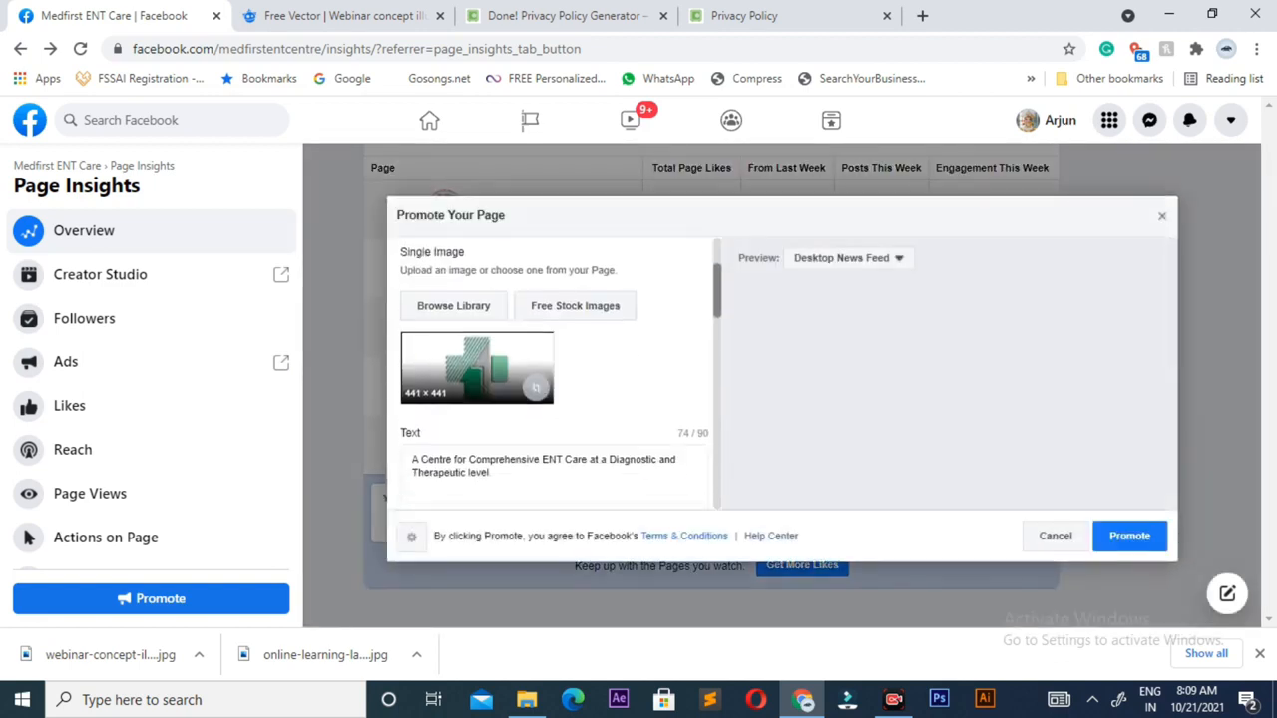
scroll(557, 374, "down", 3)
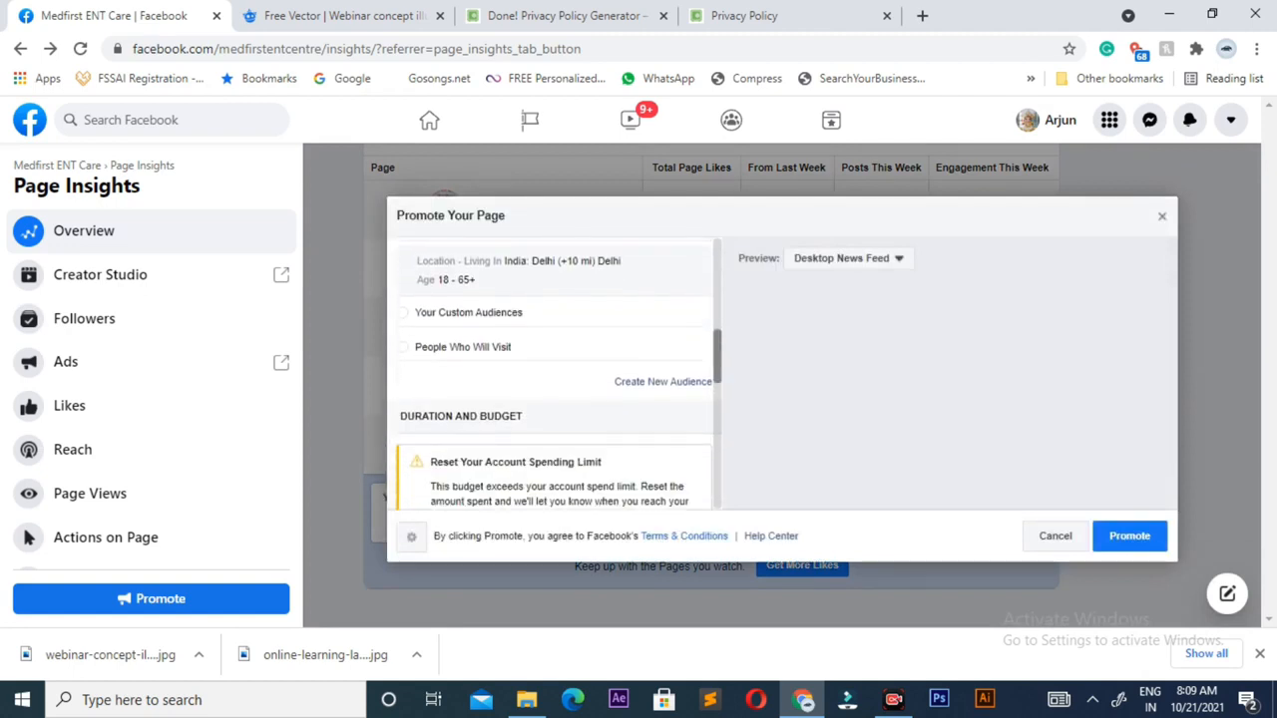
scroll(556, 374, "up", 1)
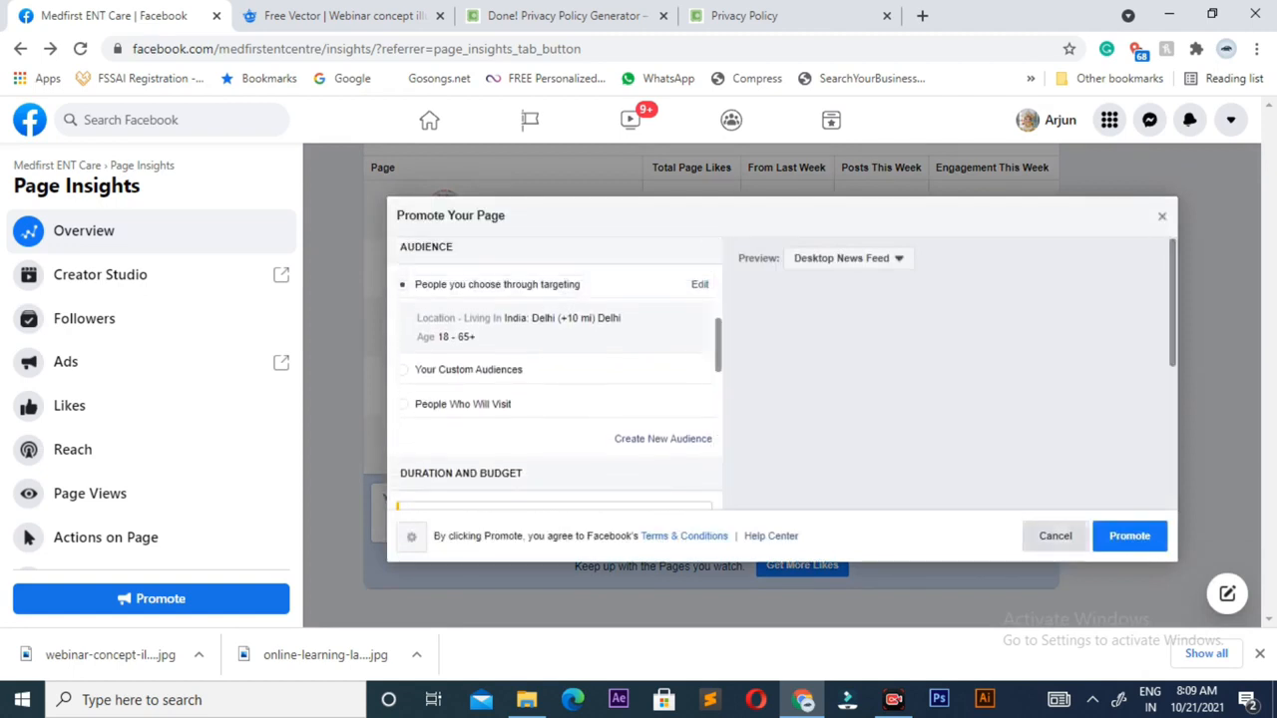
left_click(1056, 535)
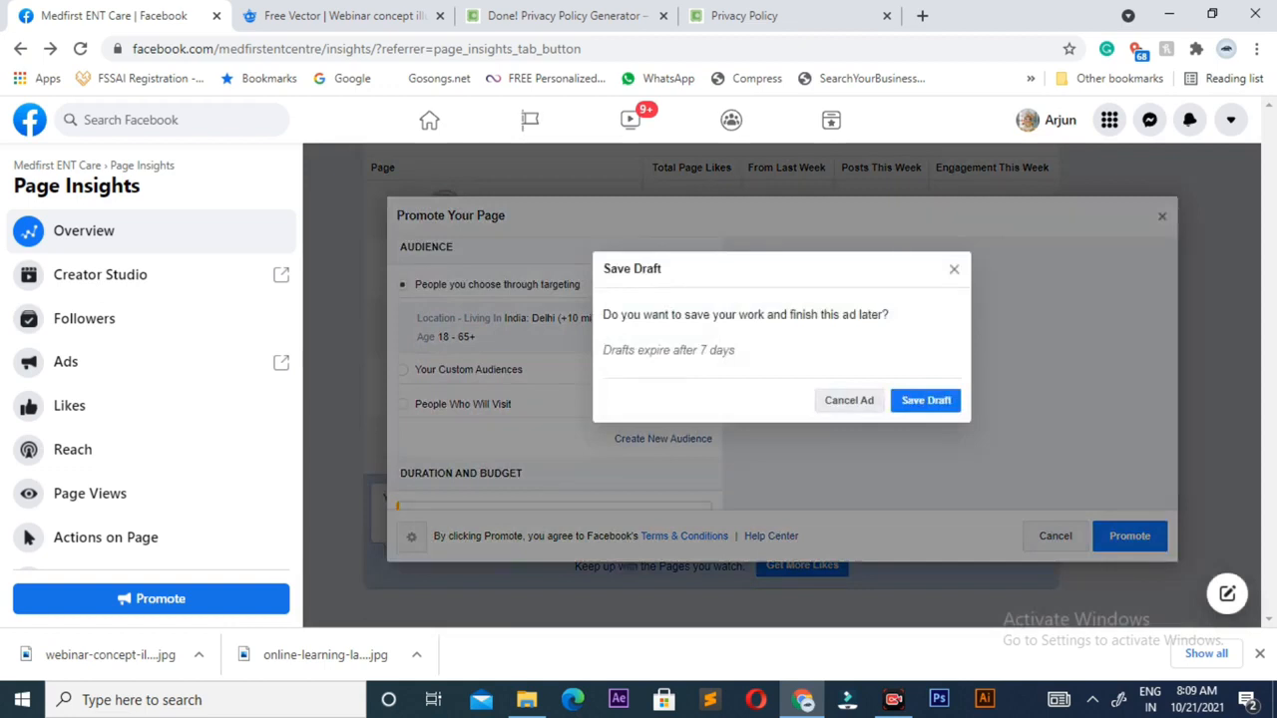
left_click(849, 400)
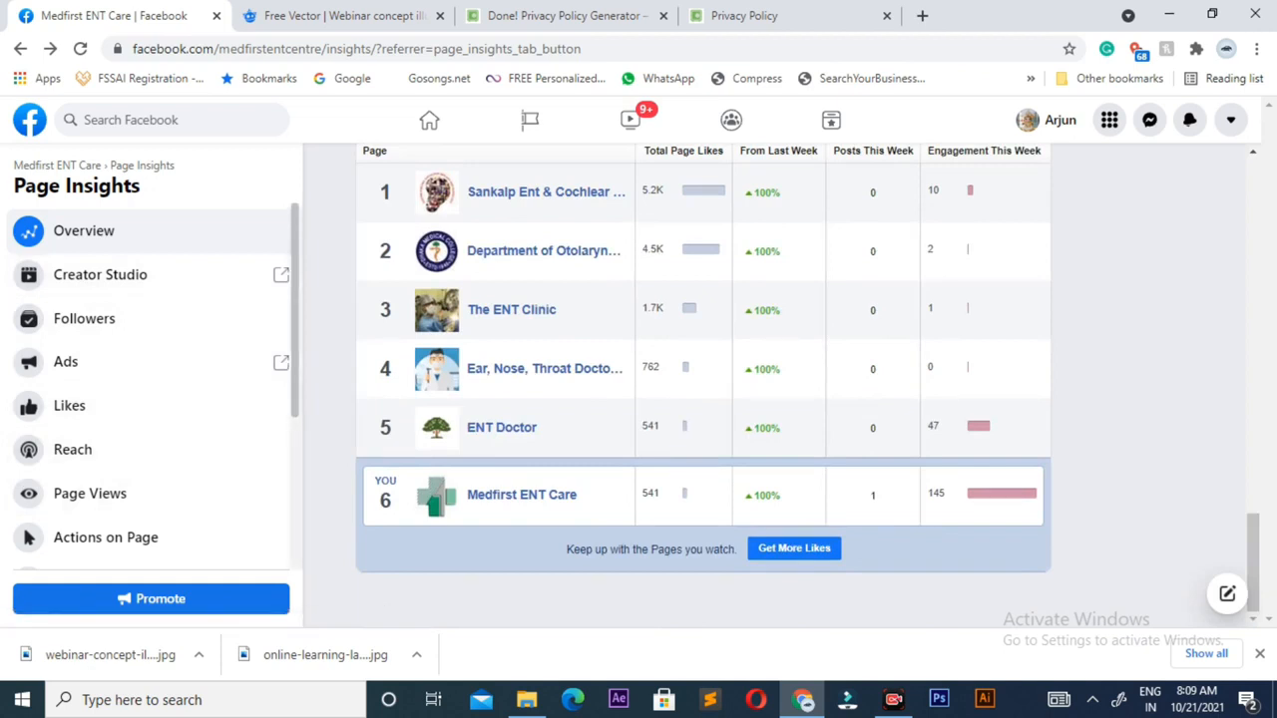
scroll(150, 379, "down", 1)
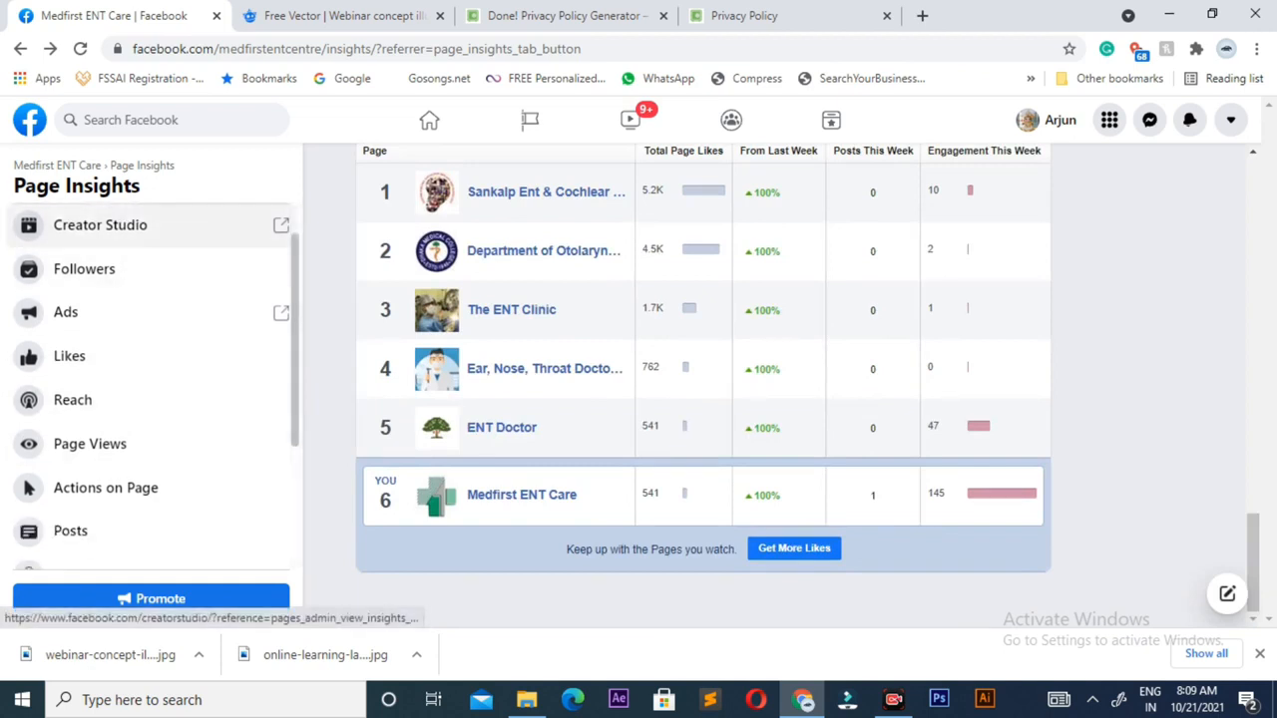
left_click(100, 225)
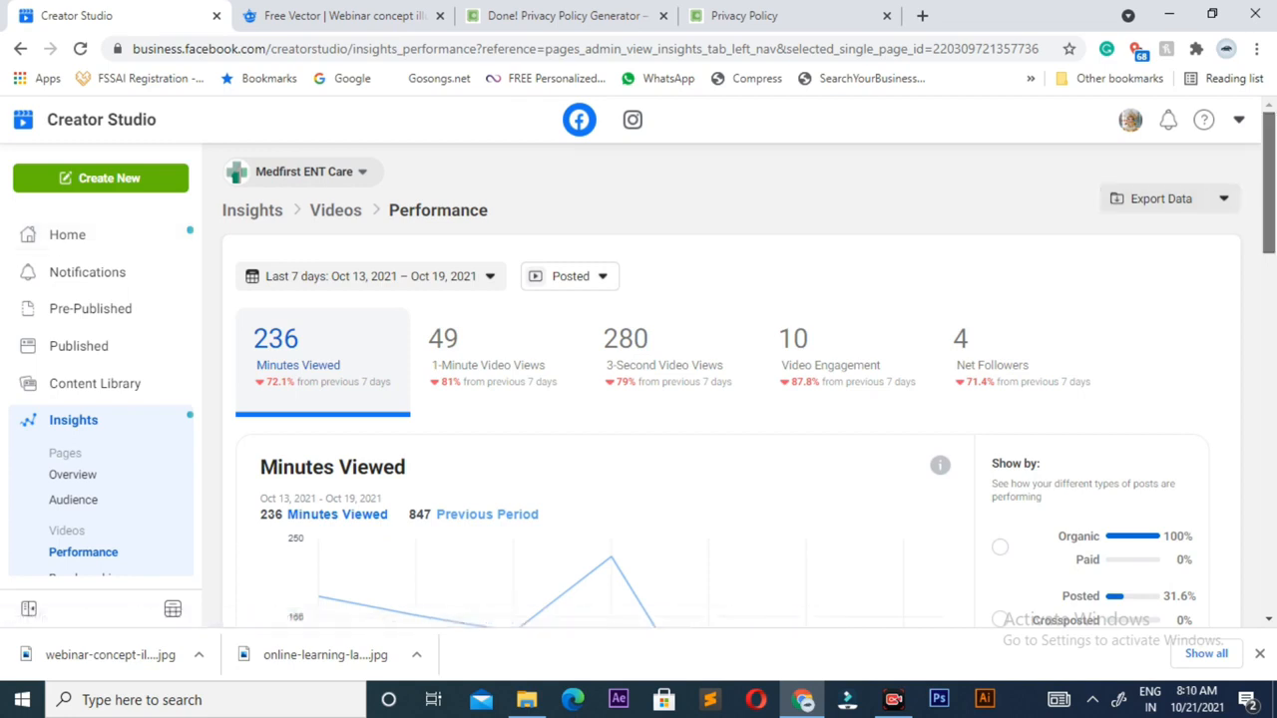
scroll(729, 399, "down", 5)
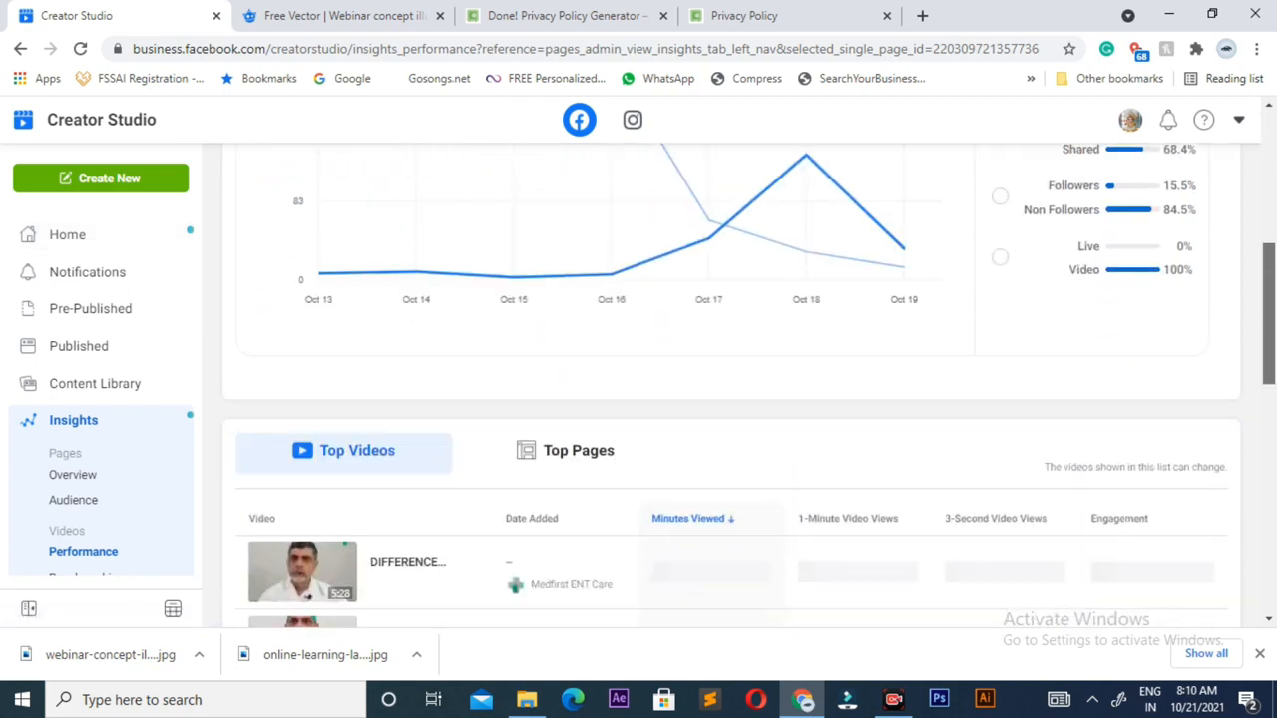
scroll(728, 399, "down", 3)
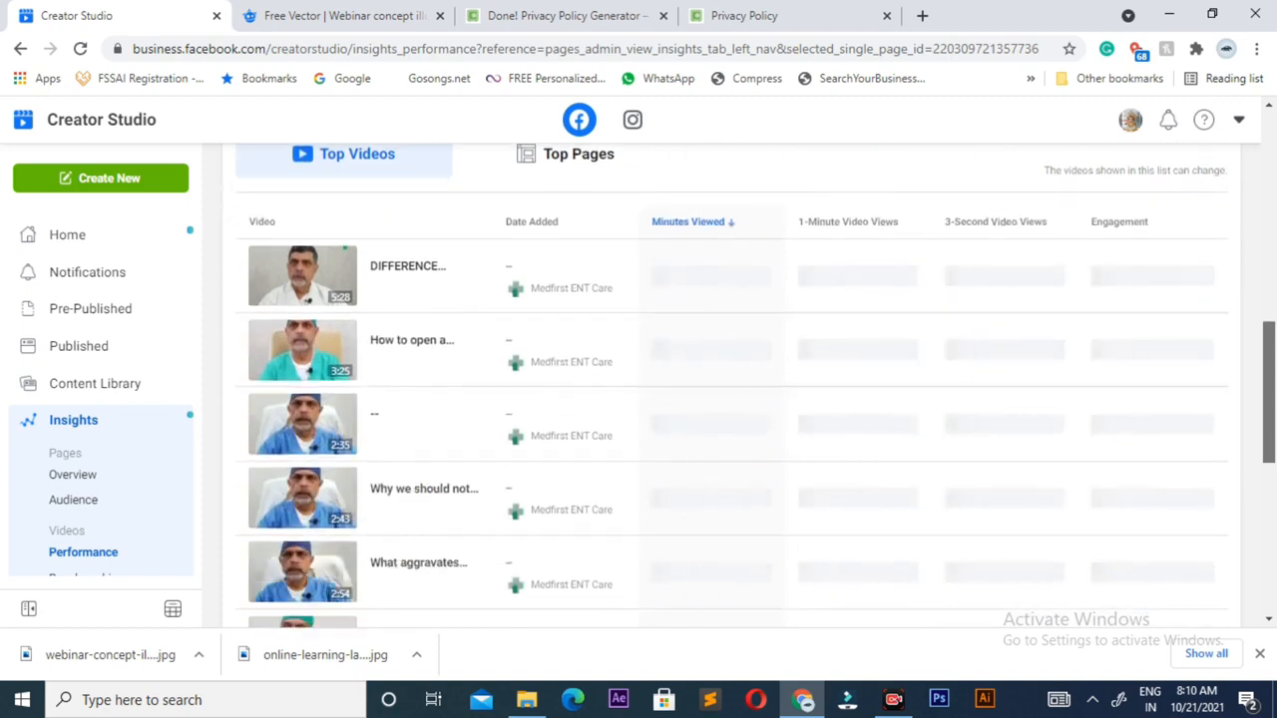
scroll(729, 399, "down", 5)
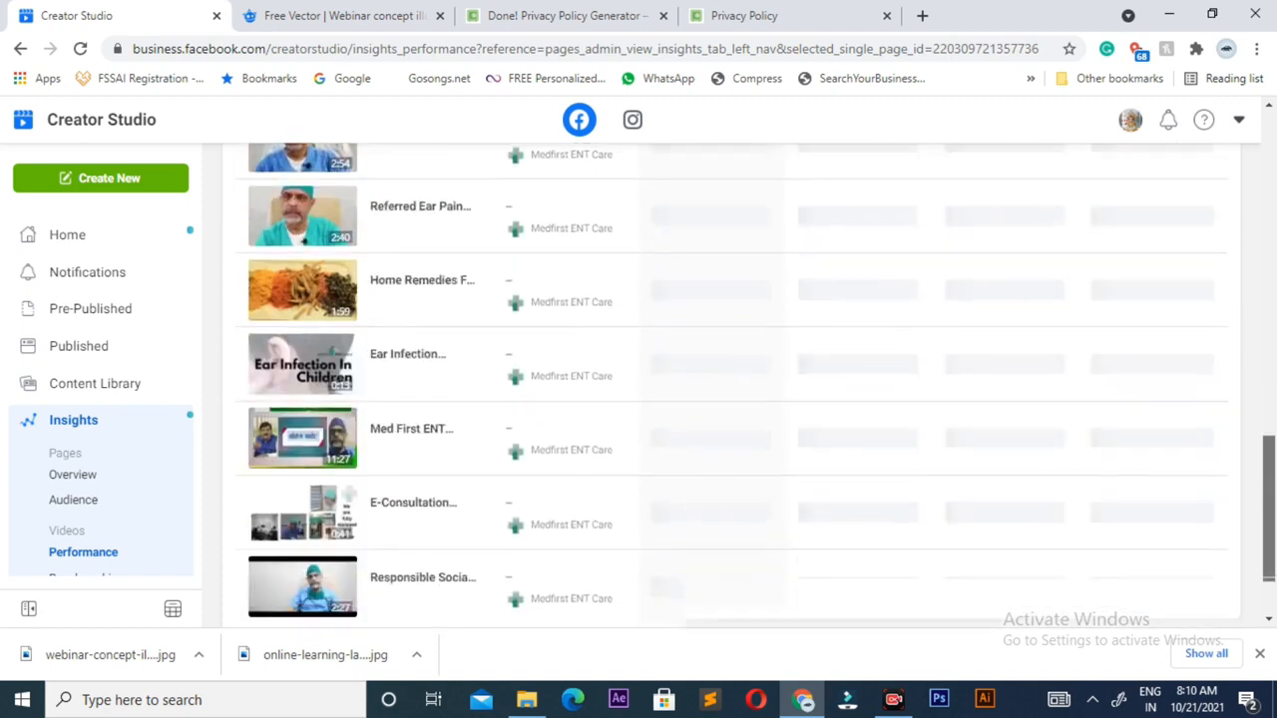
scroll(728, 399, "down", 1)
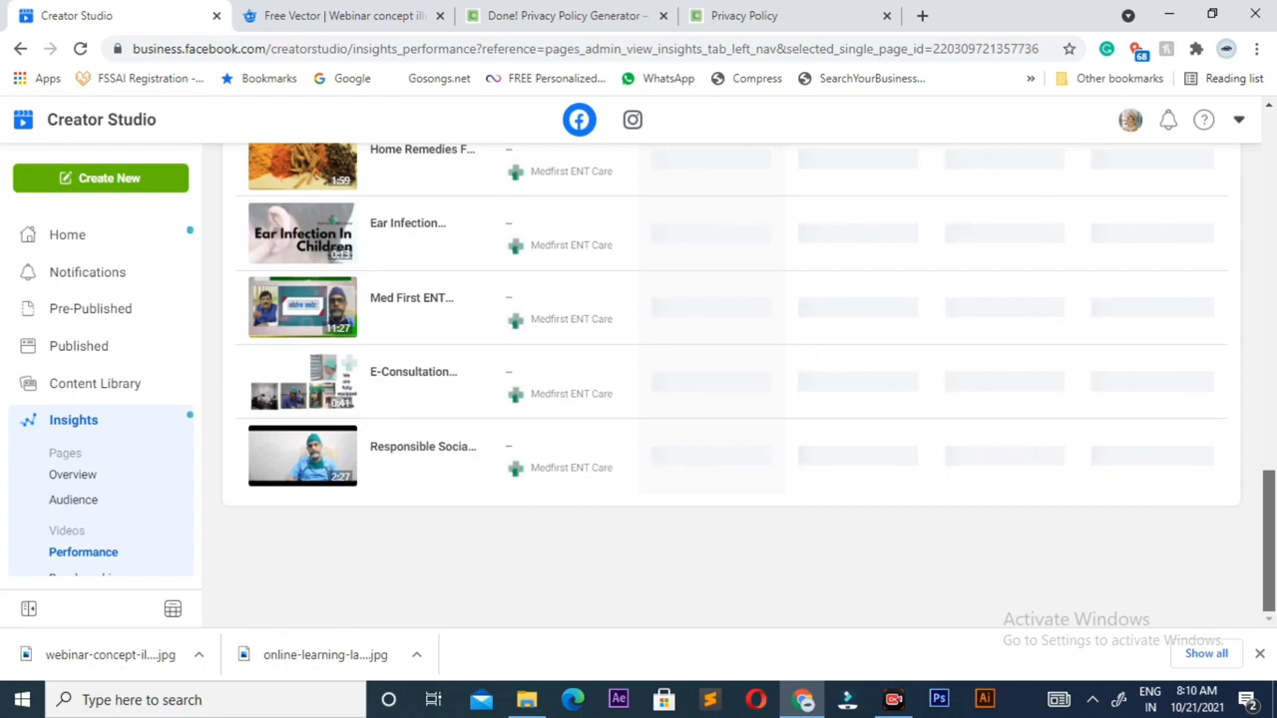
scroll(729, 399, "up", 7)
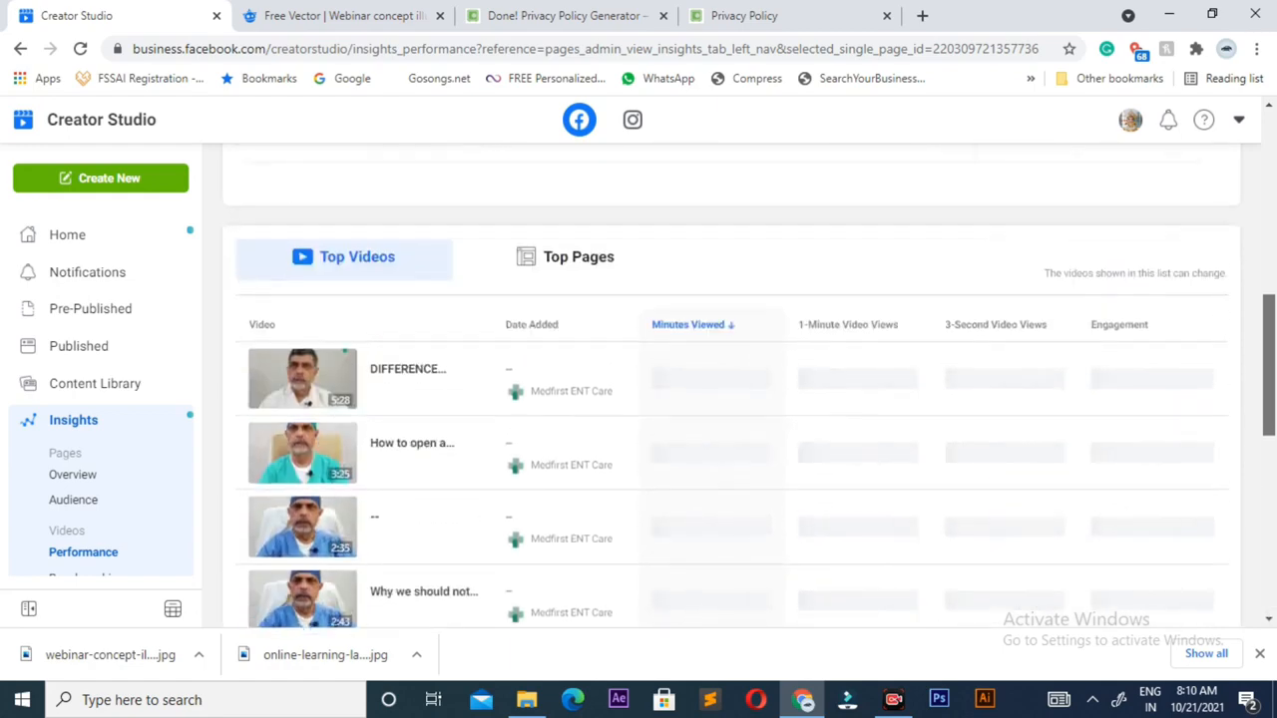
scroll(728, 399, "up", 8)
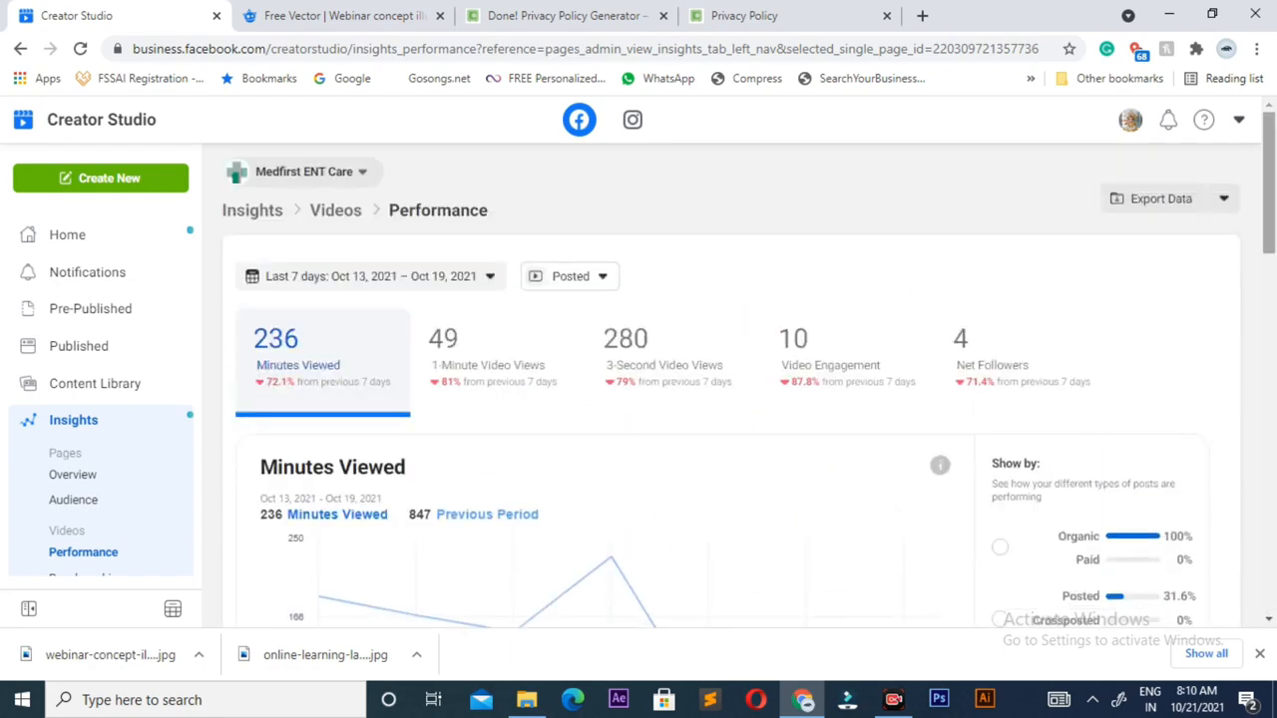
left_click(20, 48)
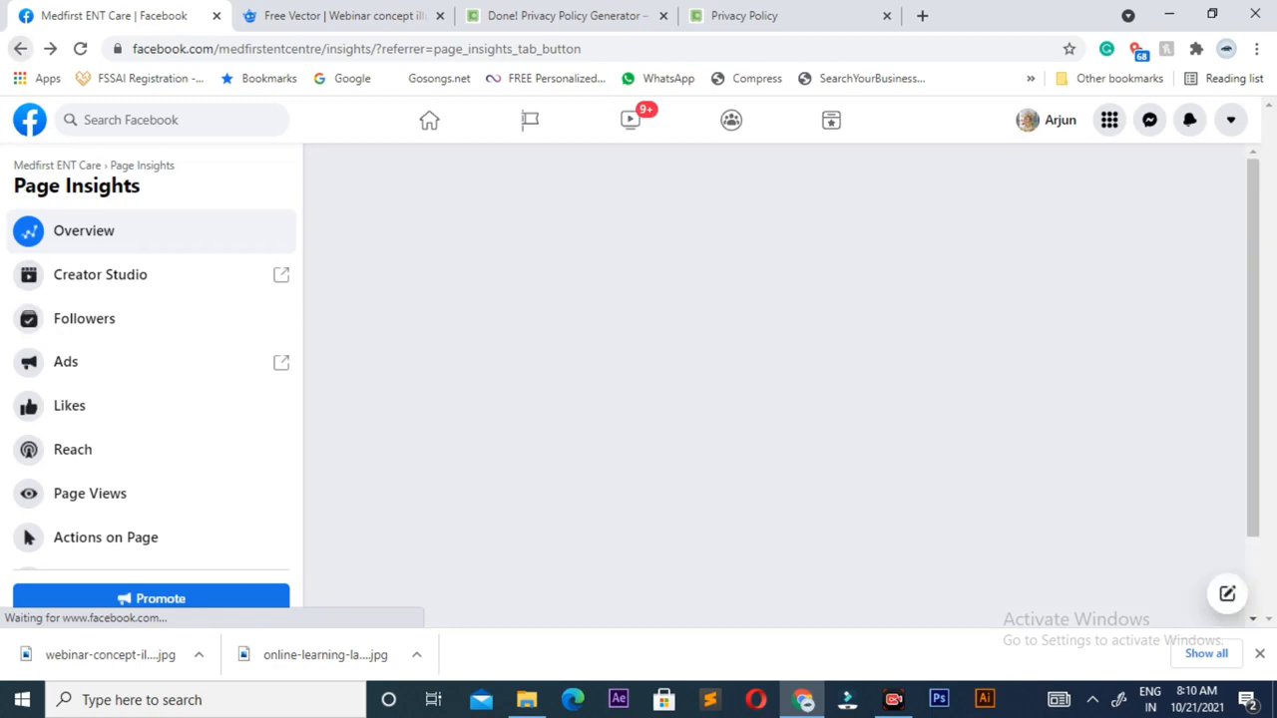
Go back to Facebook home, reopen Medfirst ENT Care, and show its General Page Settings
left_click(20, 48)
left_click(20, 48)
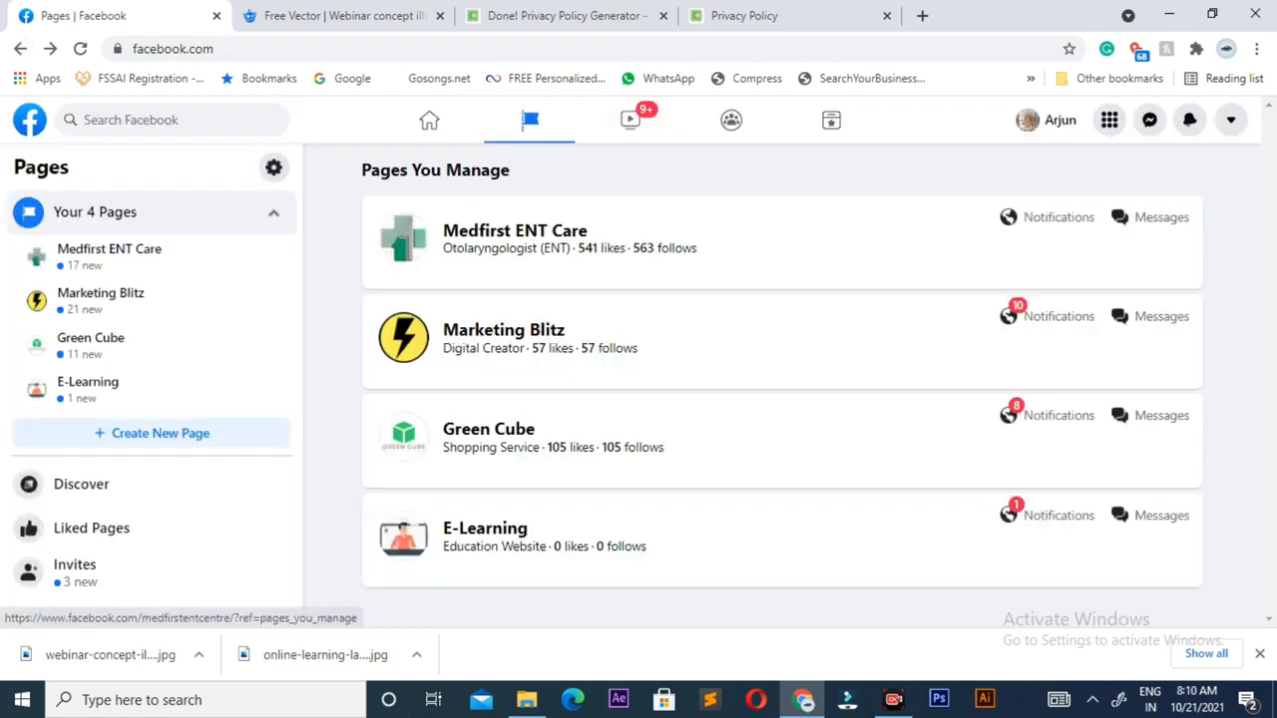
left_click(514, 230)
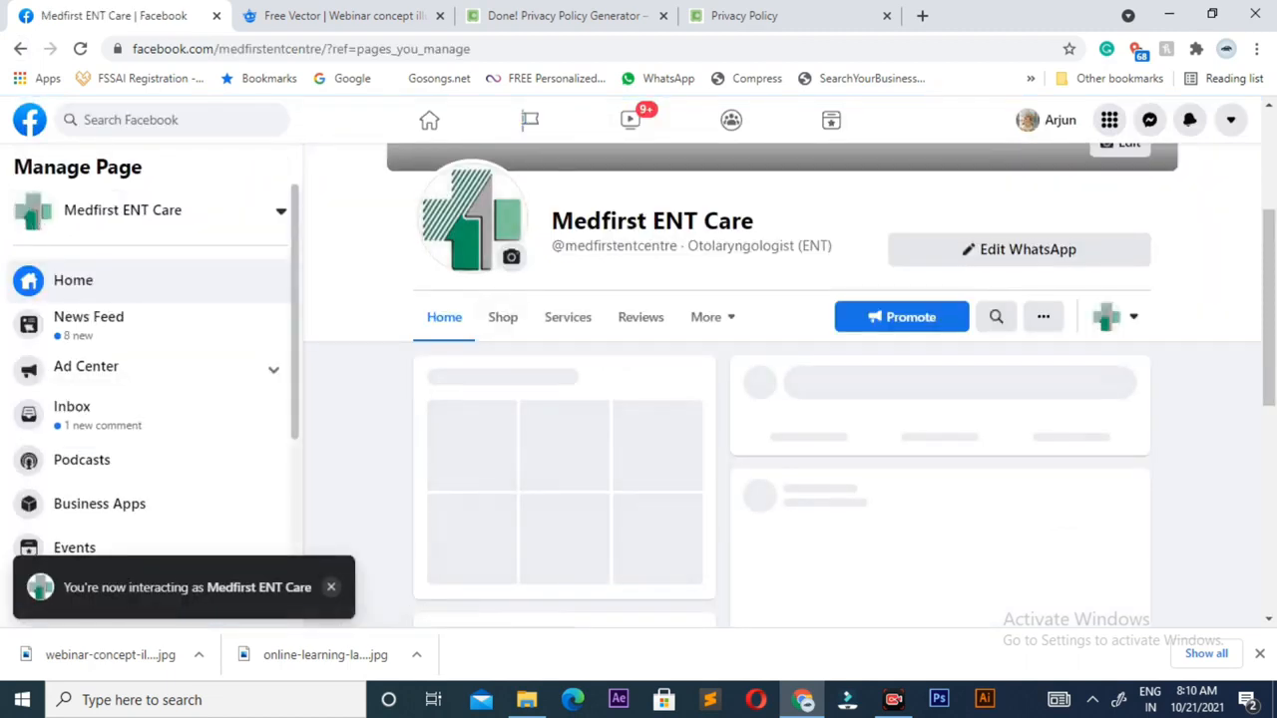
scroll(150, 399, "down", 3)
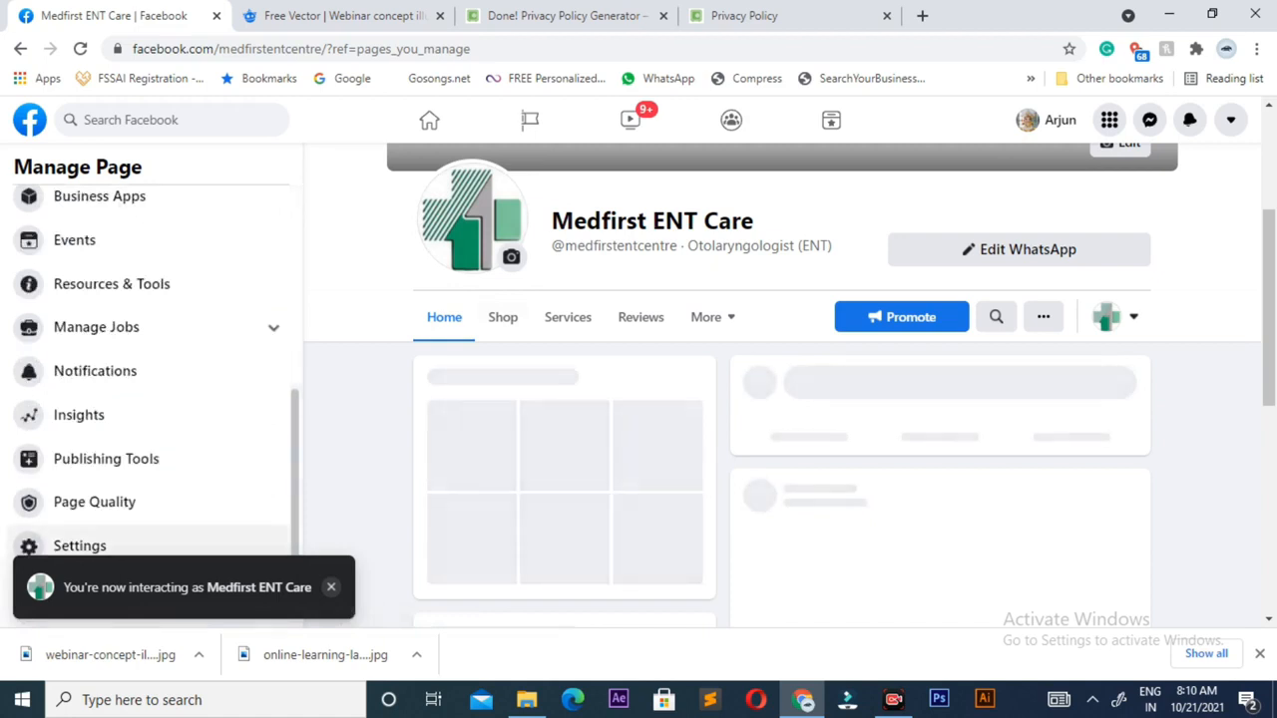
left_click(80, 546)
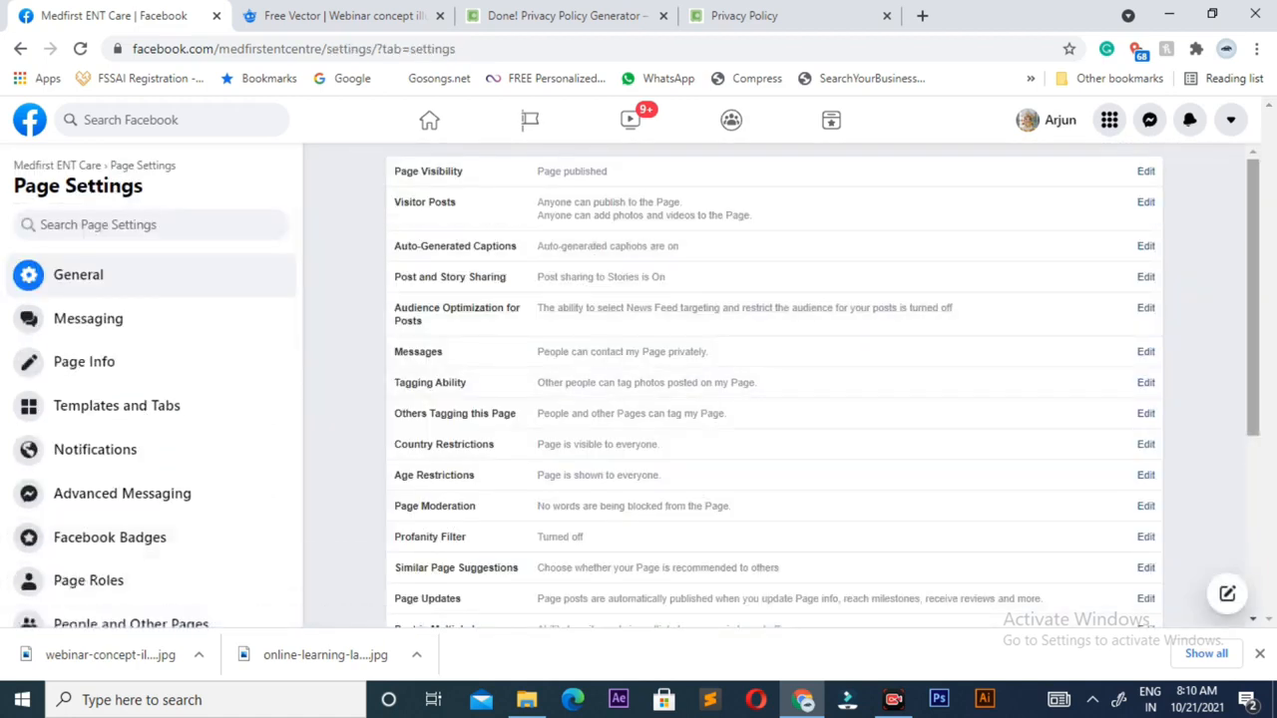
Scroll the General settings and open Page Roles, whose new-role field defaults to Editor
scroll(775, 386, "down", 3)
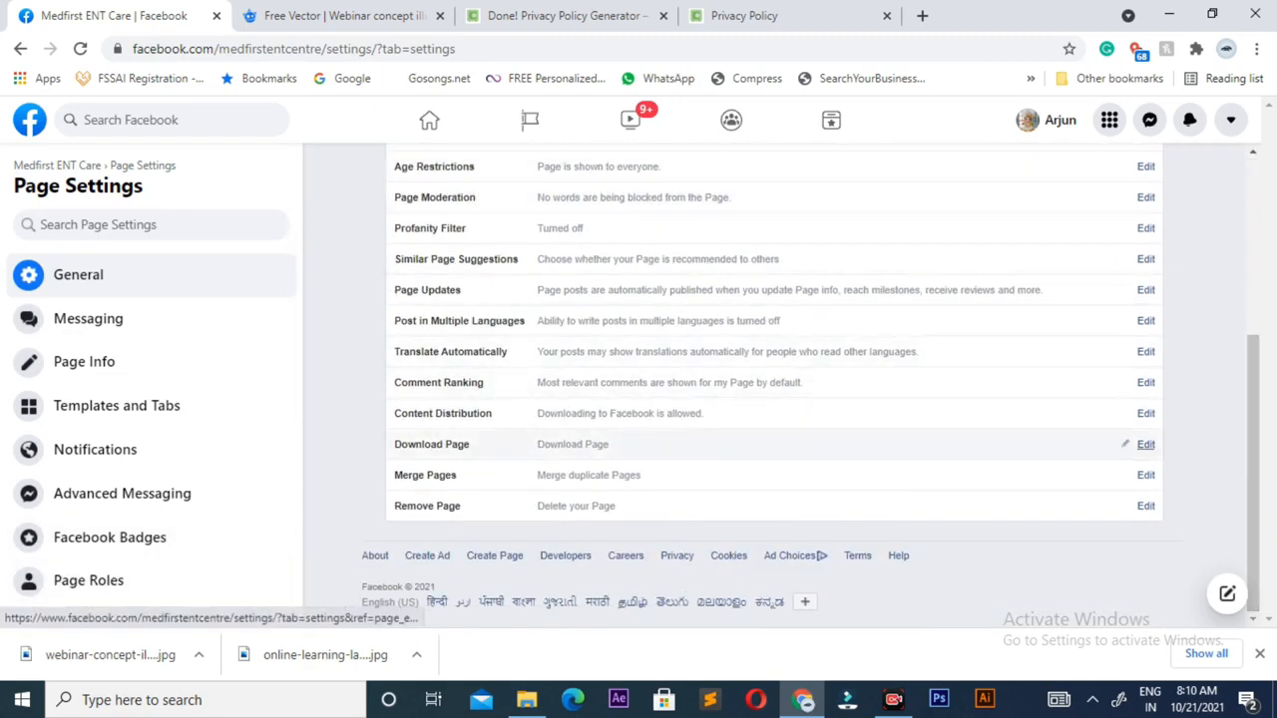
left_click(89, 580)
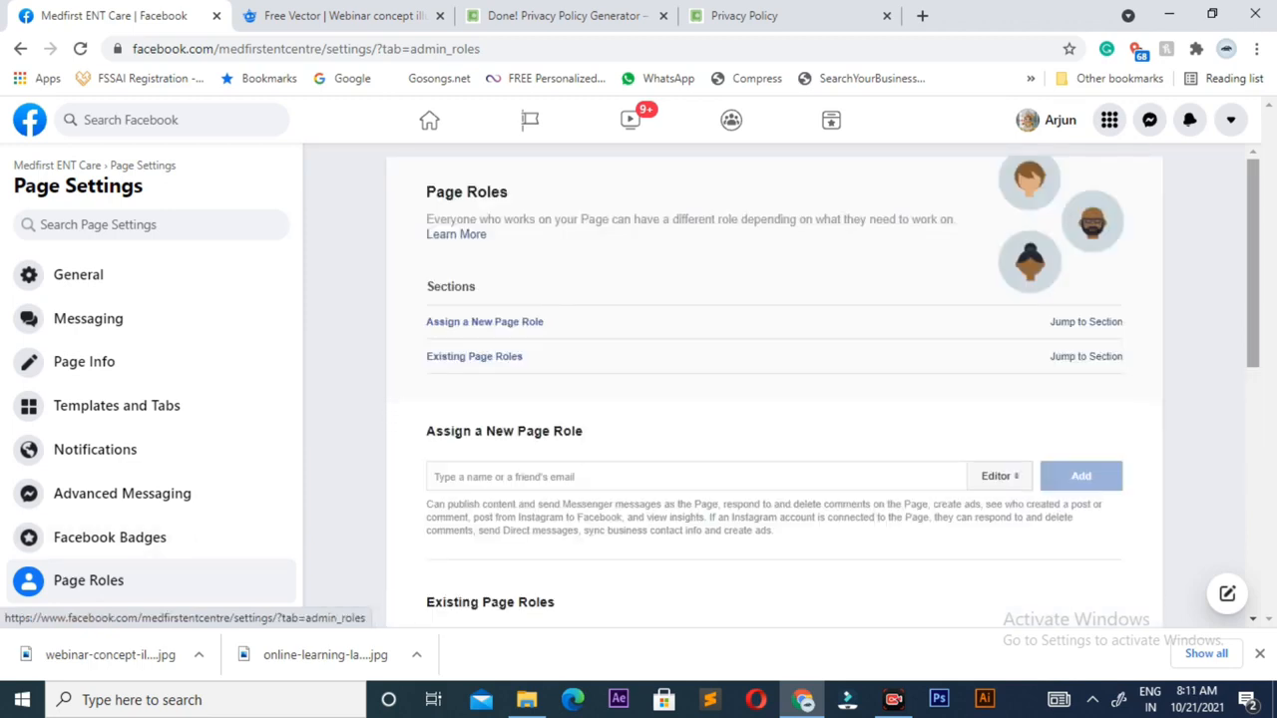
Review Existing Page Roles, then go back twice to the Medfirst ENT Care page home
scroll(774, 379, "down", 5)
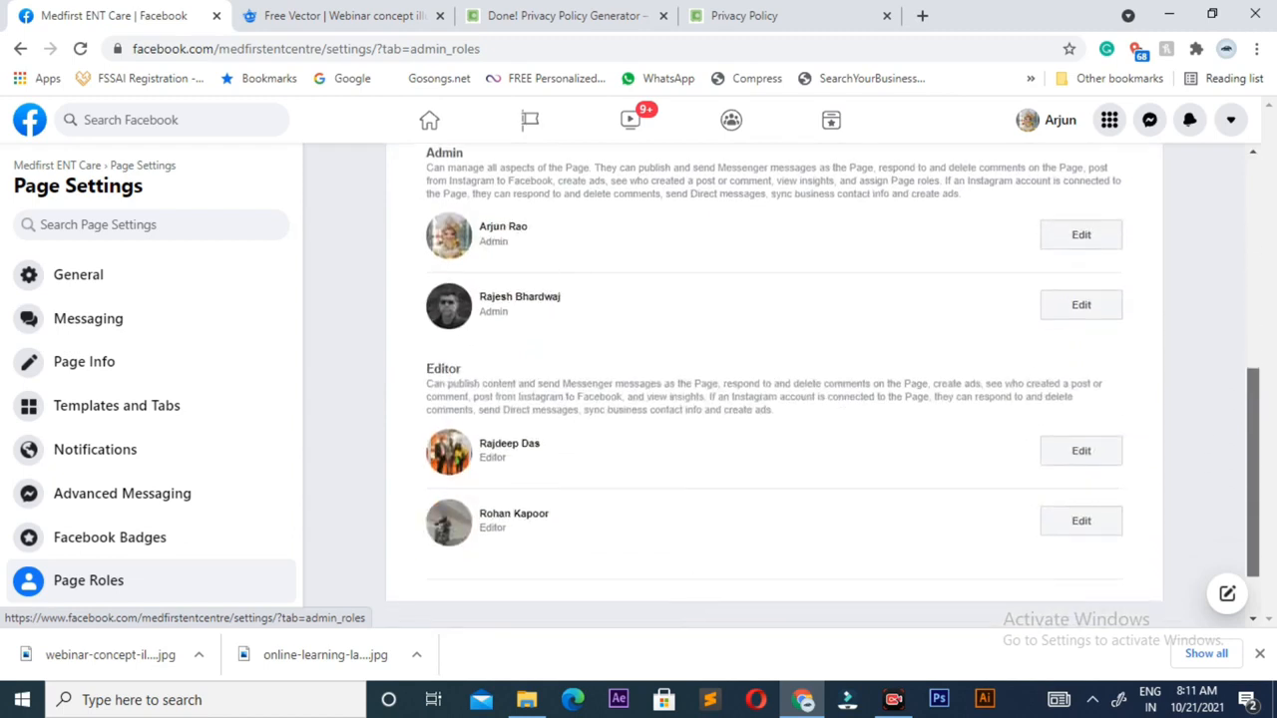
scroll(774, 379, "up", 1)
left_click(20, 49)
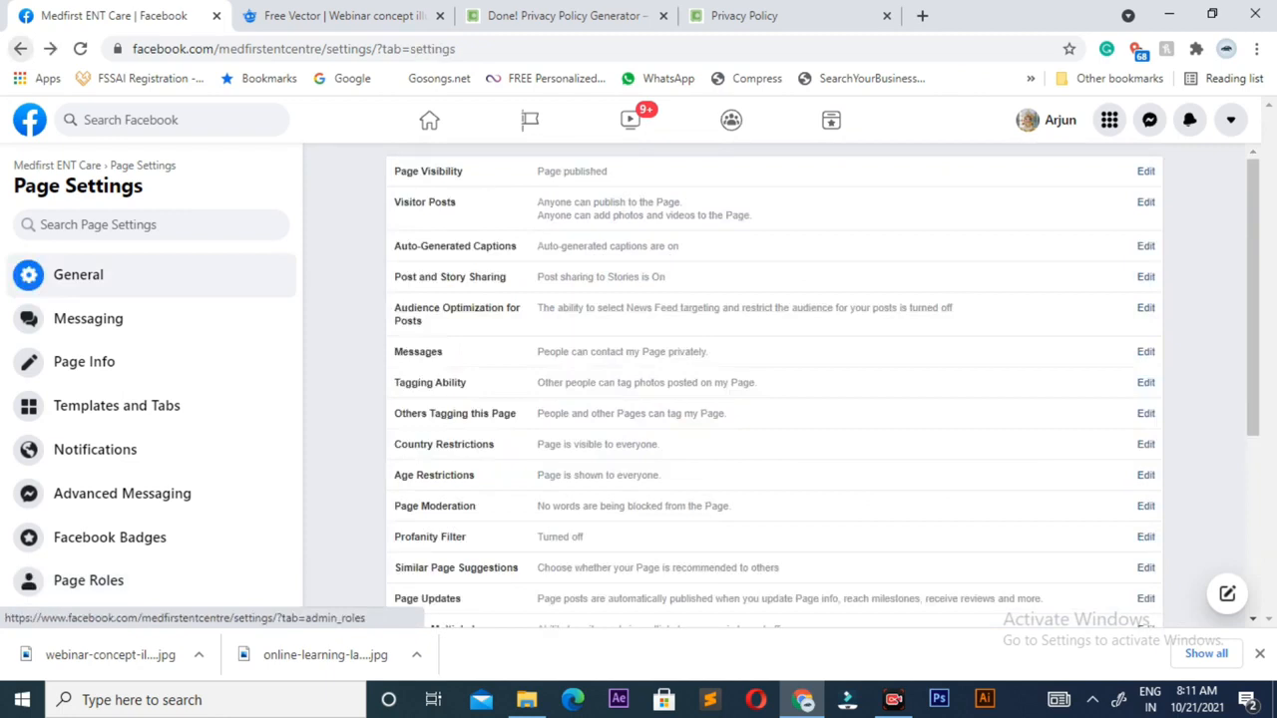
left_click(20, 49)
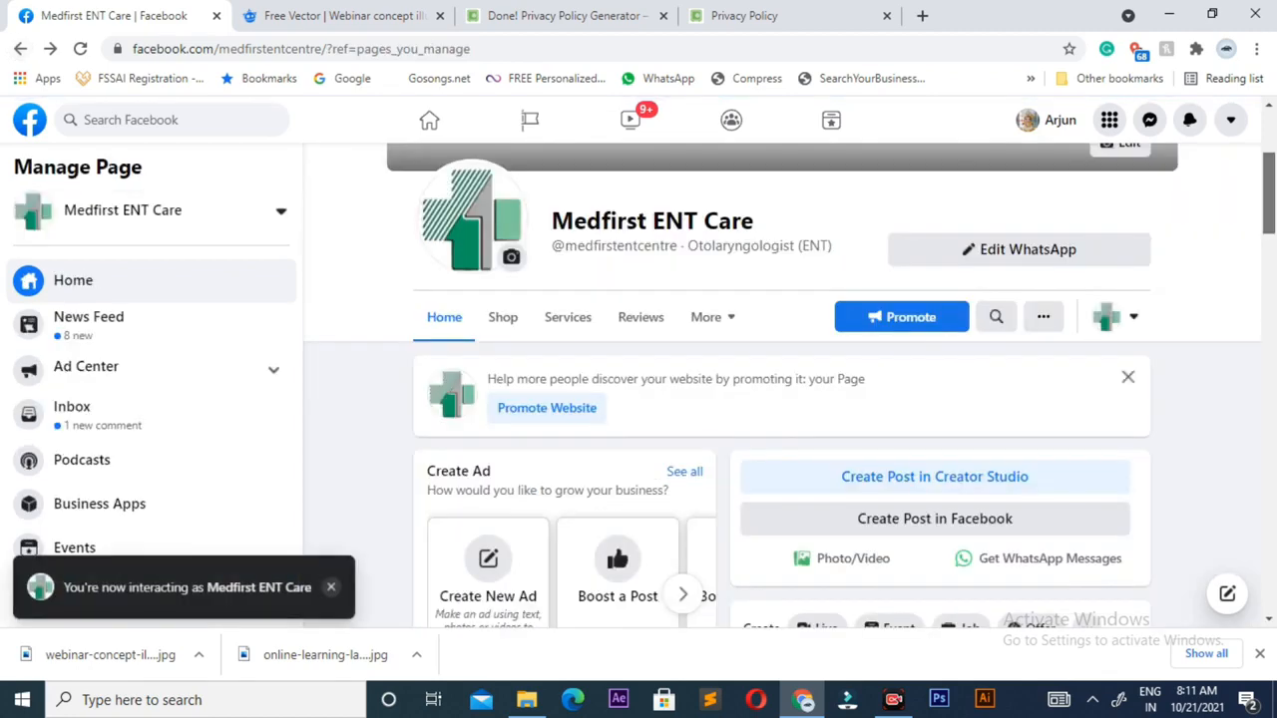
mouse_move(1269, 193)
left_mouse_down()
mouse_move(1269, 229)
mouse_move(1270, 210)
left_mouse_up()
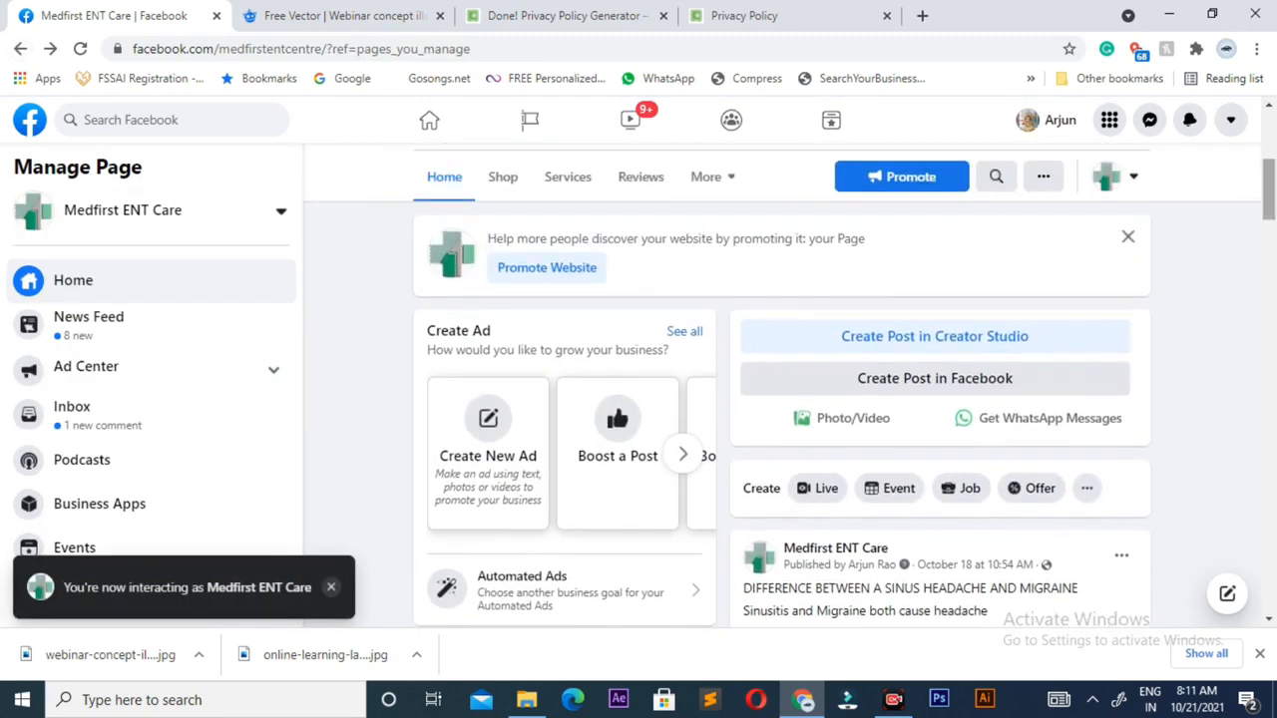
left_click(934, 378)
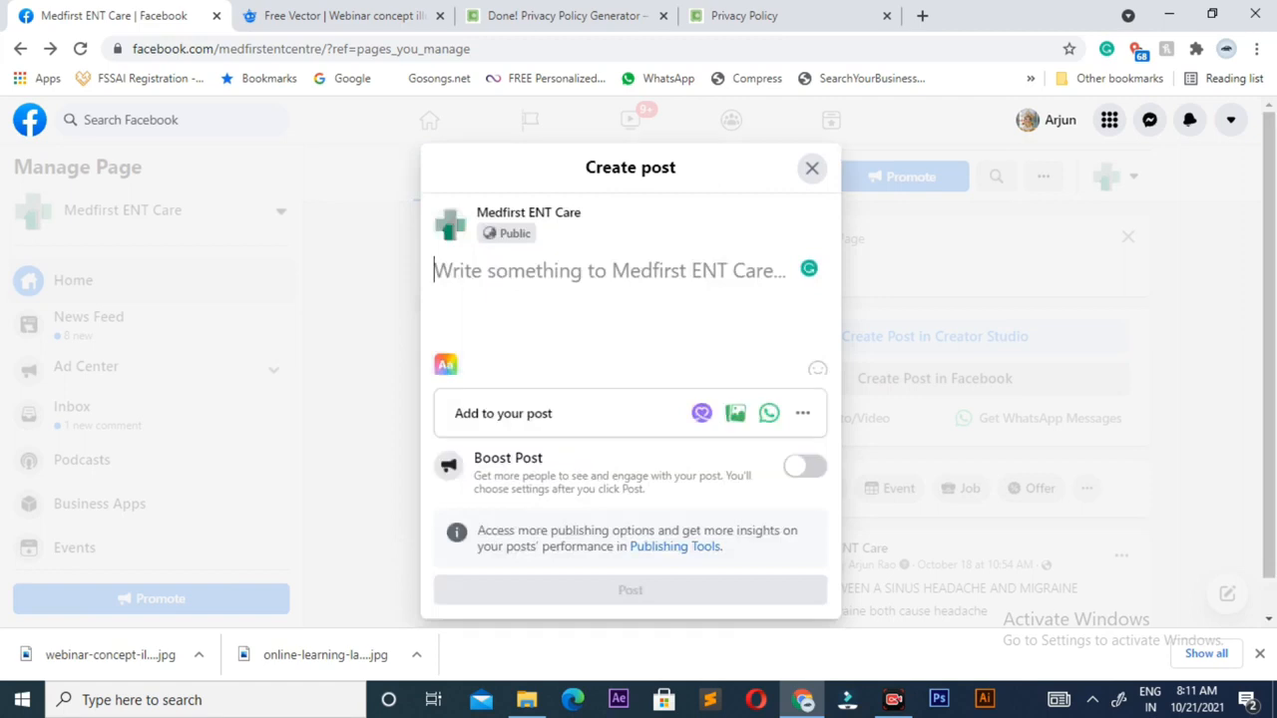
left_click(802, 413)
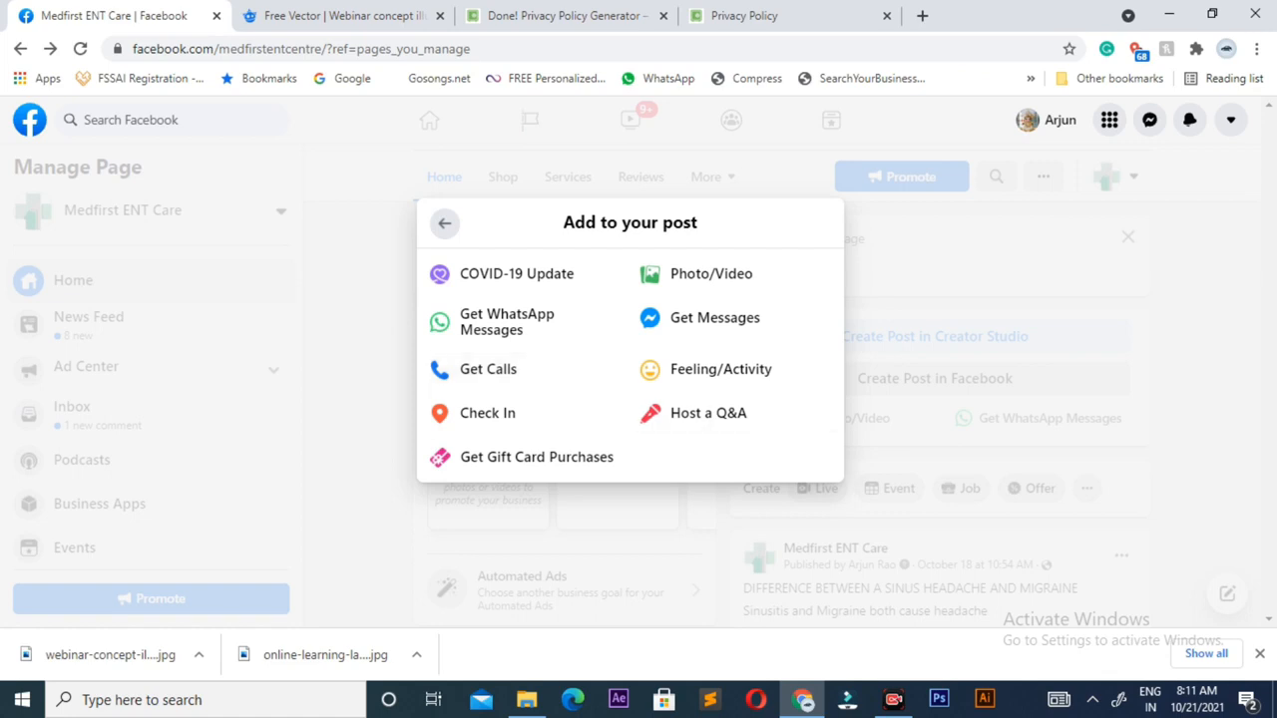
key("Escape")
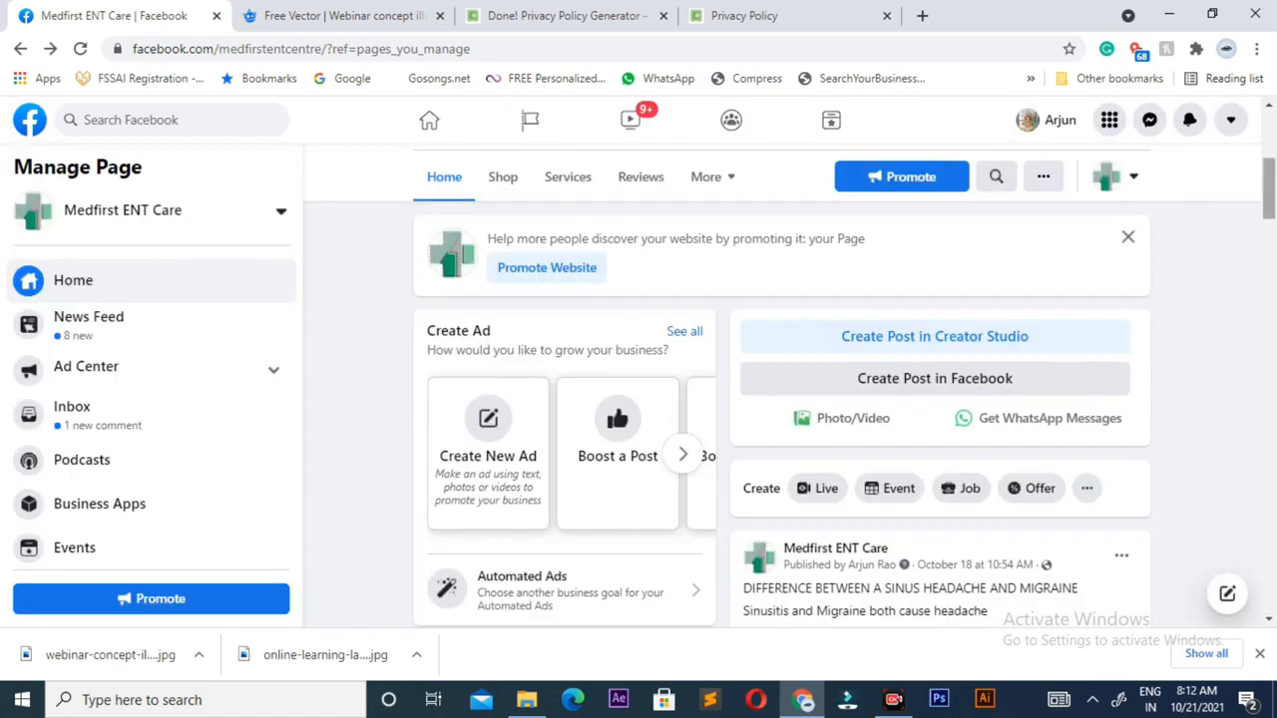
scroll(778, 389, "down", 10)
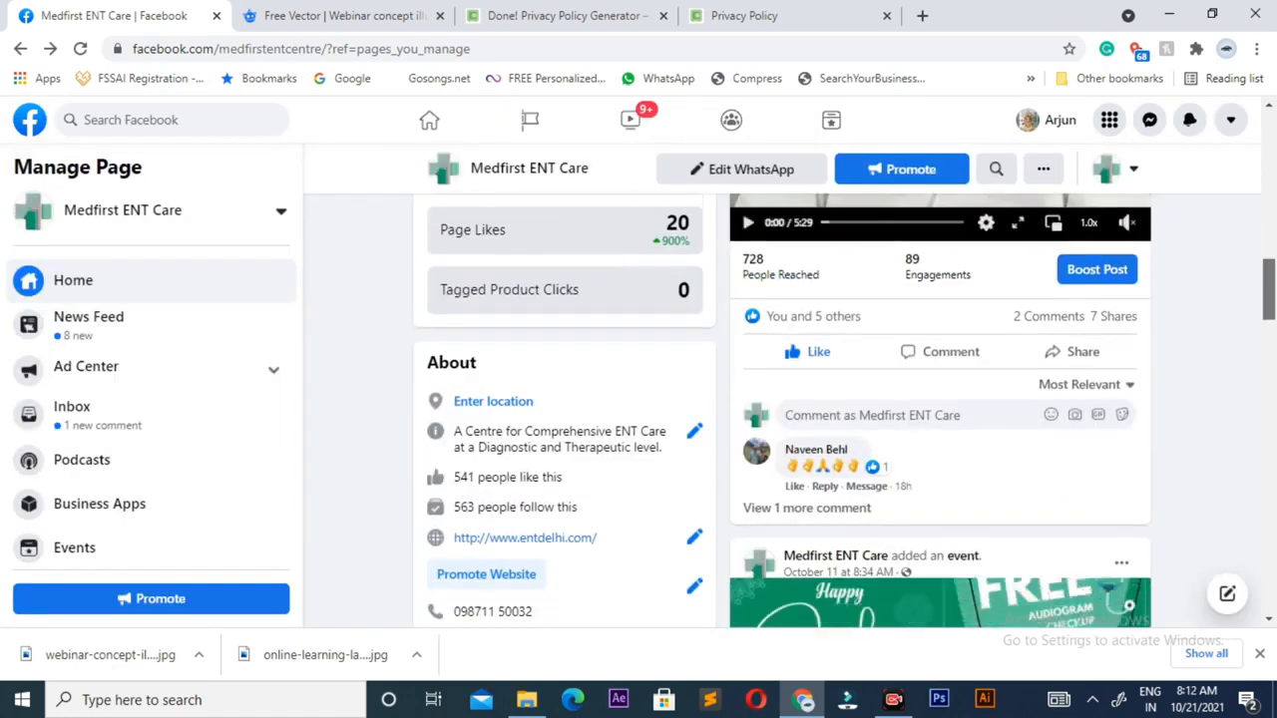
scroll(779, 389, "down", 8)
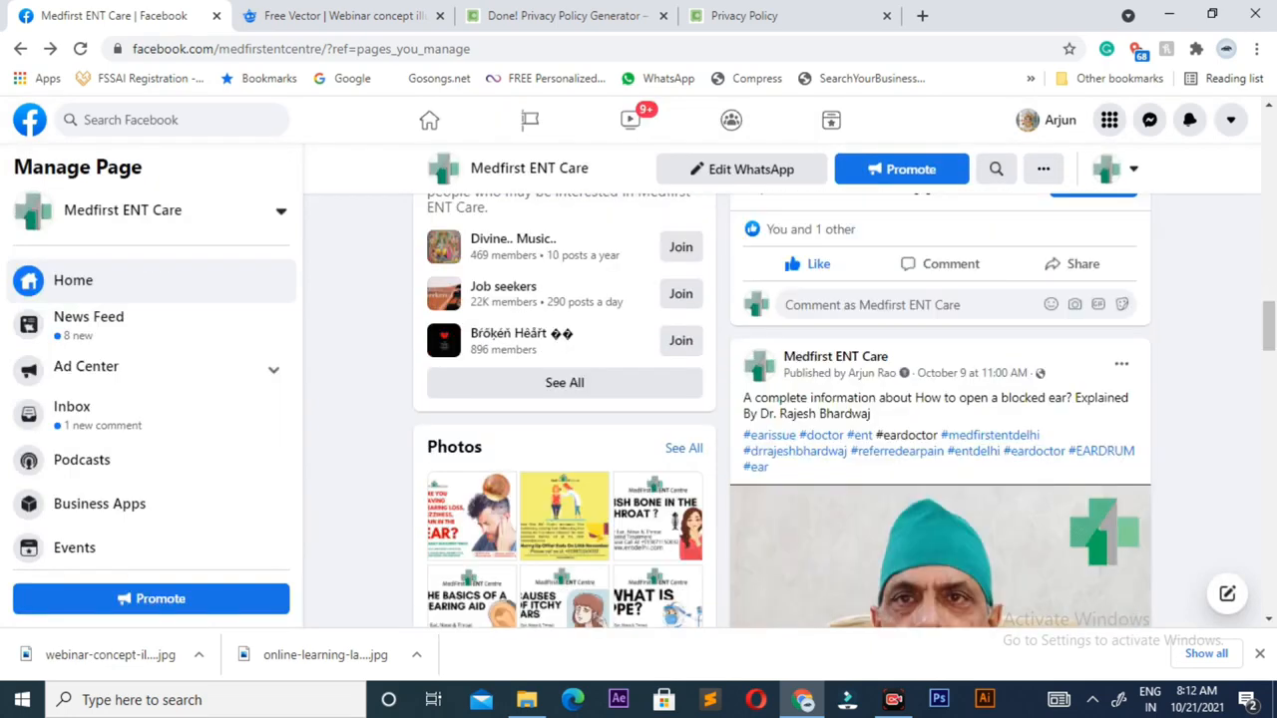
scroll(778, 390, "down", 5)
scroll(778, 389, "down", 4)
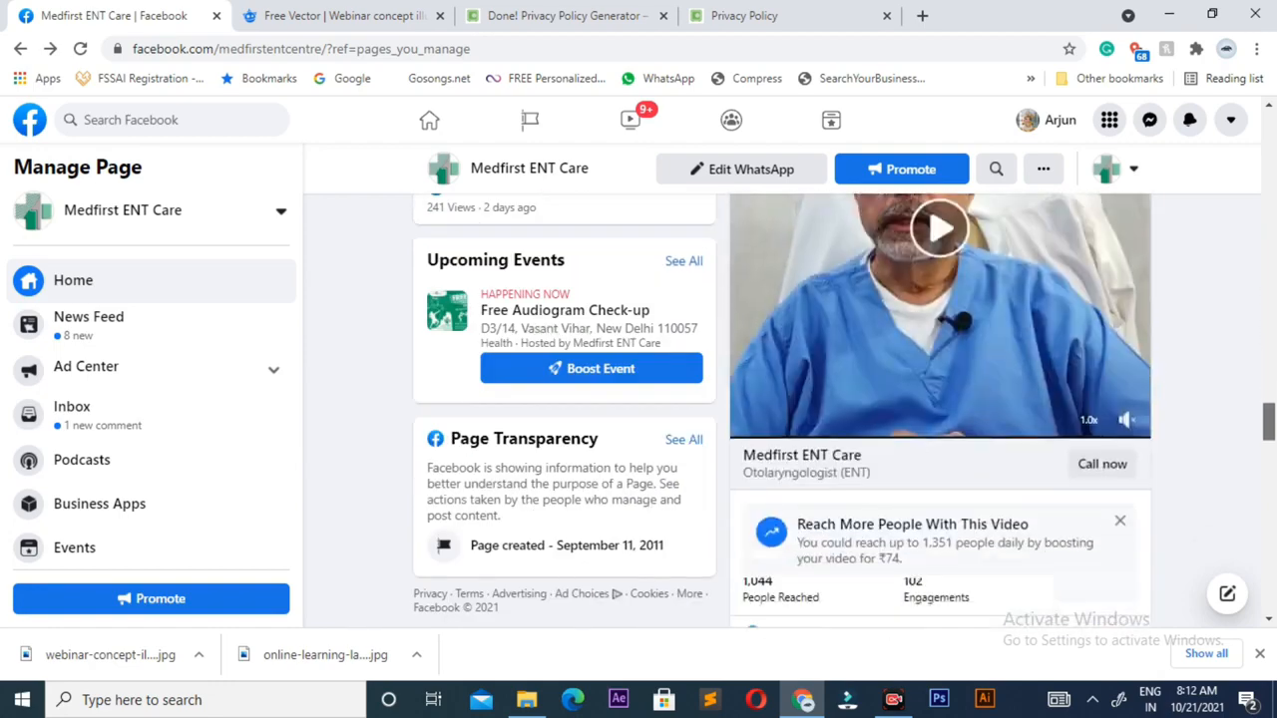
scroll(940, 409, "down", 6)
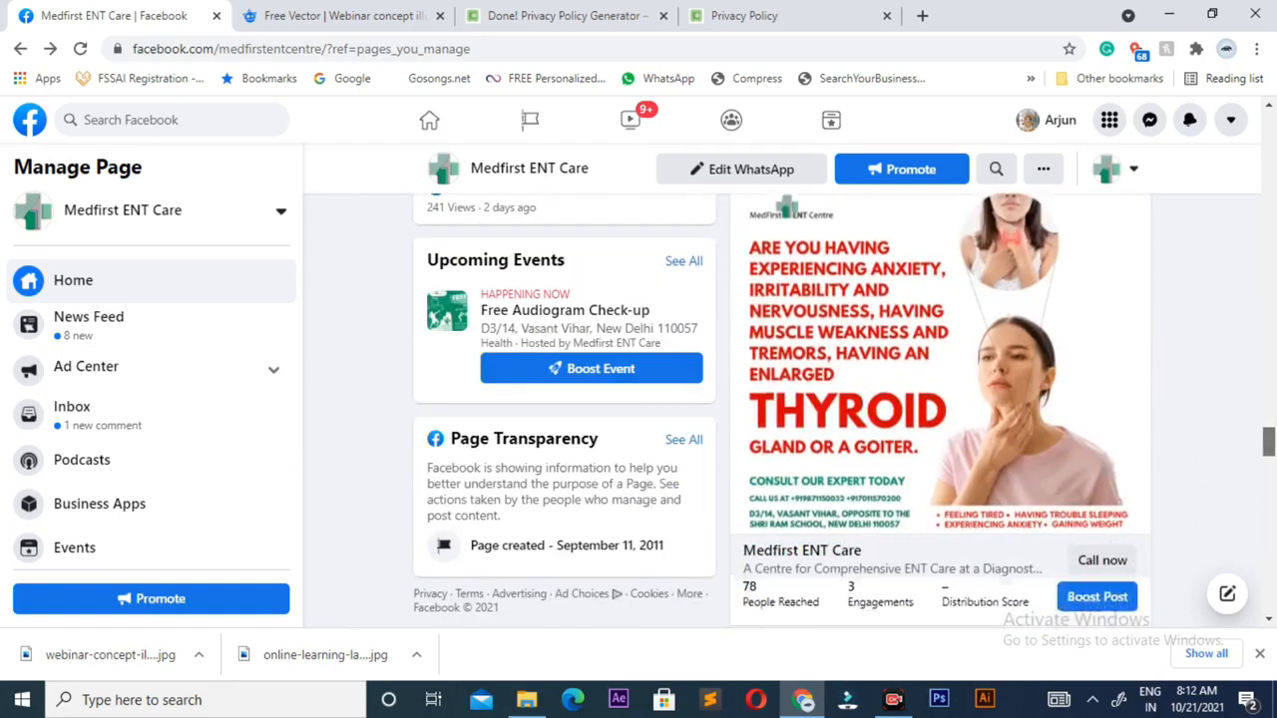
scroll(779, 399, "up", 2)
scroll(778, 409, "down", 2)
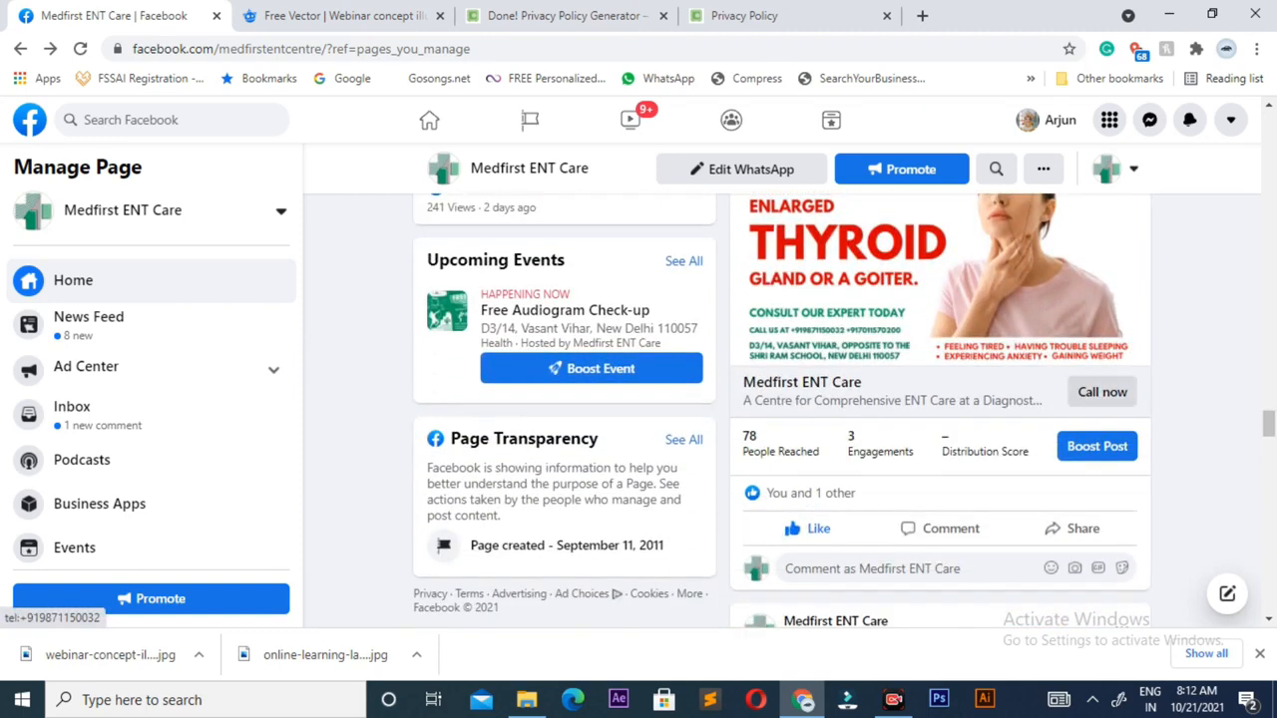
left_click(1101, 391)
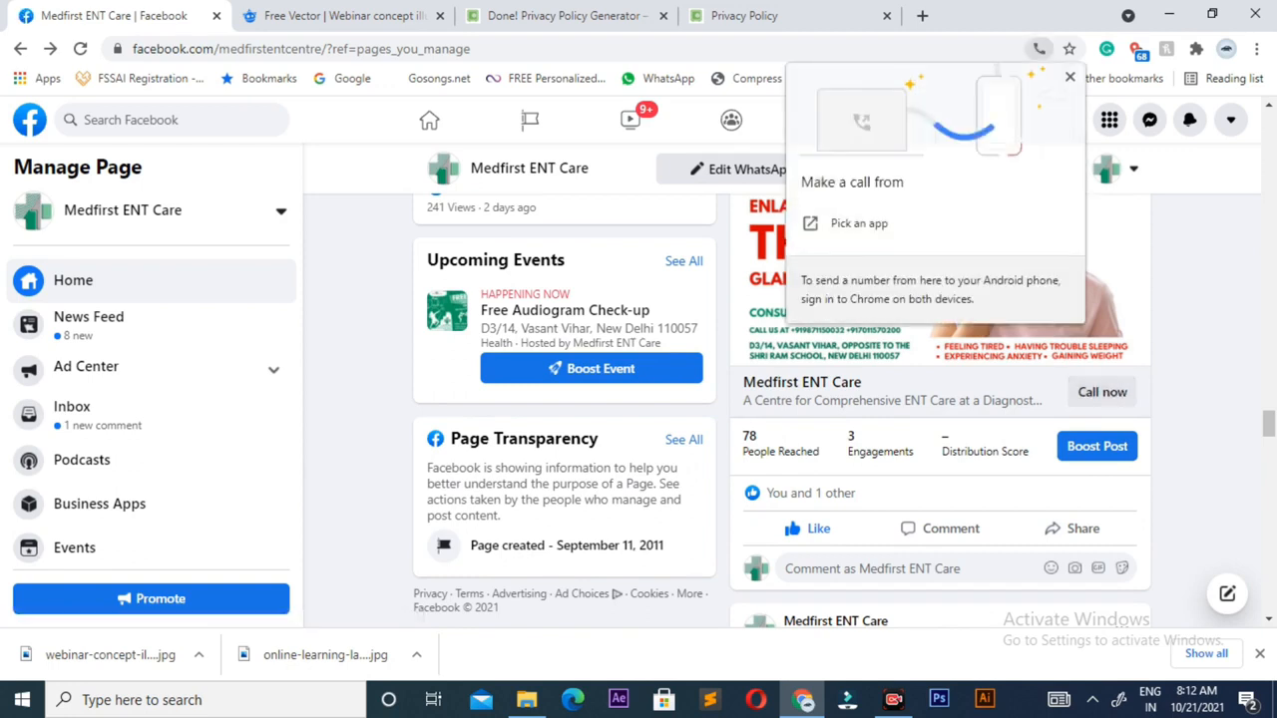
left_click(1070, 77)
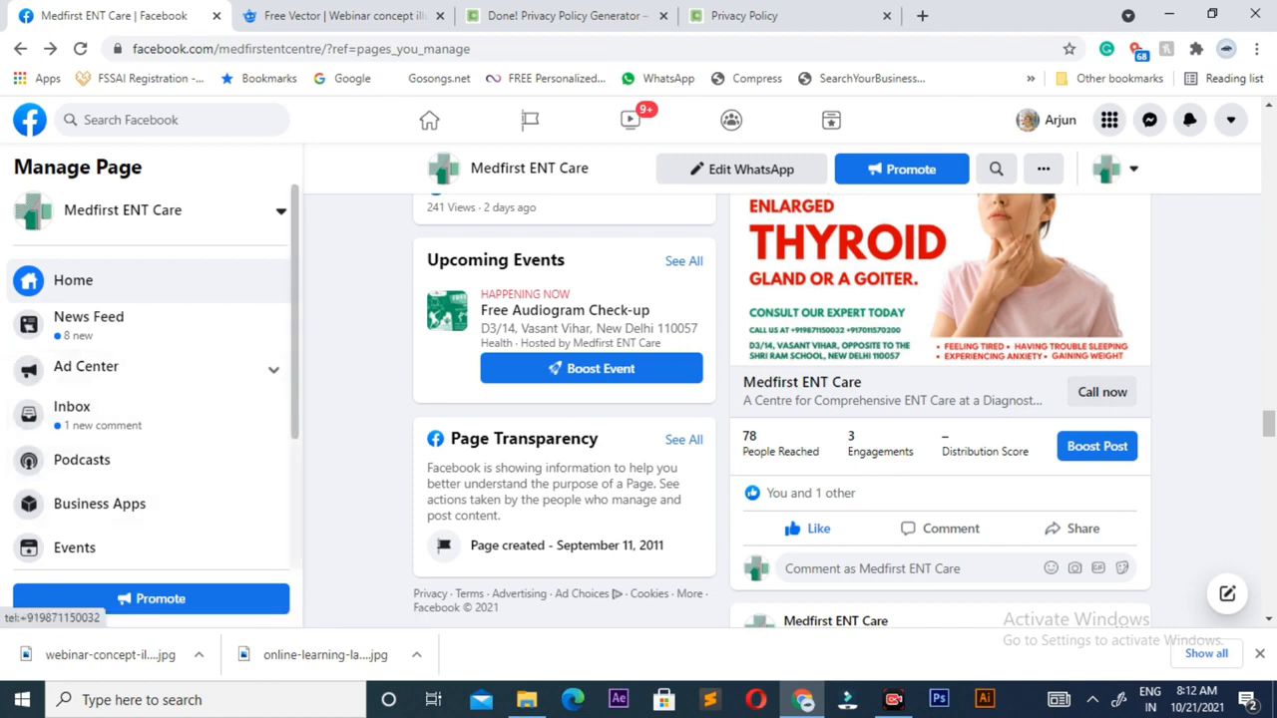
scroll(150, 459, "down", 1)
scroll(149, 423, "down", 1)
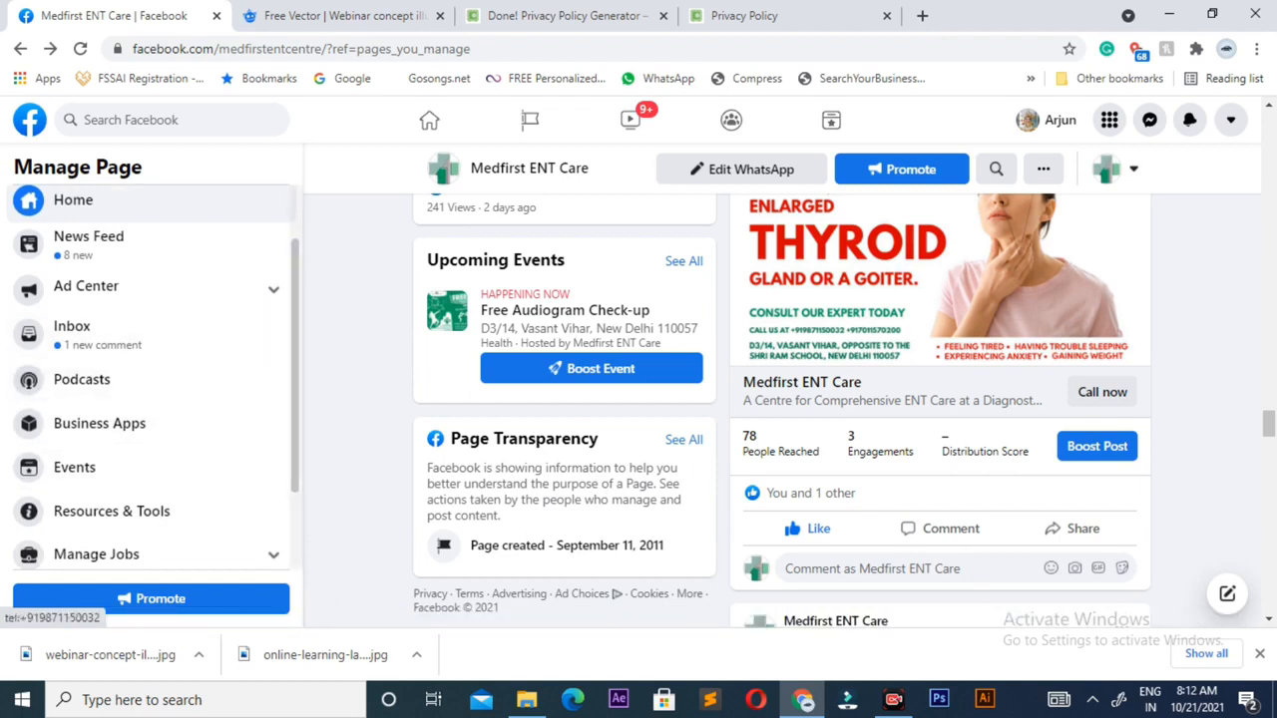
scroll(149, 379, "up", 1)
scroll(150, 380, "down", 3)
scroll(149, 379, "up", 3)
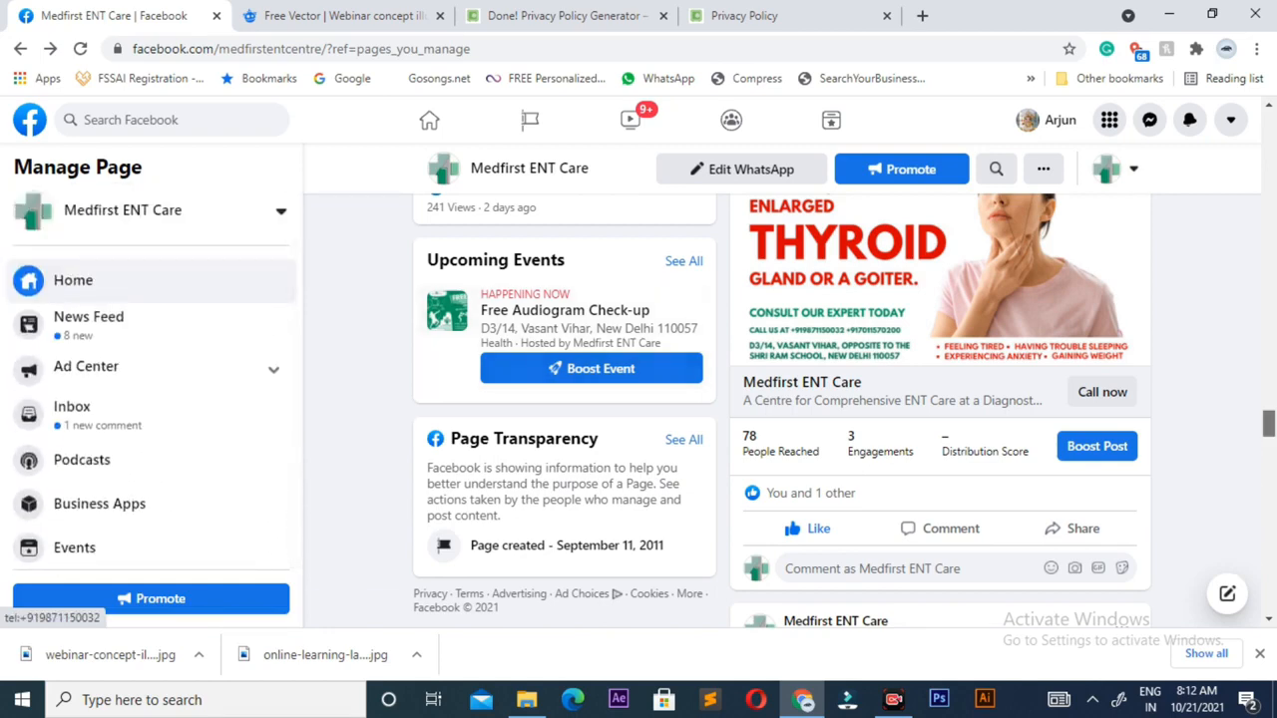
left_click_drag(1269, 424, 1269, 132)
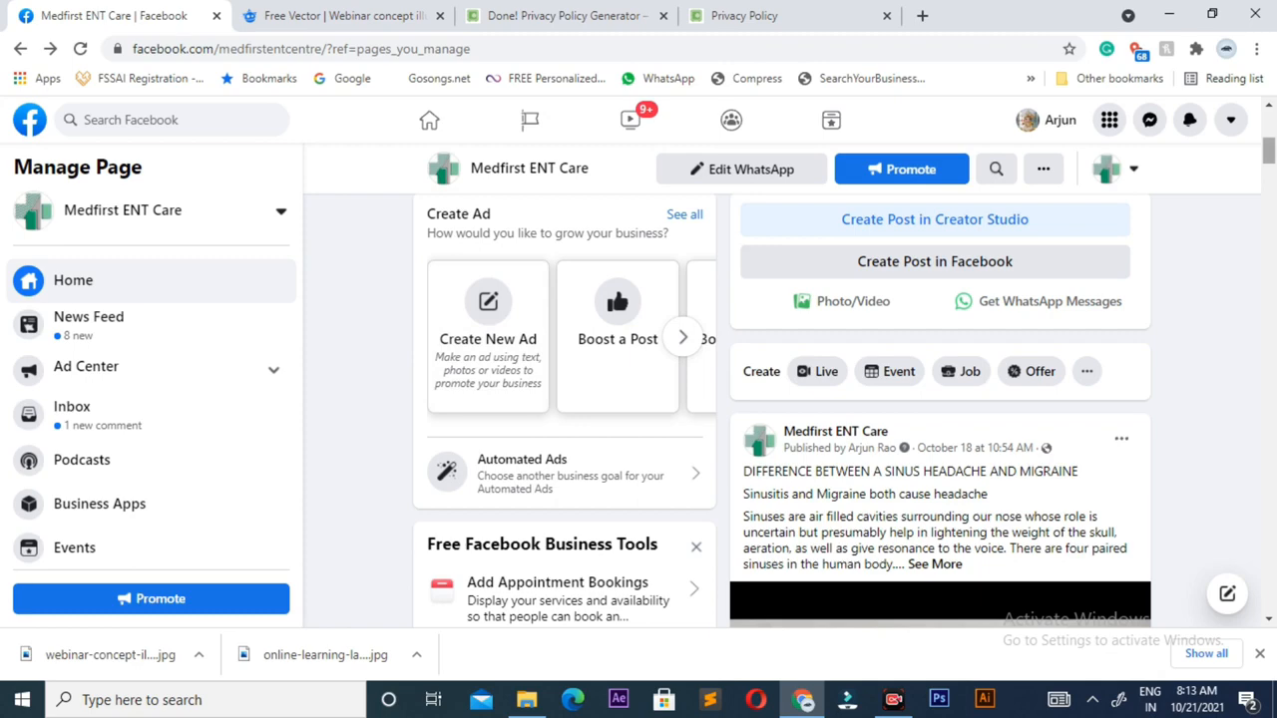
scroll(782, 385, "up", 5)
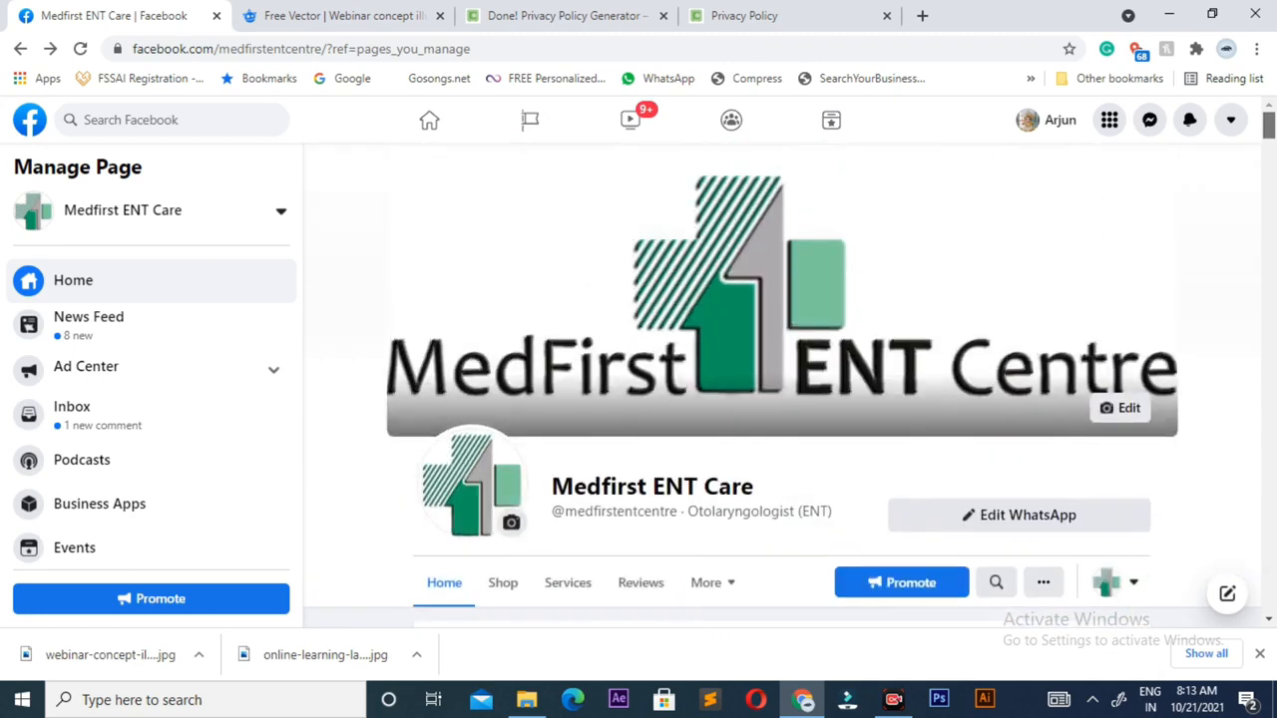
scroll(782, 385, "down", 6)
scroll(783, 385, "up", 2)
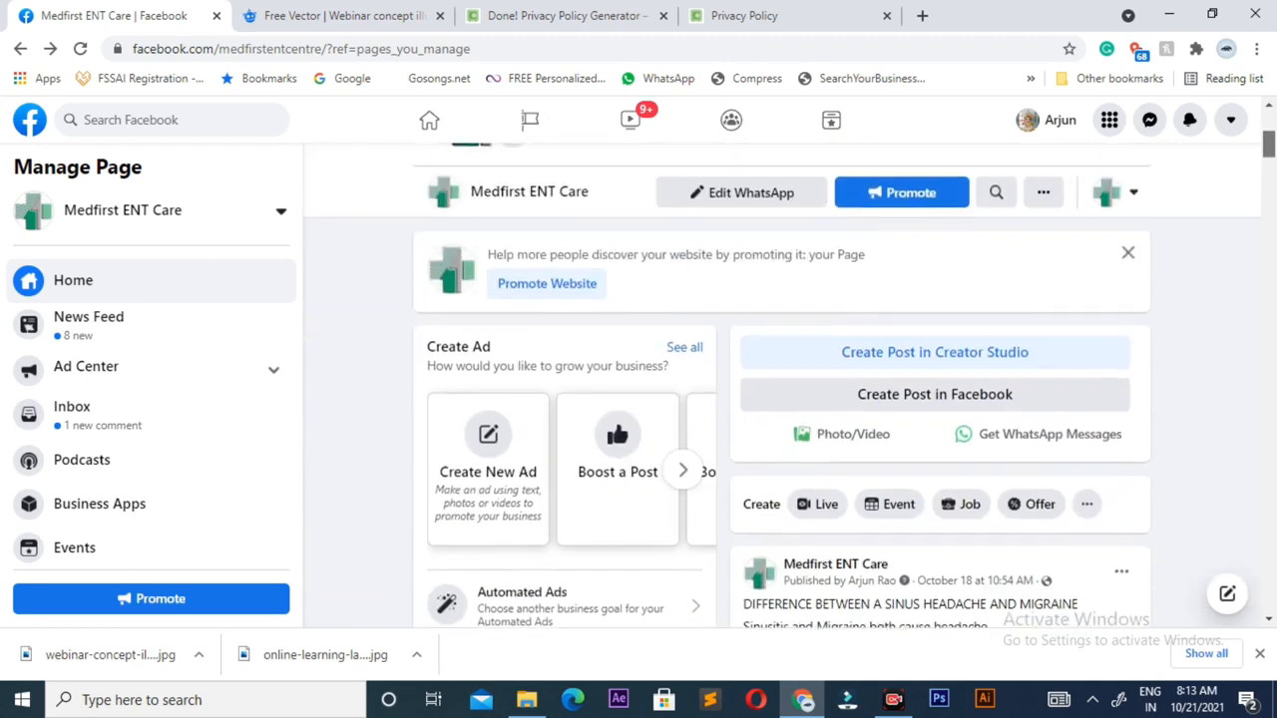
scroll(782, 385, "up", 1)
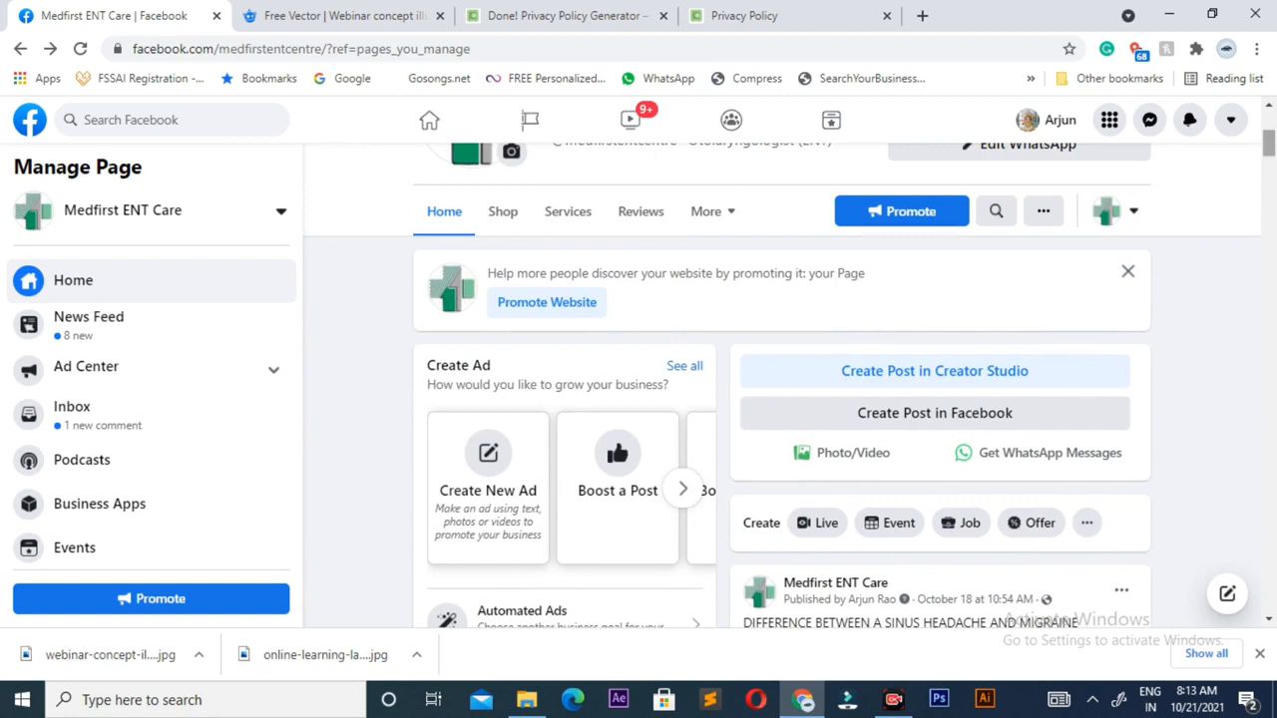